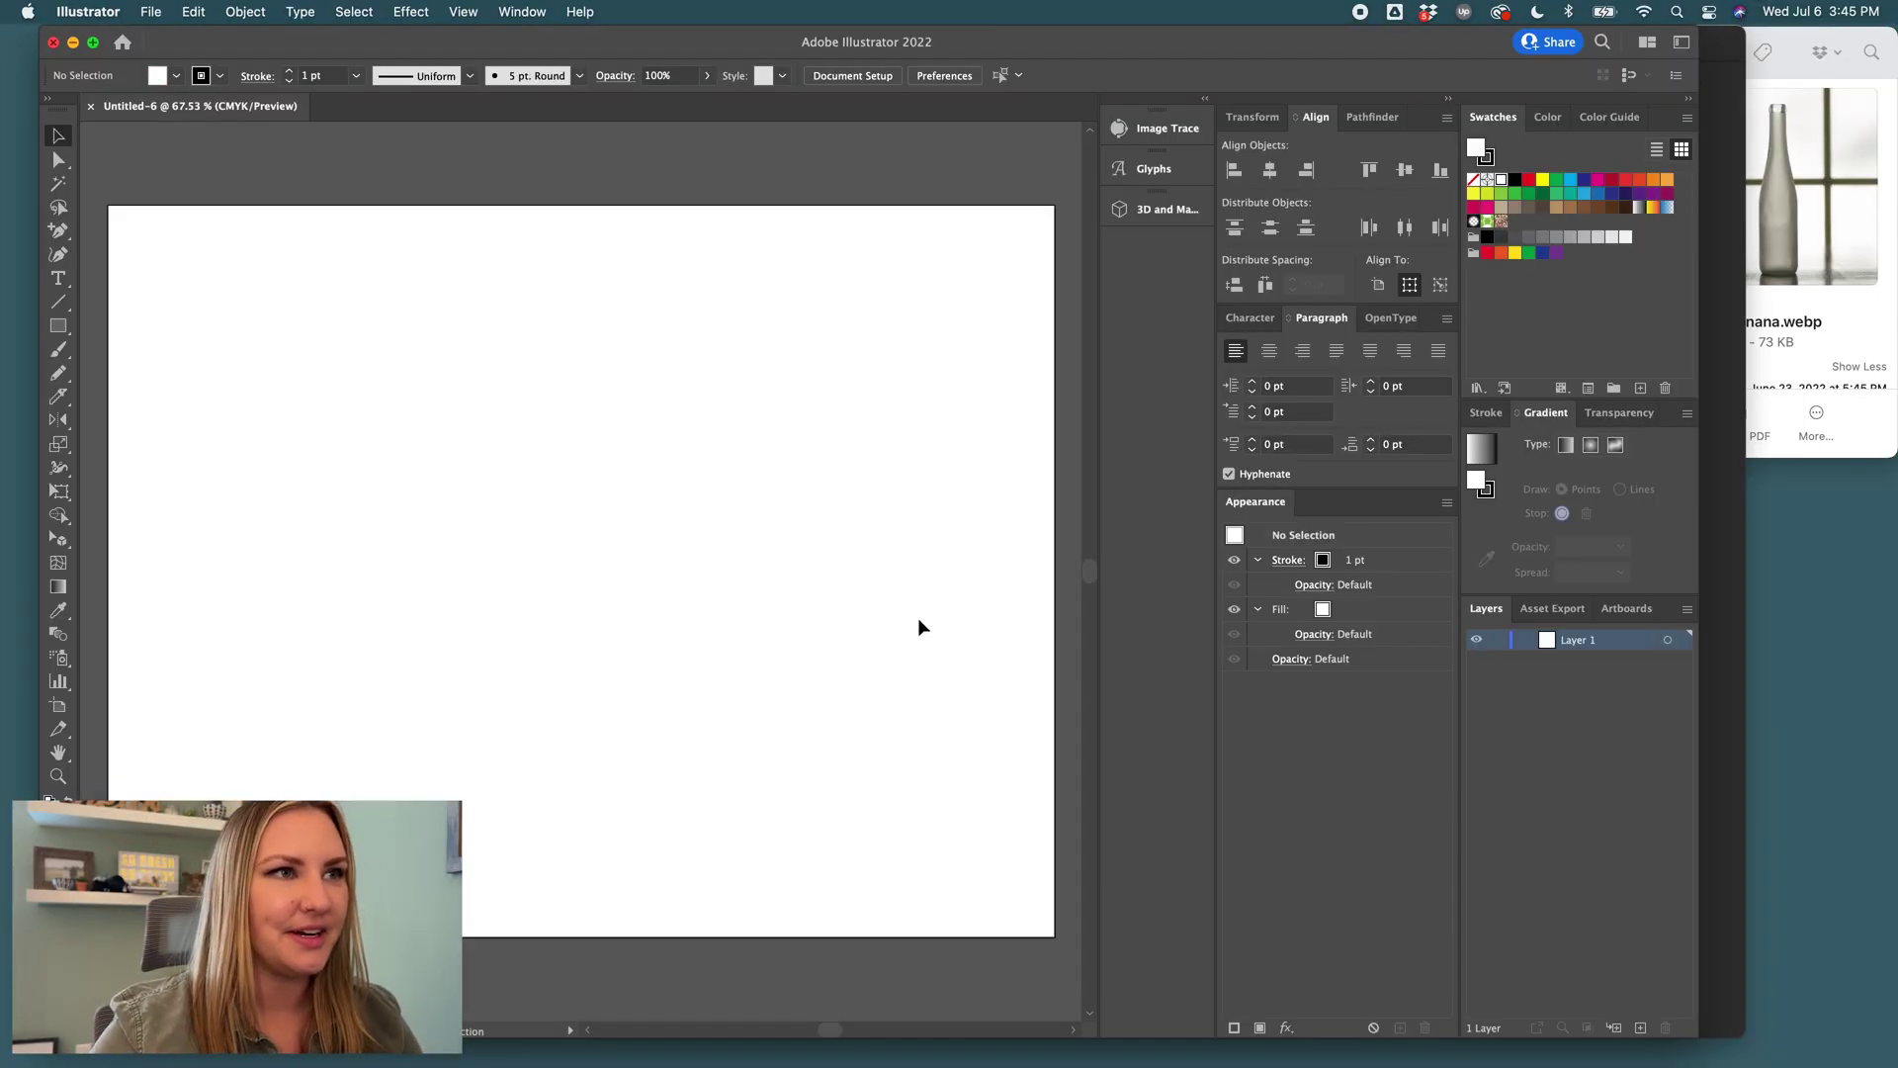
Preview the cropped bottle image "Screen Shot 2022-07-06 at 3.38.23 PM" in Finder's Assets folder and place it on the Illustrator artboard.
{"action": "left_click", "coordinate": [1885, 350]}
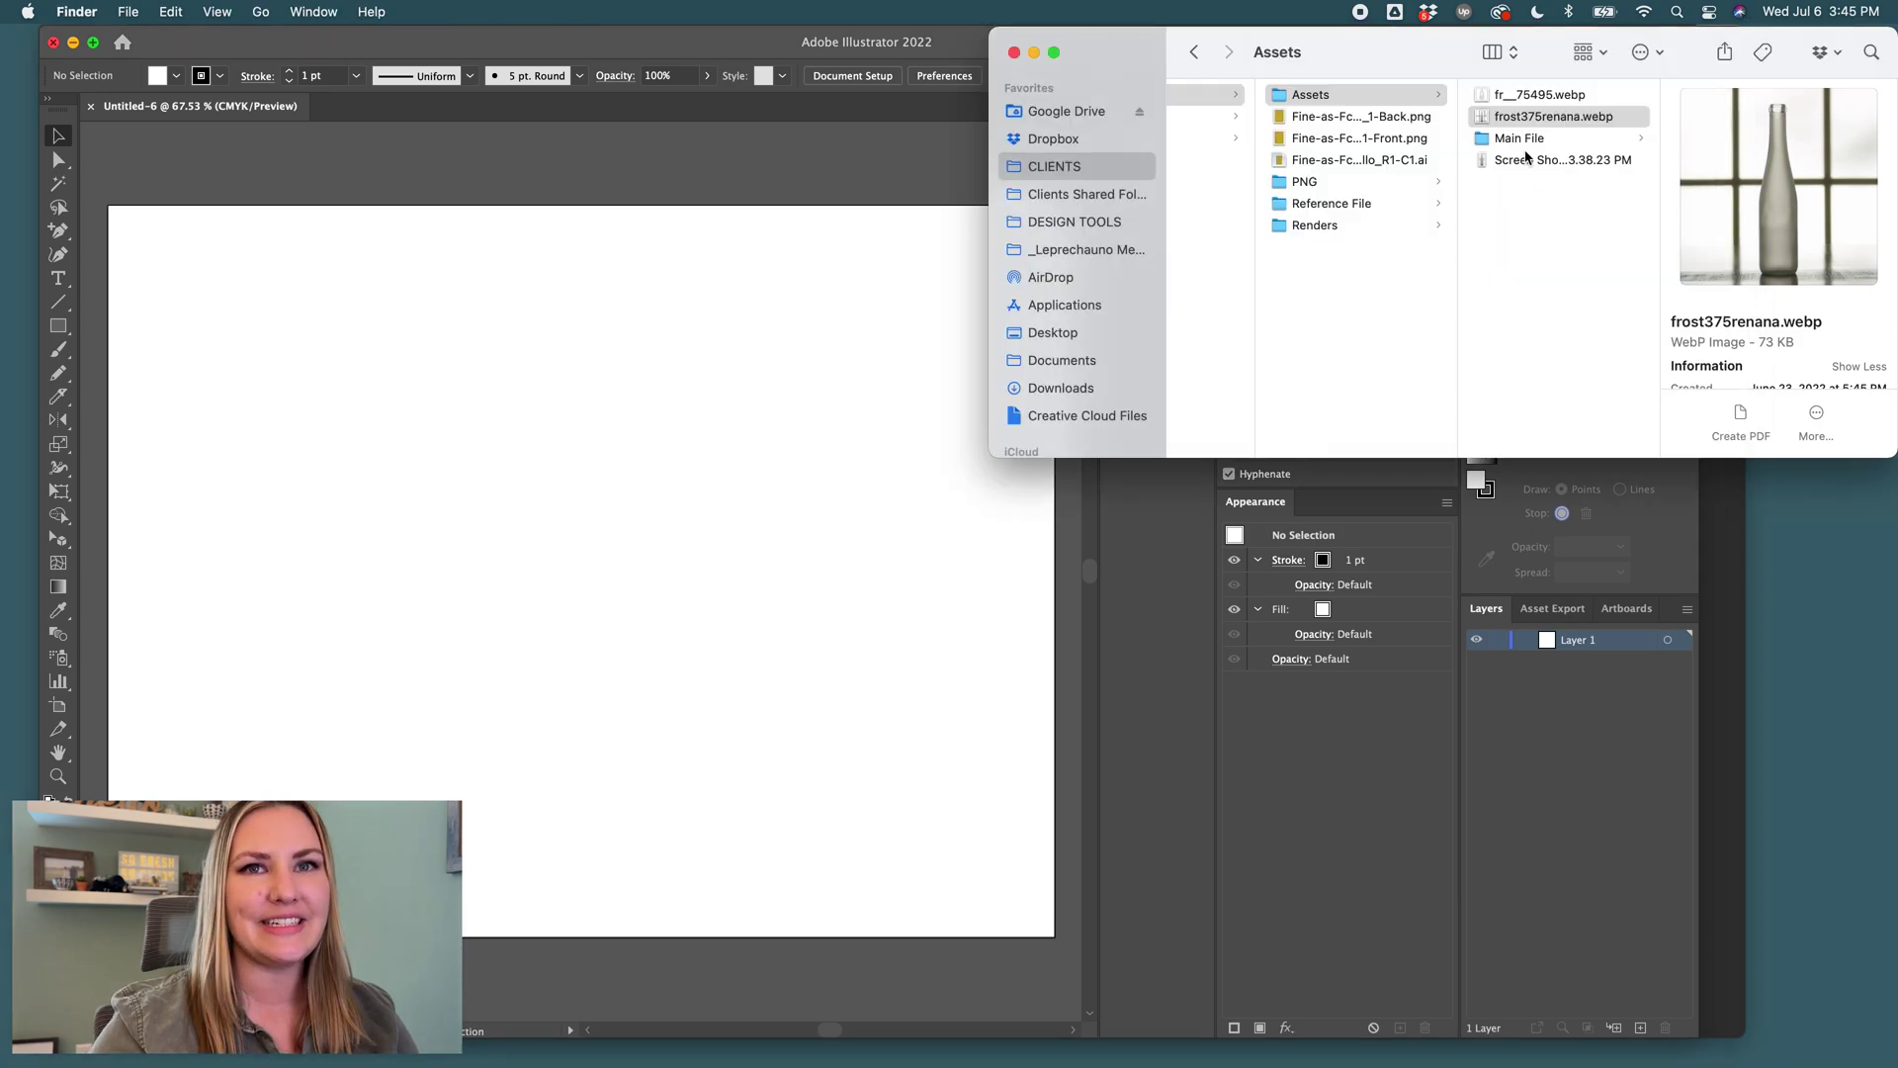
{"action": "left_click", "coordinate": [1533, 95]}
{"action": "left_click", "coordinate": [1521, 166]}
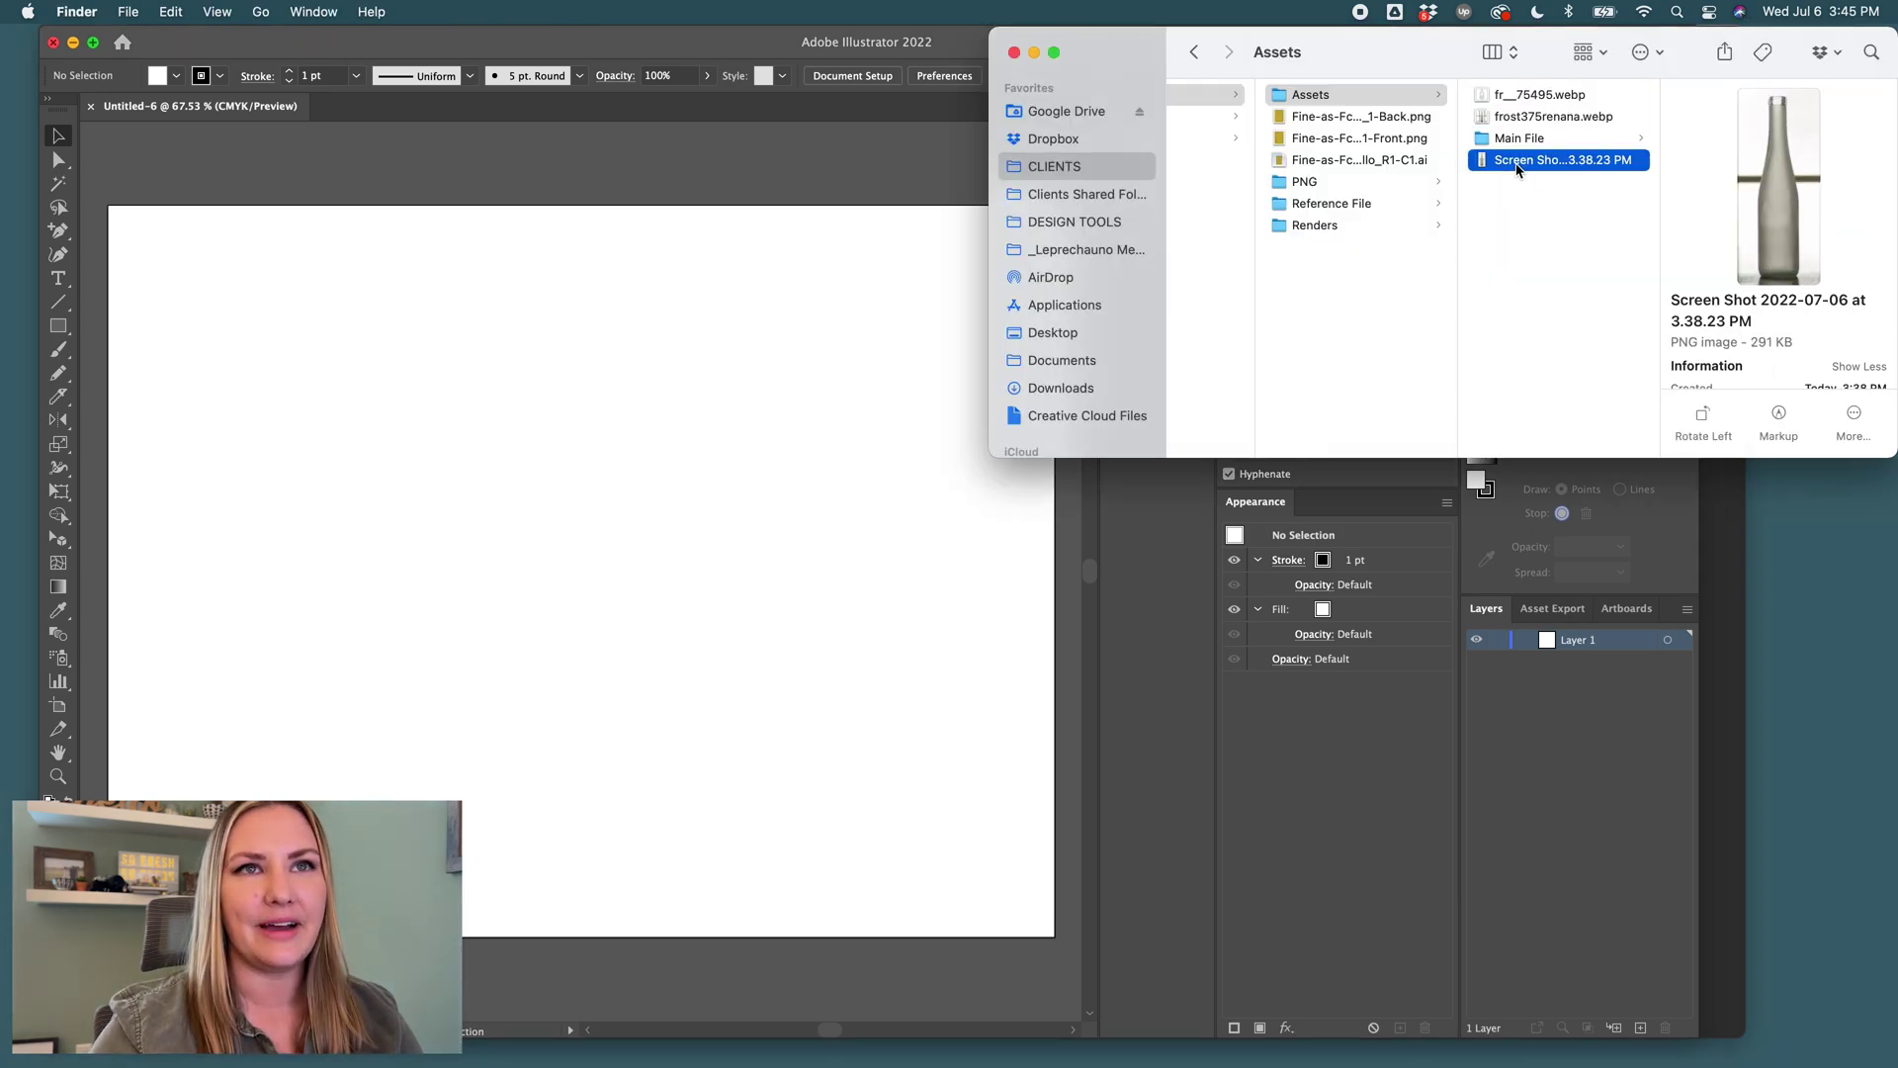
{"action": "key", "text": "space"}
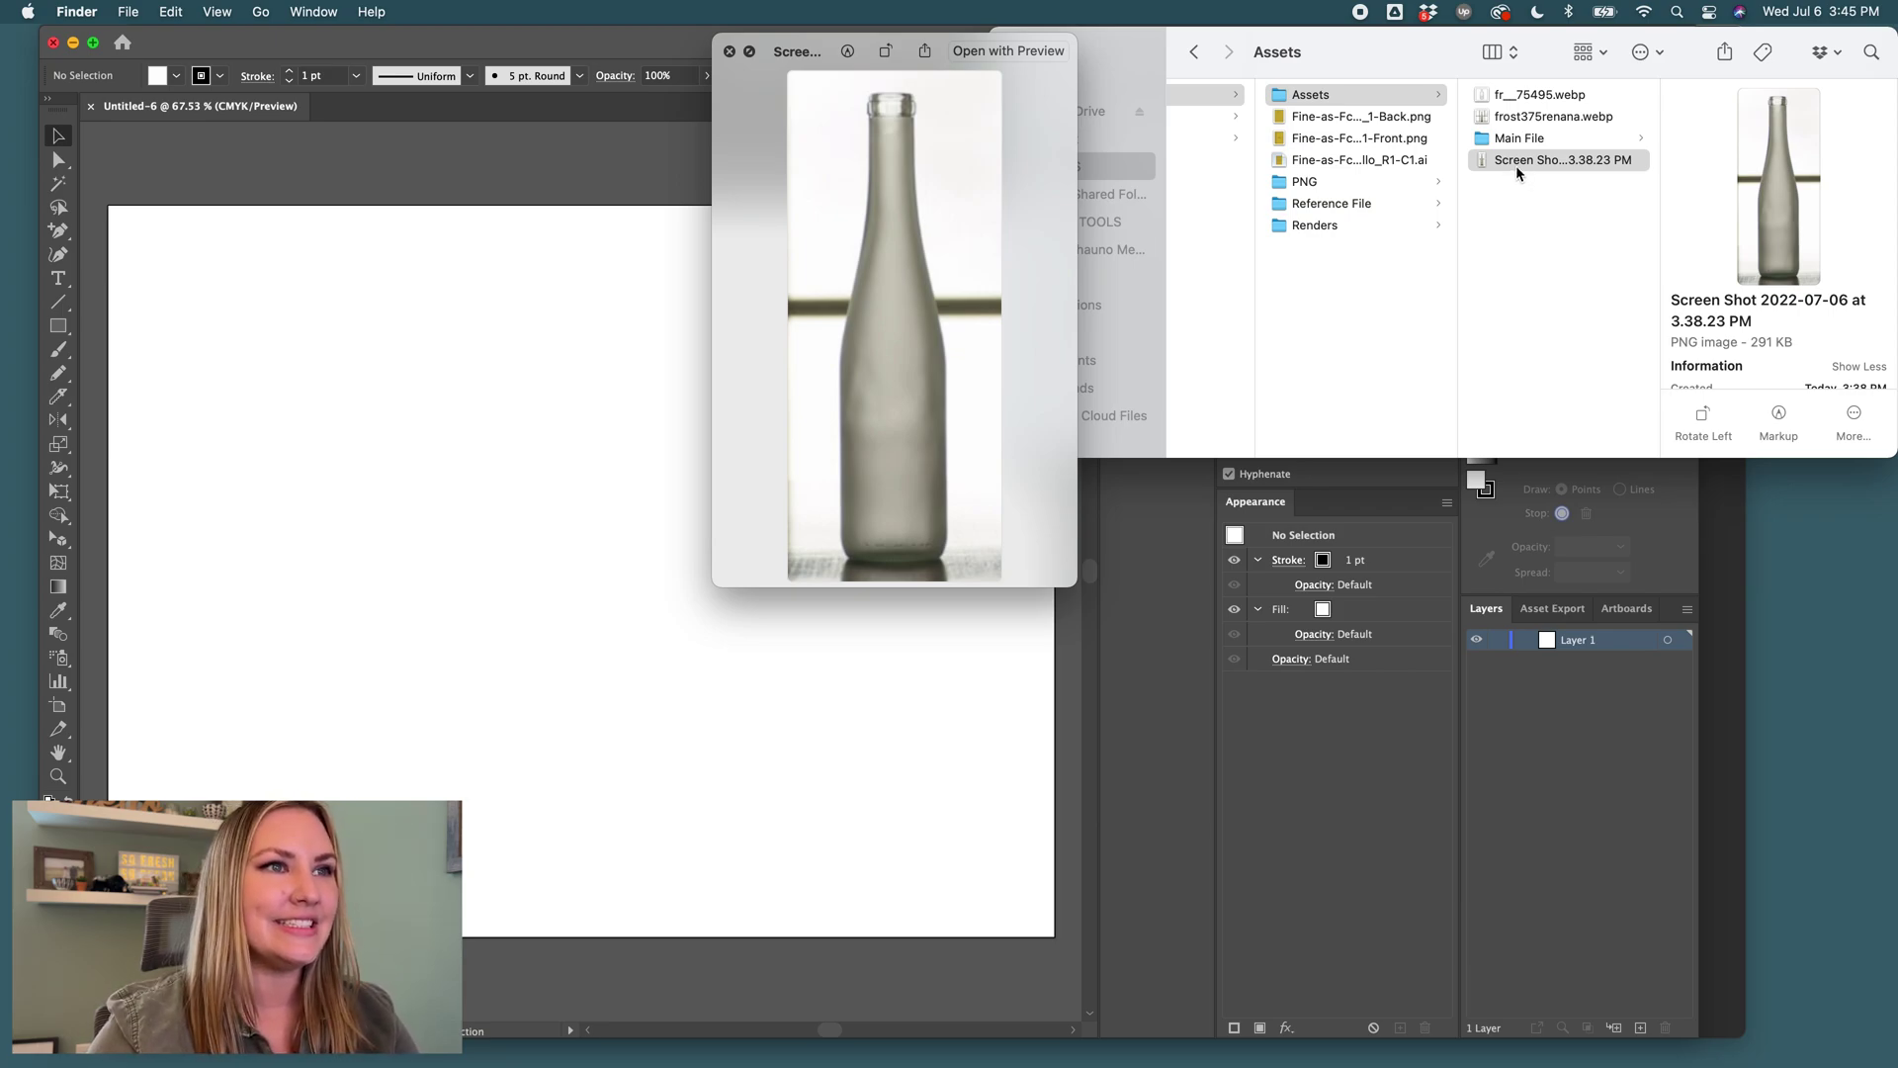
{"action": "left_click_drag", "start_coordinate": [1516, 164], "coordinate": [640, 518]}
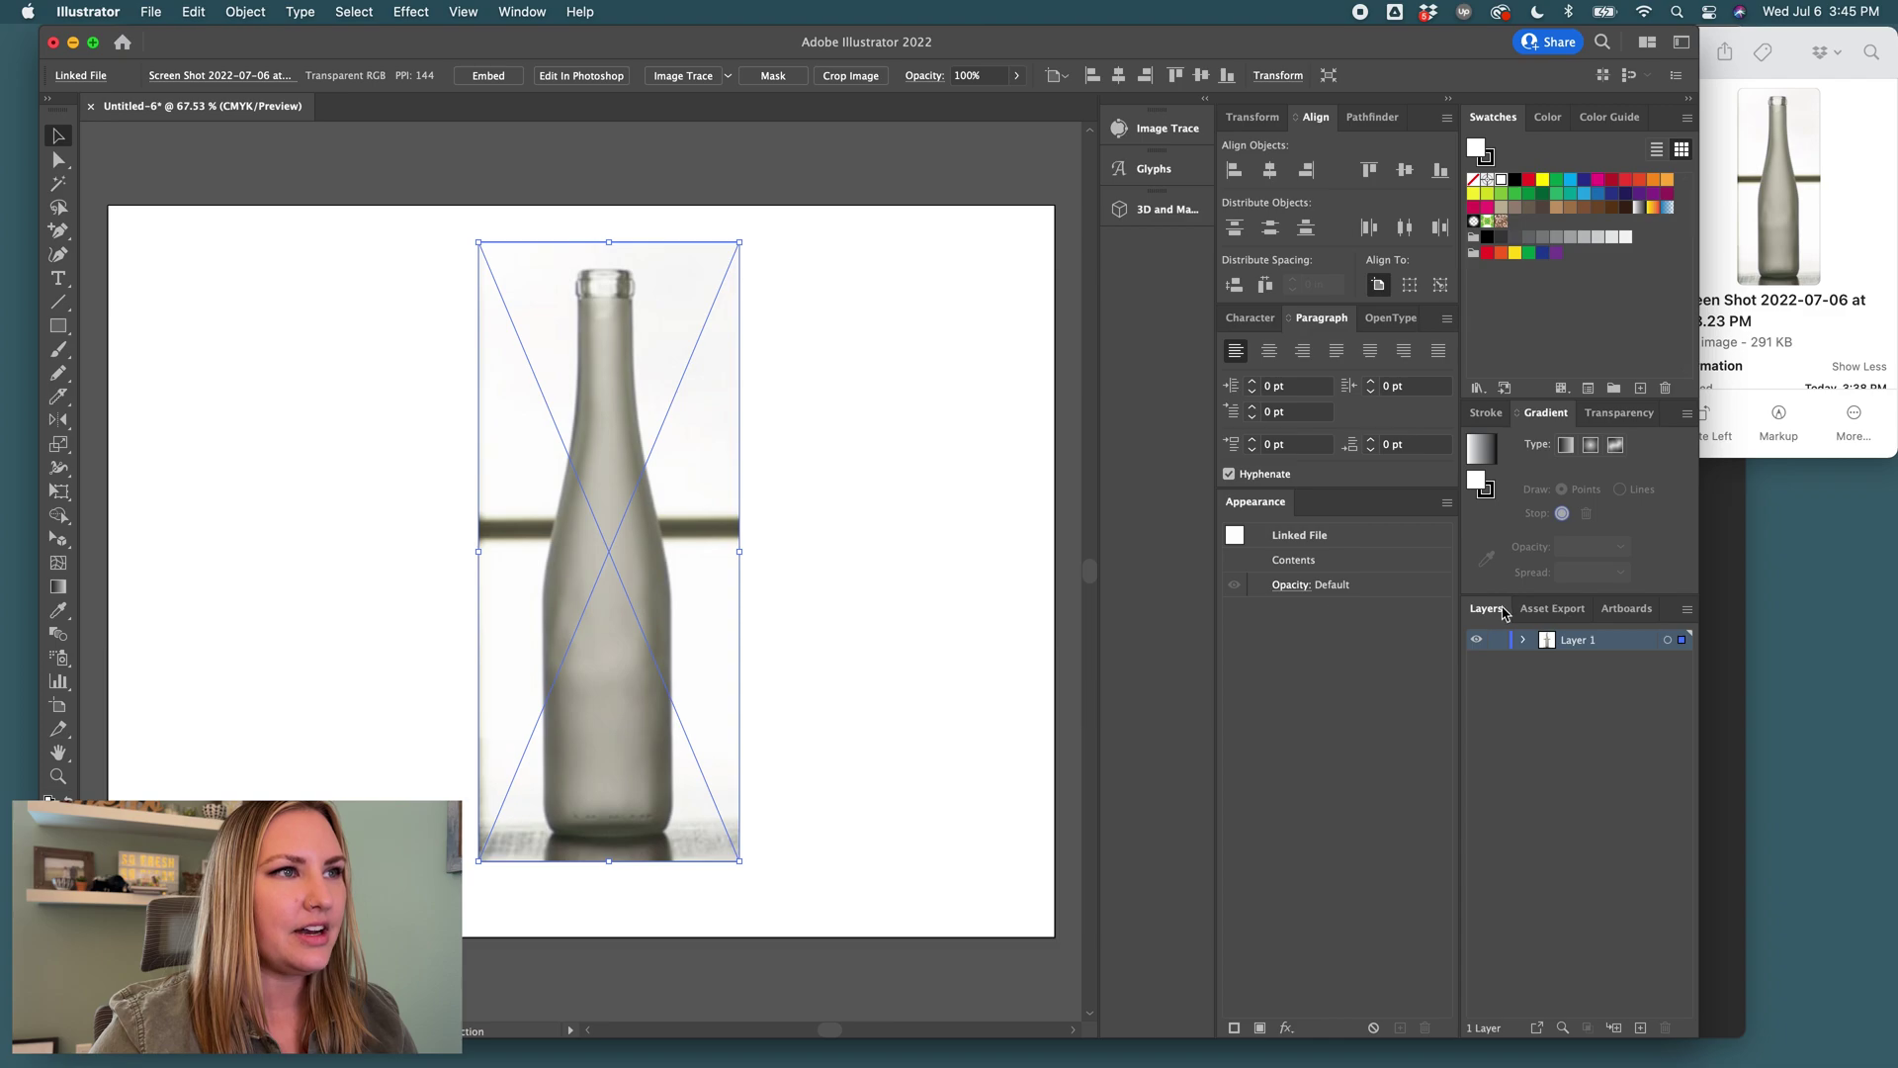
Lock Layer 1 containing the bottle photo and add a new layer above it.
{"action": "left_click", "coordinate": [1497, 640]}
{"action": "left_click", "coordinate": [1641, 1028]}
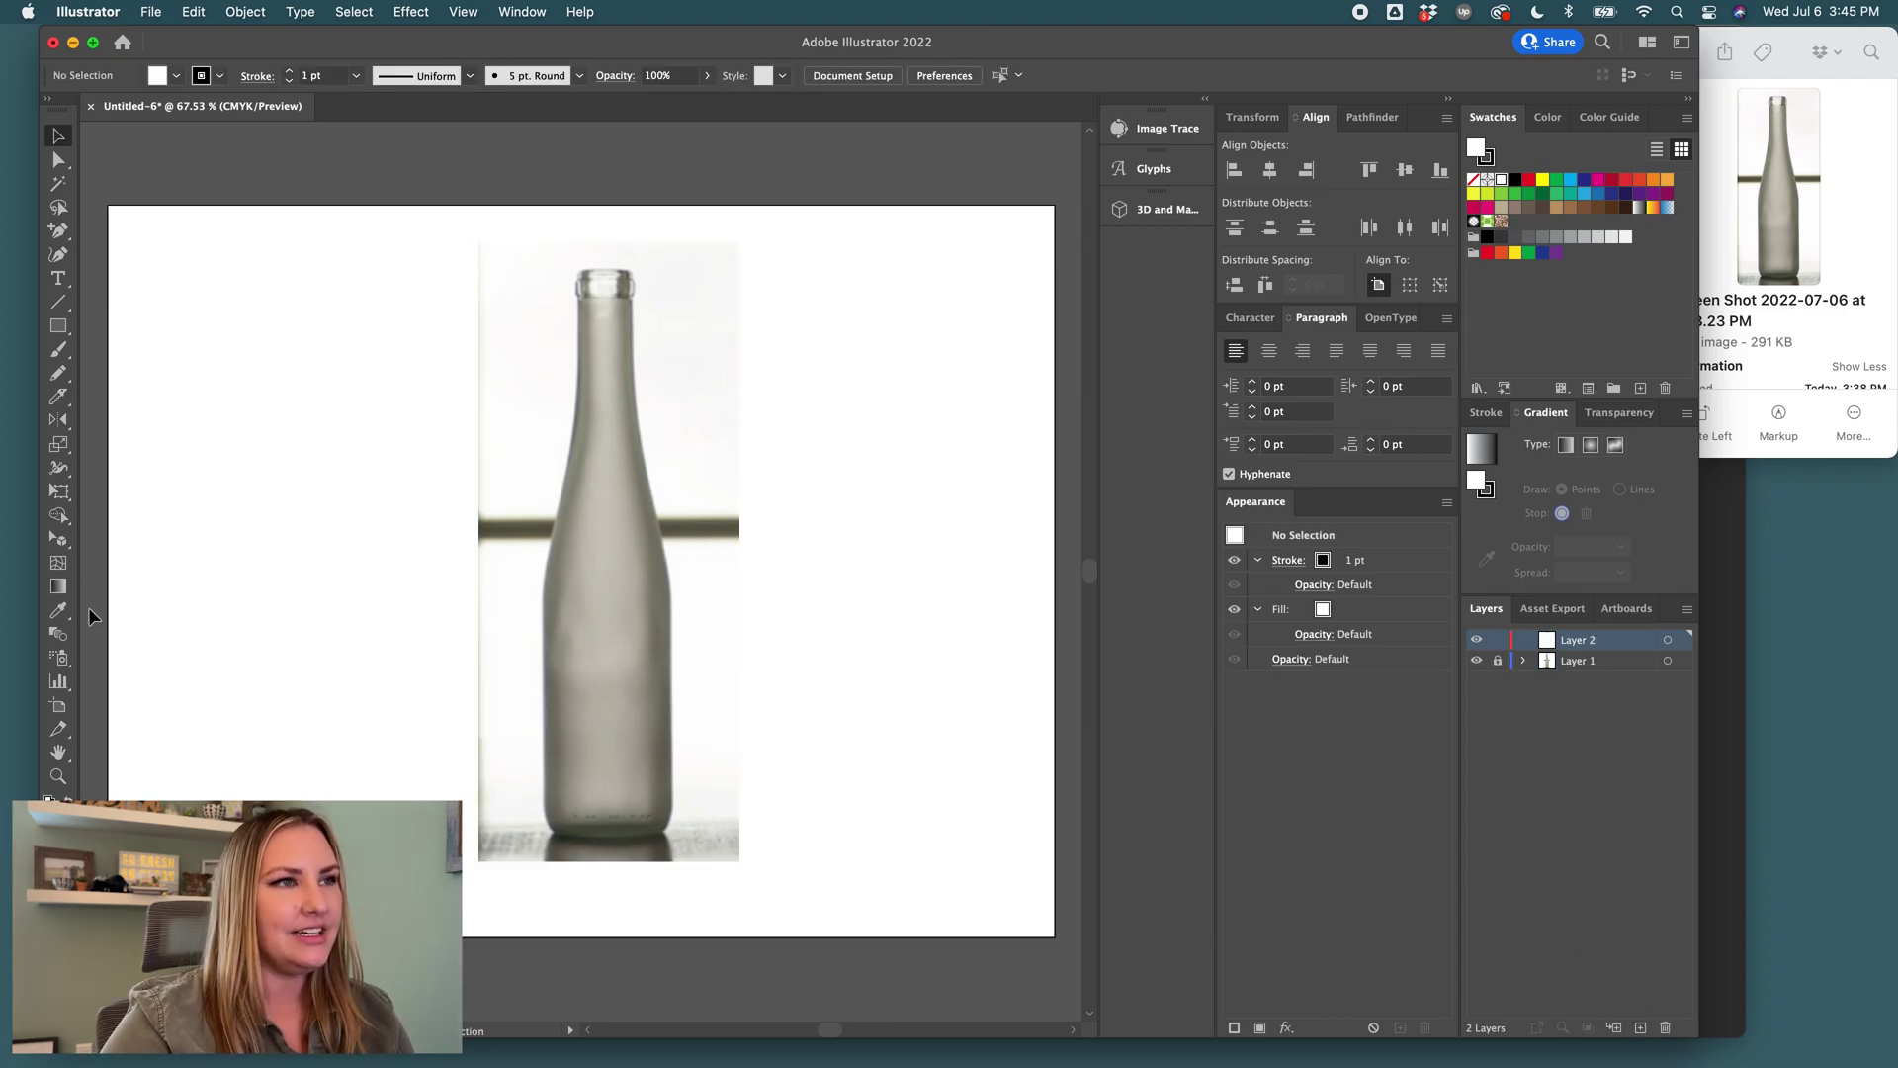
Draw a rectangle spanning the bottle body's full width and place a vertical ruler guide through its center.
{"action": "left_click", "coordinate": [58, 327]}
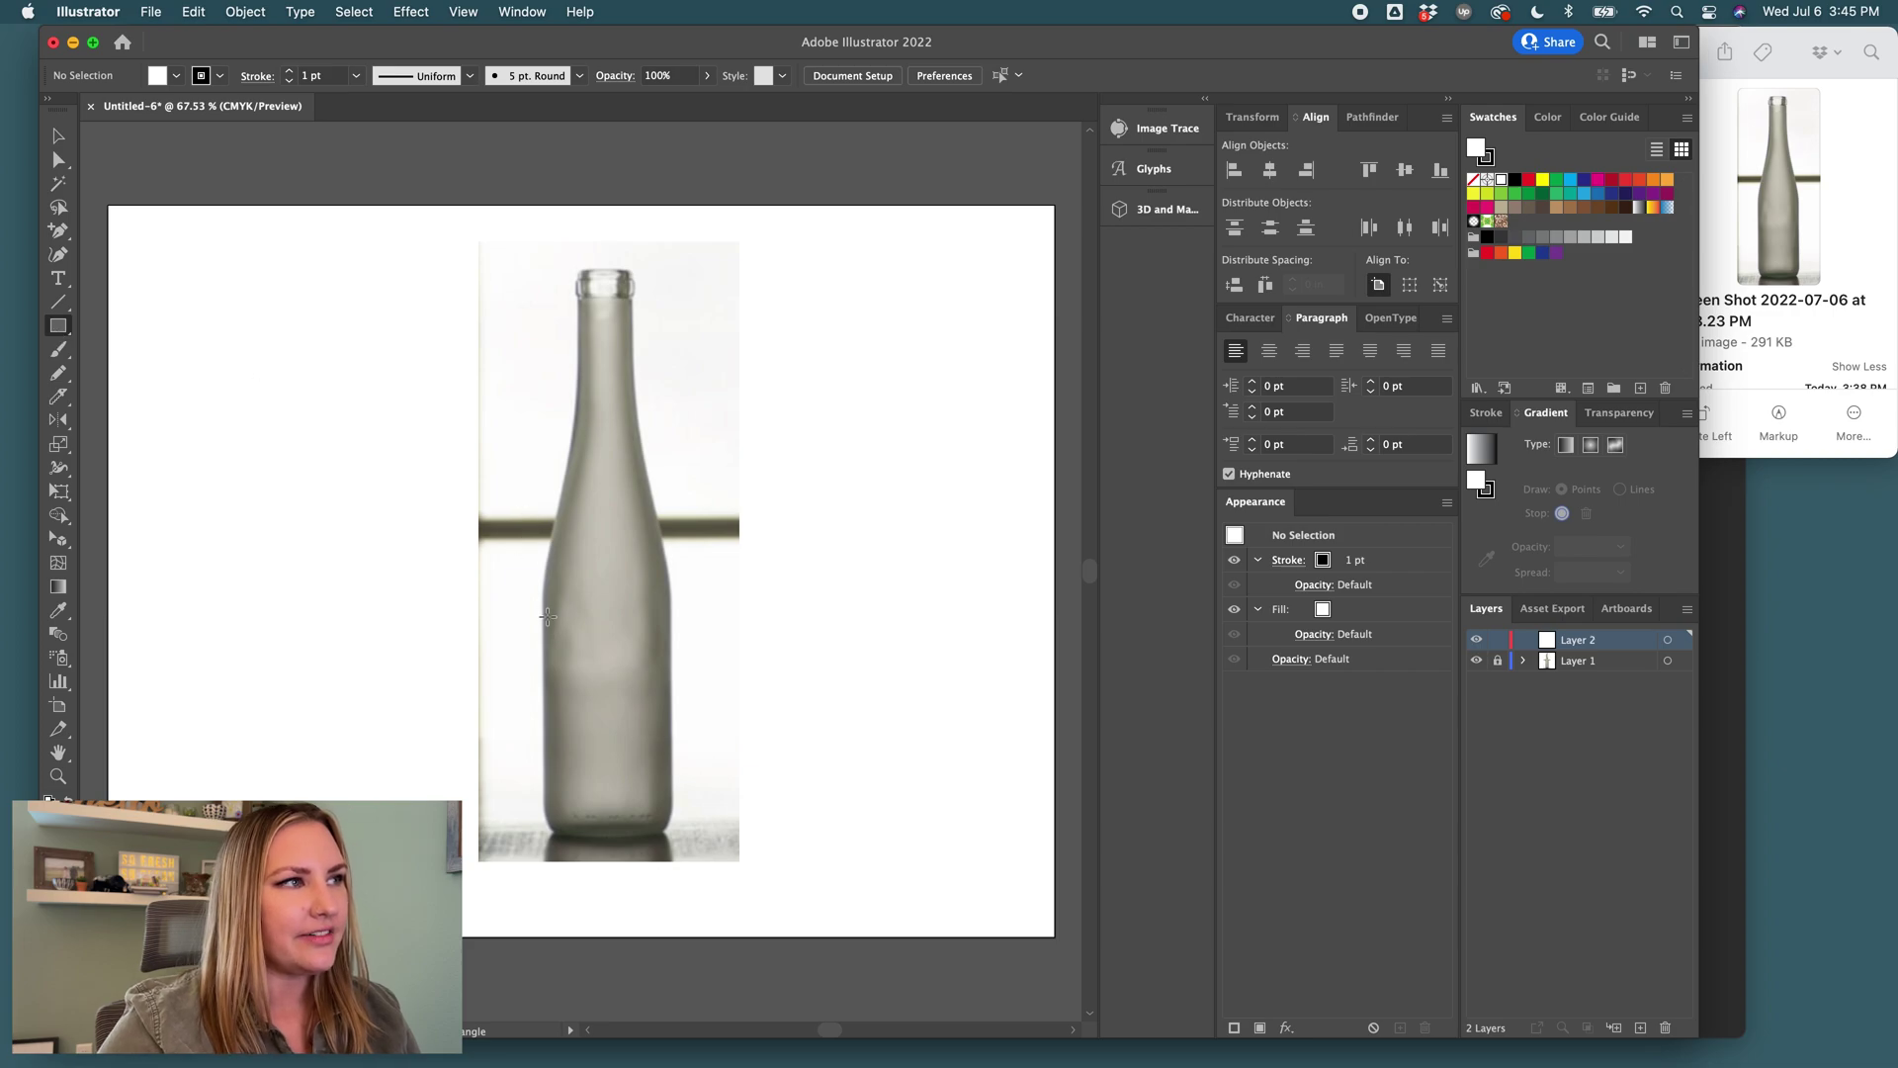
{"action": "left_click_drag", "start_coordinate": [542, 571], "coordinate": [671, 719]}
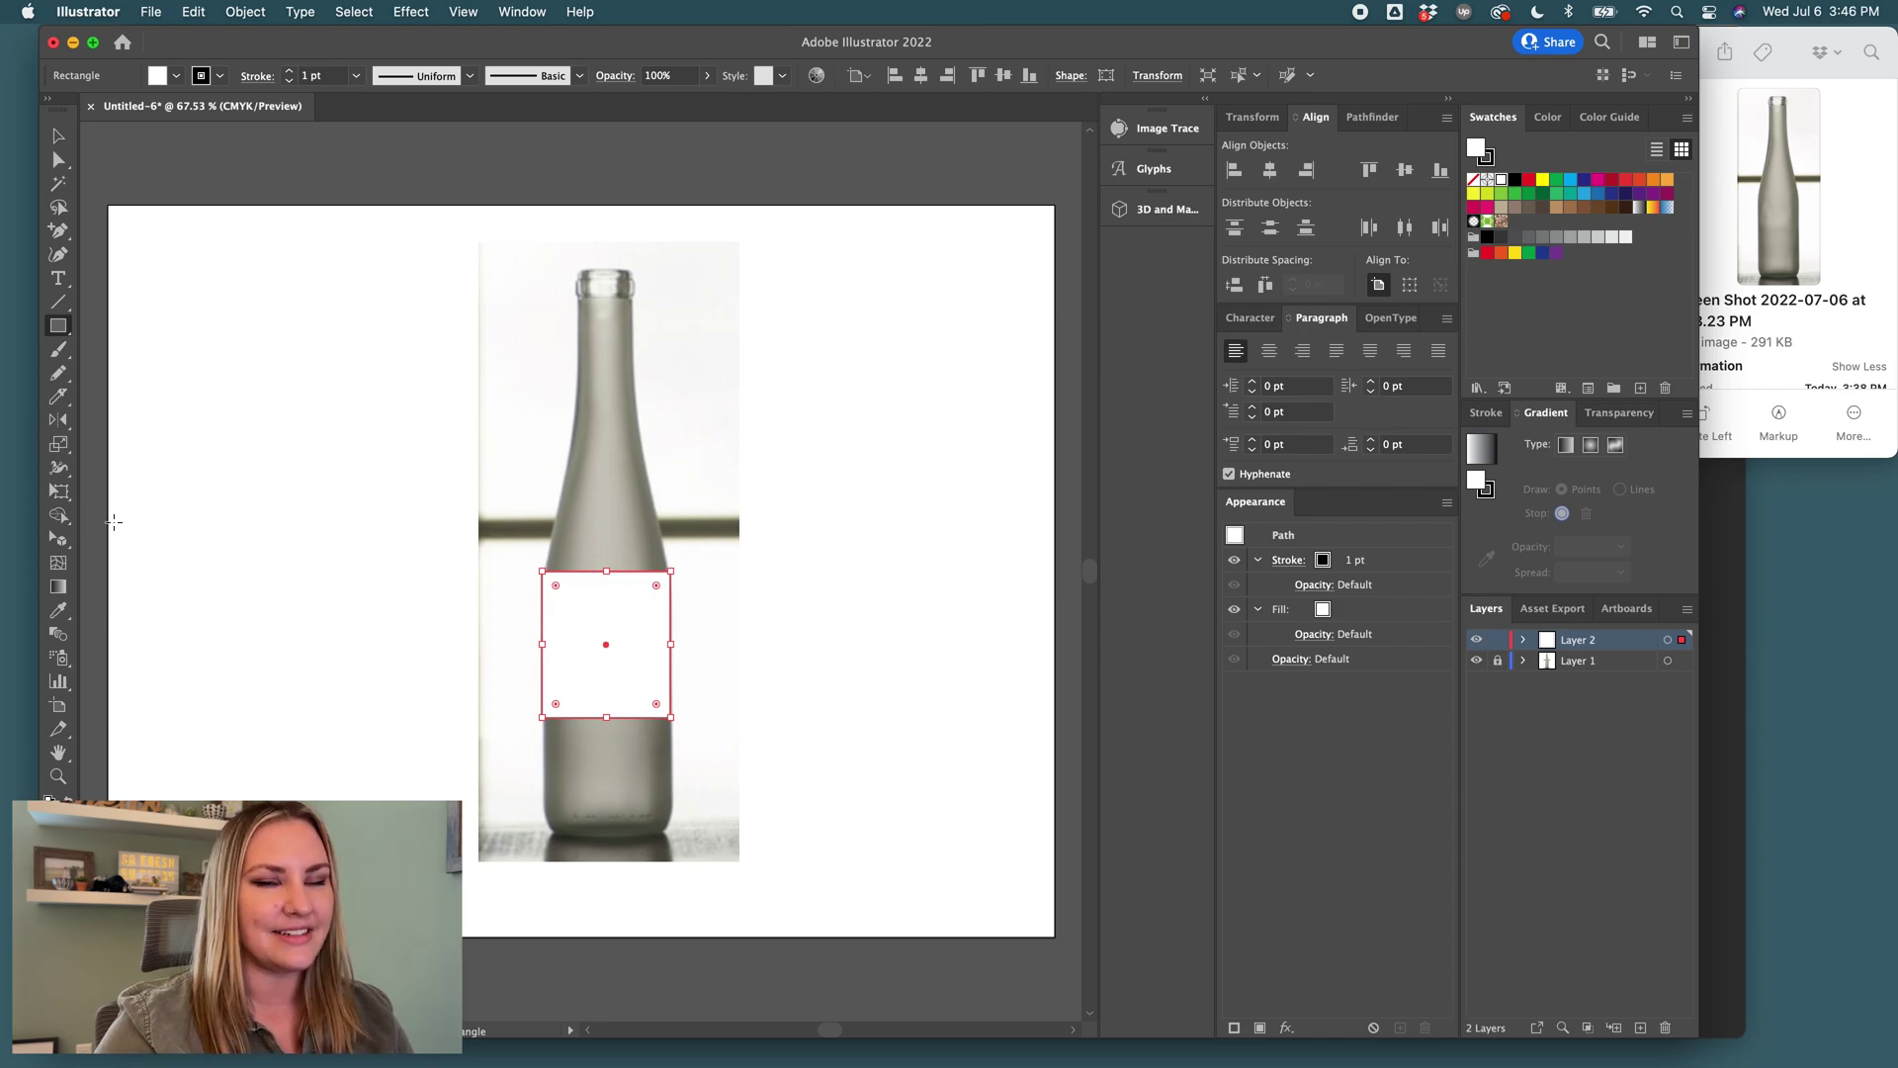
{"action": "key", "text": "super+r"}
{"action": "left_click_drag", "start_coordinate": [92, 519], "coordinate": [605, 656]}
{"action": "left_click", "coordinate": [606, 645]}
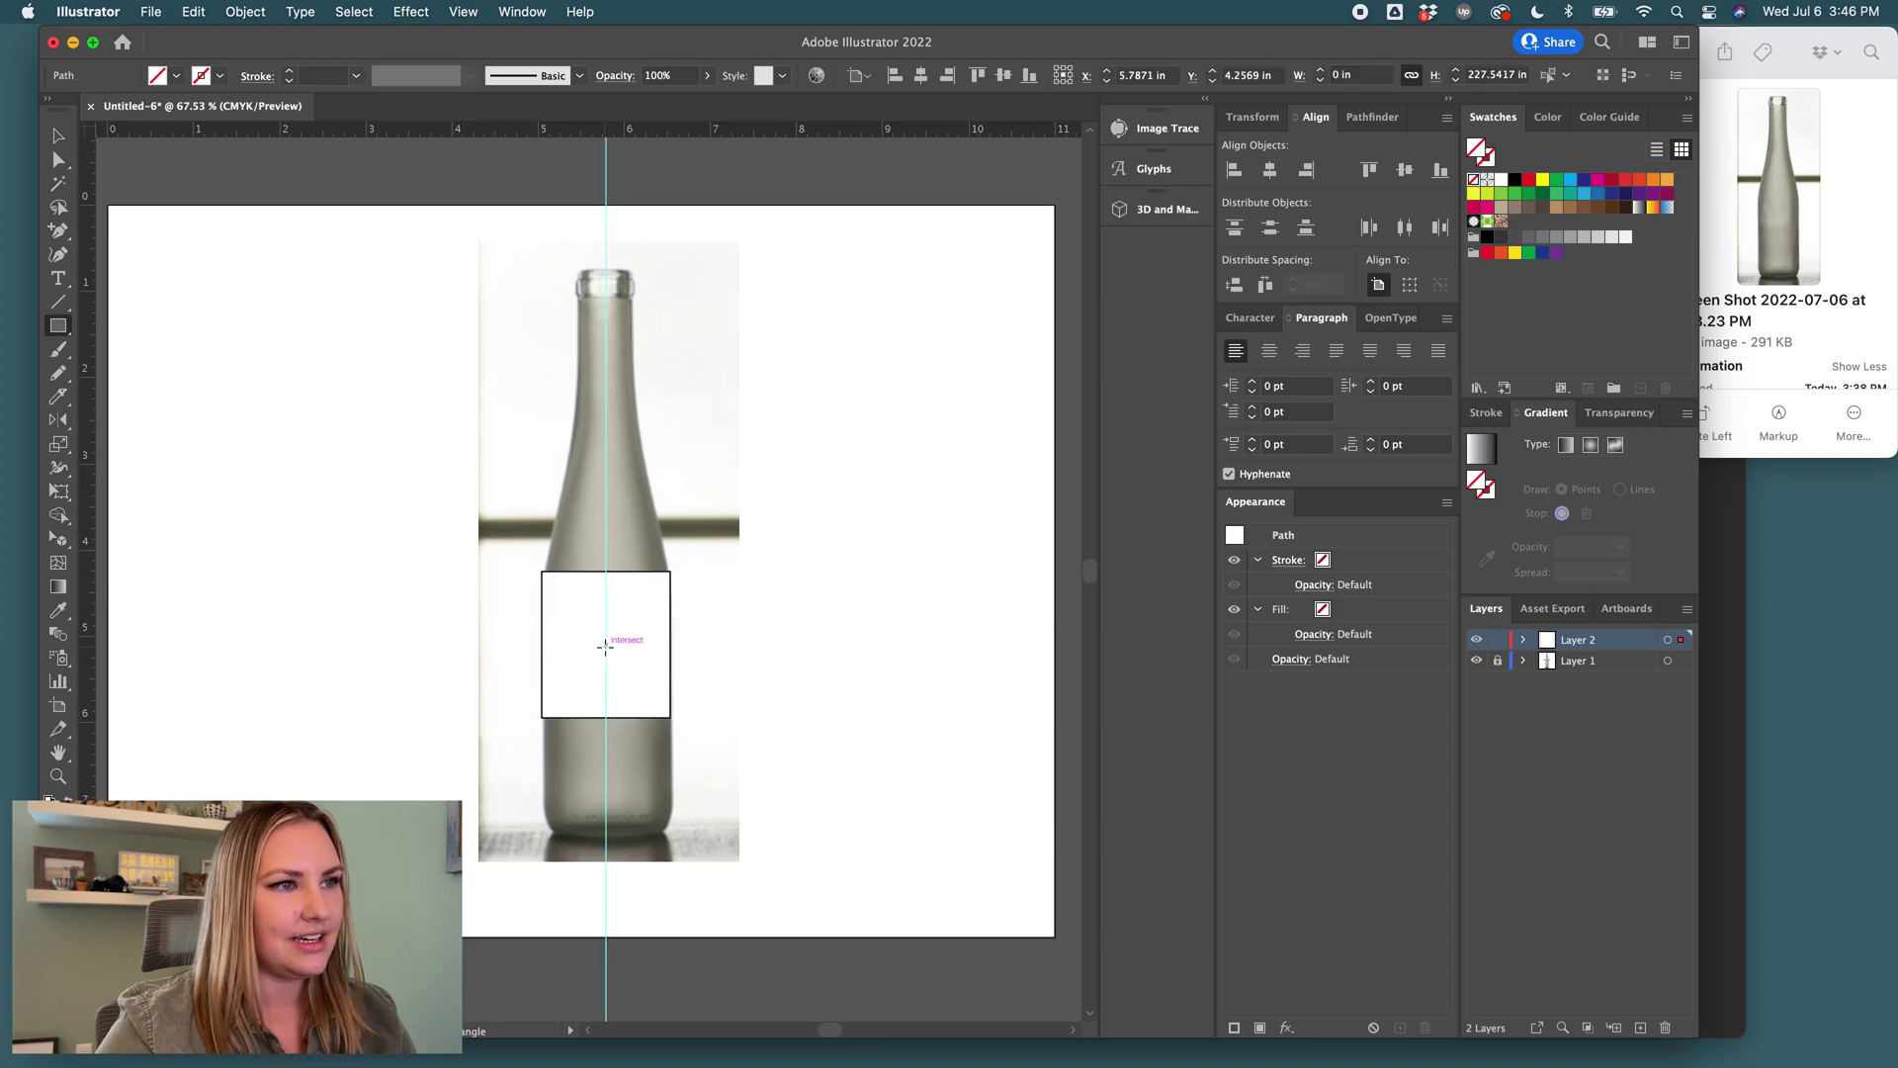
Delete the helper rectangle over the bottle, keeping the center guide.
{"action": "key", "text": "v"}
{"action": "left_click", "coordinate": [627, 640]}
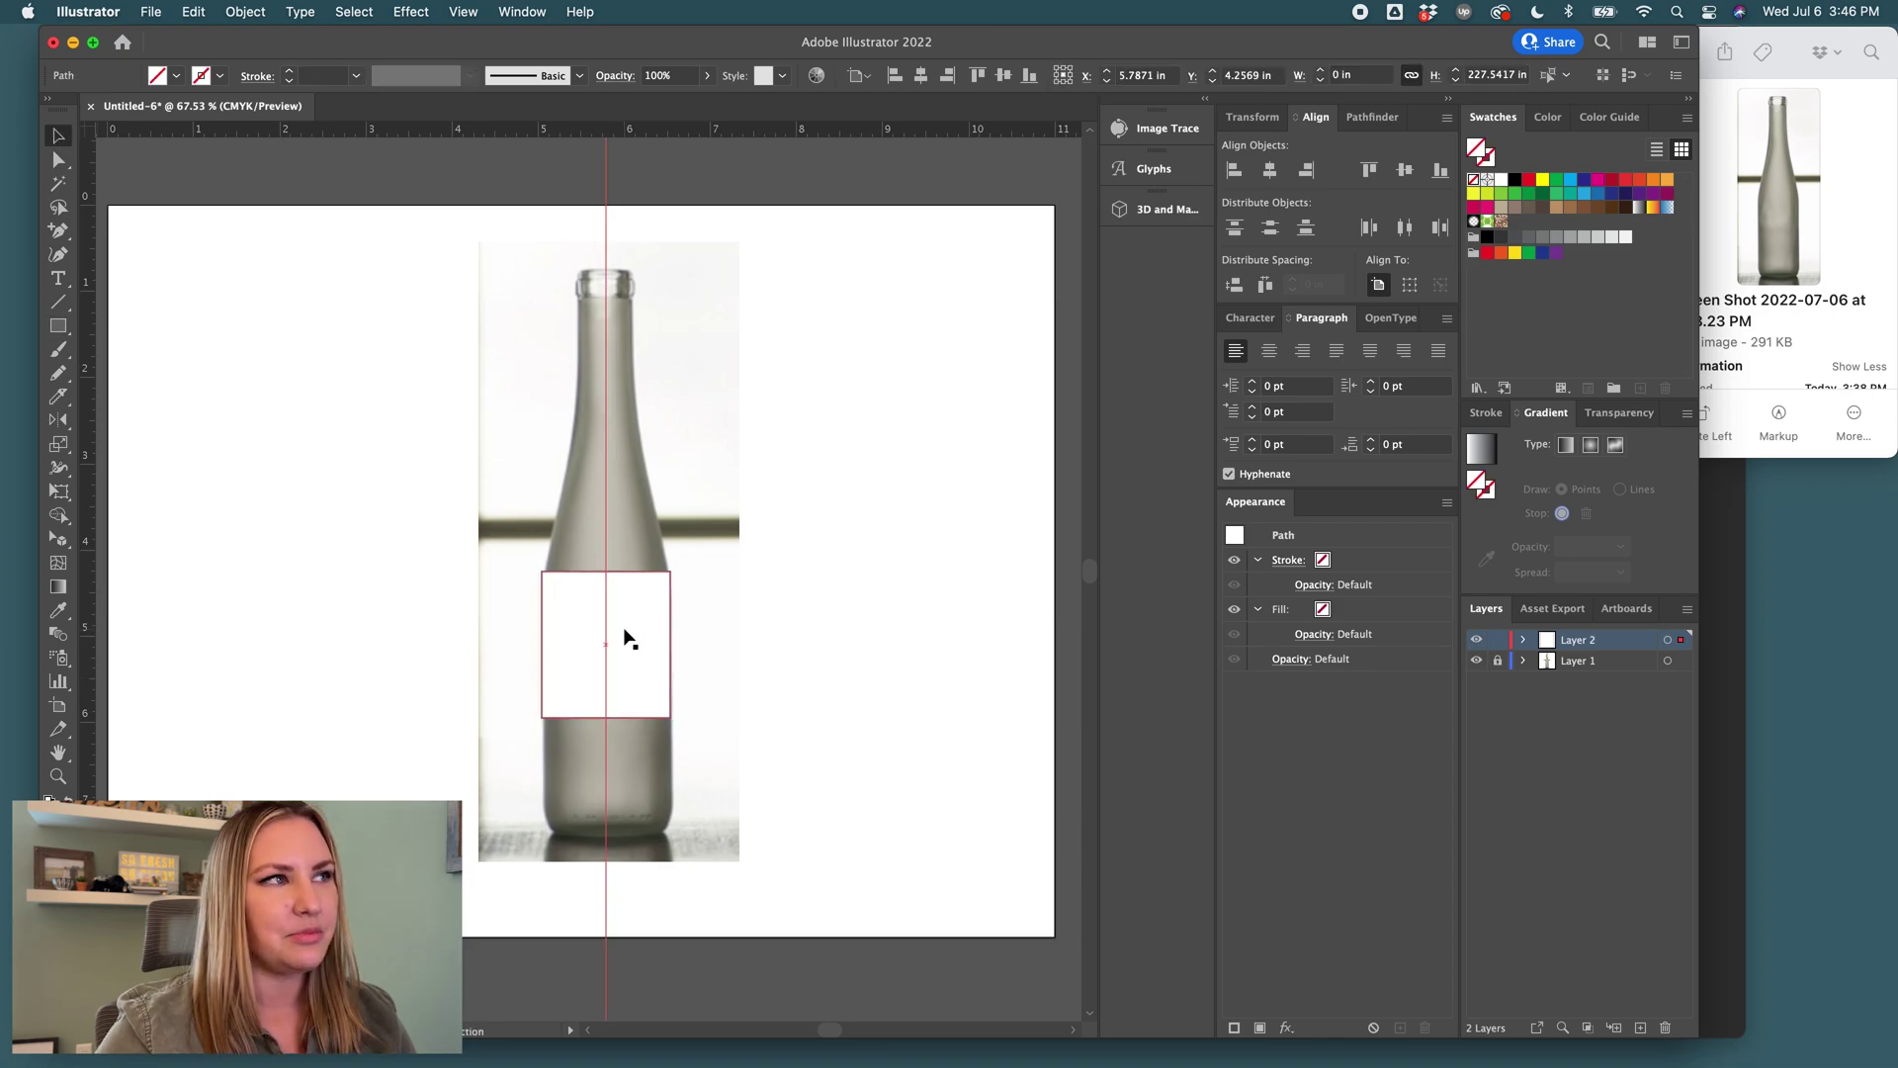
{"action": "key", "text": "Delete"}
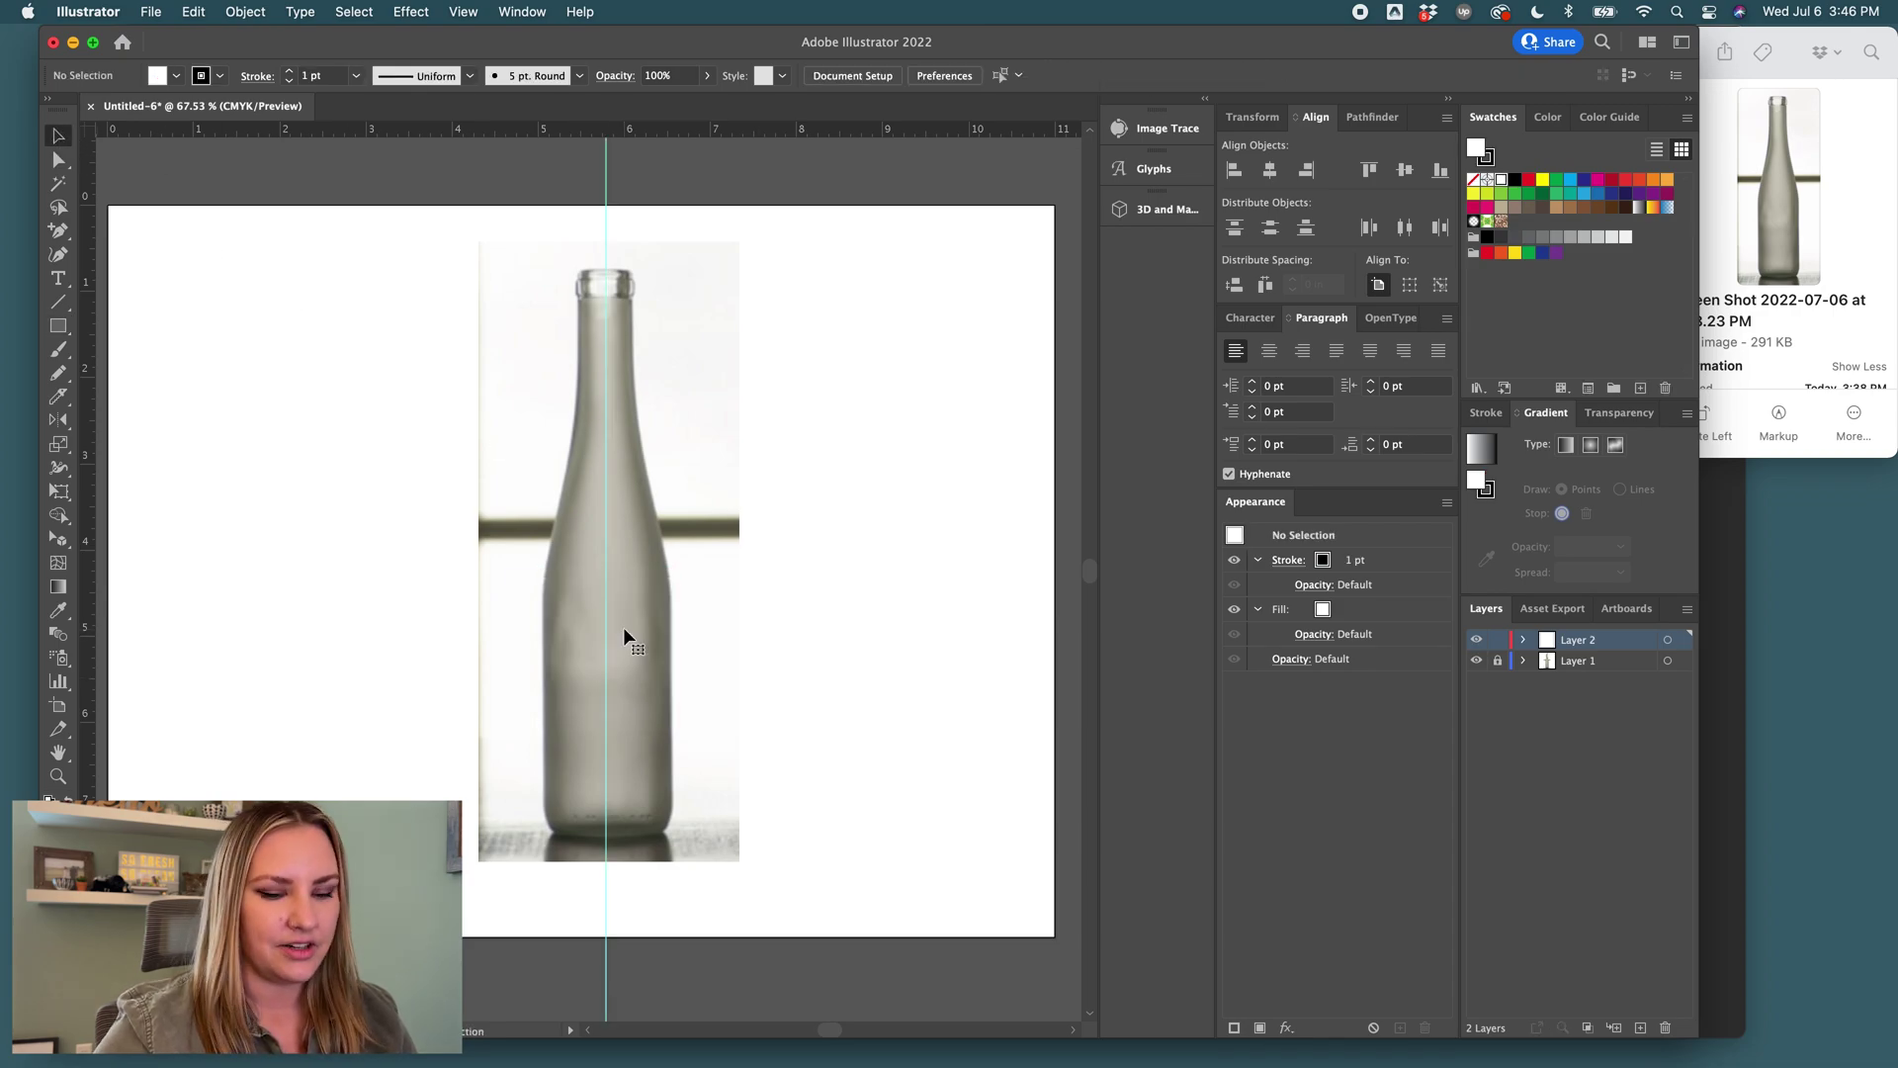
Trace the bottle's base with the Pen tool from the center guide around the rounded lower-right corner.
{"action": "scroll", "coordinate": [615, 848], "scroll_direction": "up", "scroll_amount": 2, "text": "alt"}
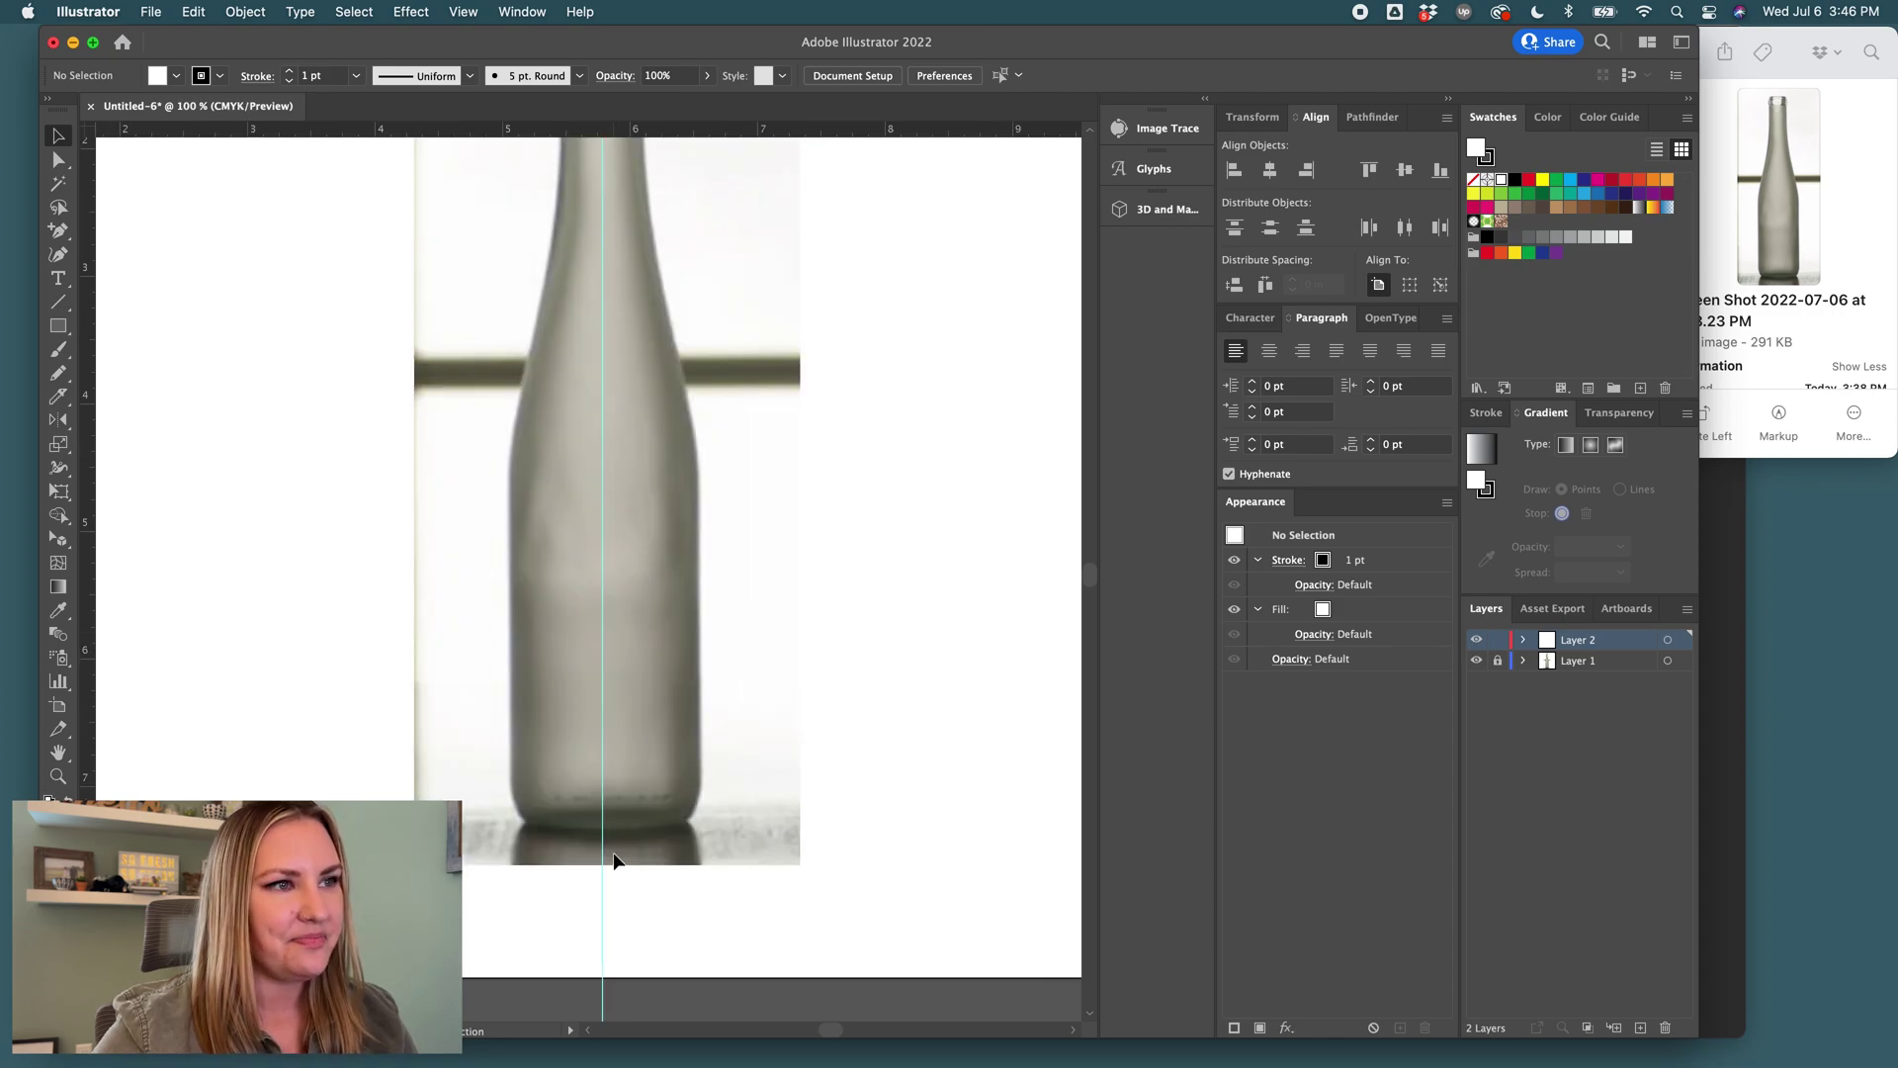
{"action": "key", "text": "p"}
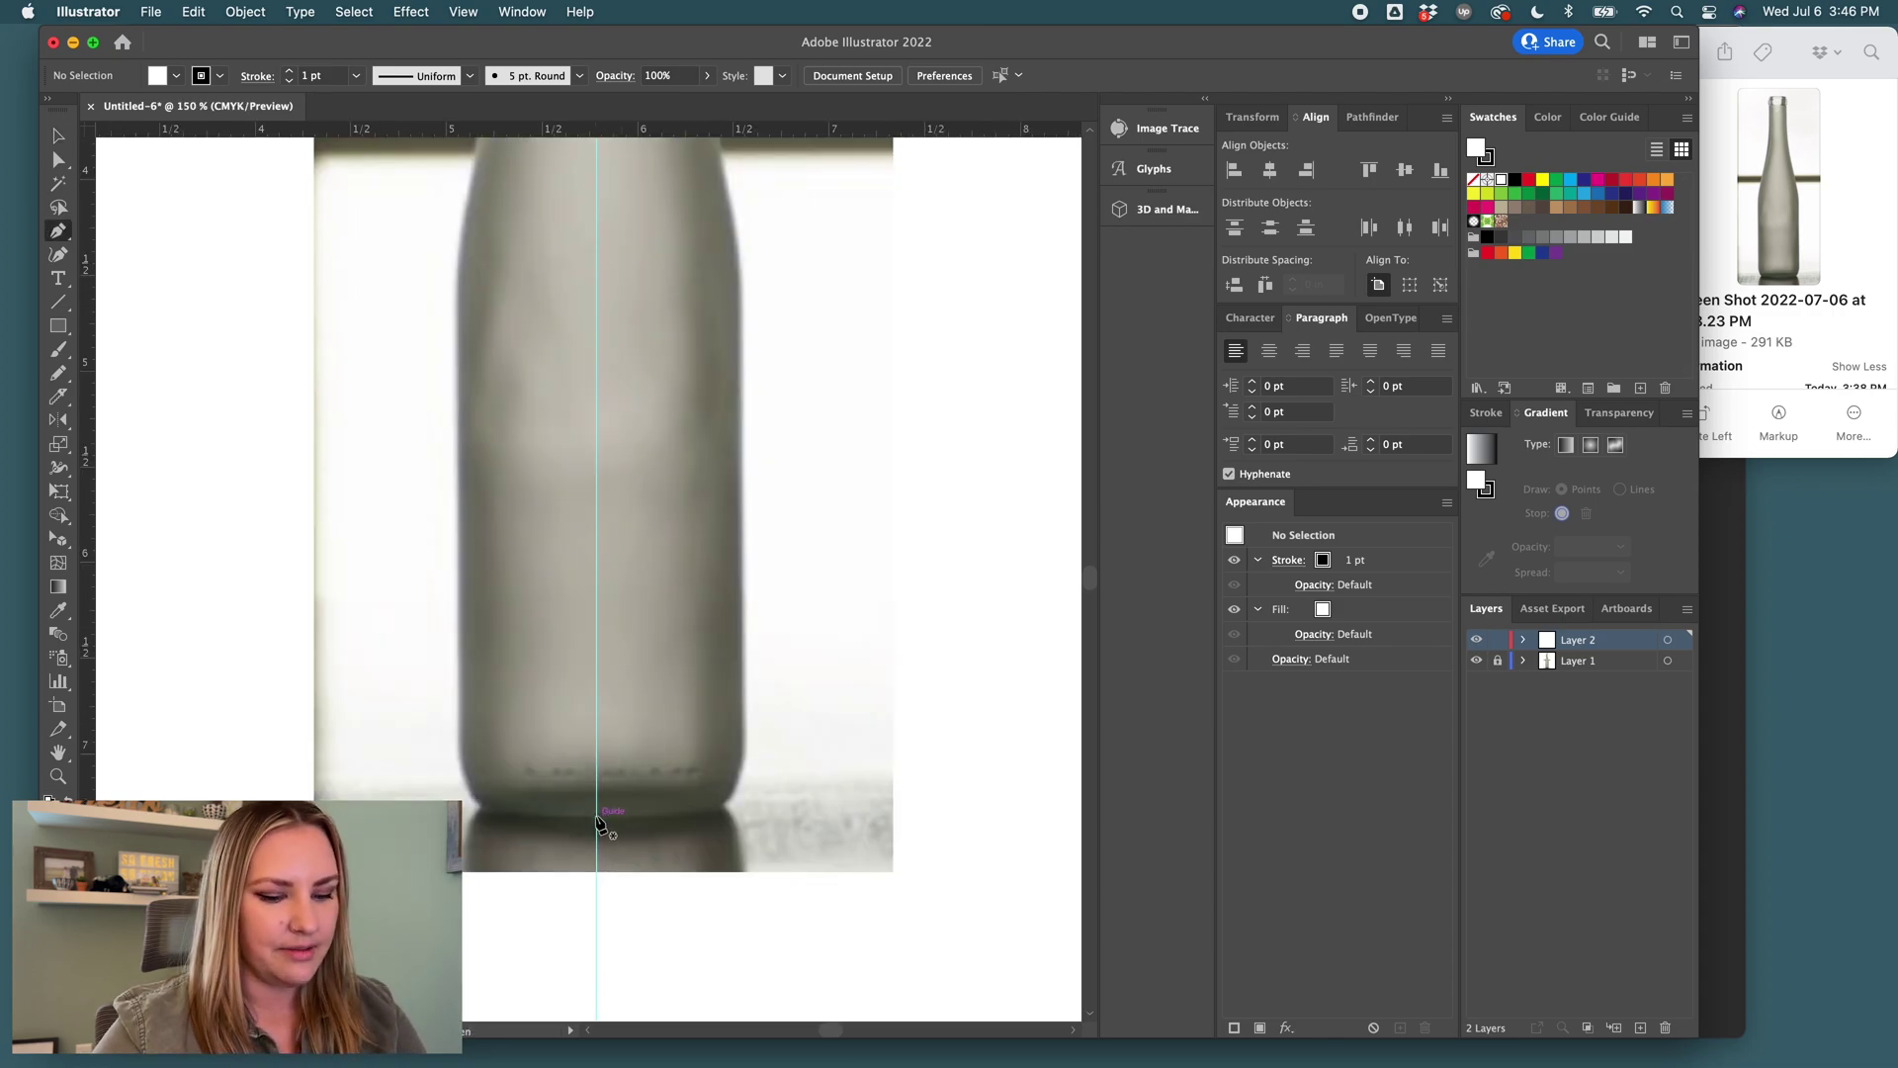
{"action": "left_click", "coordinate": [597, 816]}
{"action": "left_click_drag", "start_coordinate": [672, 817], "coordinate": [687, 819]}
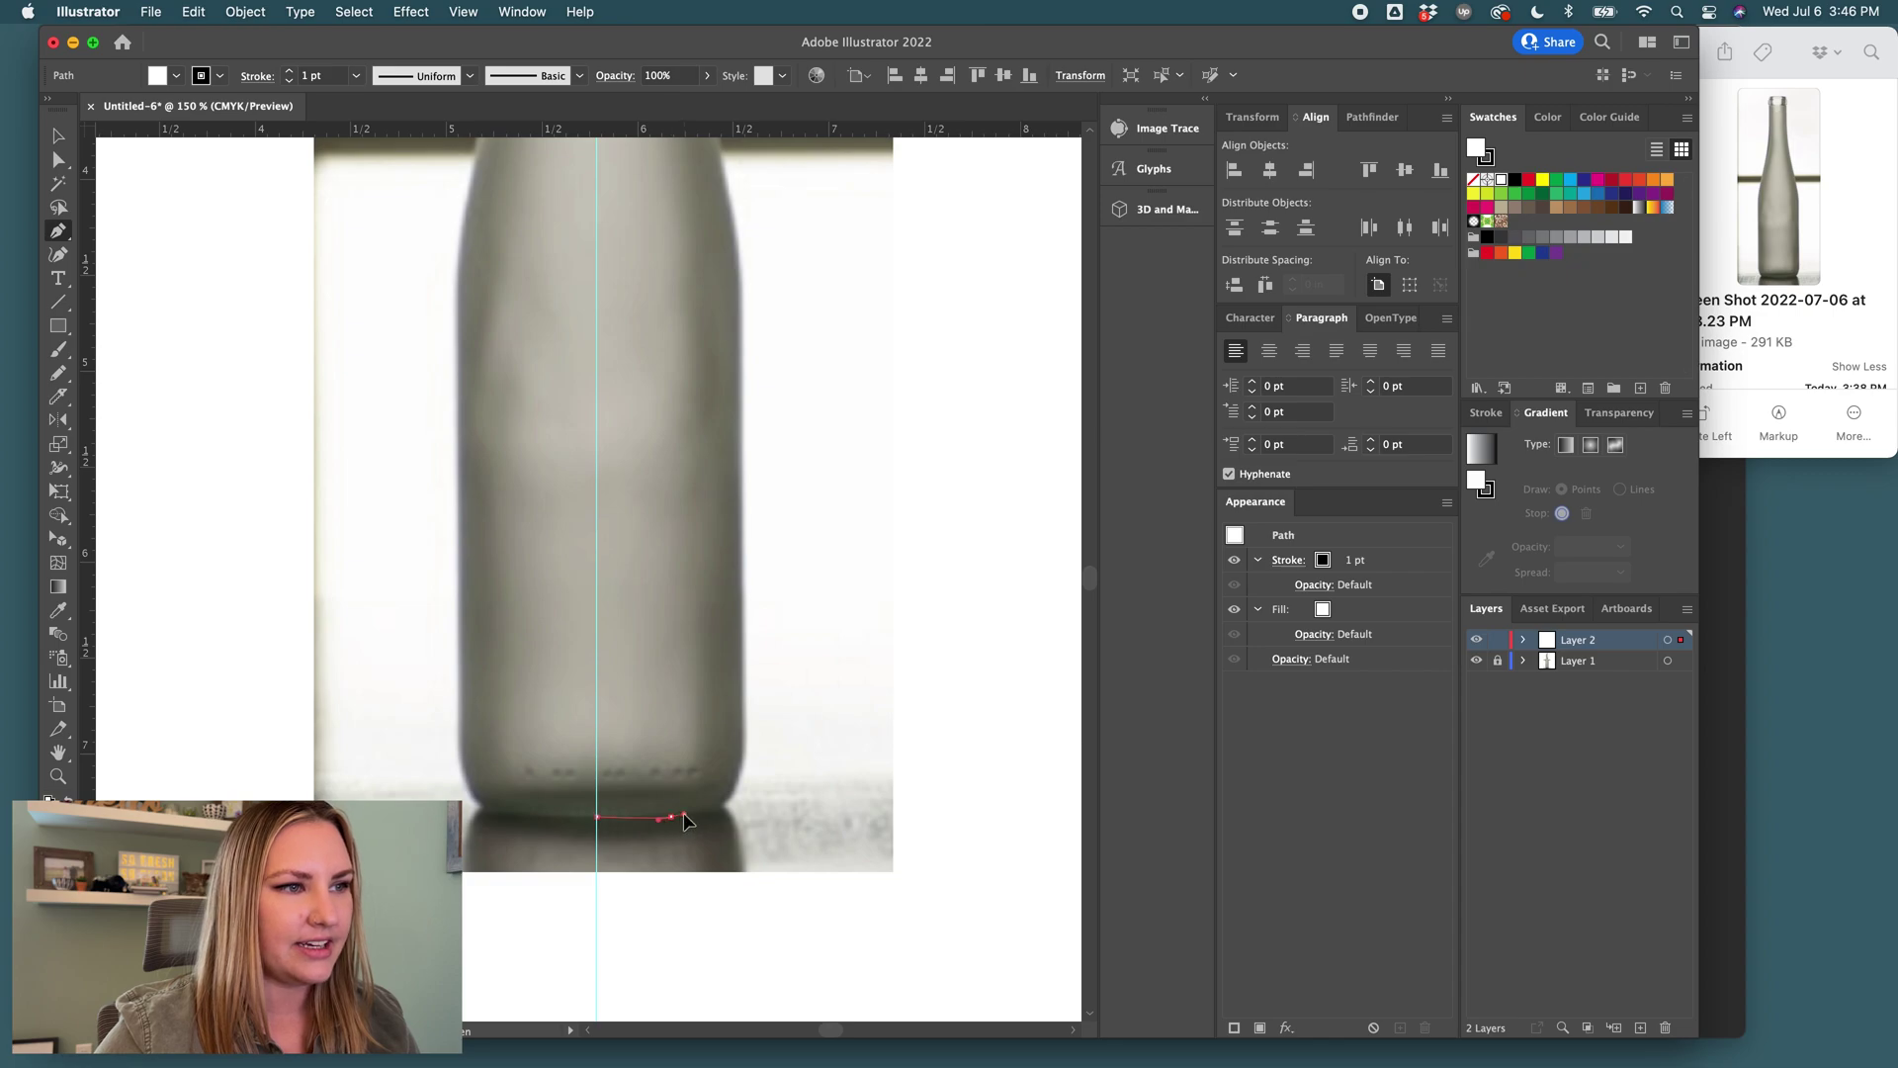
{"action": "left_click", "coordinate": [725, 807]}
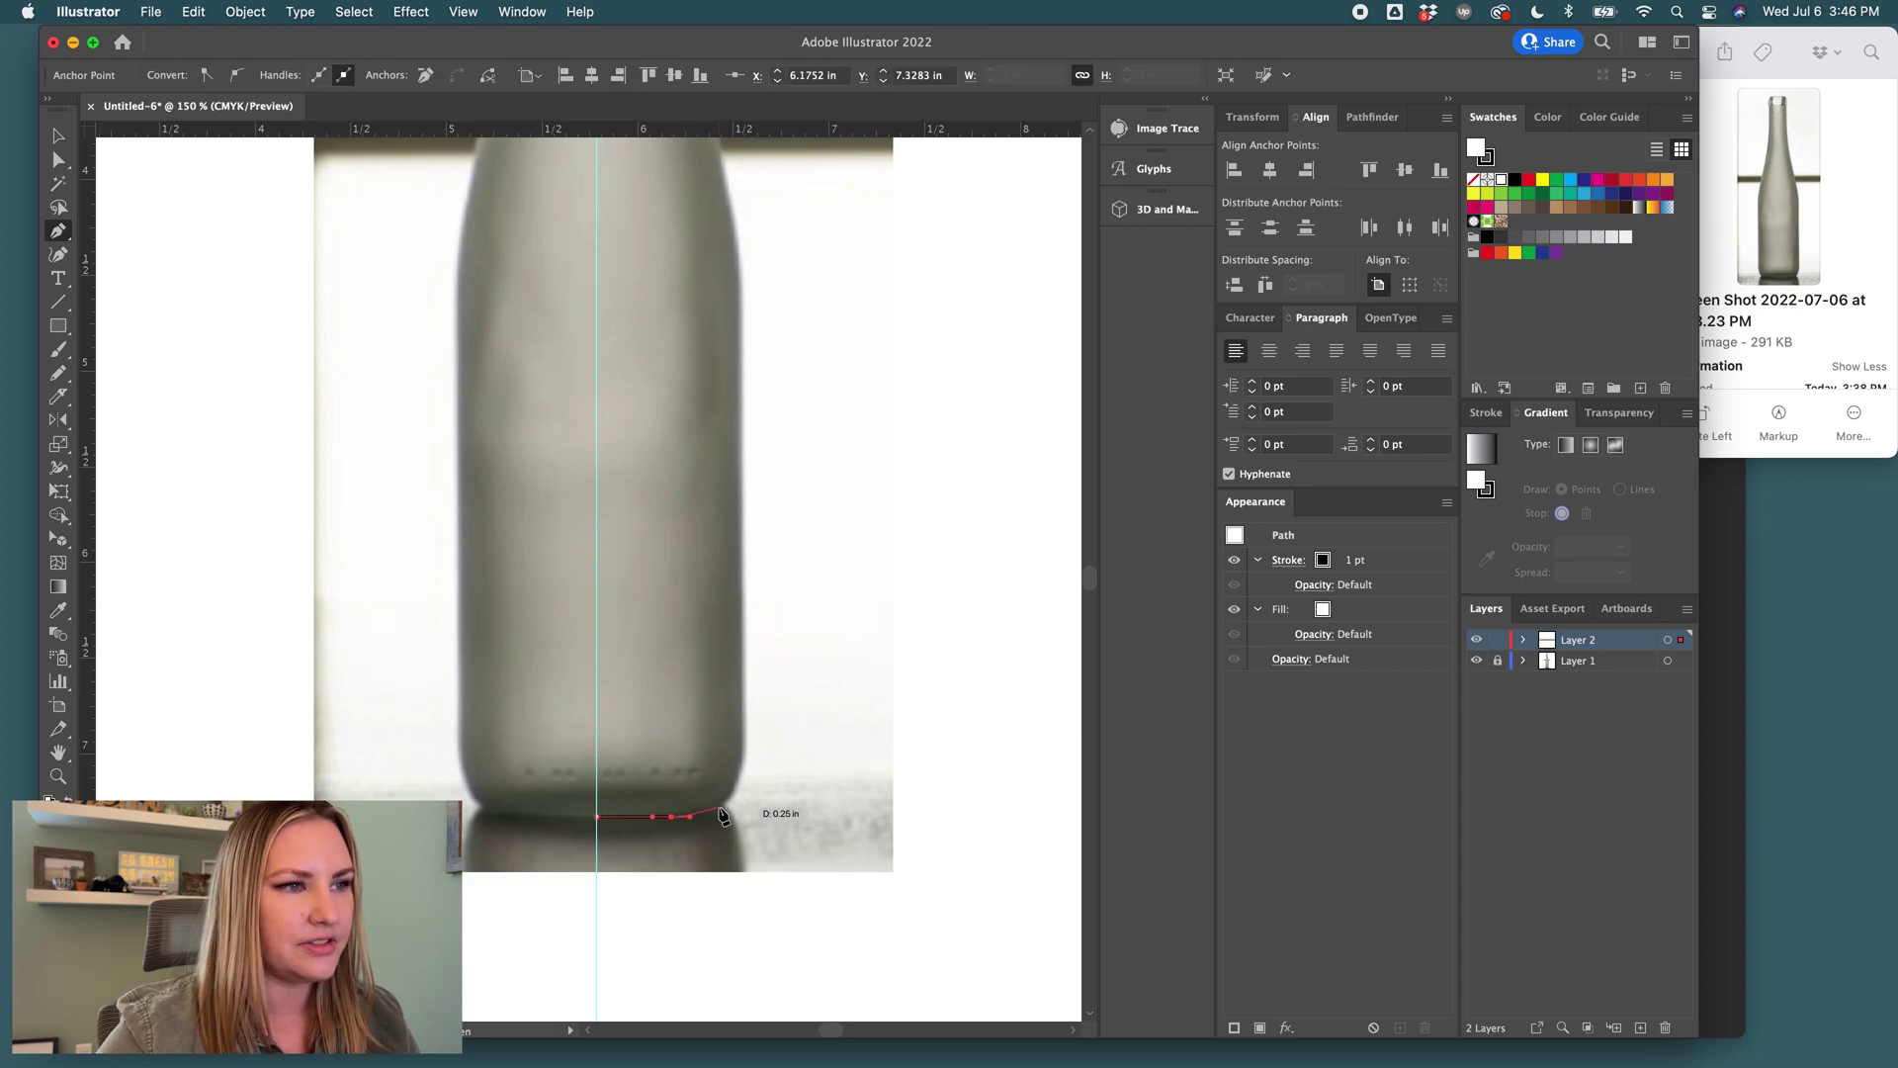
{"action": "left_click_drag", "start_coordinate": [738, 784], "coordinate": [741, 726]}
{"action": "scroll", "coordinate": [743, 744], "scroll_direction": "up", "scroll_amount": 2, "text": "alt"}
{"action": "scroll", "coordinate": [743, 734], "scroll_direction": "down", "scroll_amount": 2, "text": "alt"}
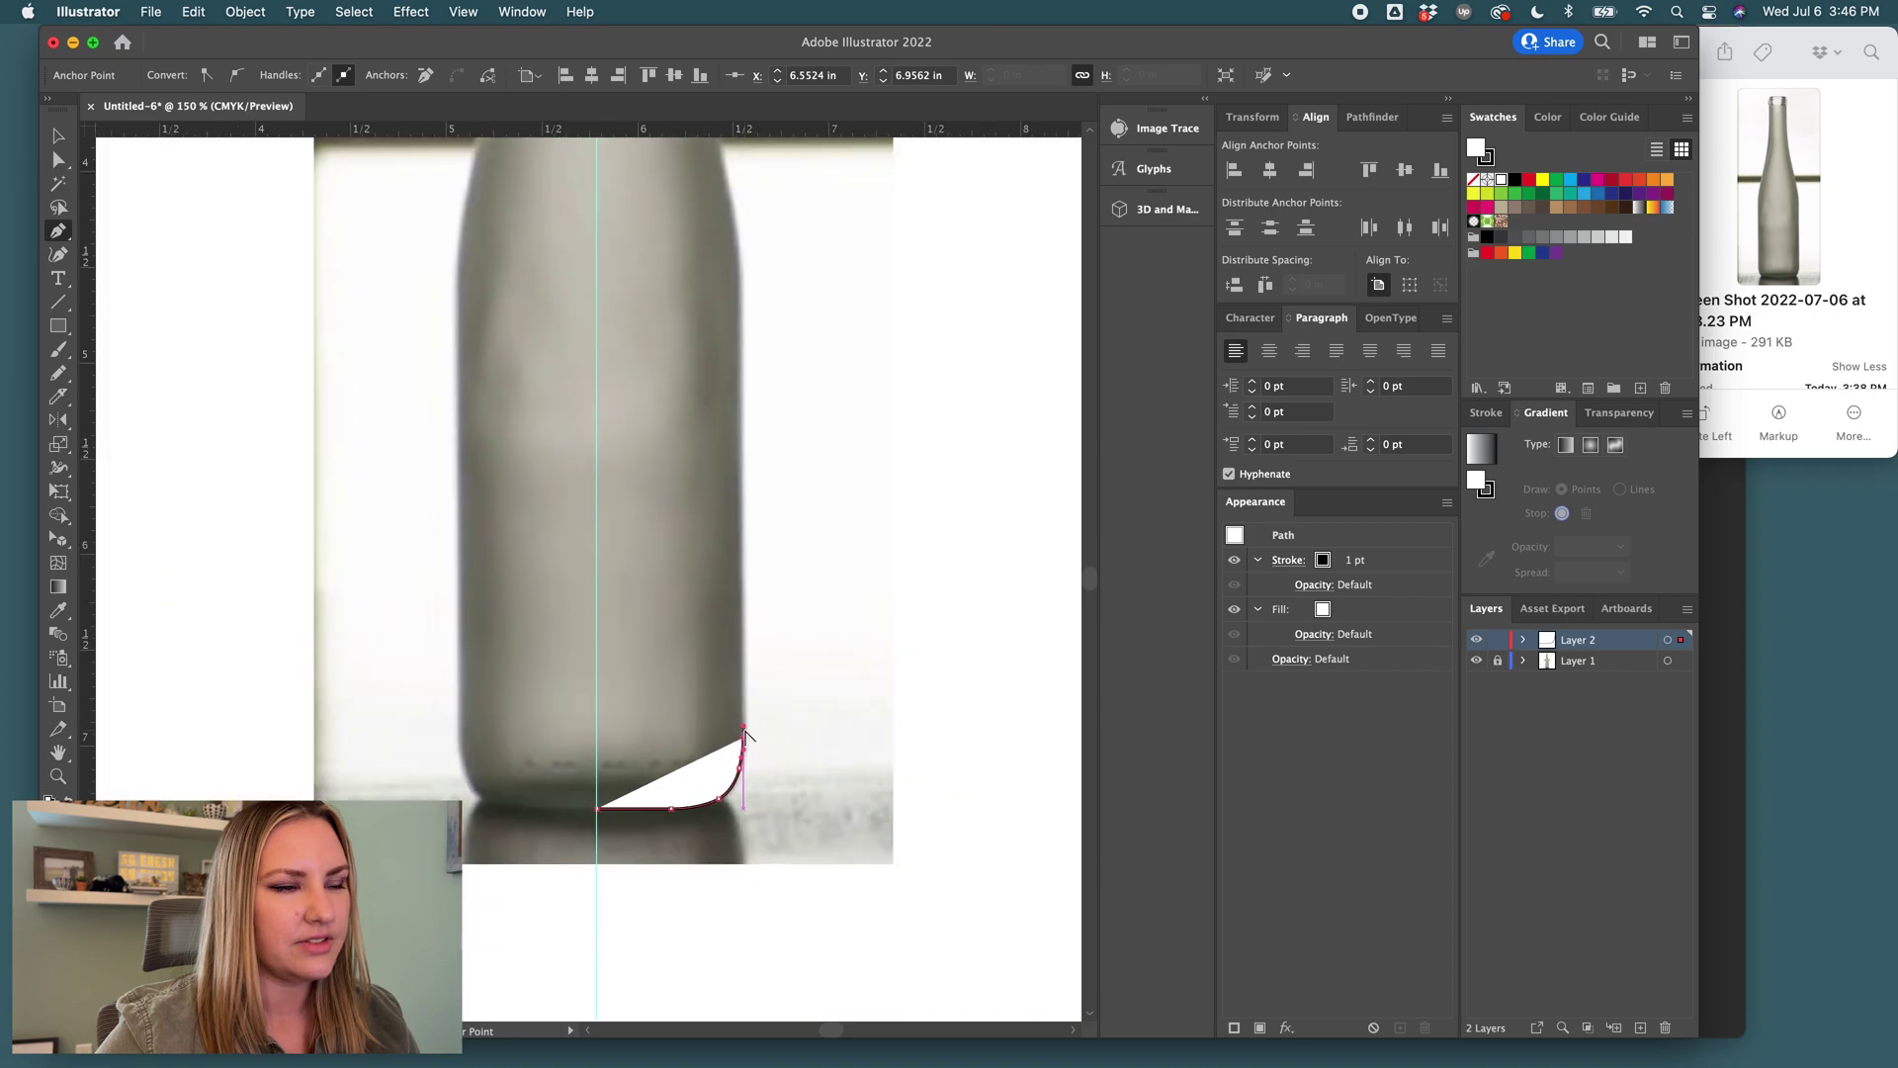
Continue the pen path straight up the bottle's right side and curve it into the shoulder.
{"action": "left_click", "coordinate": [744, 456]}
{"action": "scroll", "coordinate": [757, 514], "scroll_direction": "up", "scroll_amount": 4}
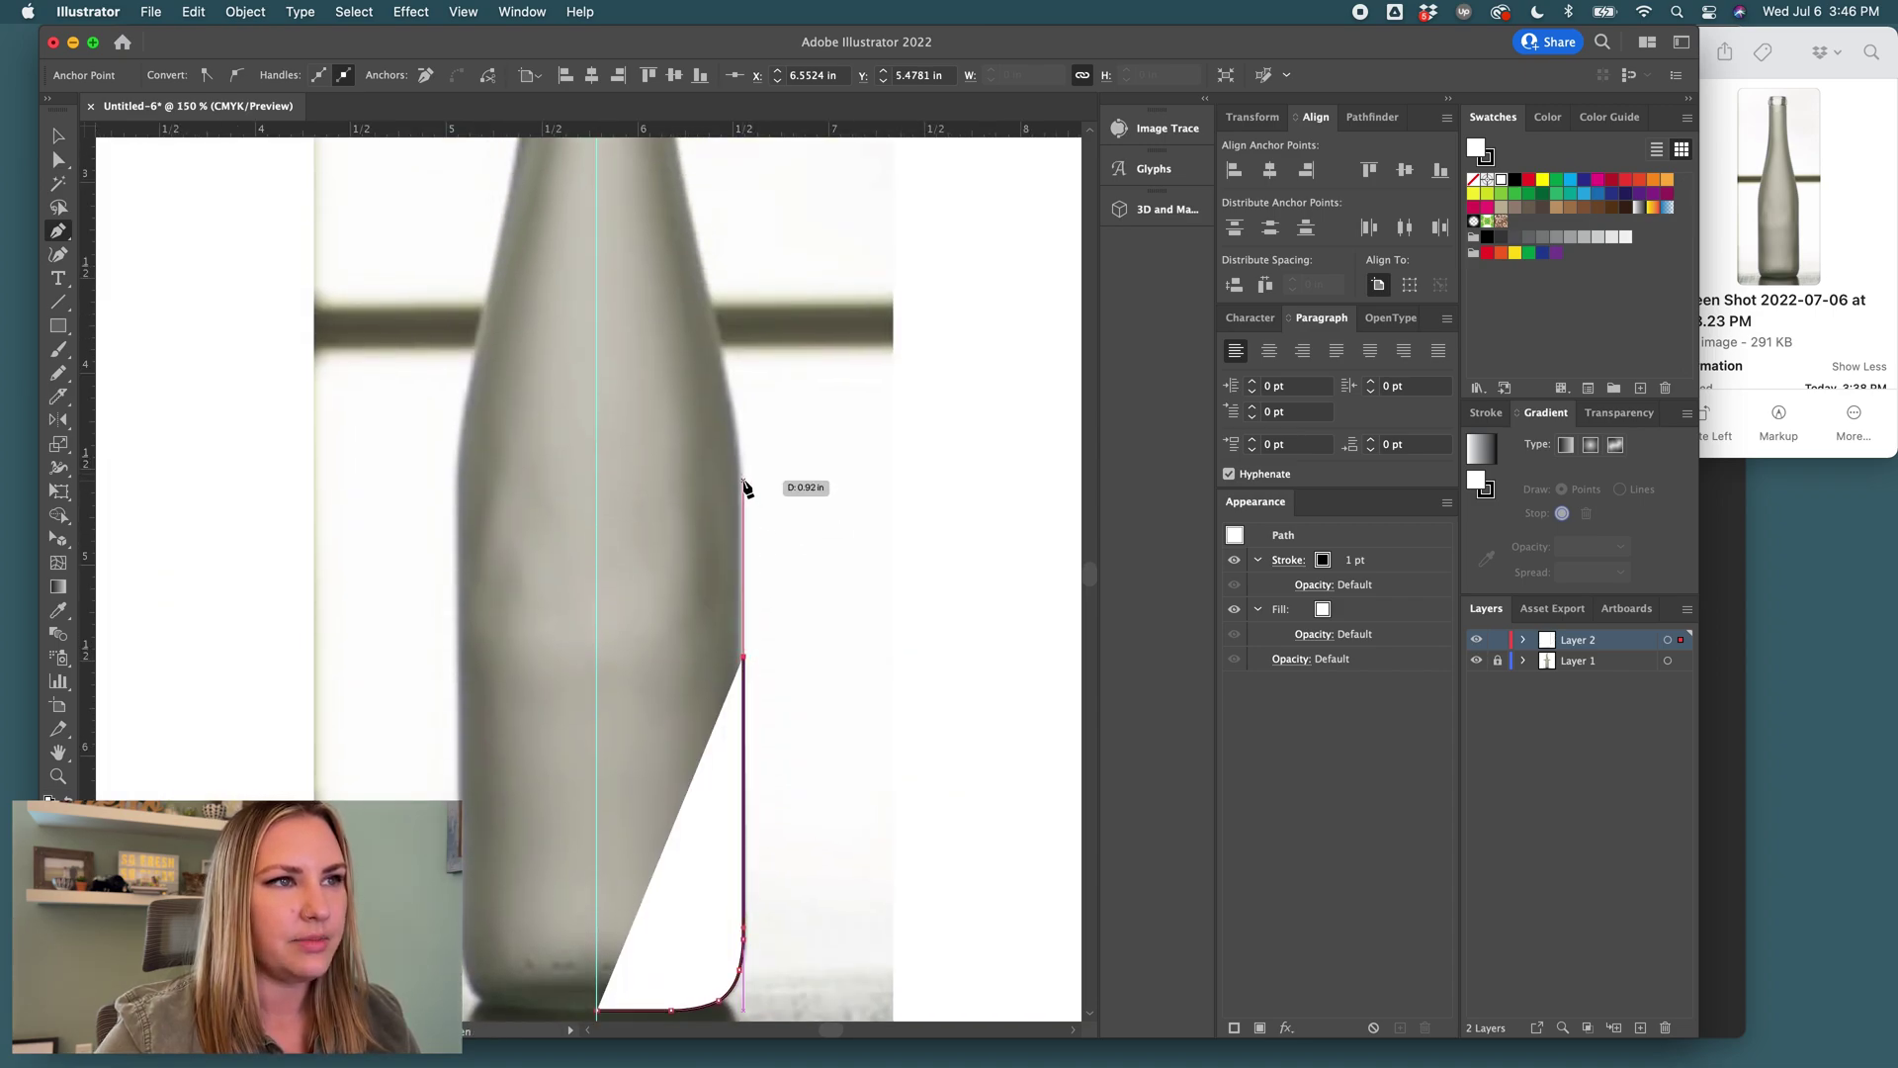
{"action": "left_click", "coordinate": [744, 494]}
{"action": "scroll", "coordinate": [739, 502], "scroll_direction": "up", "scroll_amount": 3}
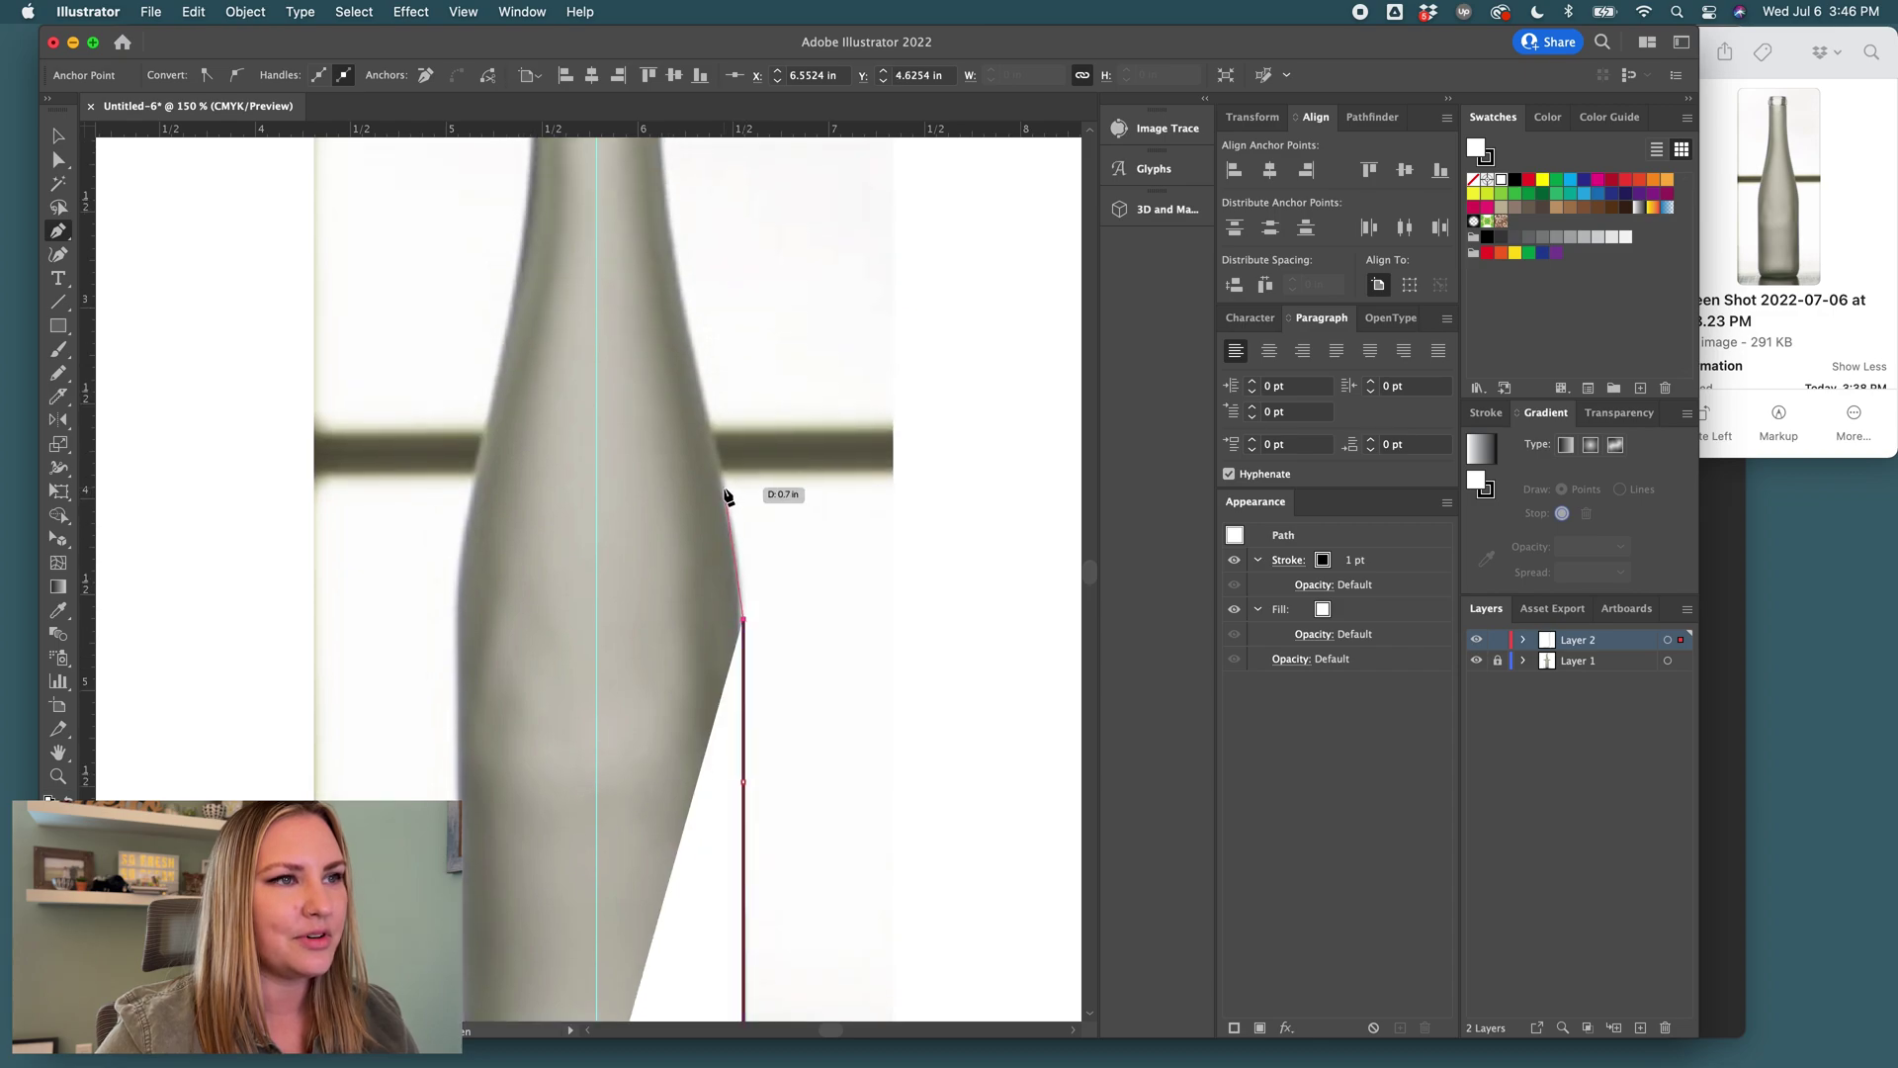
{"action": "left_click_drag", "start_coordinate": [724, 488], "coordinate": [711, 435]}
{"action": "left_click", "coordinate": [709, 435]}
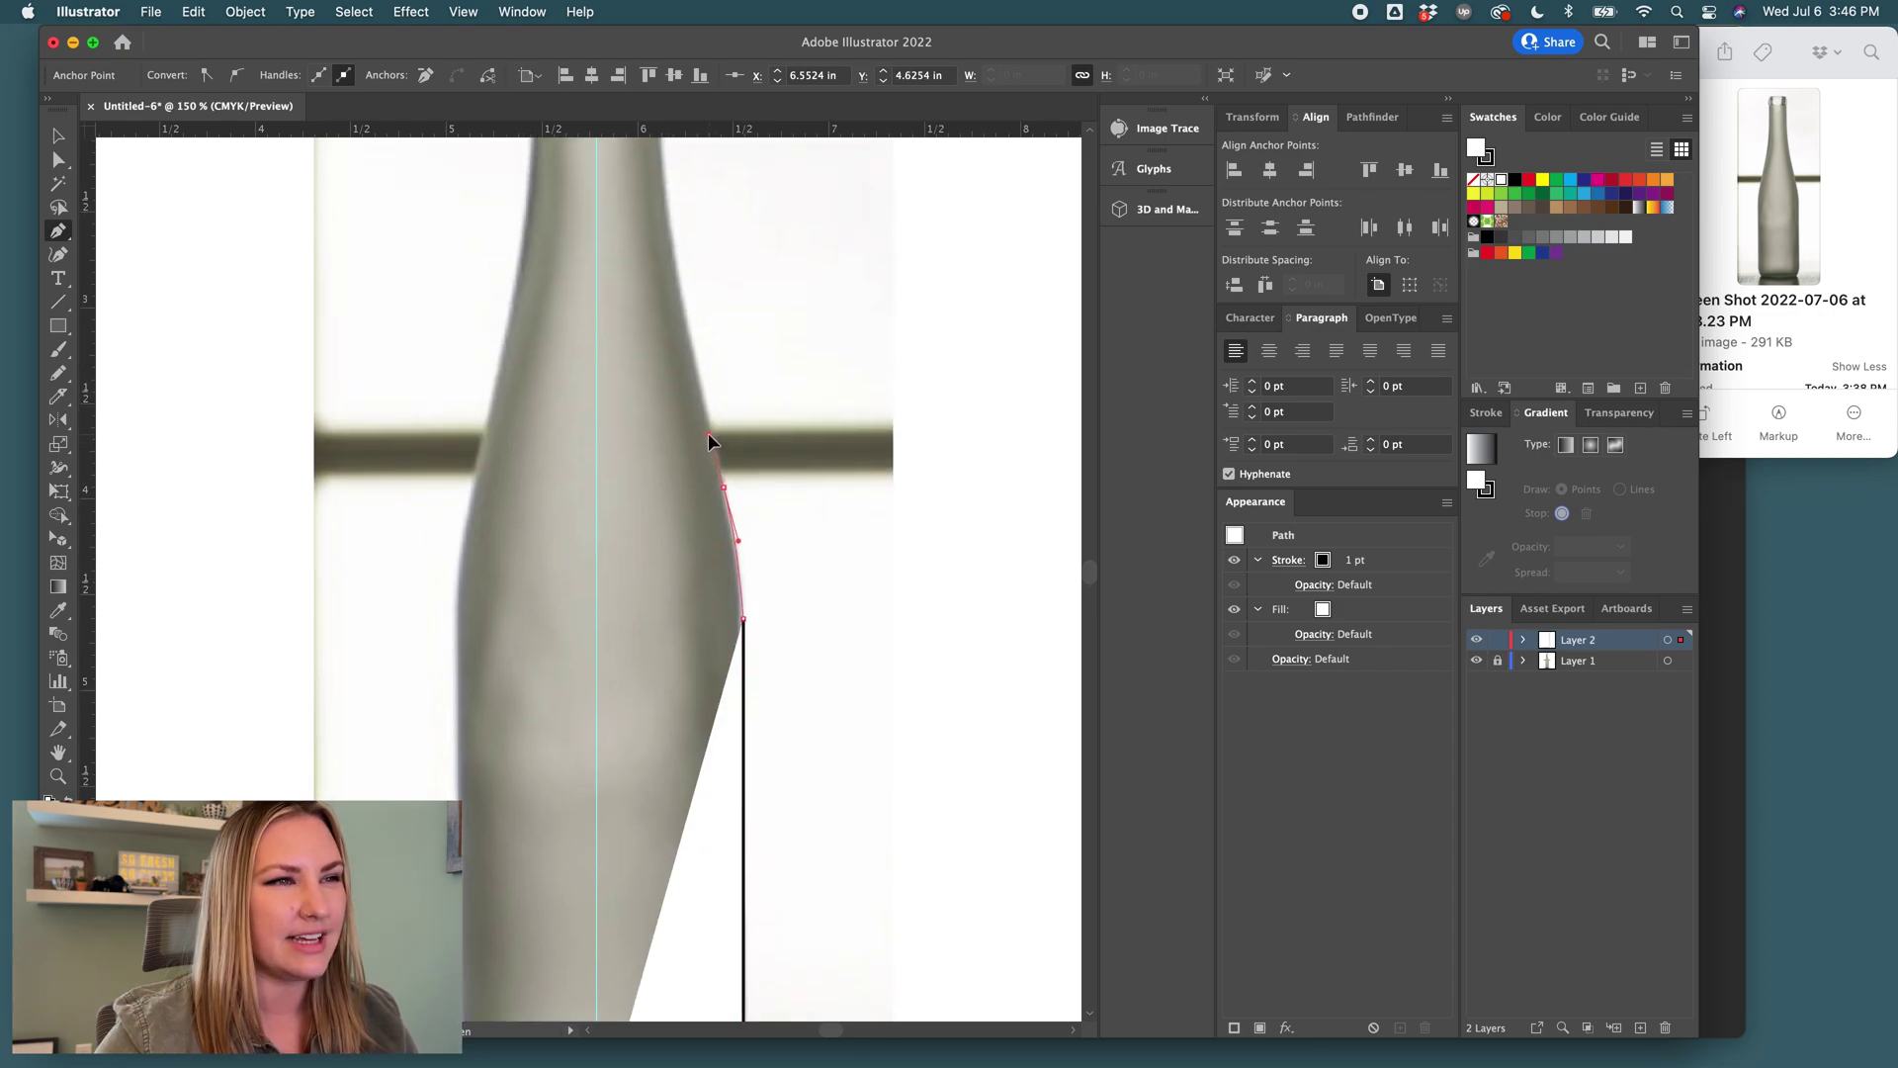
Extend the pen path from the shoulder up the right side of the neck, ending just below the lip.
{"action": "scroll", "coordinate": [774, 487], "scroll_direction": "up", "scroll_amount": 3}
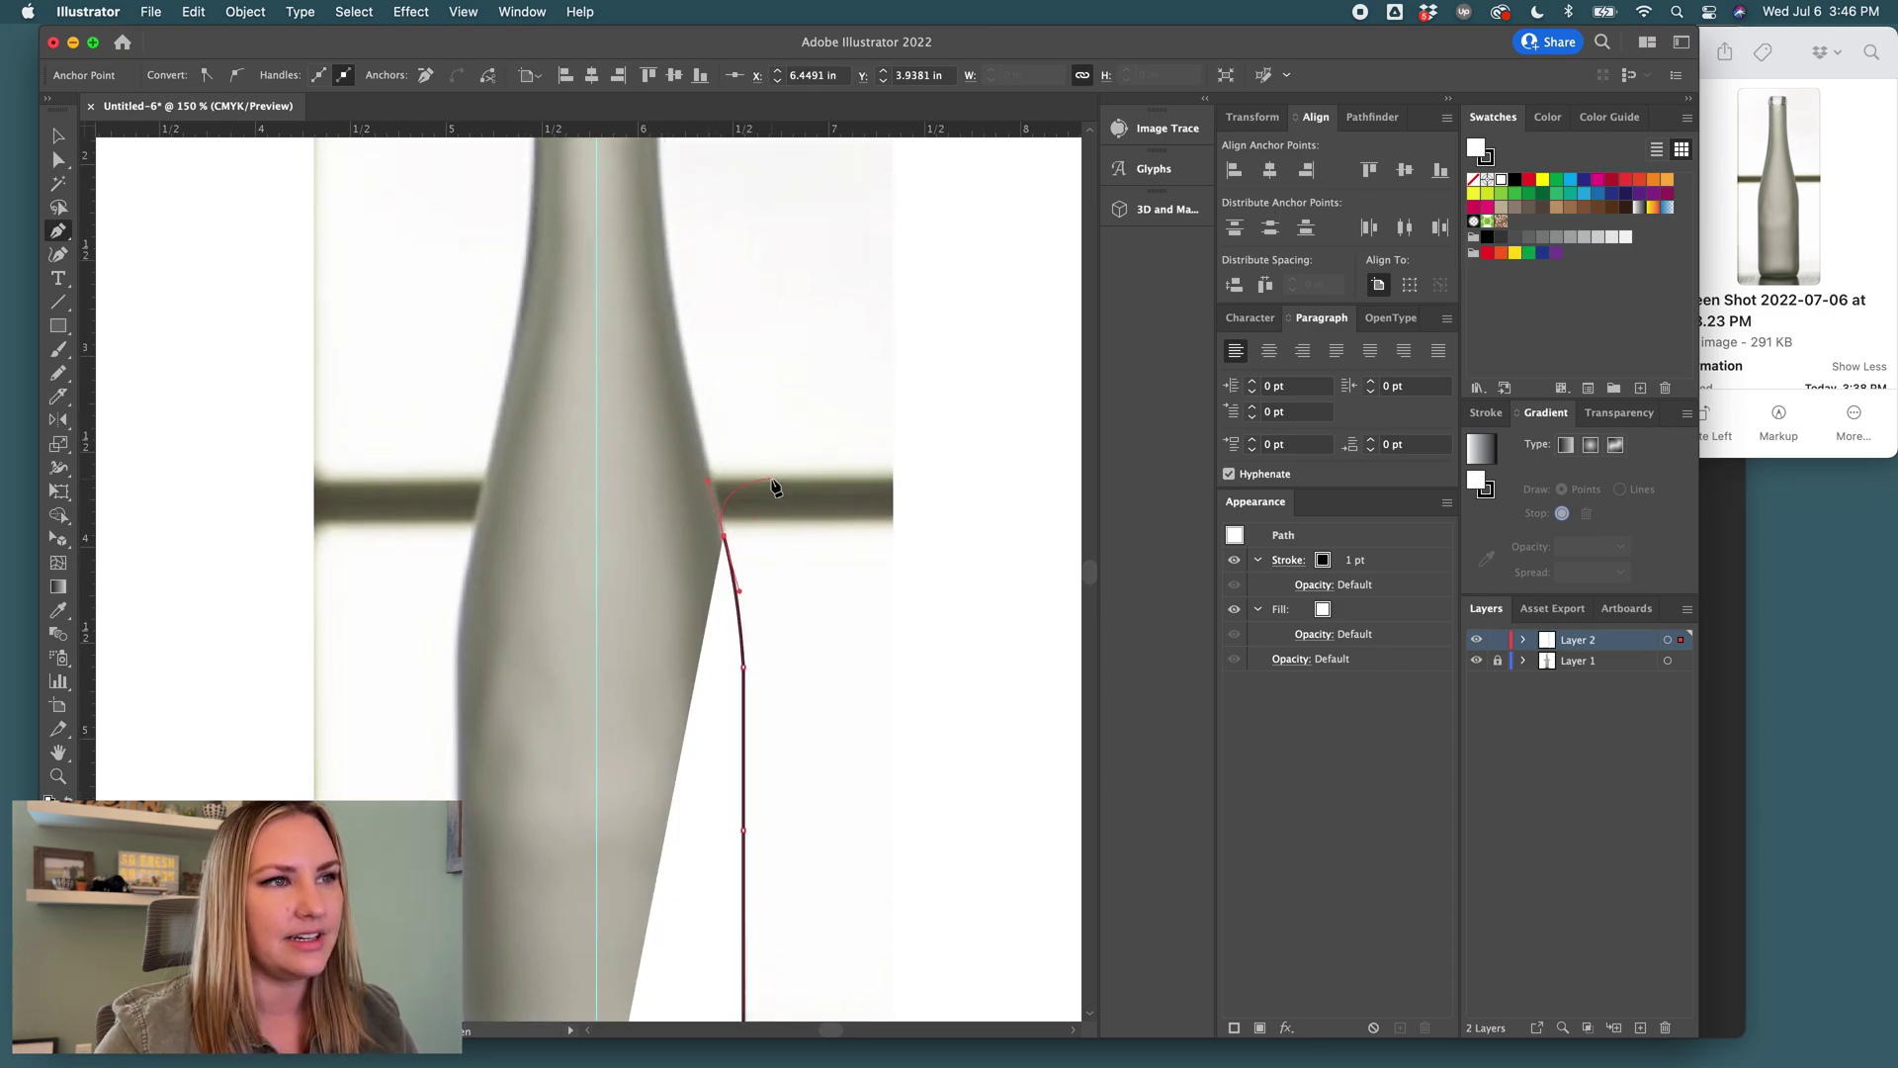
{"action": "left_click", "coordinate": [676, 416]}
{"action": "scroll", "coordinate": [680, 435], "scroll_direction": "up", "scroll_amount": 3}
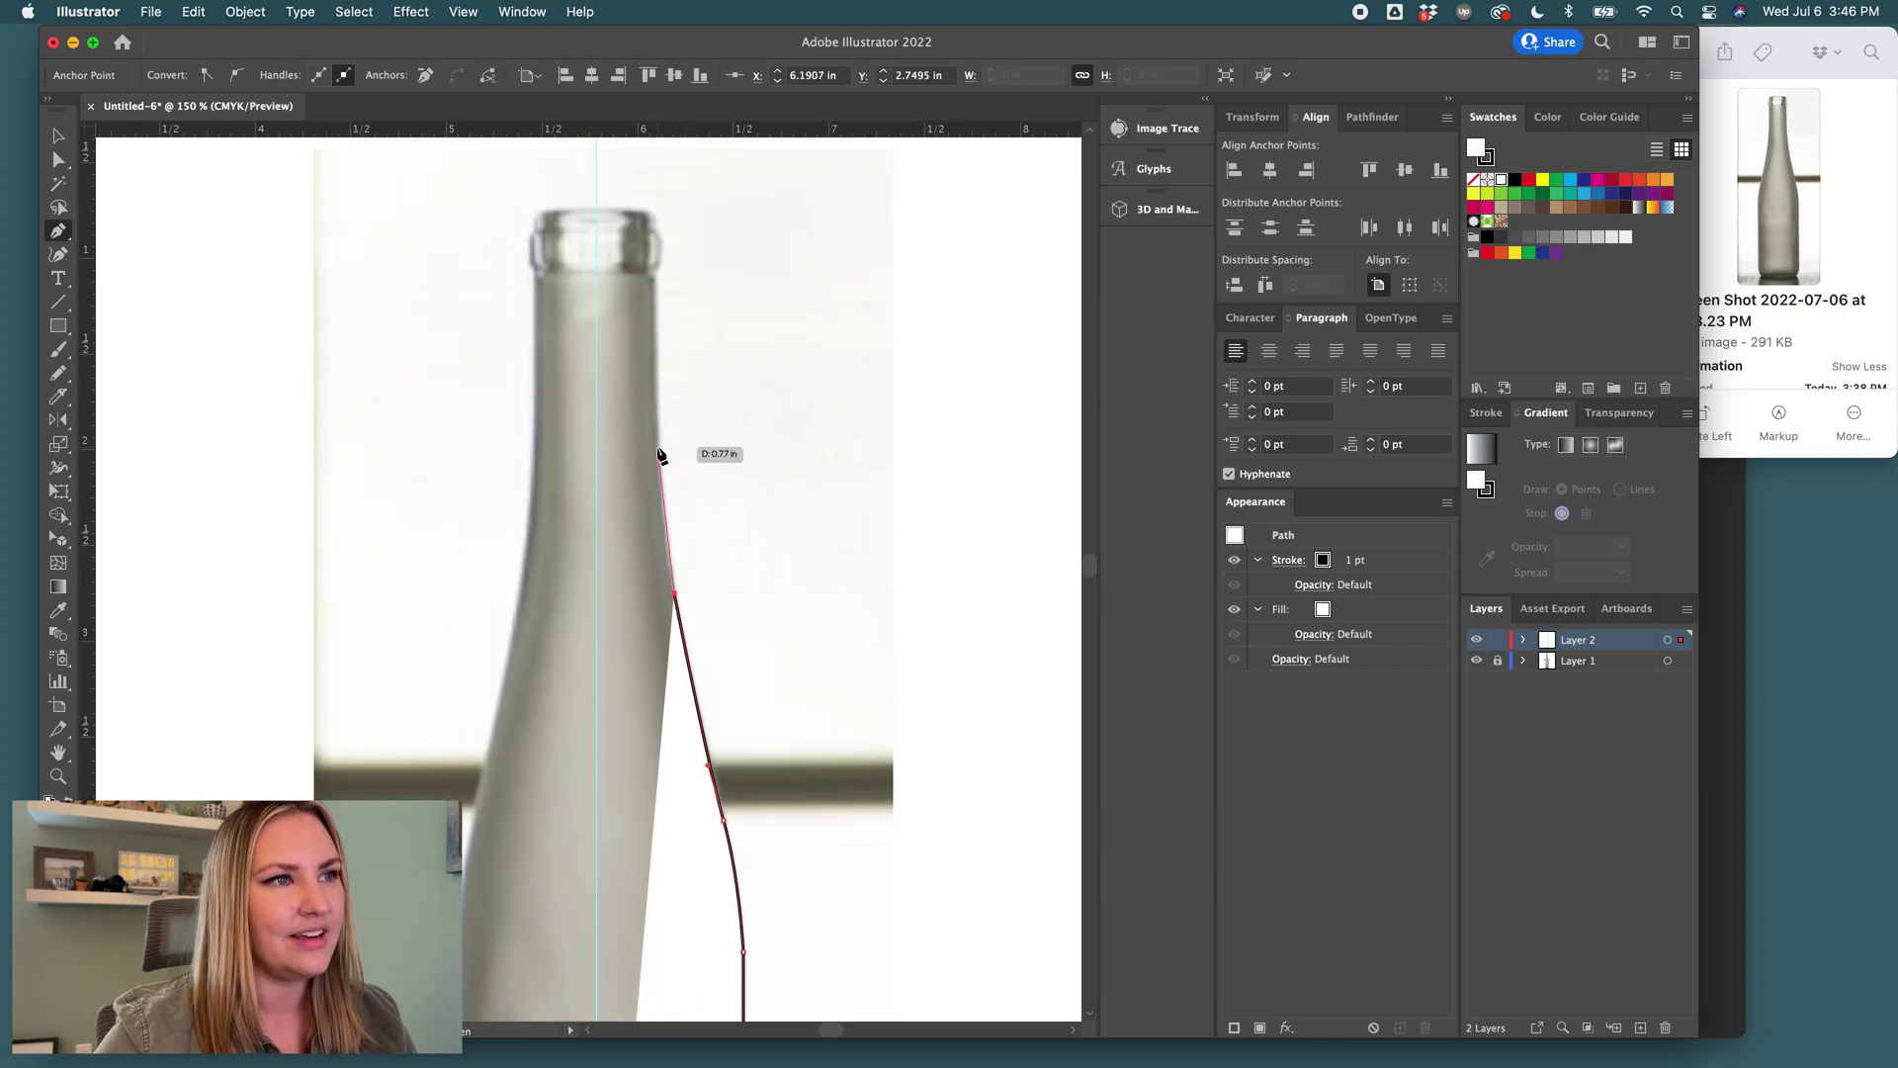
{"action": "left_click", "coordinate": [658, 445]}
{"action": "left_click", "coordinate": [657, 413]}
{"action": "scroll", "coordinate": [656, 414], "scroll_direction": "up", "scroll_amount": 2}
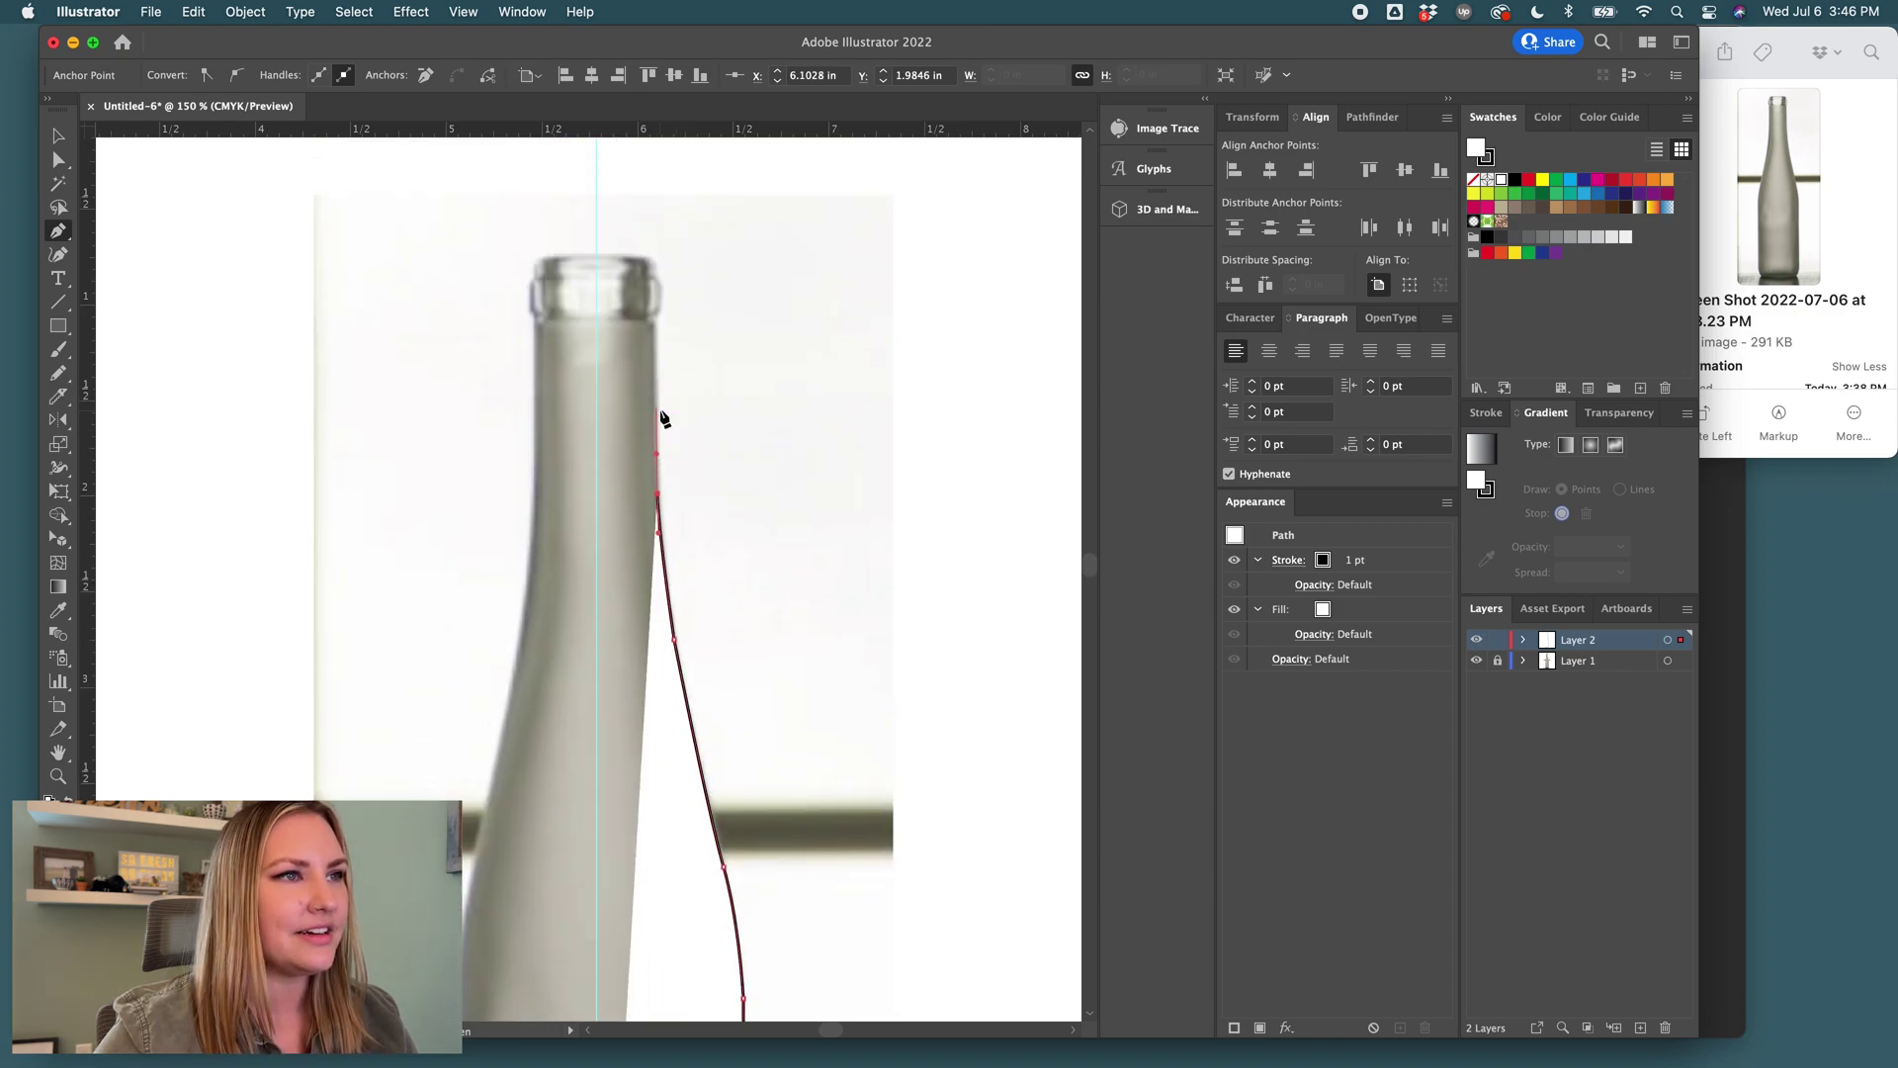
{"action": "left_click", "coordinate": [654, 355]}
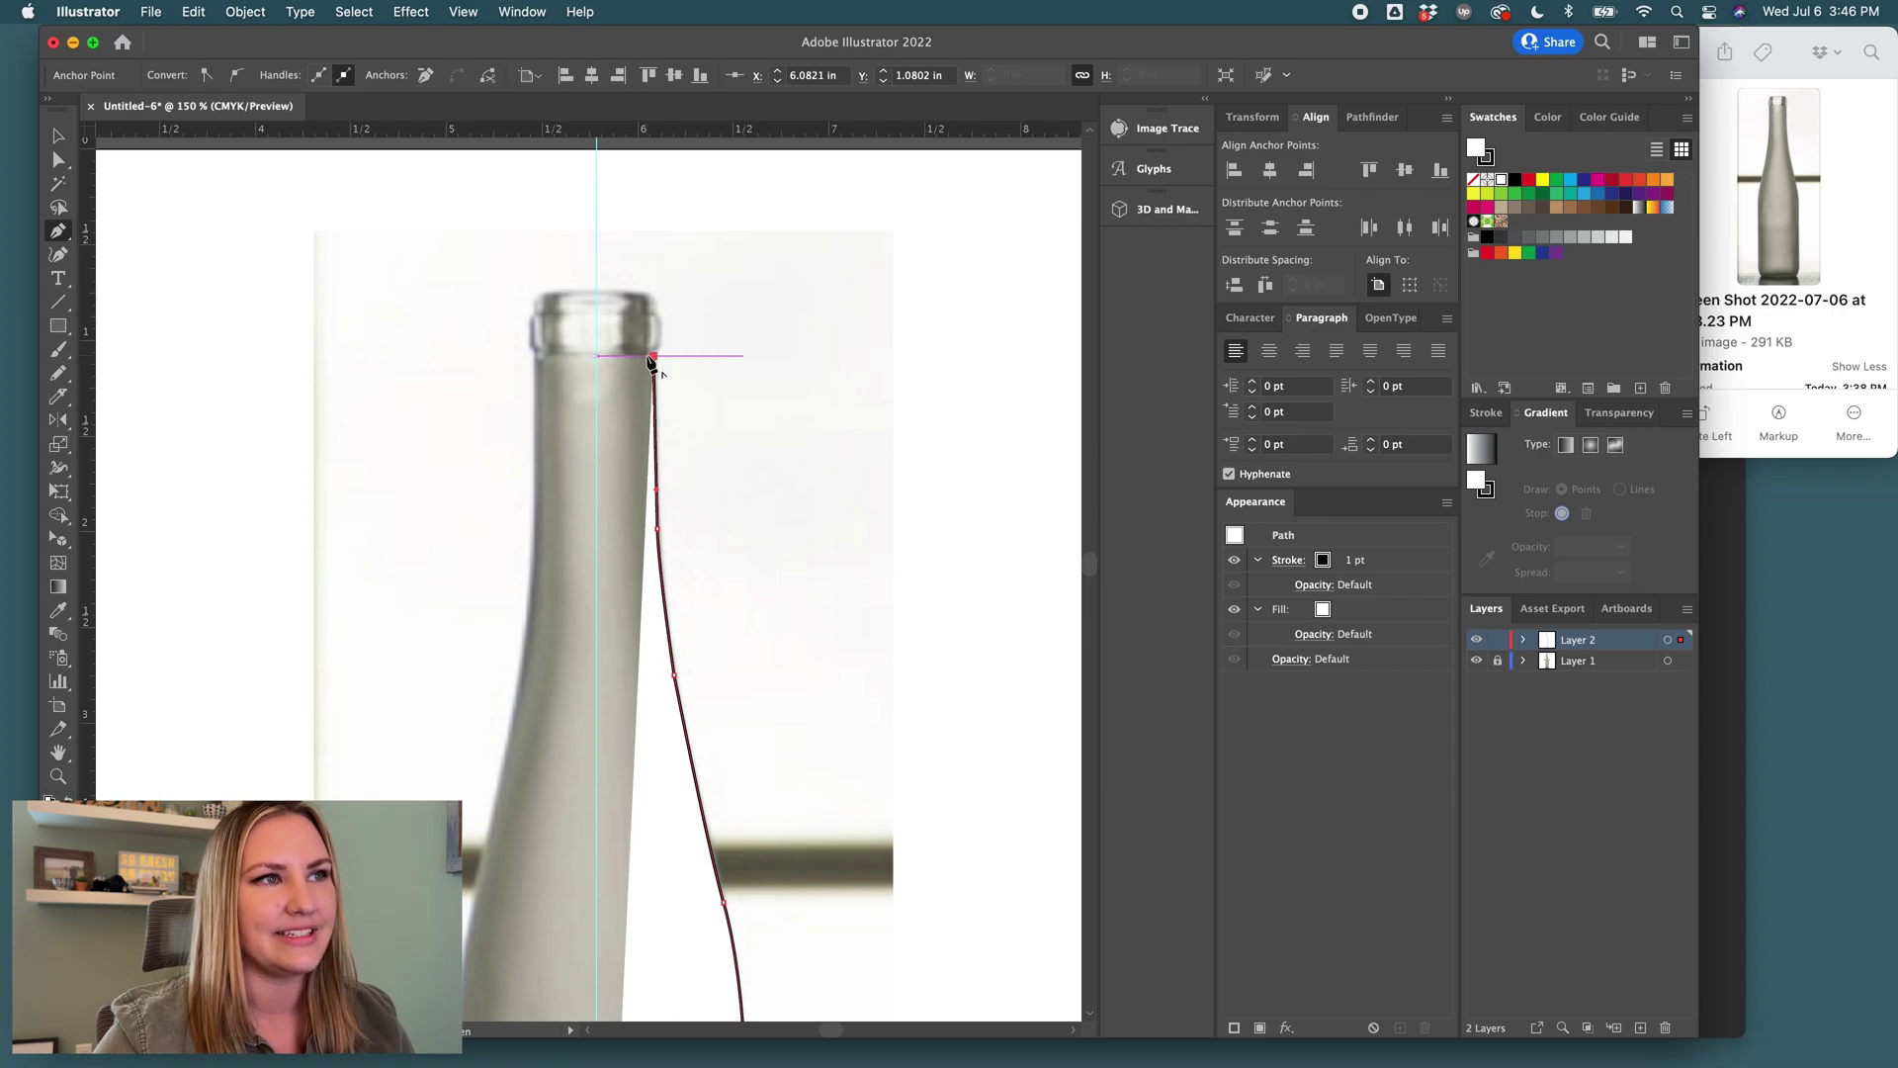
Finish the traced half-bottle path and remove its fill.
{"action": "key", "text": "v"}
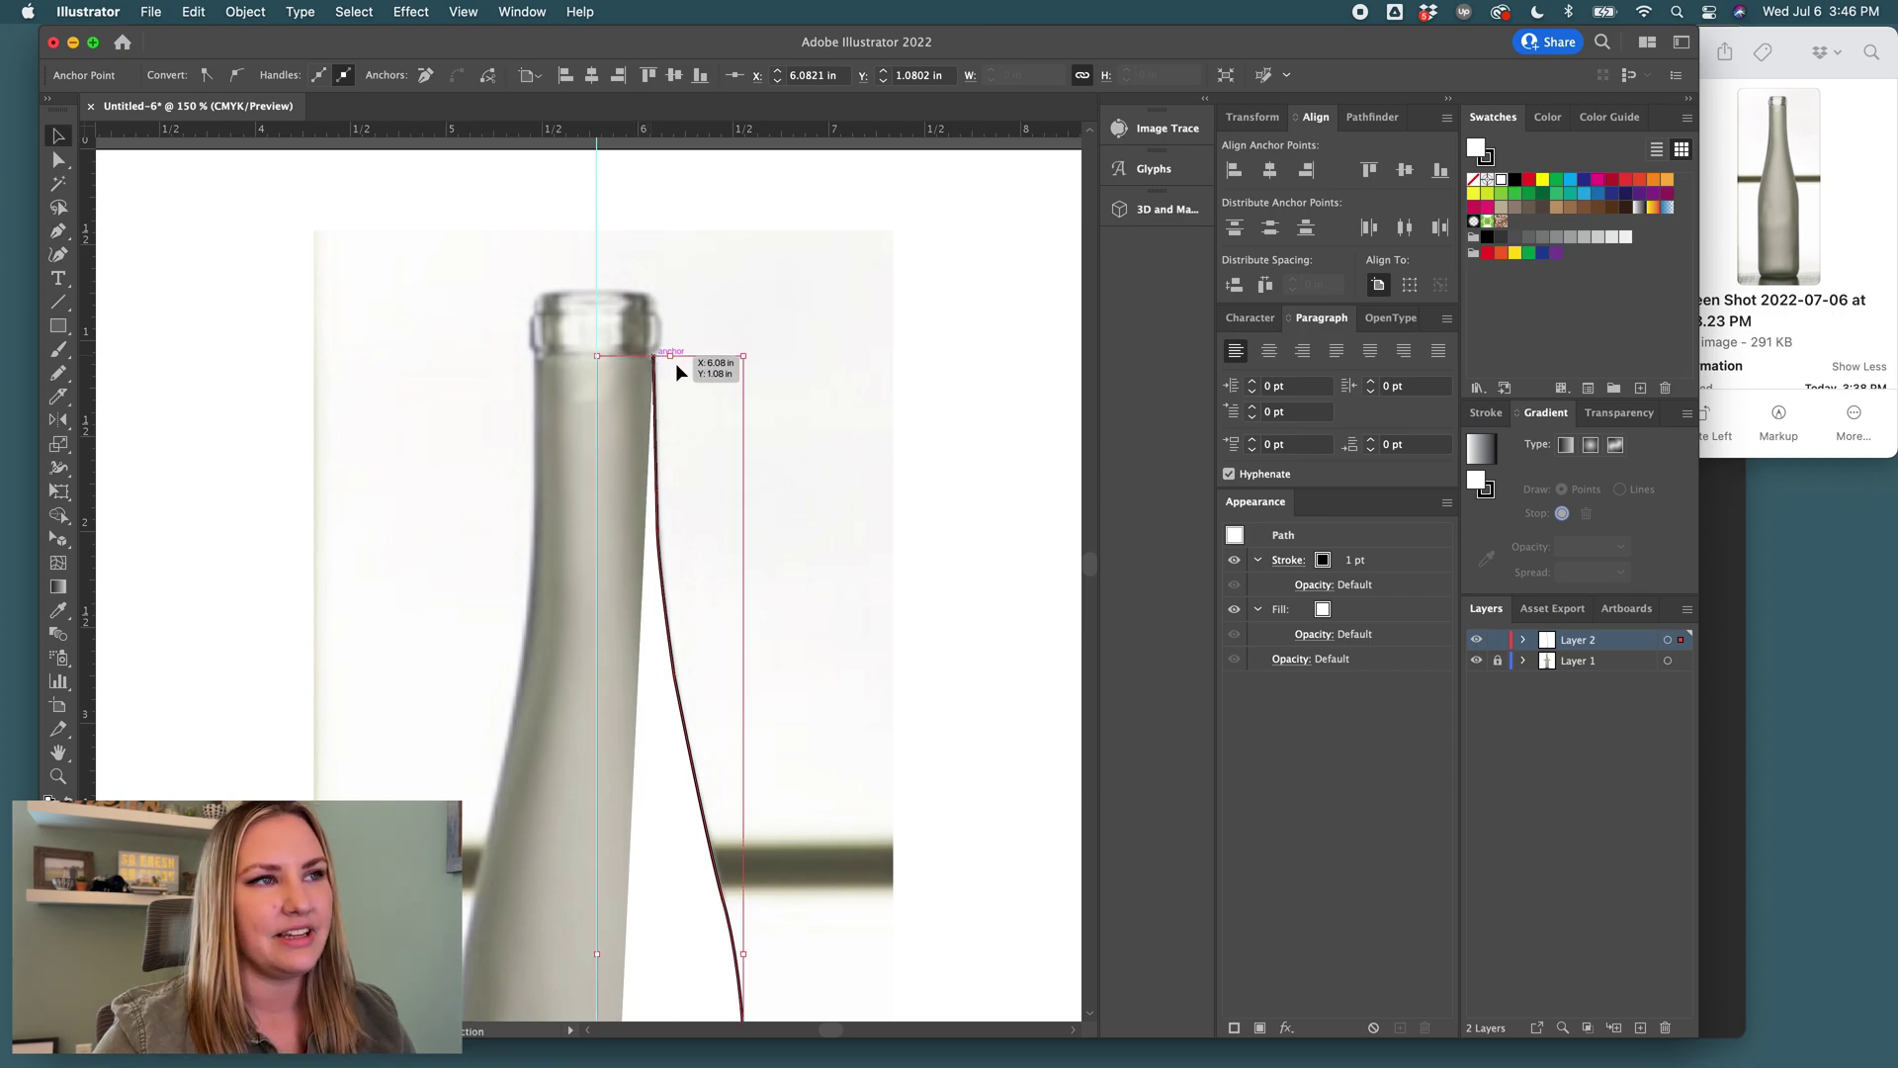
{"action": "scroll", "coordinate": [763, 435], "scroll_direction": "down", "scroll_amount": 10}
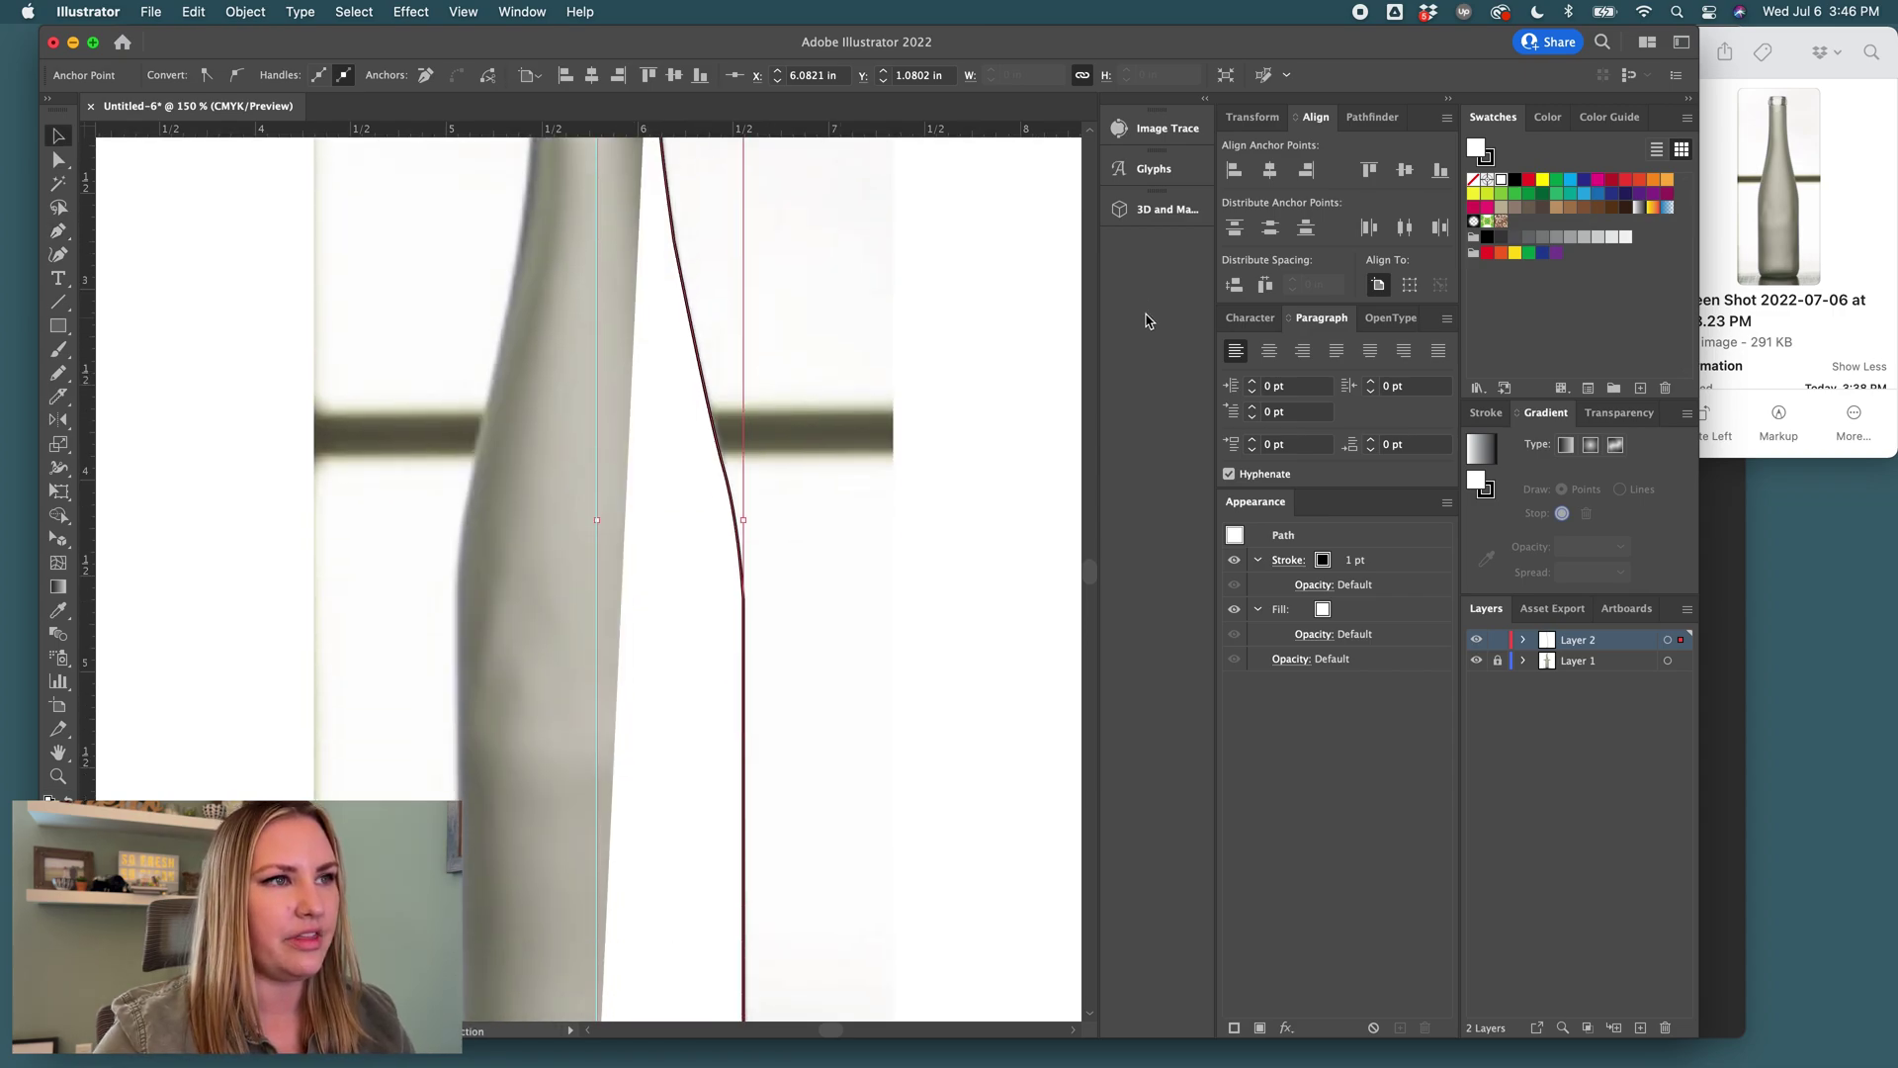
{"action": "left_click", "coordinate": [1473, 181]}
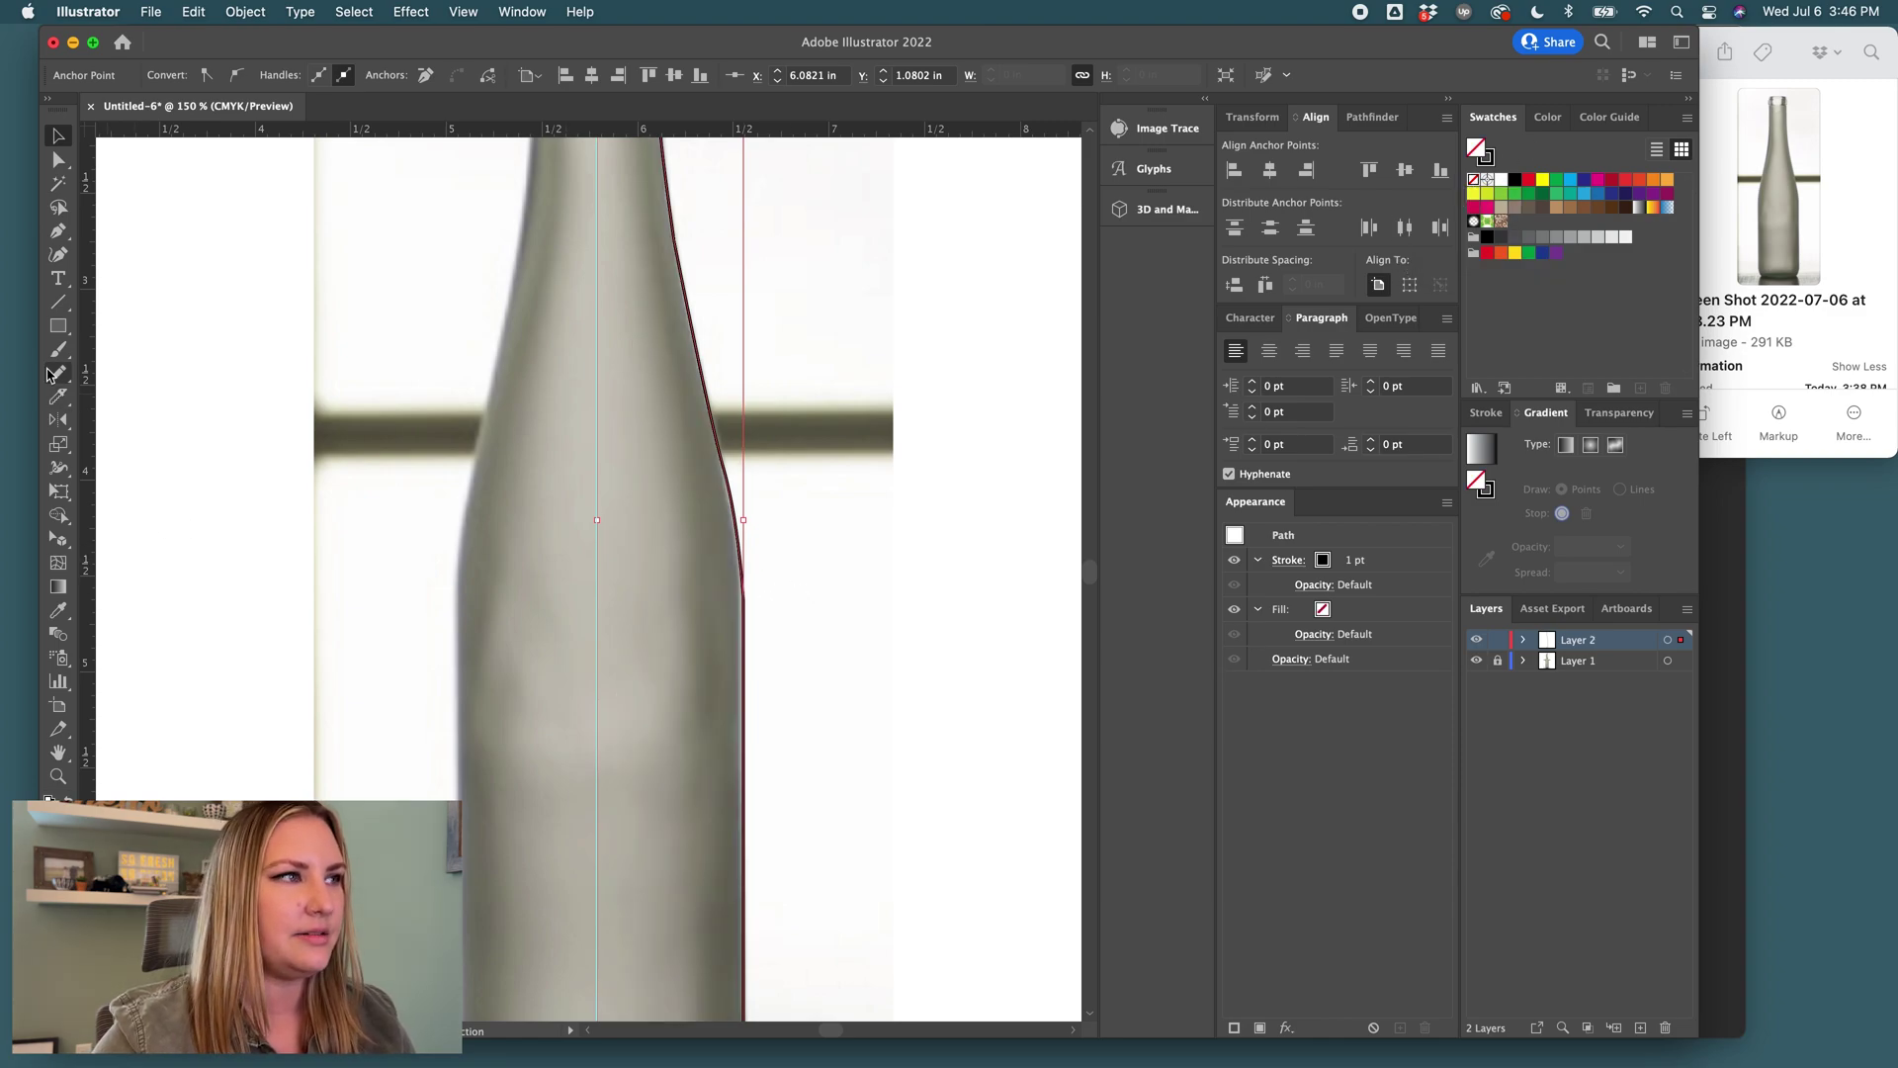
Smooth the traced outline along the shoulder and the lower corner with the Smooth tool, and check it along its full length.
{"action": "left_click_drag", "start_coordinate": [58, 373], "coordinate": [139, 420]}
{"action": "left_click_drag", "start_coordinate": [723, 451], "coordinate": [755, 670]}
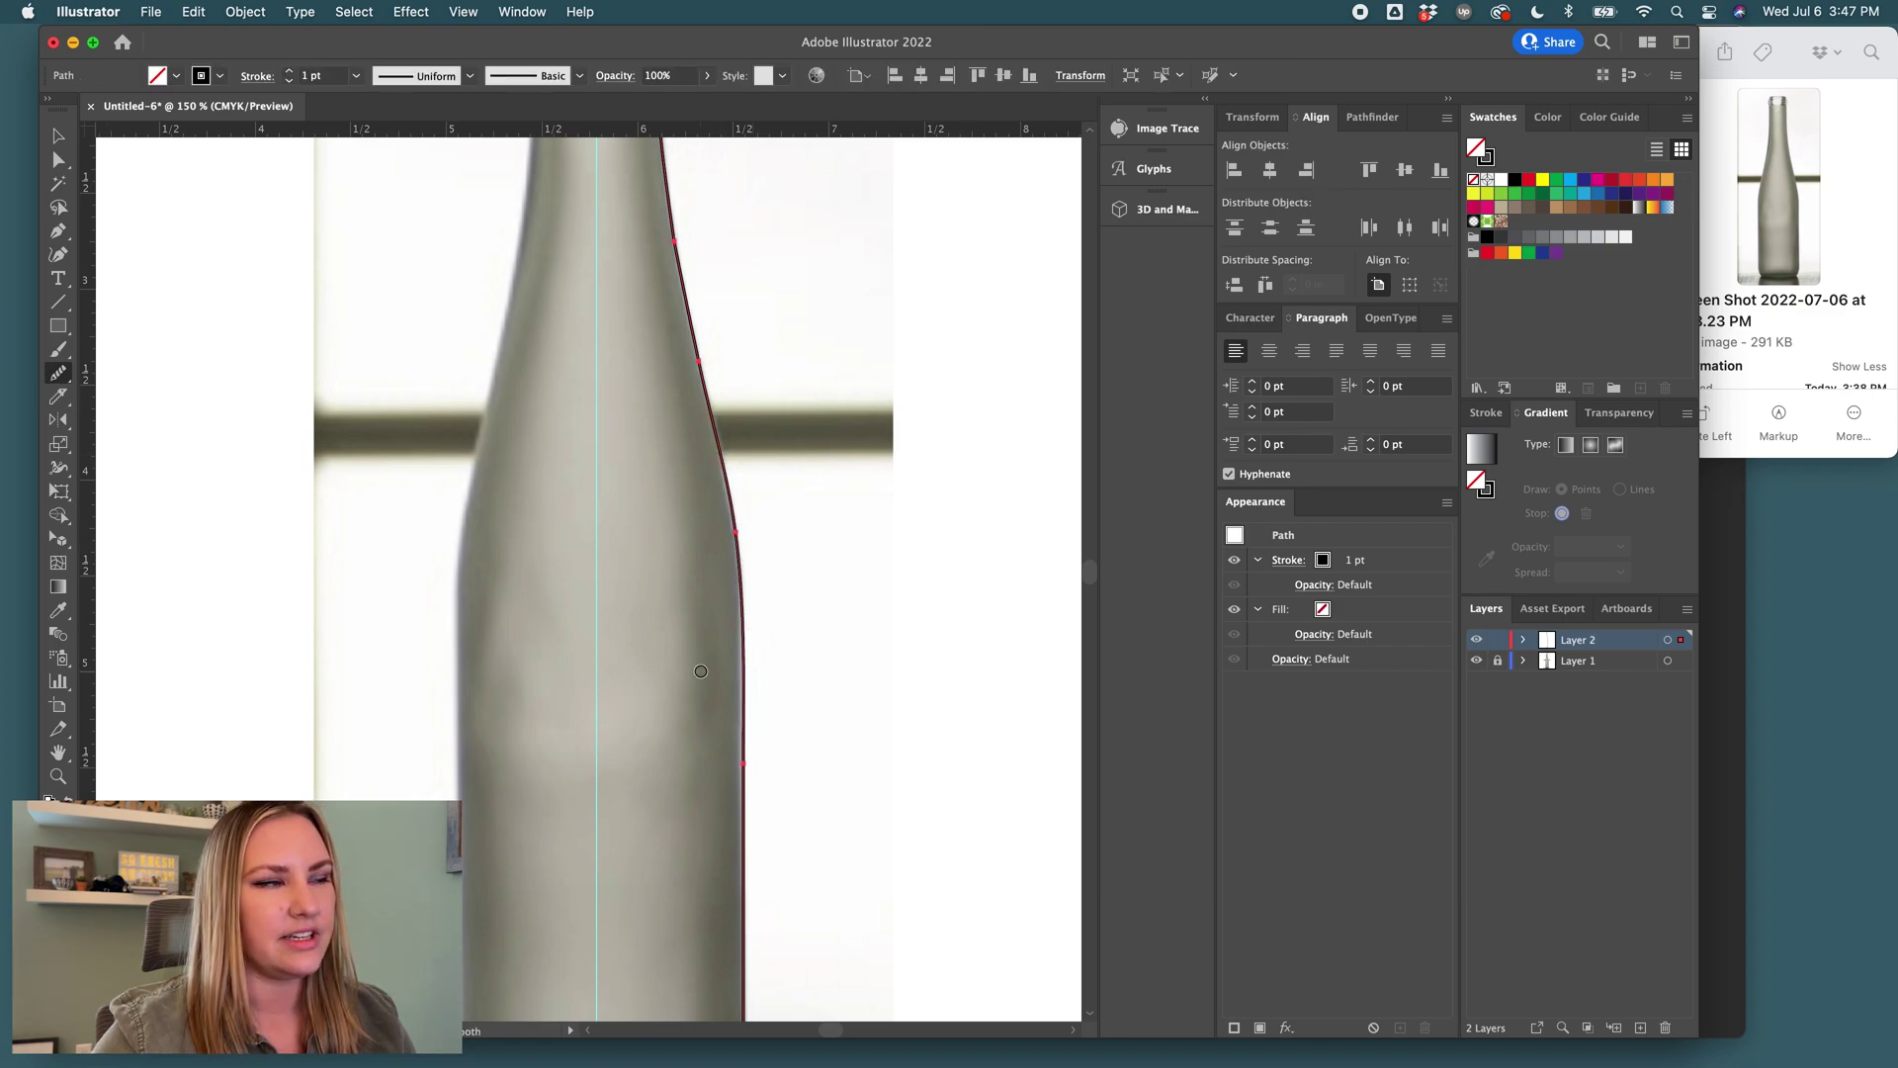
{"action": "scroll", "coordinate": [702, 672], "scroll_direction": "down", "scroll_amount": 10}
{"action": "left_click_drag", "start_coordinate": [630, 784], "coordinate": [748, 655]}
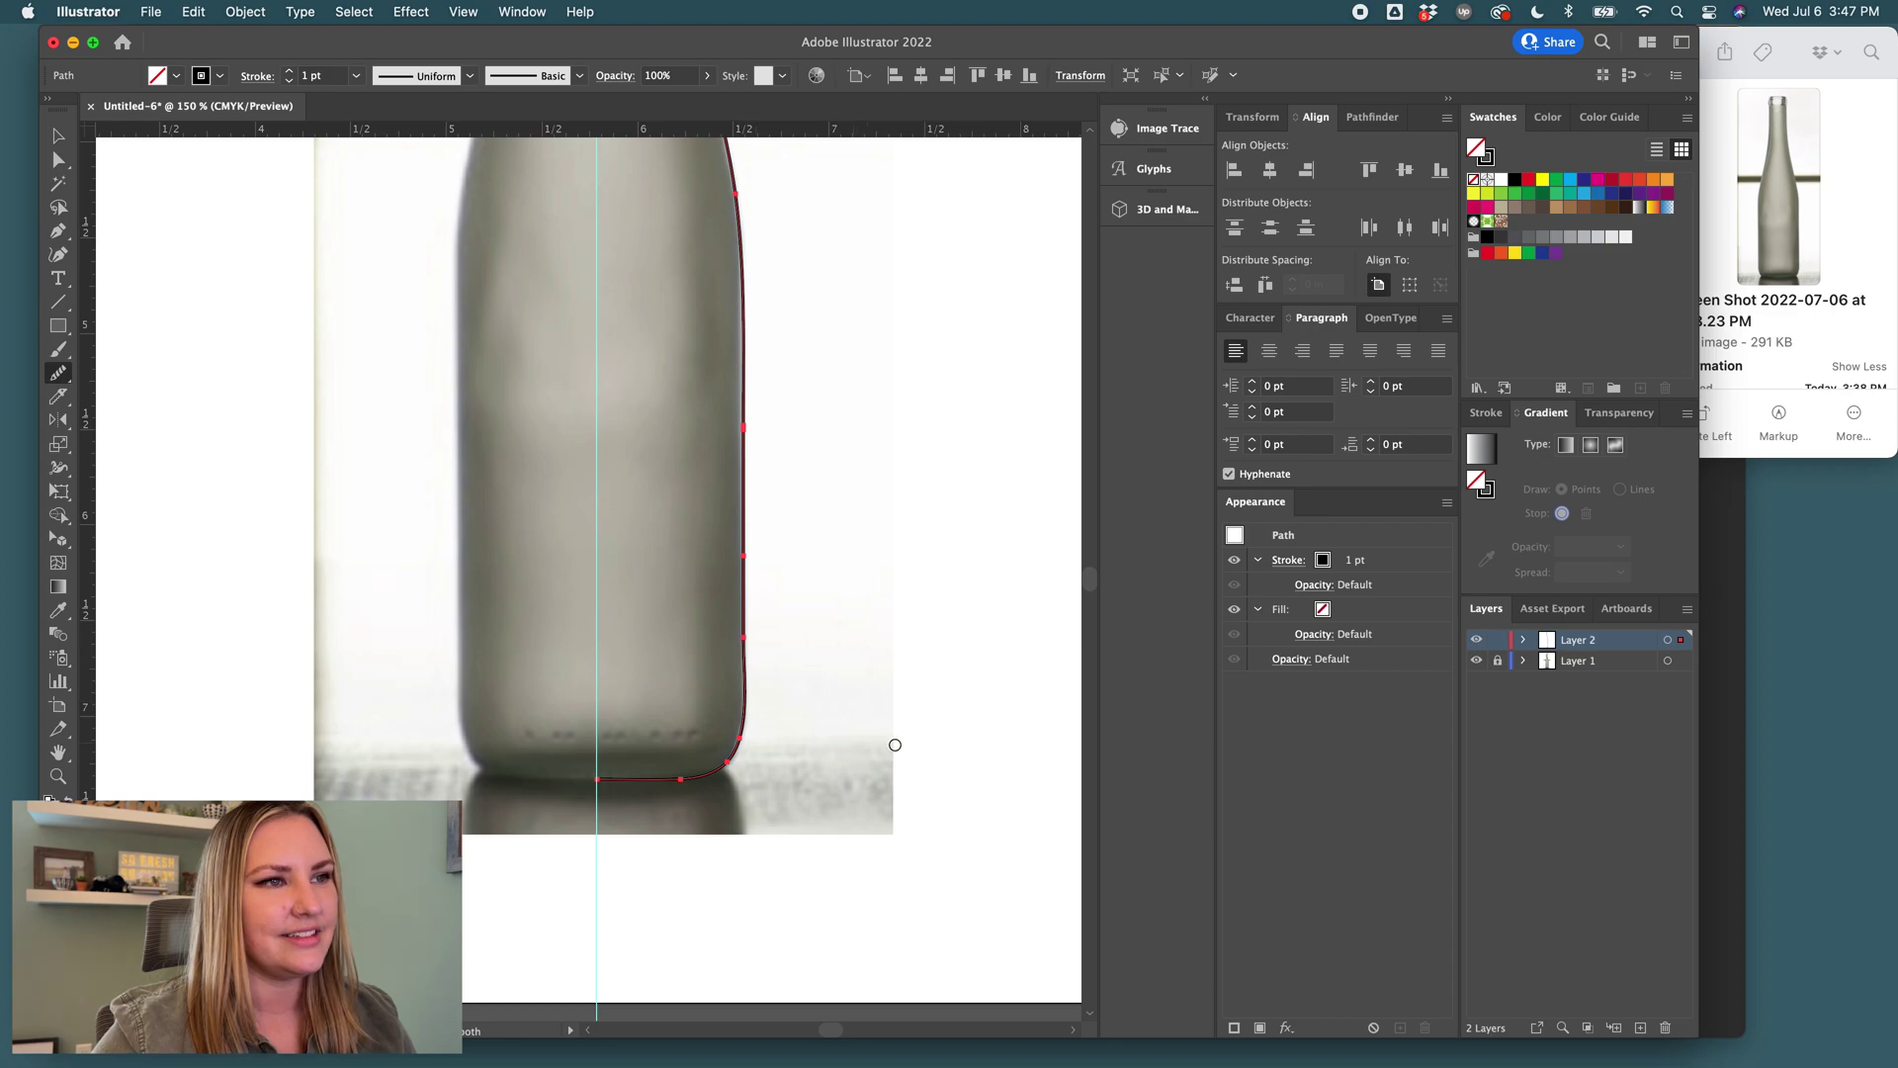
{"action": "key", "text": "v"}
{"action": "left_click", "coordinate": [821, 691]}
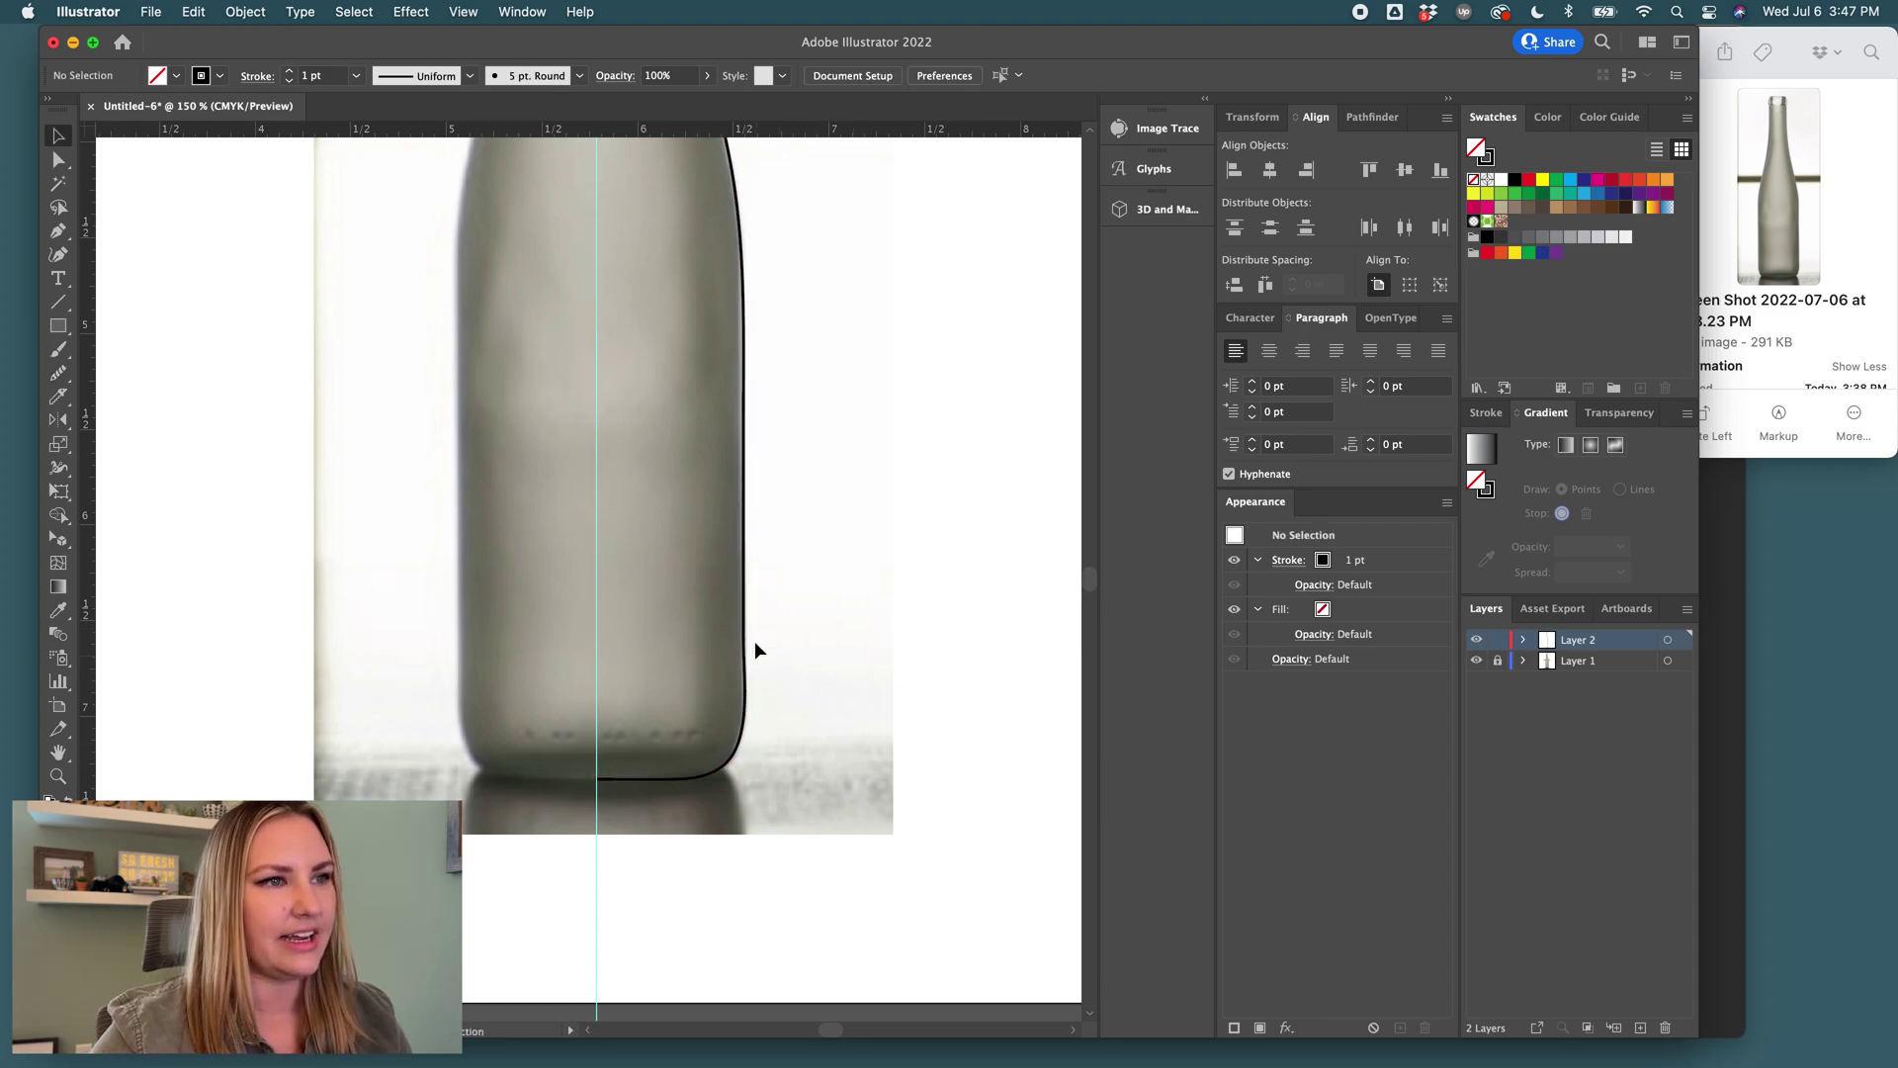
{"action": "scroll", "coordinate": [1011, 798], "scroll_direction": "up", "scroll_amount": 20}
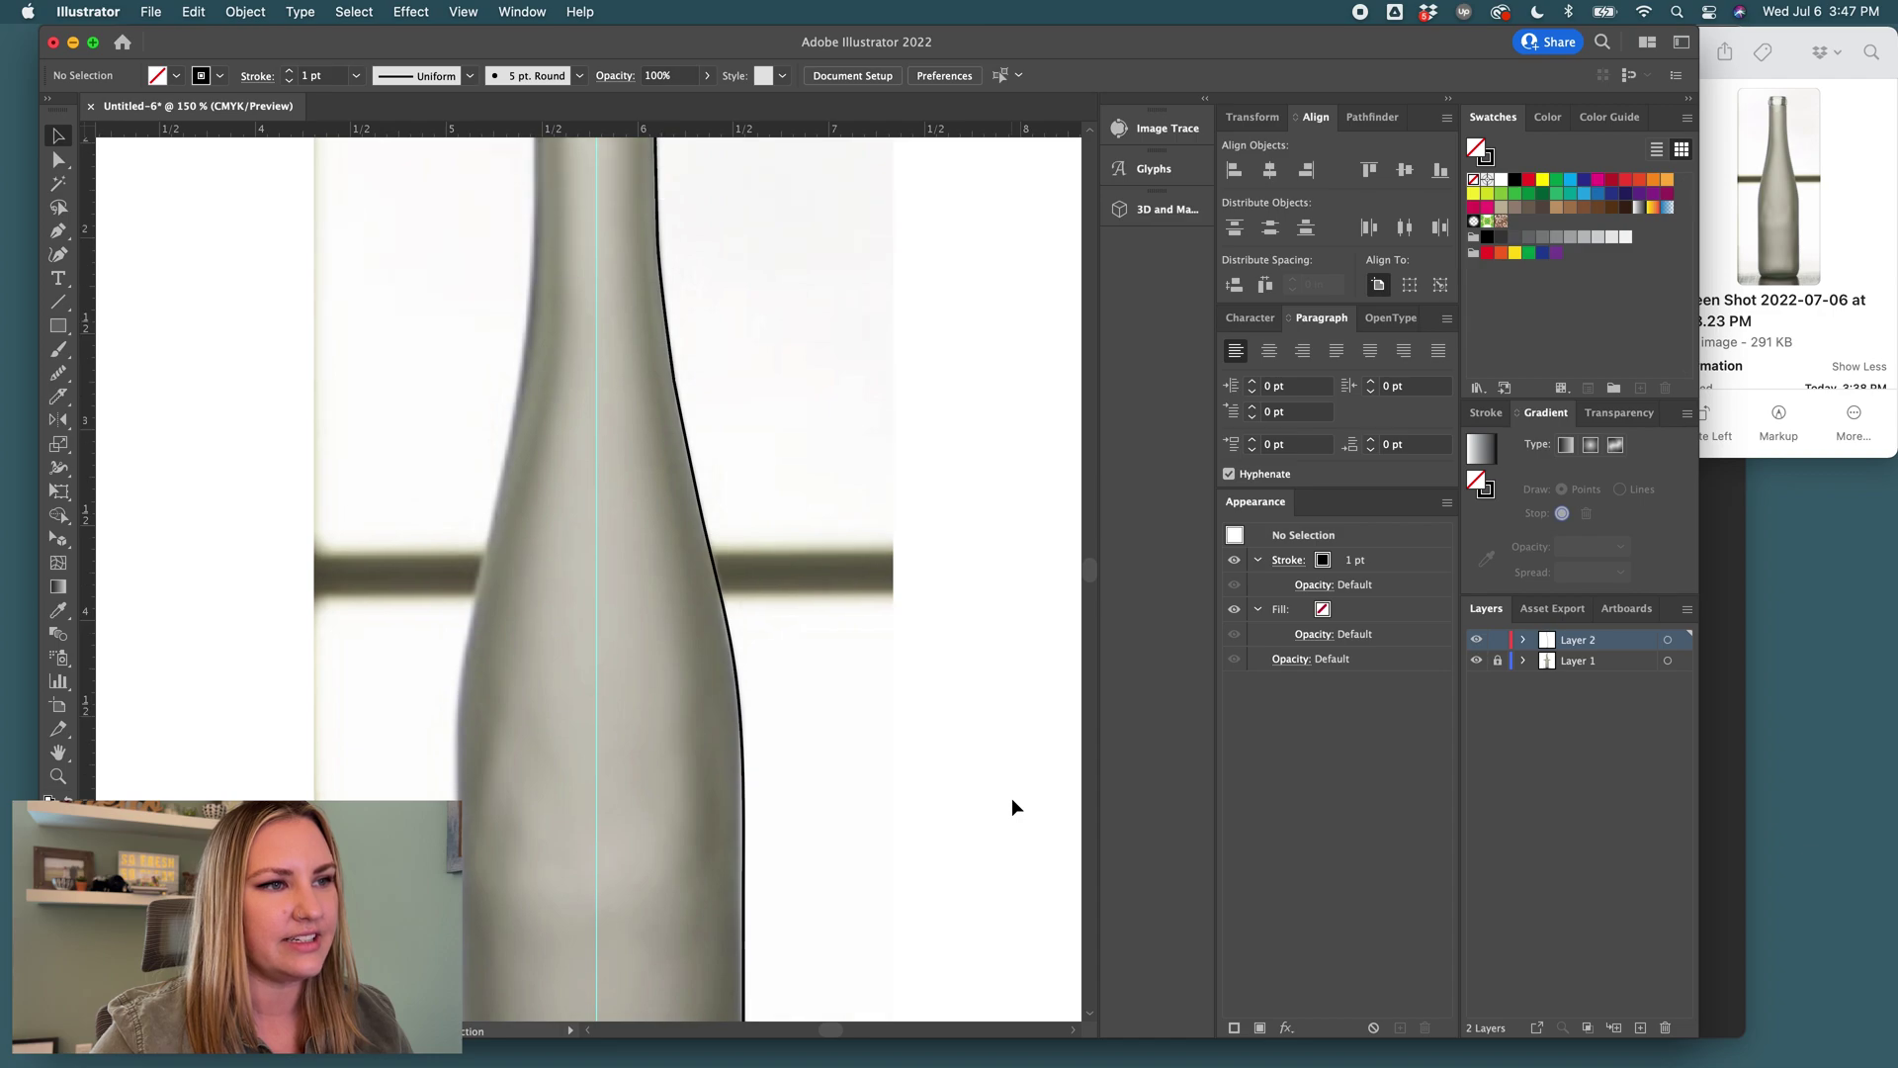
{"action": "scroll", "coordinate": [1011, 798], "scroll_direction": "up", "scroll_amount": 2}
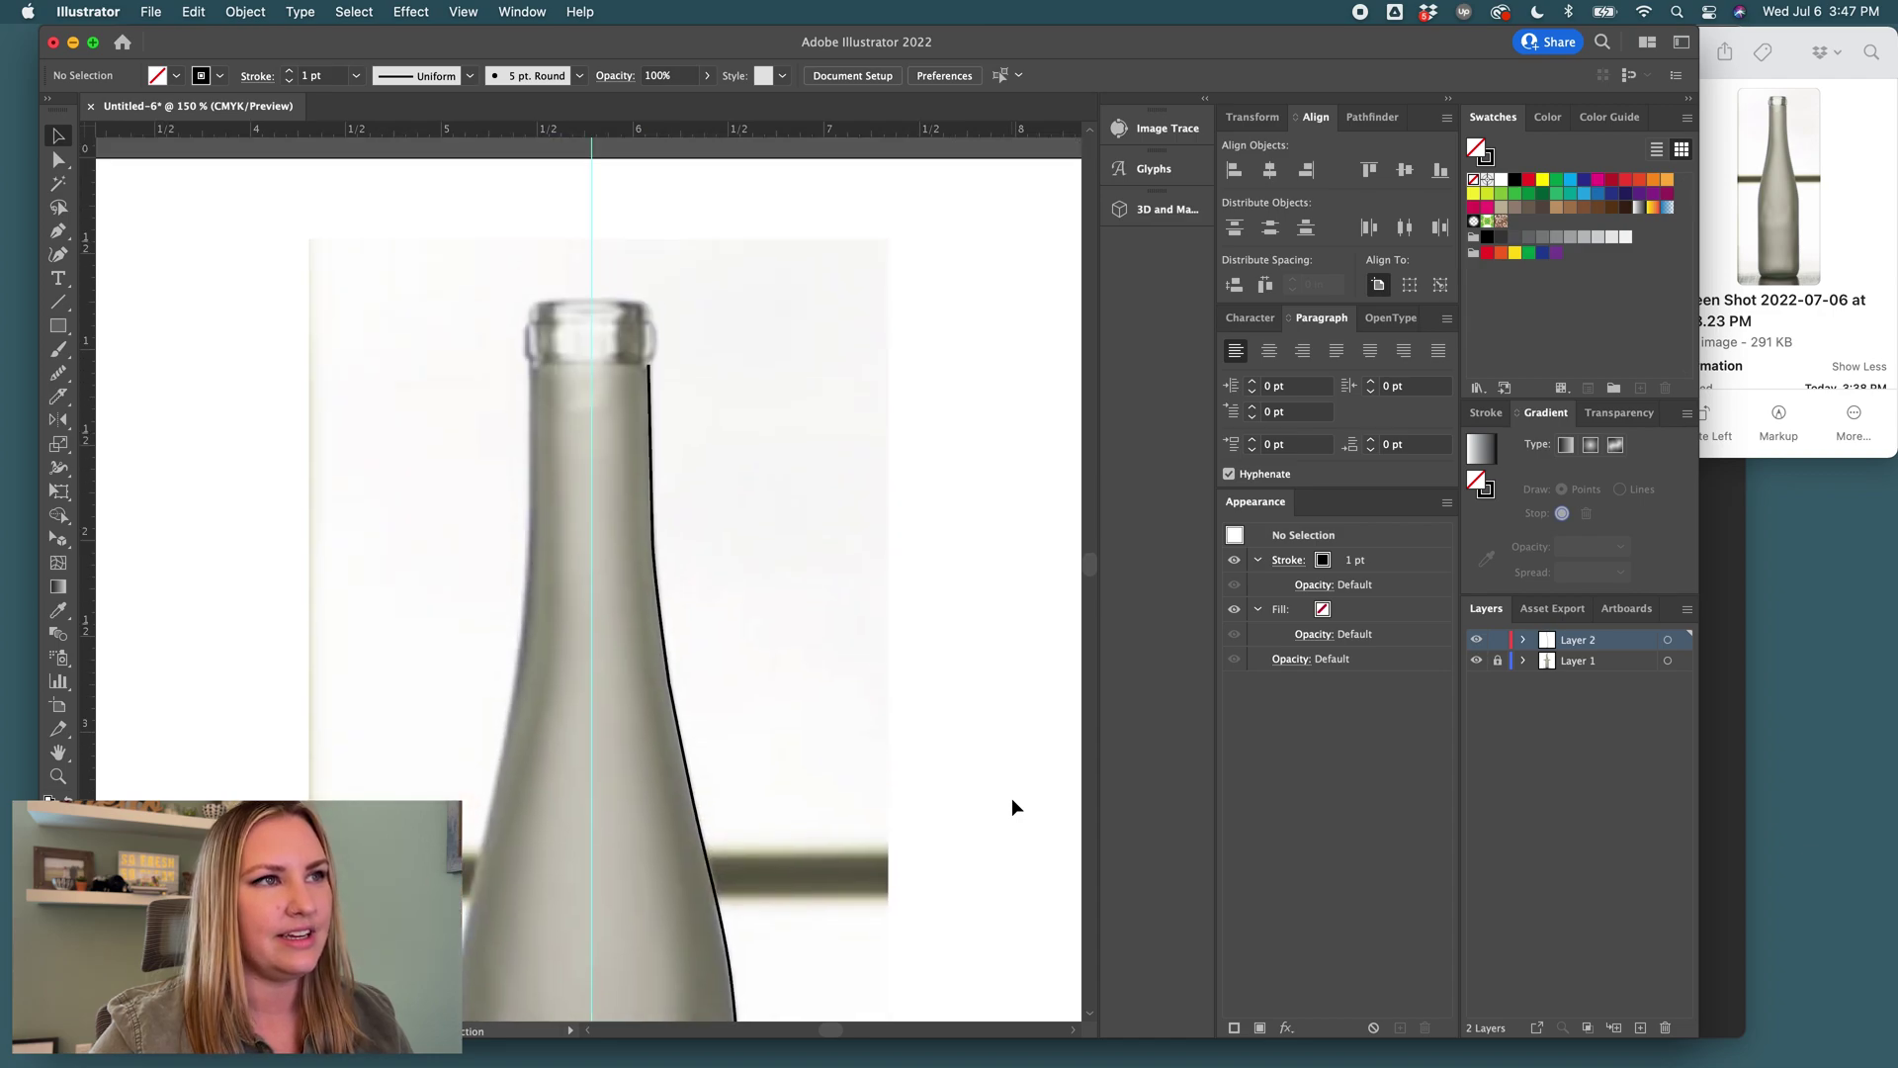
{"action": "scroll", "coordinate": [1012, 798], "scroll_direction": "down", "scroll_amount": 4}
{"action": "scroll", "coordinate": [1012, 798], "scroll_direction": "down", "scroll_amount": 14}
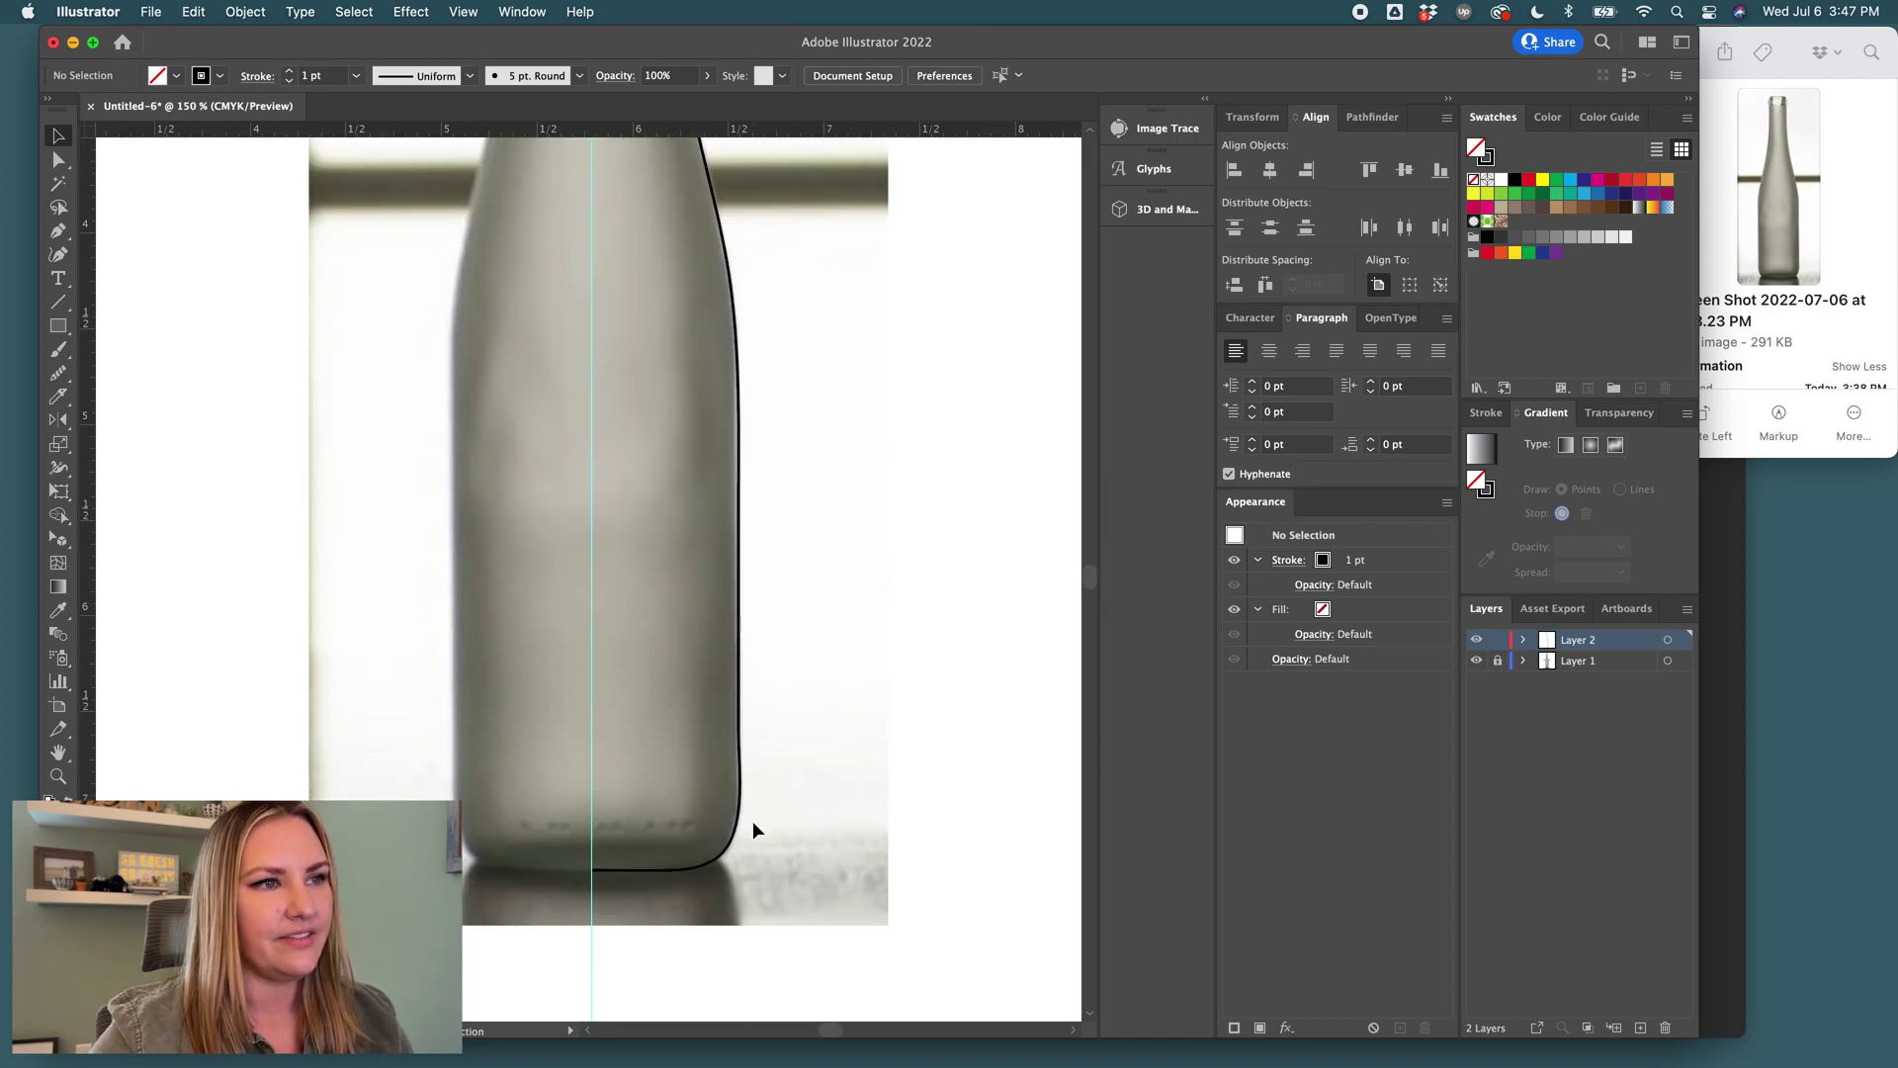
Select the bottle outline, try offsetting it slightly to the right and back, and set its stroke weight to 5 pt.
{"action": "left_click", "coordinate": [732, 848]}
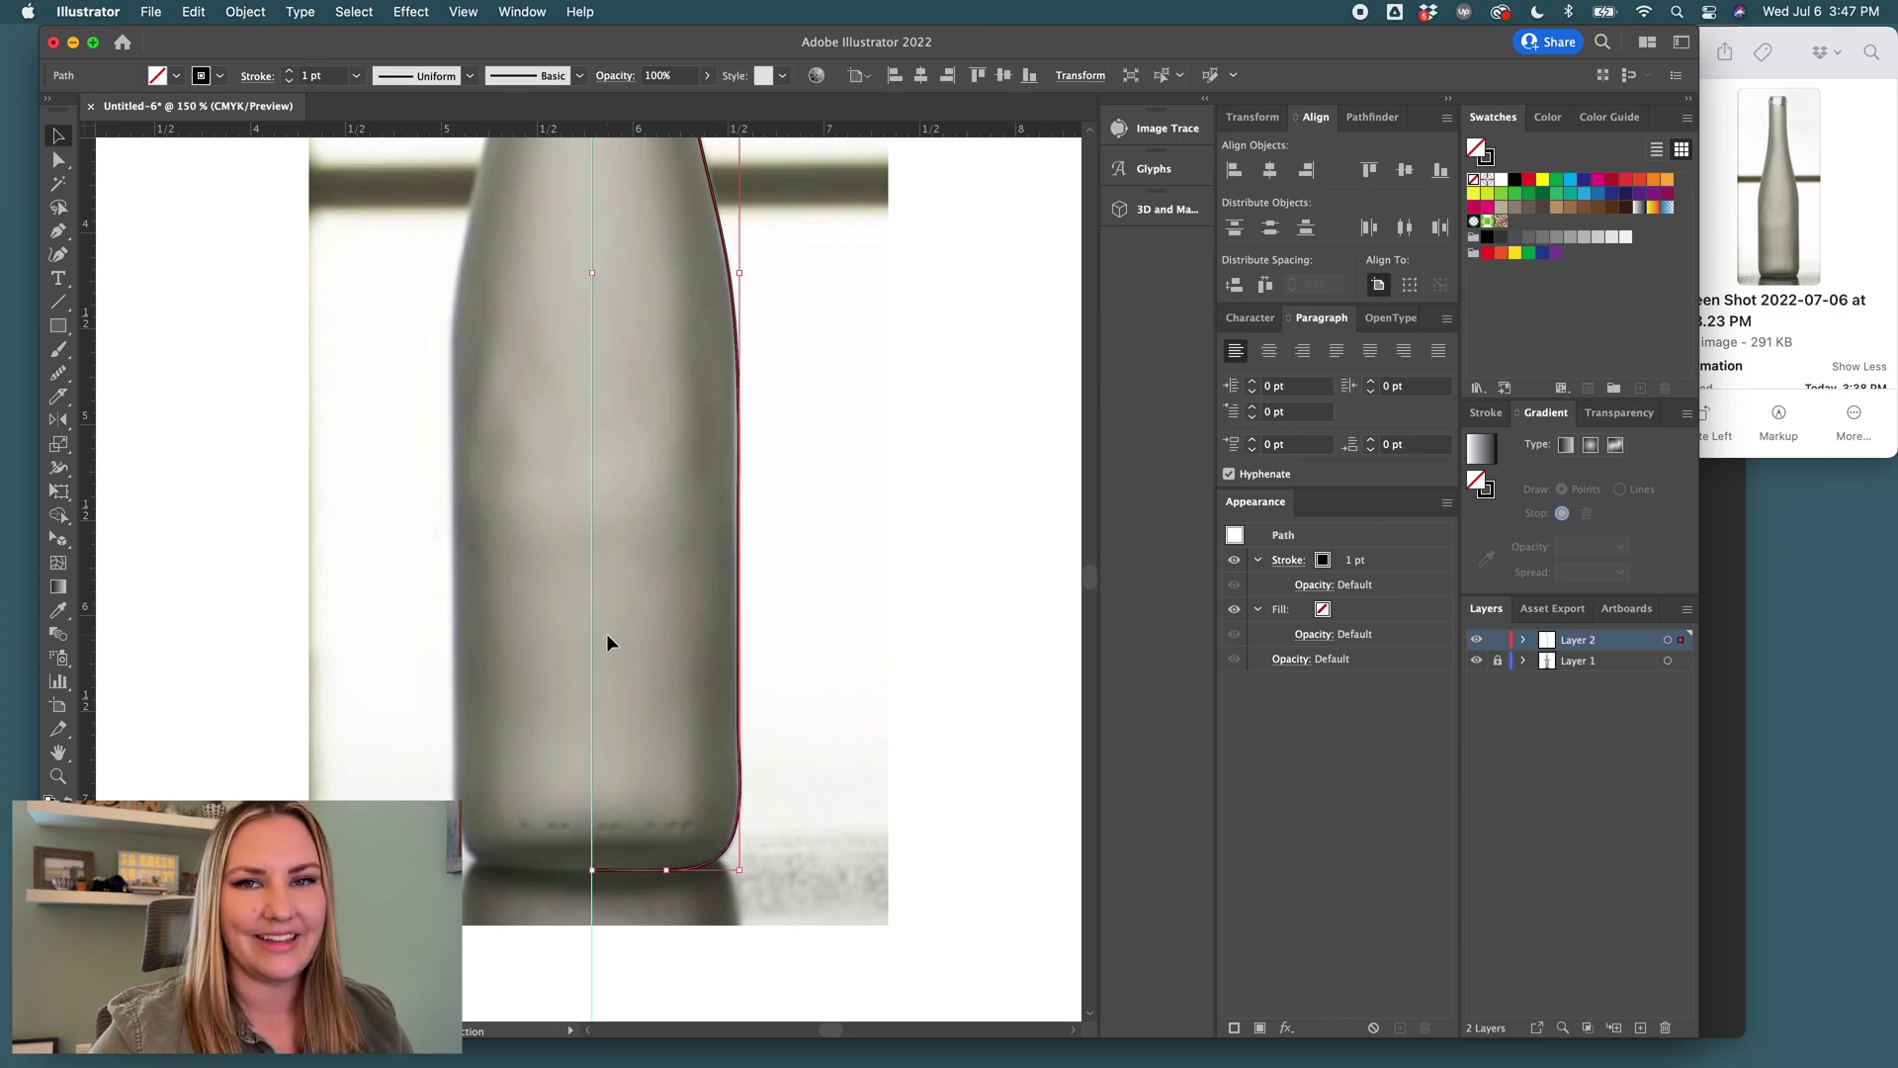
{"action": "key", "text": "alt+Right"}
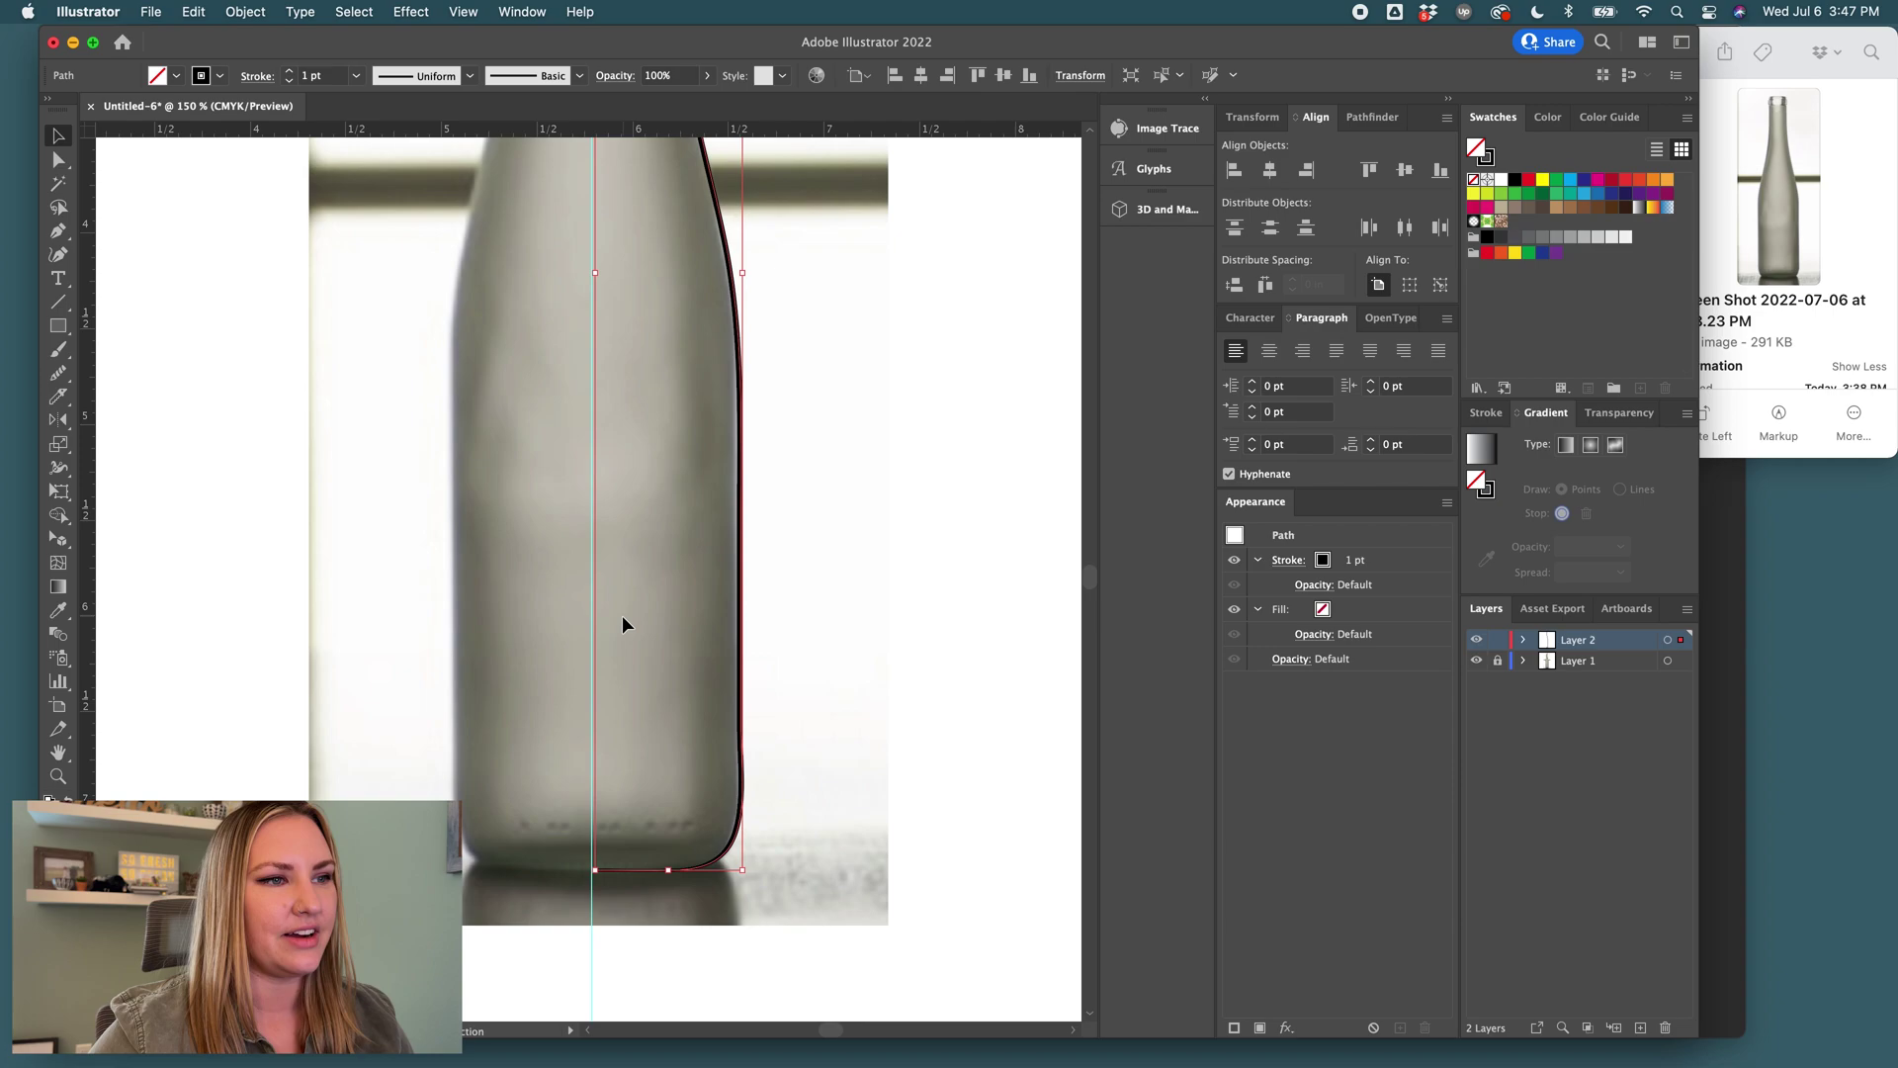
{"action": "key", "text": "Left"}
{"action": "key", "text": "Left"}
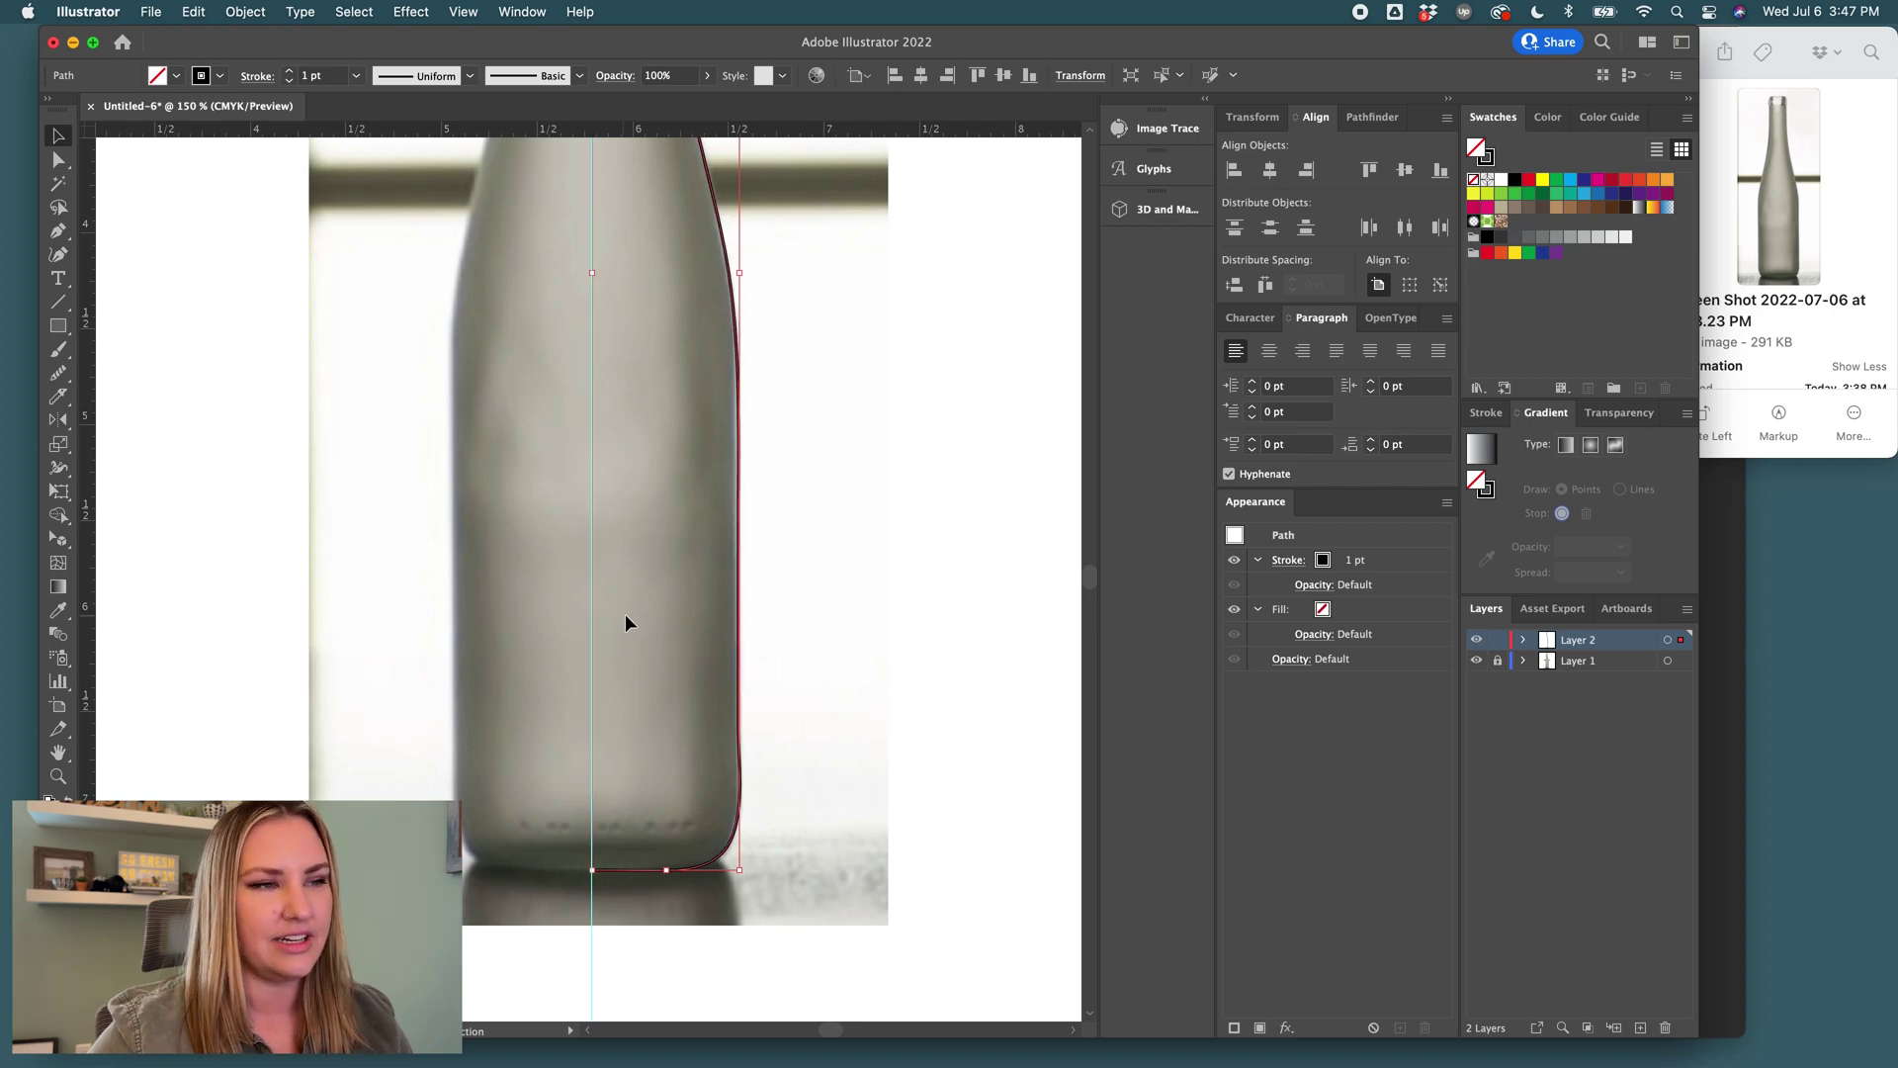
{"action": "left_click", "coordinate": [287, 70]}
{"action": "left_click", "coordinate": [288, 70]}
{"action": "left_click", "coordinate": [288, 70]}
{"action": "left_click", "coordinate": [288, 70]}
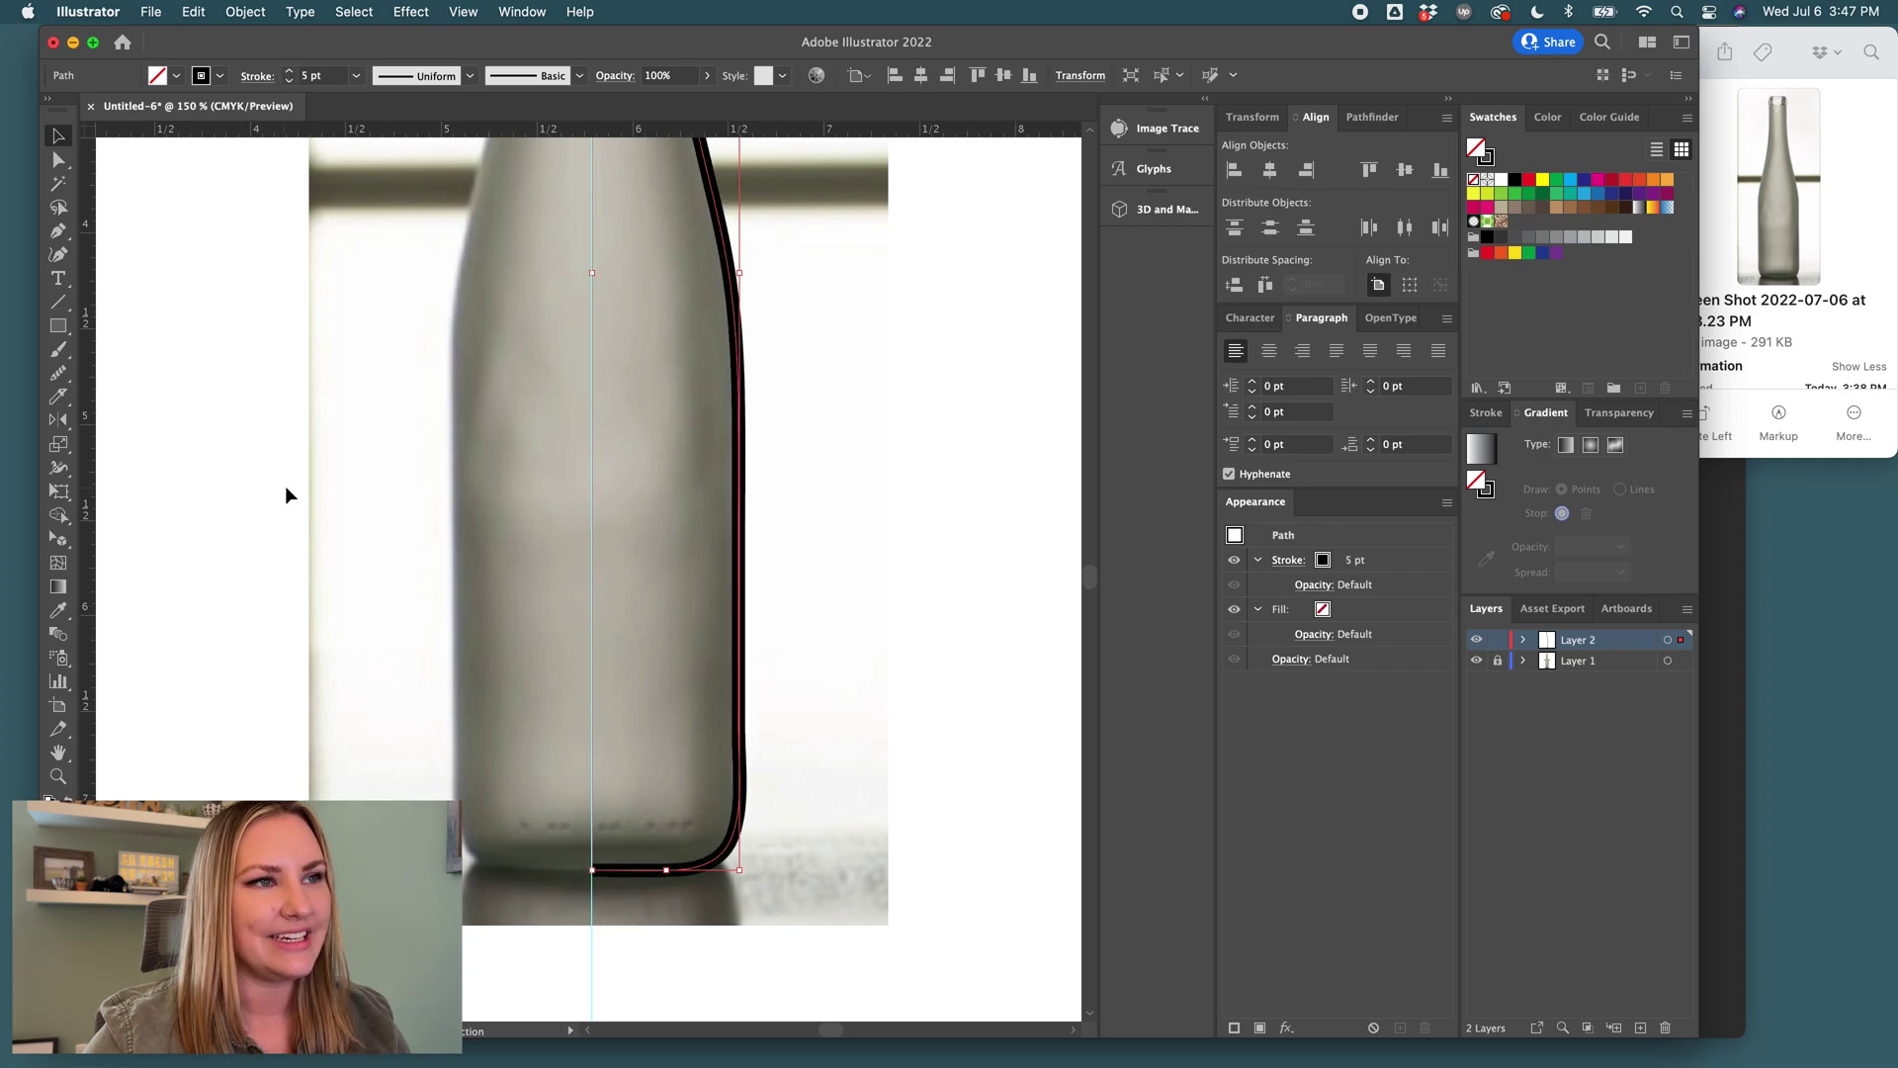
Outline the 5 pt stroke of the bottle path, then swap its fill and stroke for an unfilled 1 pt outline.
{"action": "left_click", "coordinate": [245, 11]}
{"action": "mouse_move", "coordinate": [312, 511]}
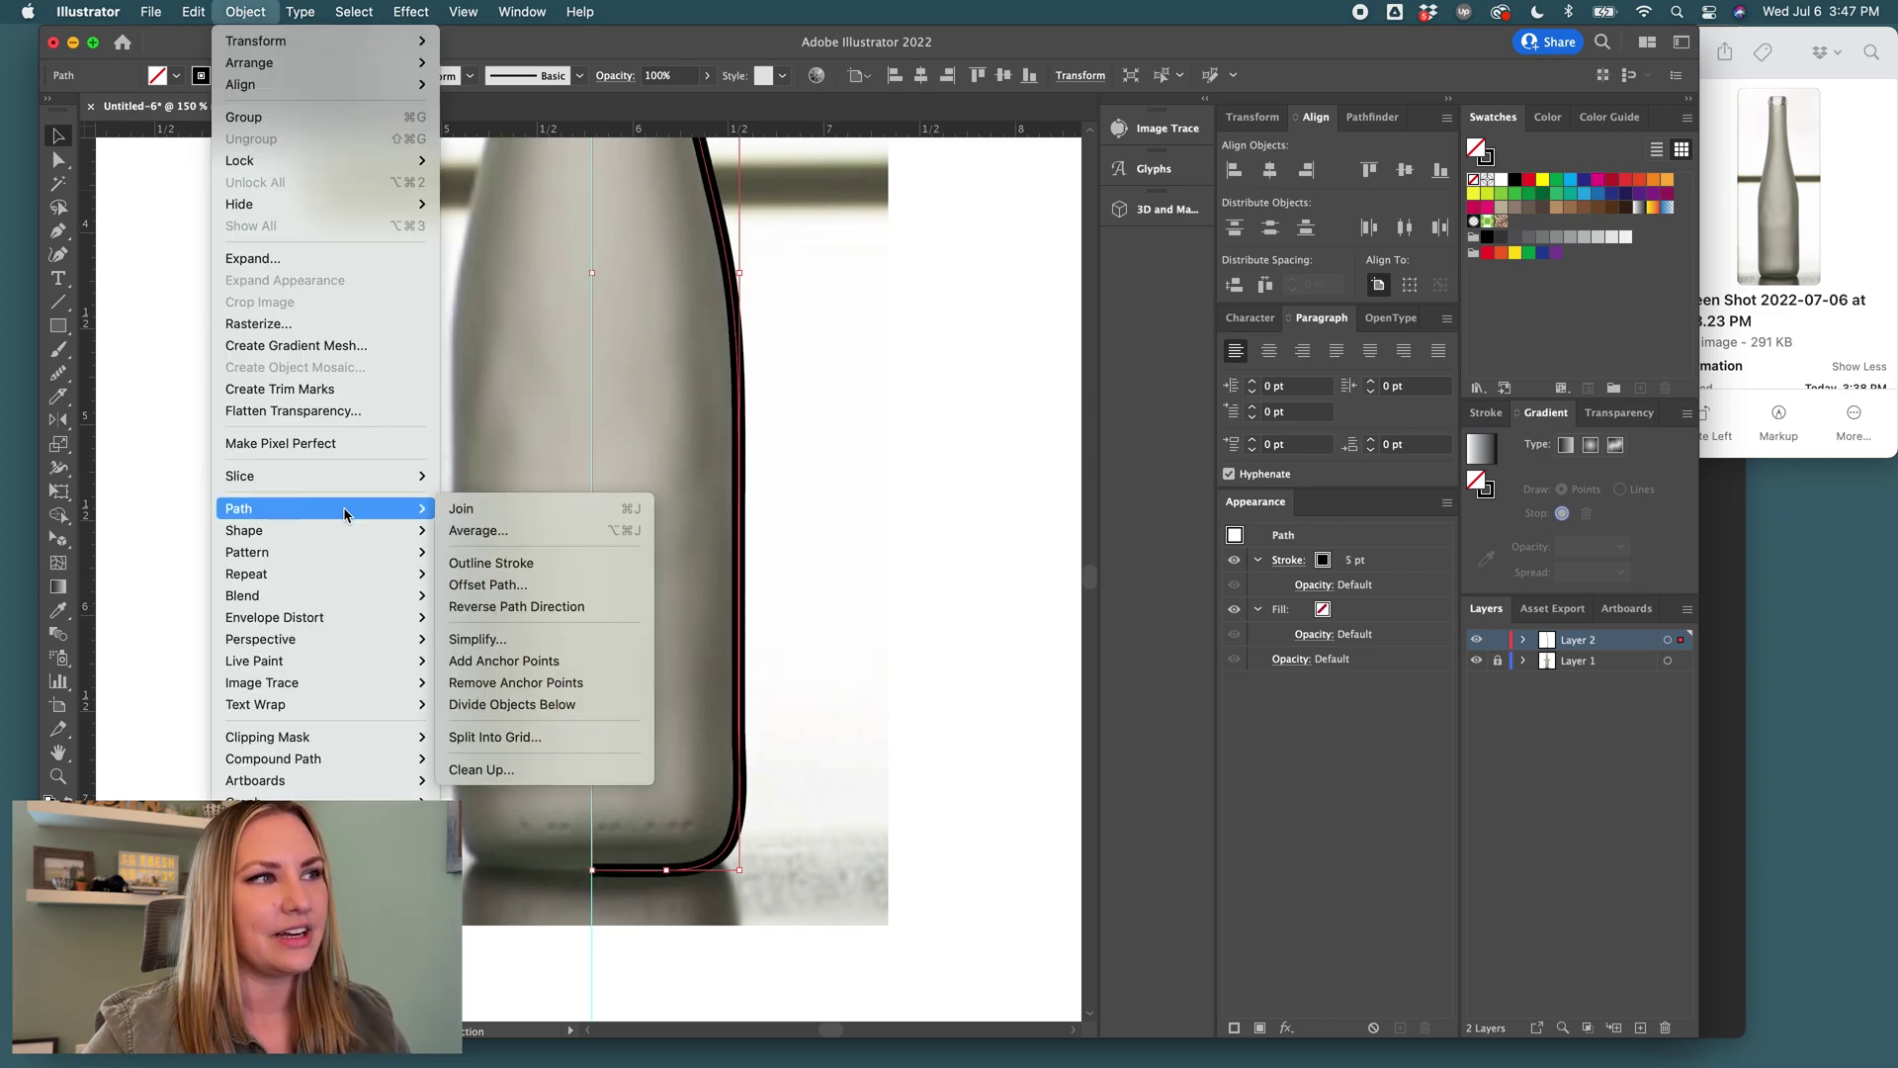
{"action": "left_click", "coordinate": [477, 565]}
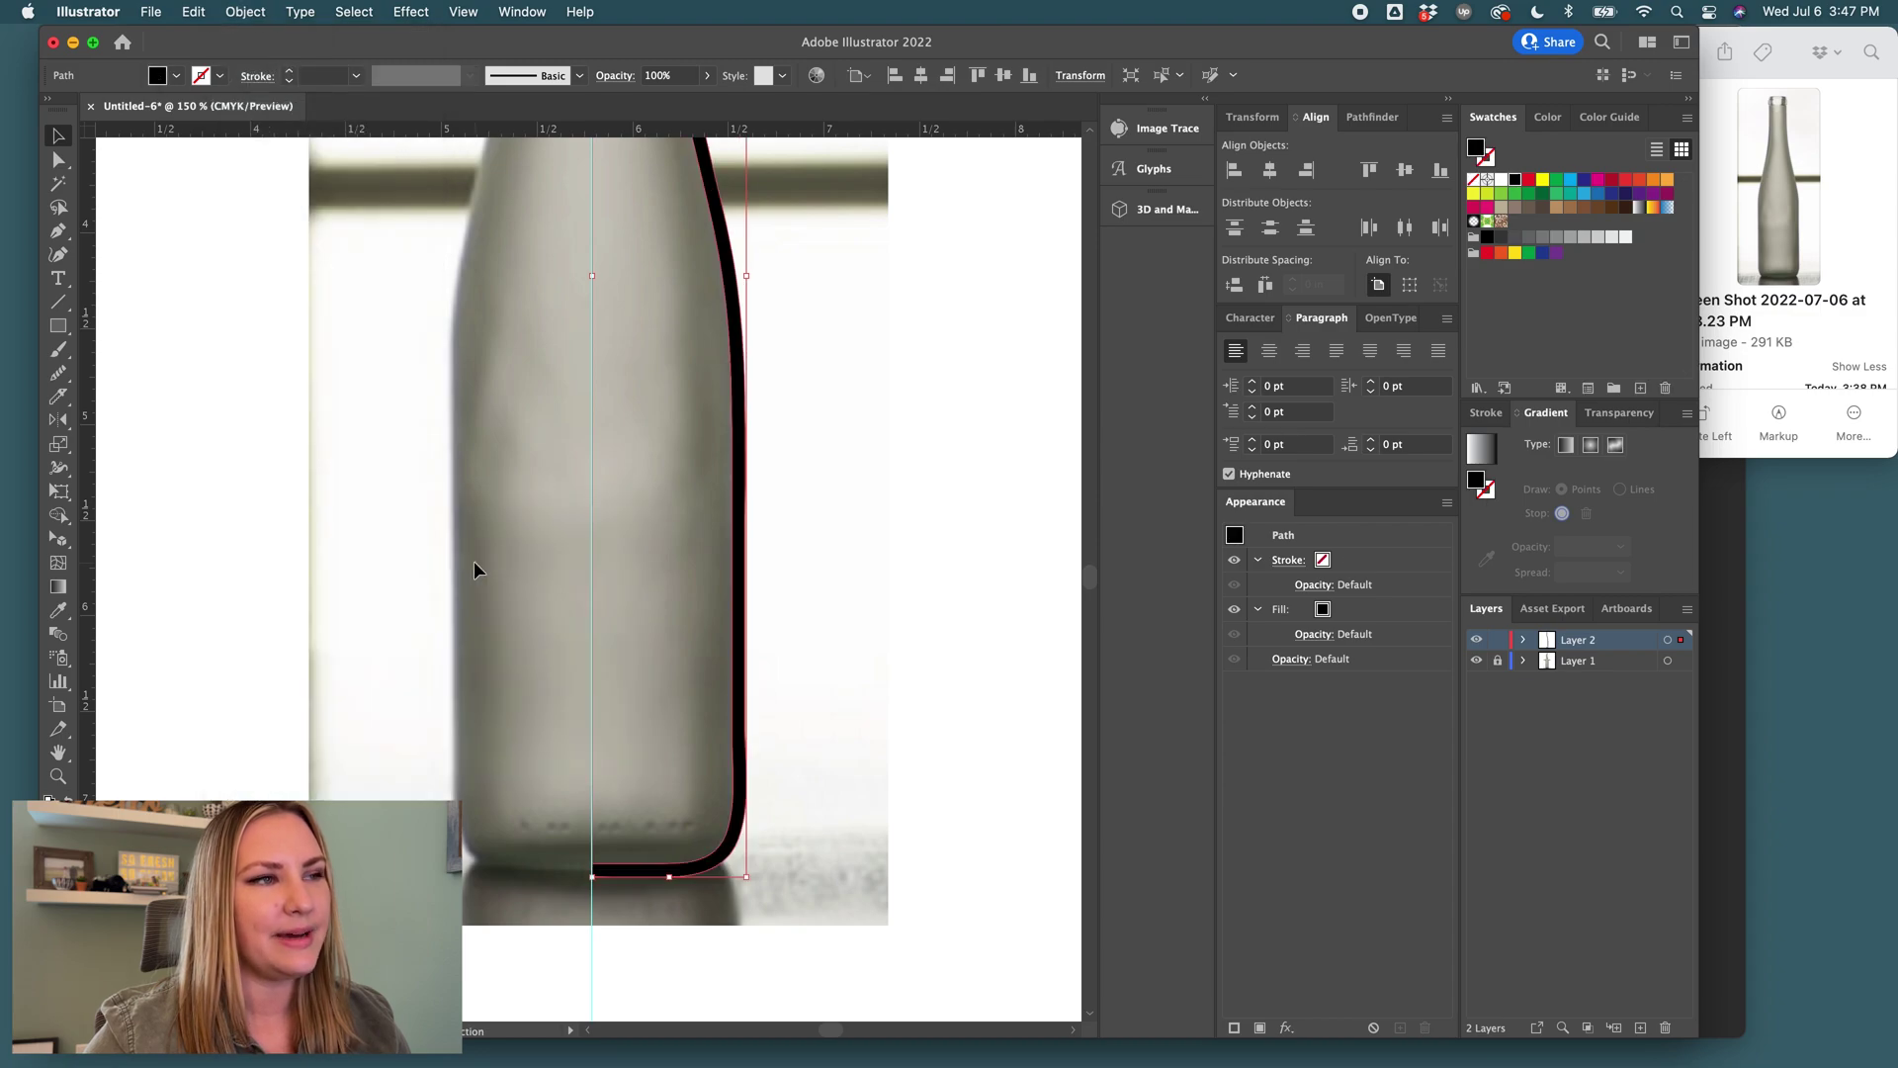
{"action": "key", "text": "shift+x"}
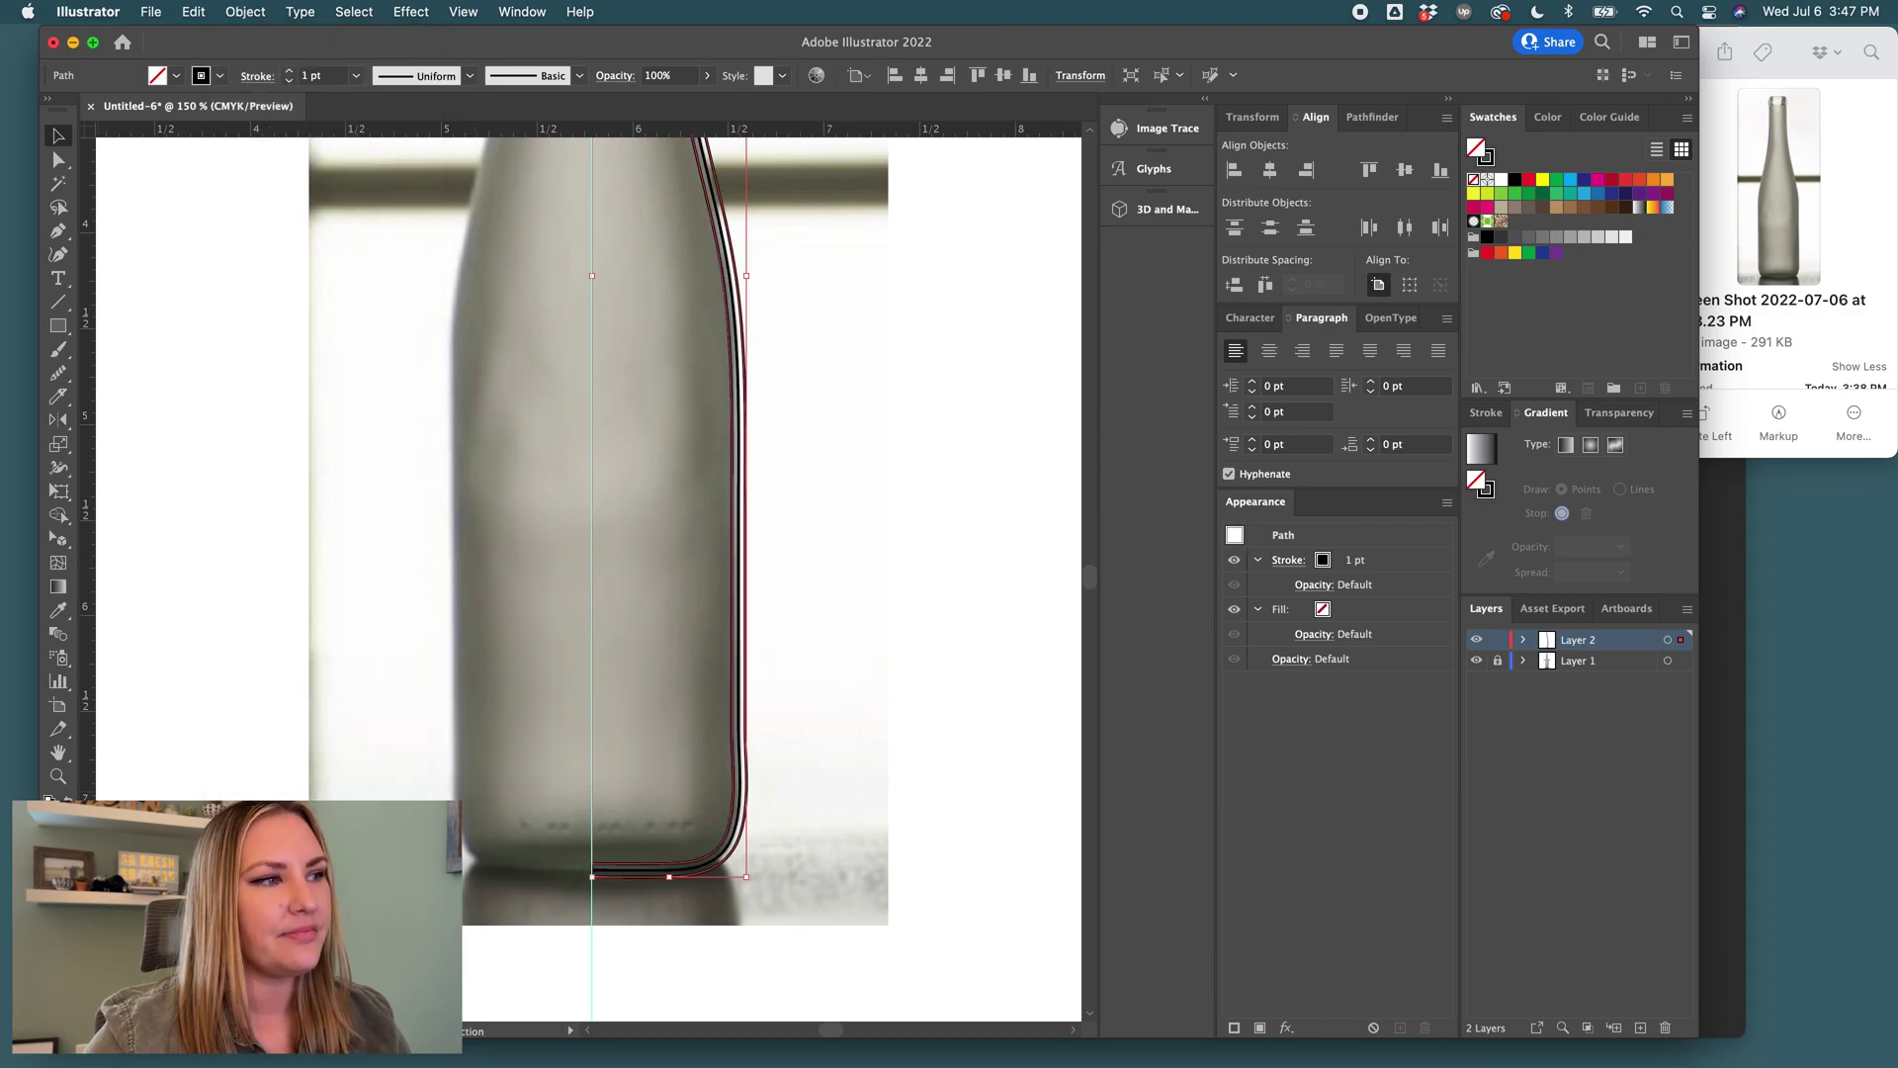
Cut the outlined shape with the Scissors tool at its outer base corner on the center guide.
{"action": "left_click", "coordinate": [61, 398]}
{"action": "left_click", "coordinate": [150, 420]}
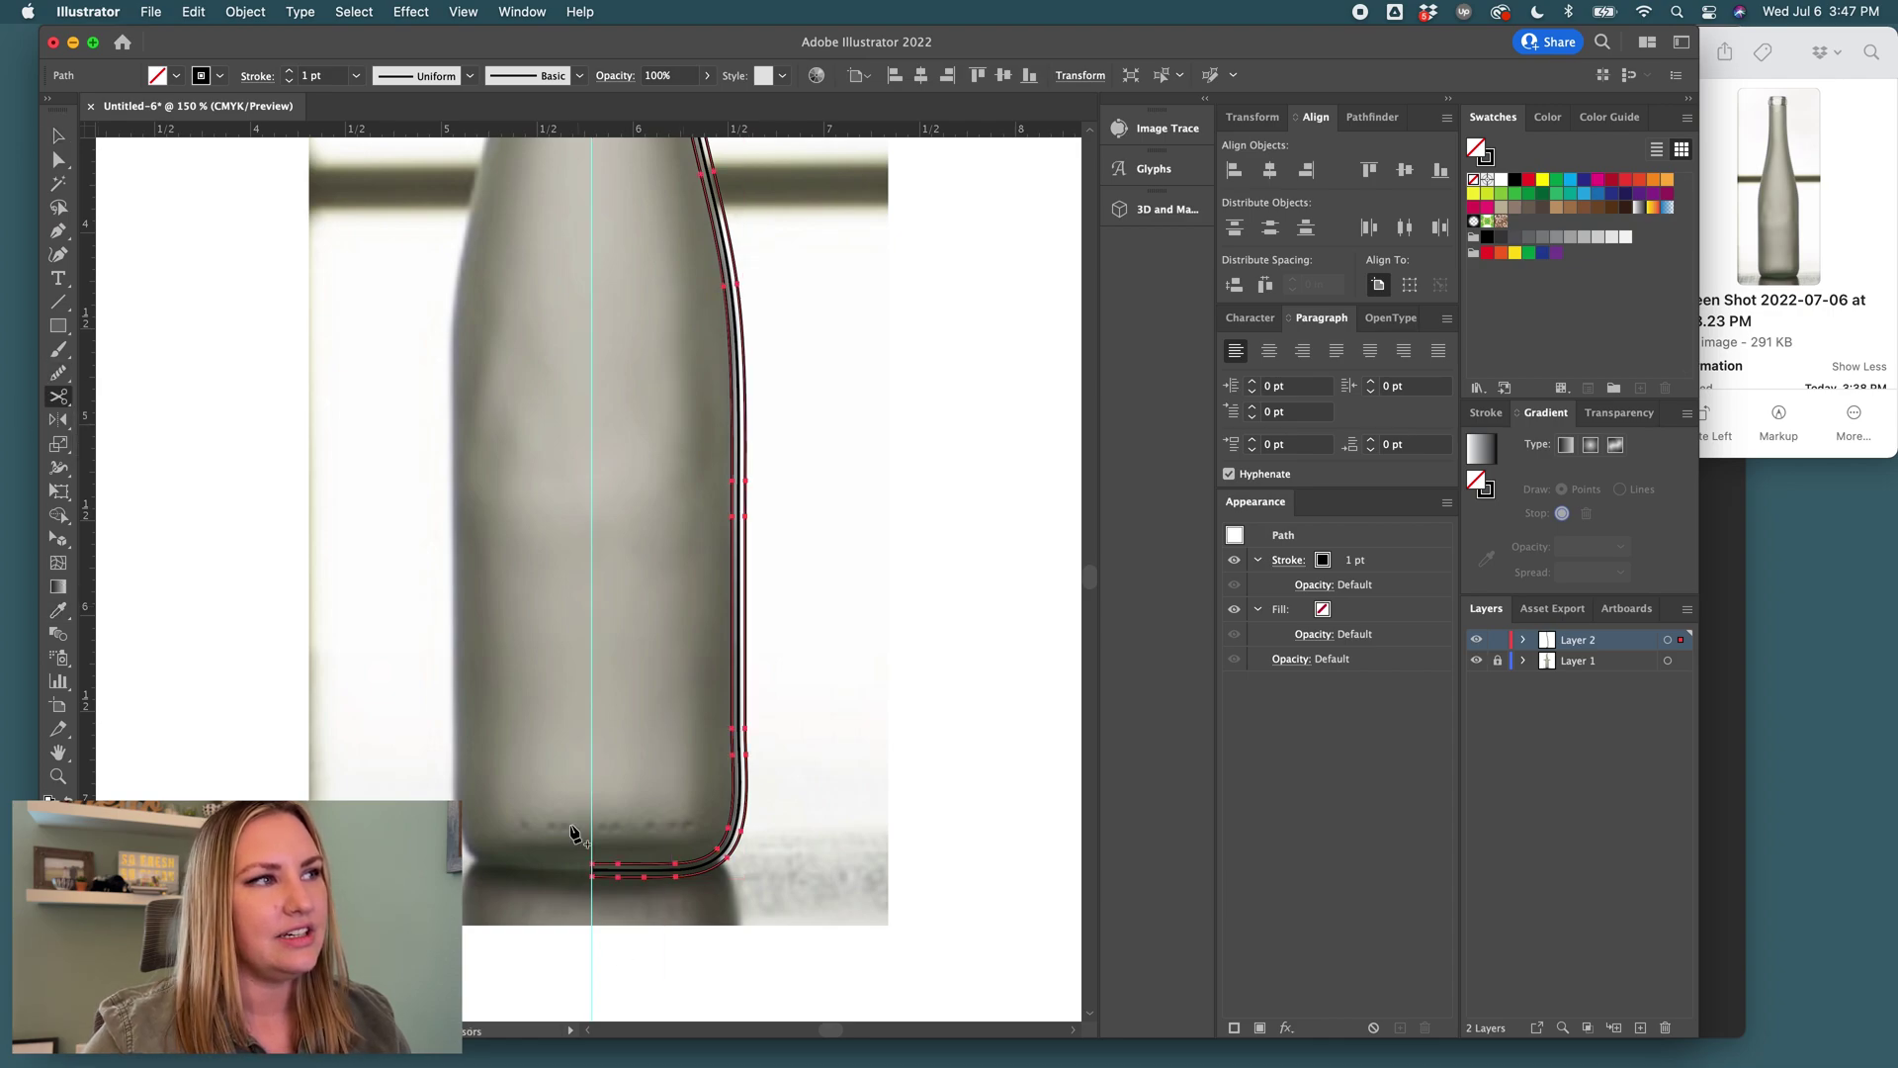
{"action": "scroll", "coordinate": [581, 848], "scroll_direction": "up", "scroll_amount": 5, "text": "alt"}
{"action": "scroll", "coordinate": [593, 858], "scroll_direction": "up", "scroll_amount": 2, "text": "alt"}
{"action": "scroll", "coordinate": [672, 845], "scroll_direction": "down", "scroll_amount": 5}
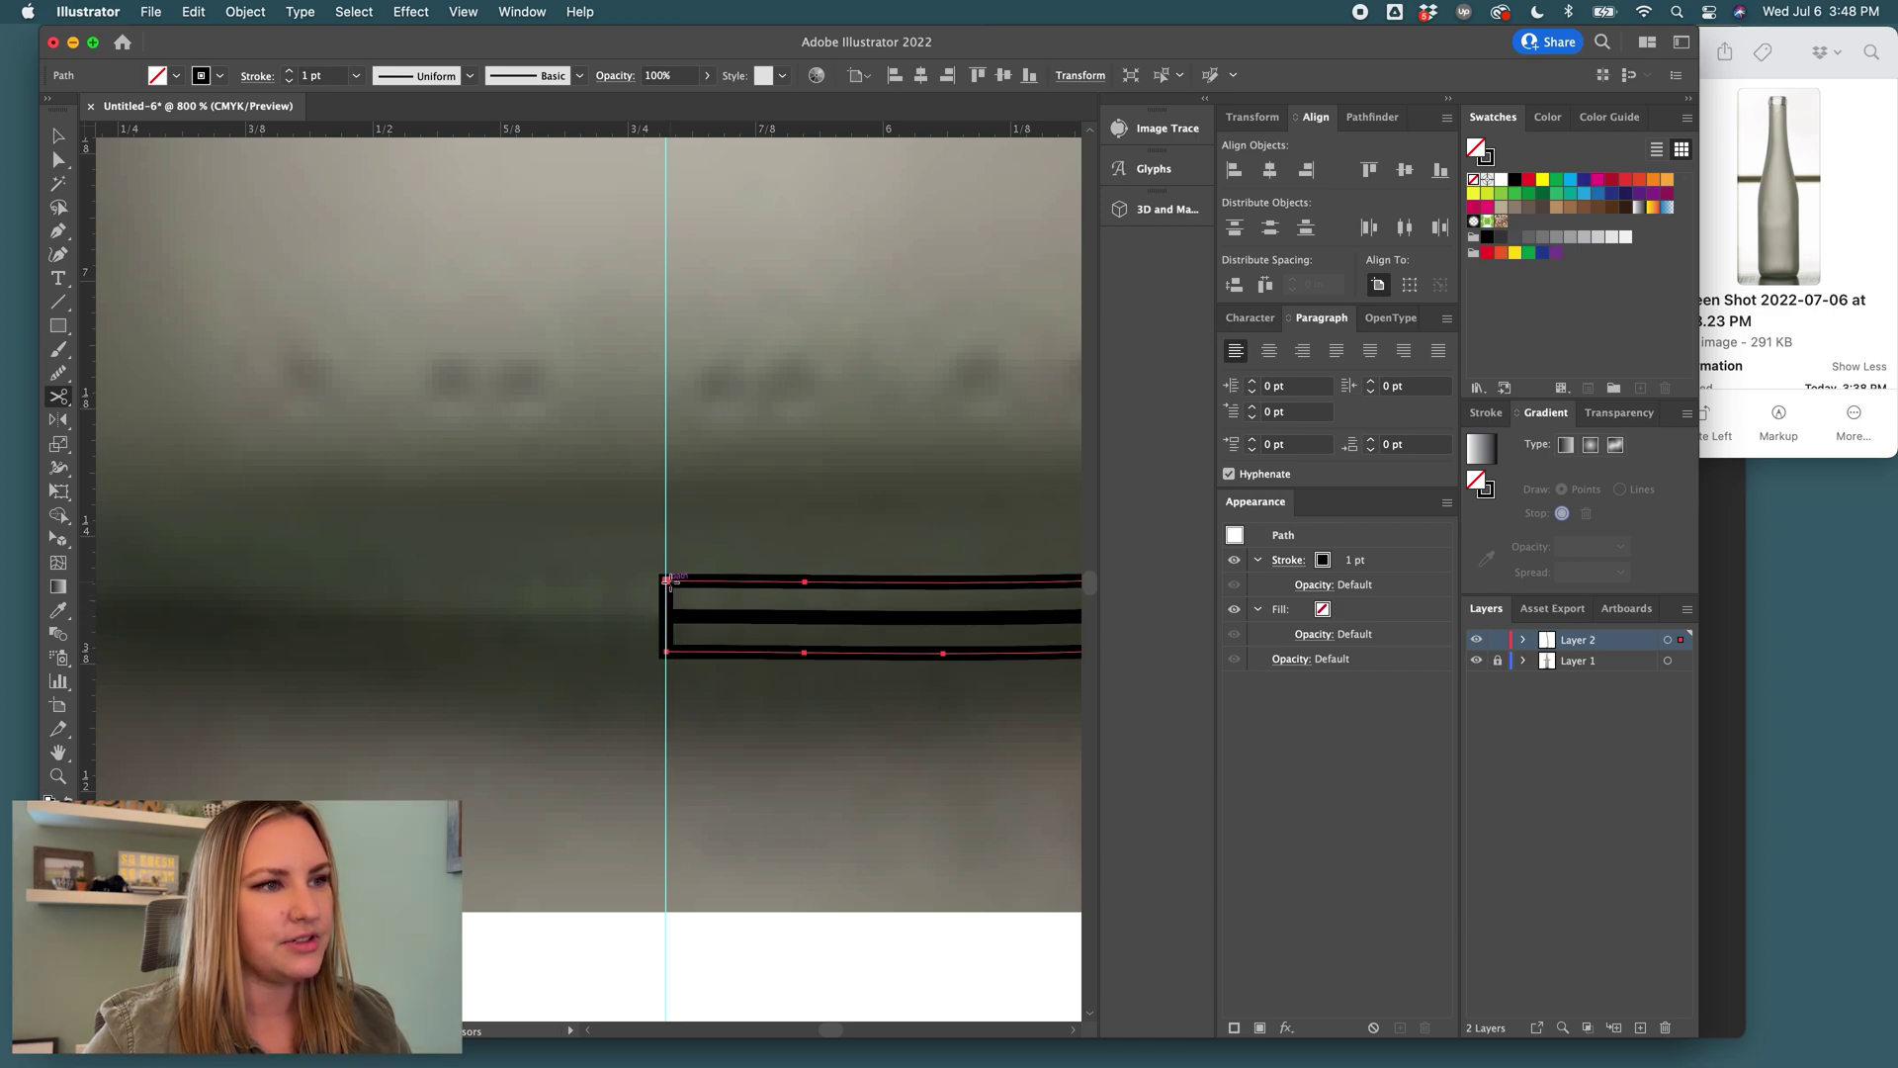
{"action": "left_click", "coordinate": [668, 581]}
{"action": "left_click", "coordinate": [666, 651]}
Cut the outlined shape at the outer corner of the neck opening and delete the separated outer edge.
{"action": "scroll", "coordinate": [745, 719], "scroll_direction": "down", "scroll_amount": 4, "text": "alt"}
{"action": "scroll", "coordinate": [744, 720], "scroll_direction": "up", "scroll_amount": 4}
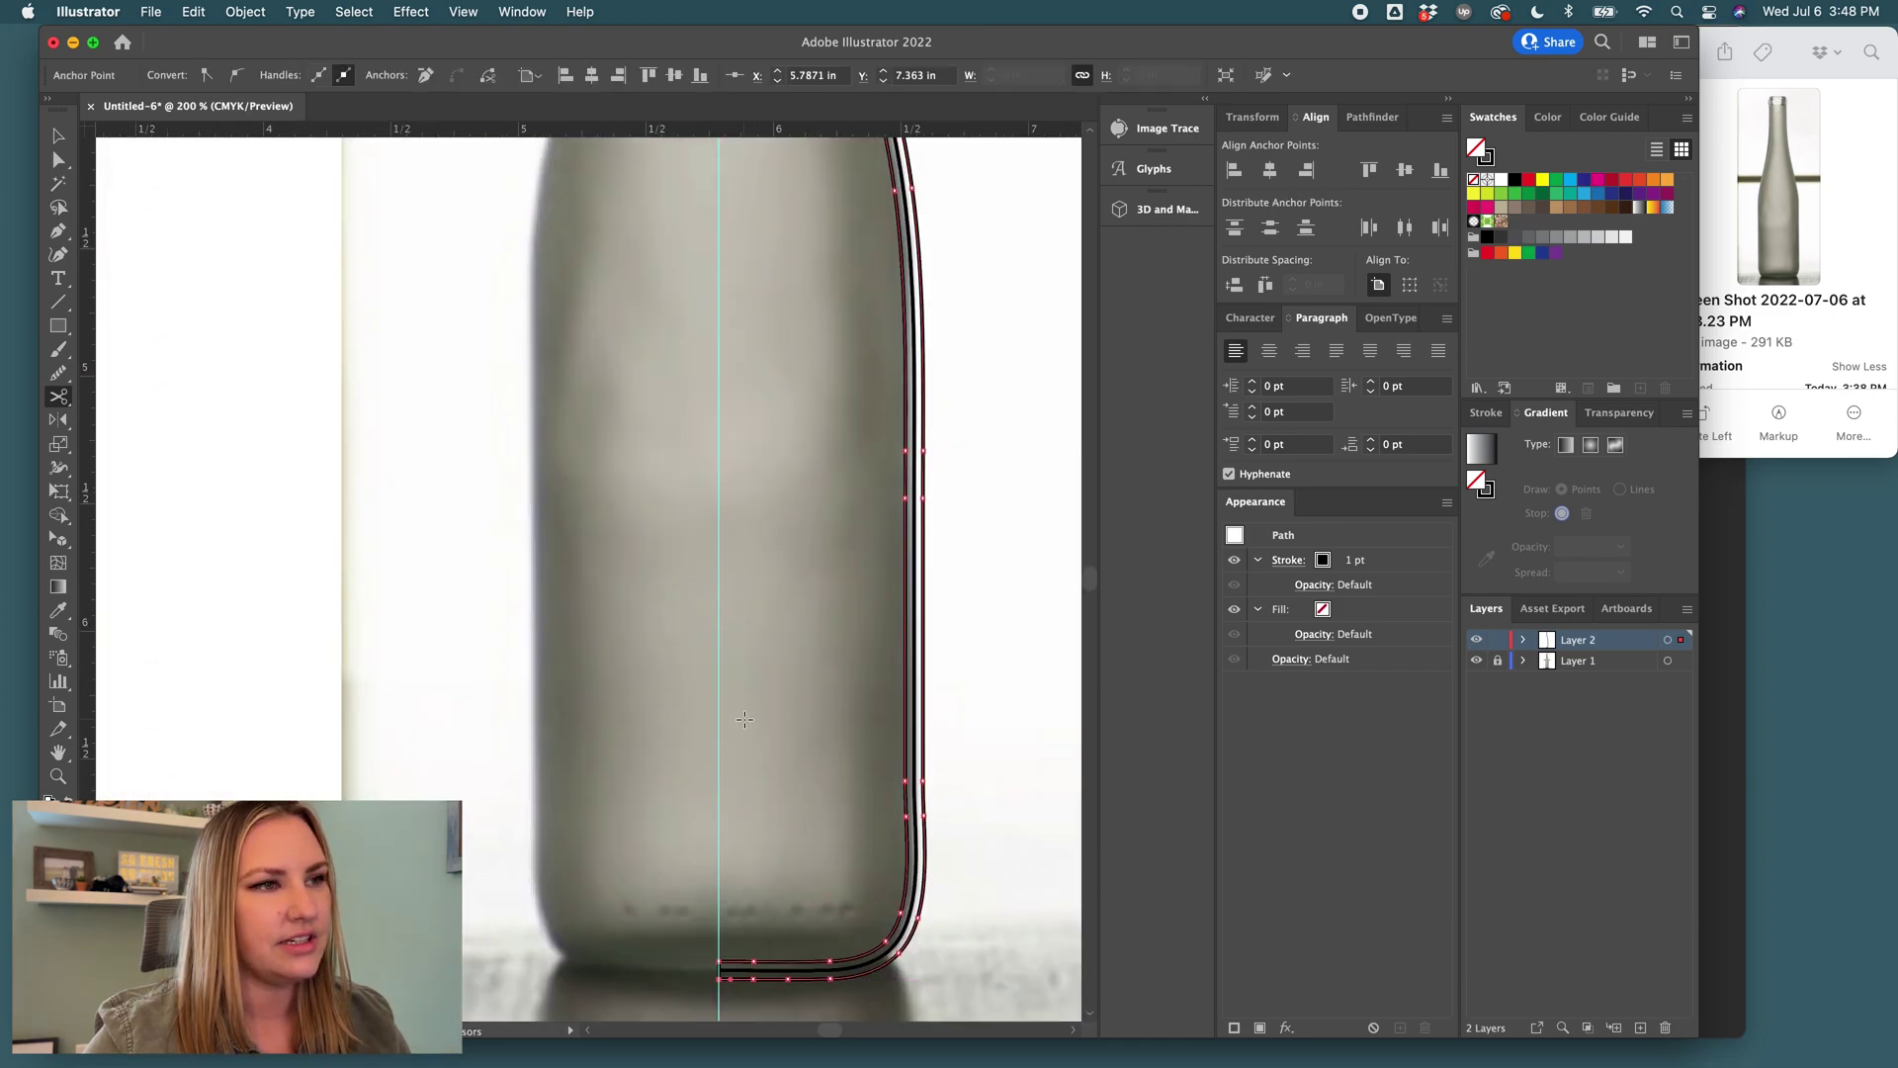
{"action": "scroll", "coordinate": [745, 720], "scroll_direction": "up", "scroll_amount": 15}
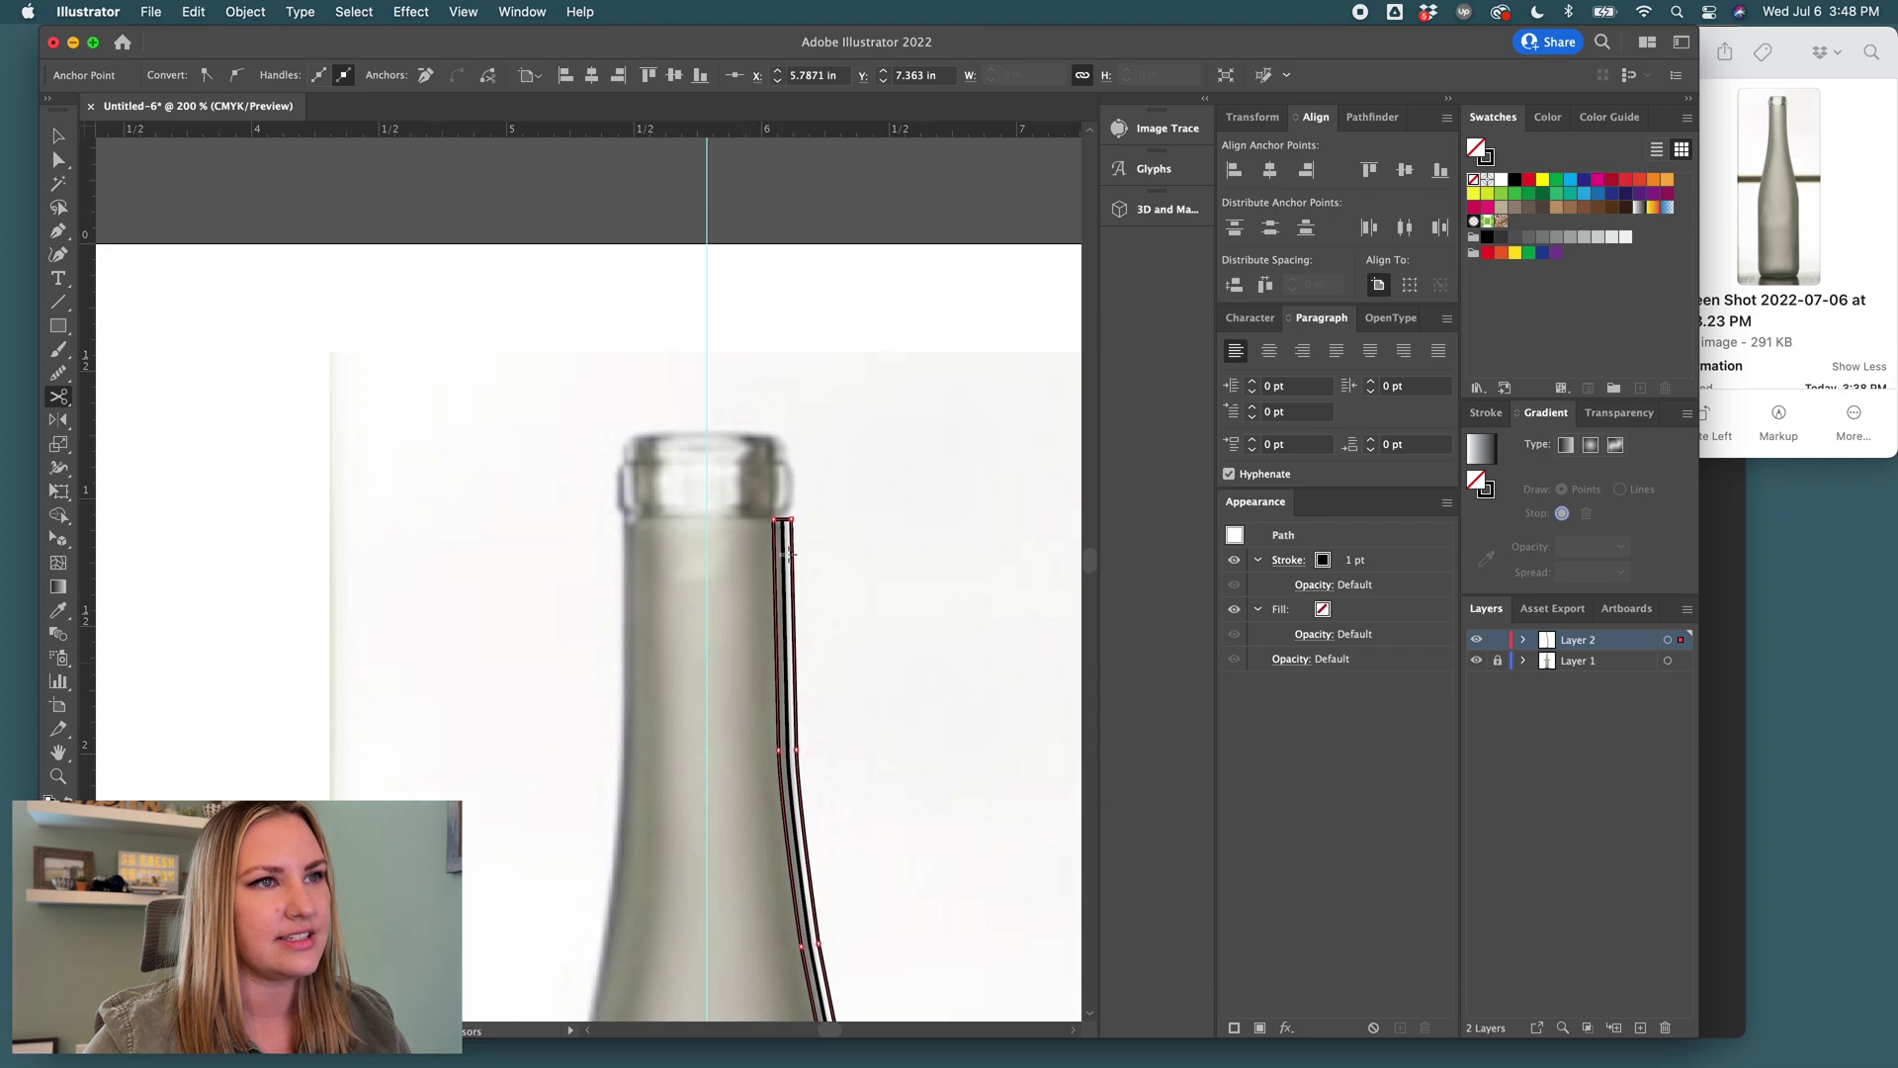
{"action": "scroll", "coordinate": [788, 553], "scroll_direction": "up", "scroll_amount": 5, "text": "alt"}
{"action": "left_click", "coordinate": [753, 502]}
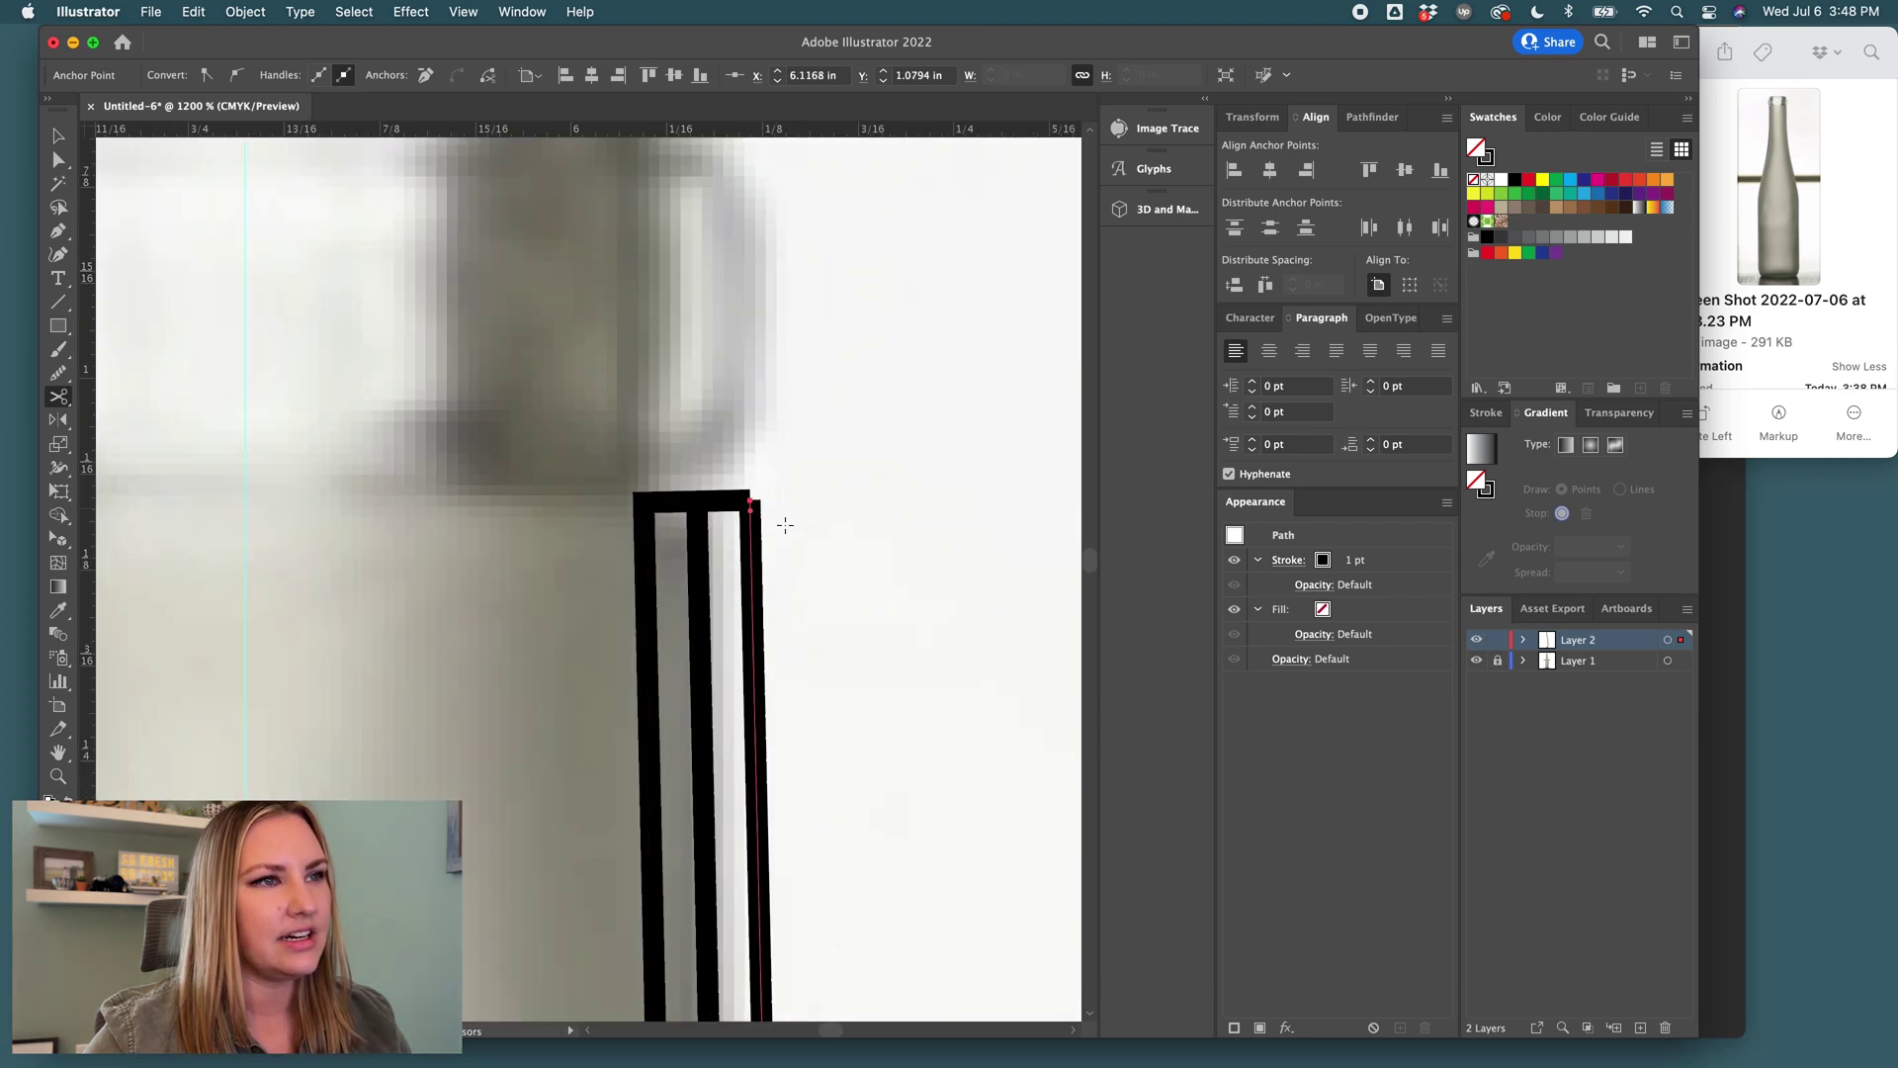
{"action": "key", "text": "v"}
{"action": "scroll", "coordinate": [761, 584], "scroll_direction": "down", "scroll_amount": 1, "text": "alt"}
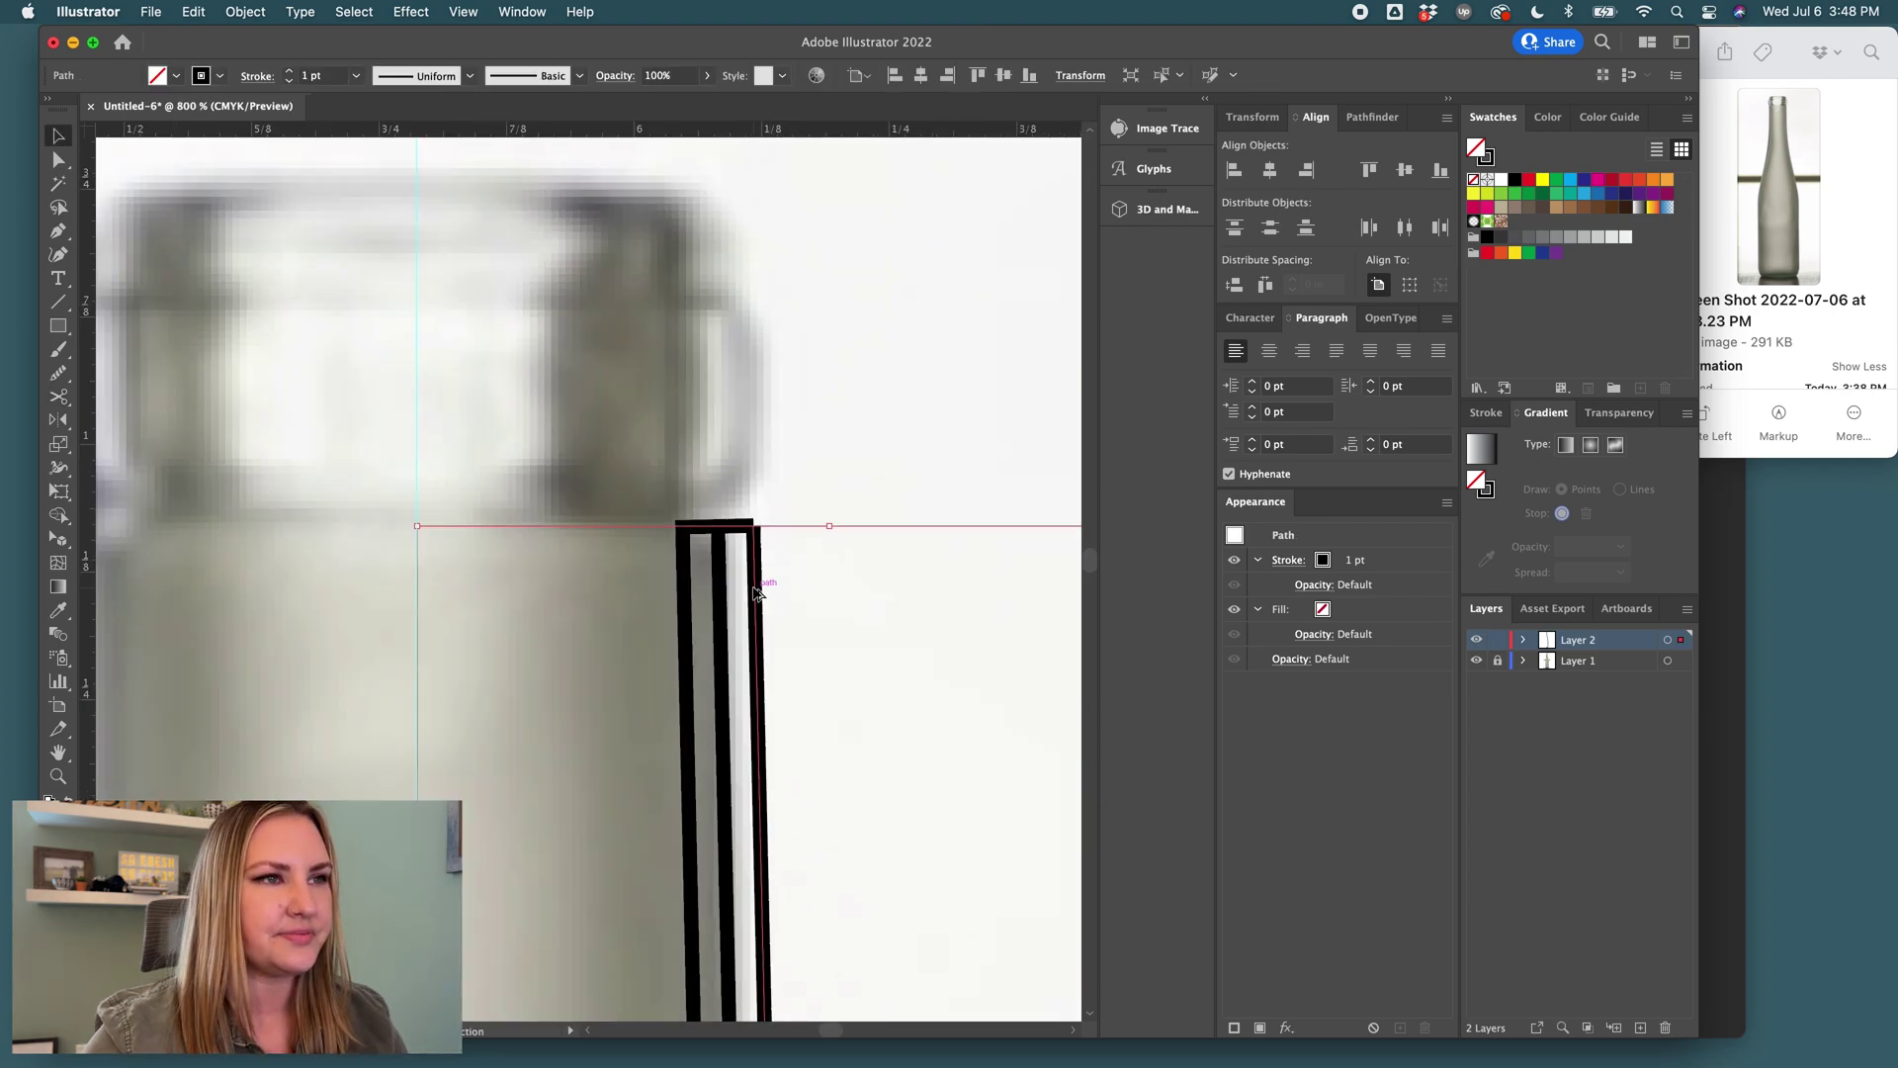
{"action": "scroll", "coordinate": [754, 591], "scroll_direction": "down", "scroll_amount": 4, "text": "alt"}
{"action": "key", "text": "super+shift+a"}
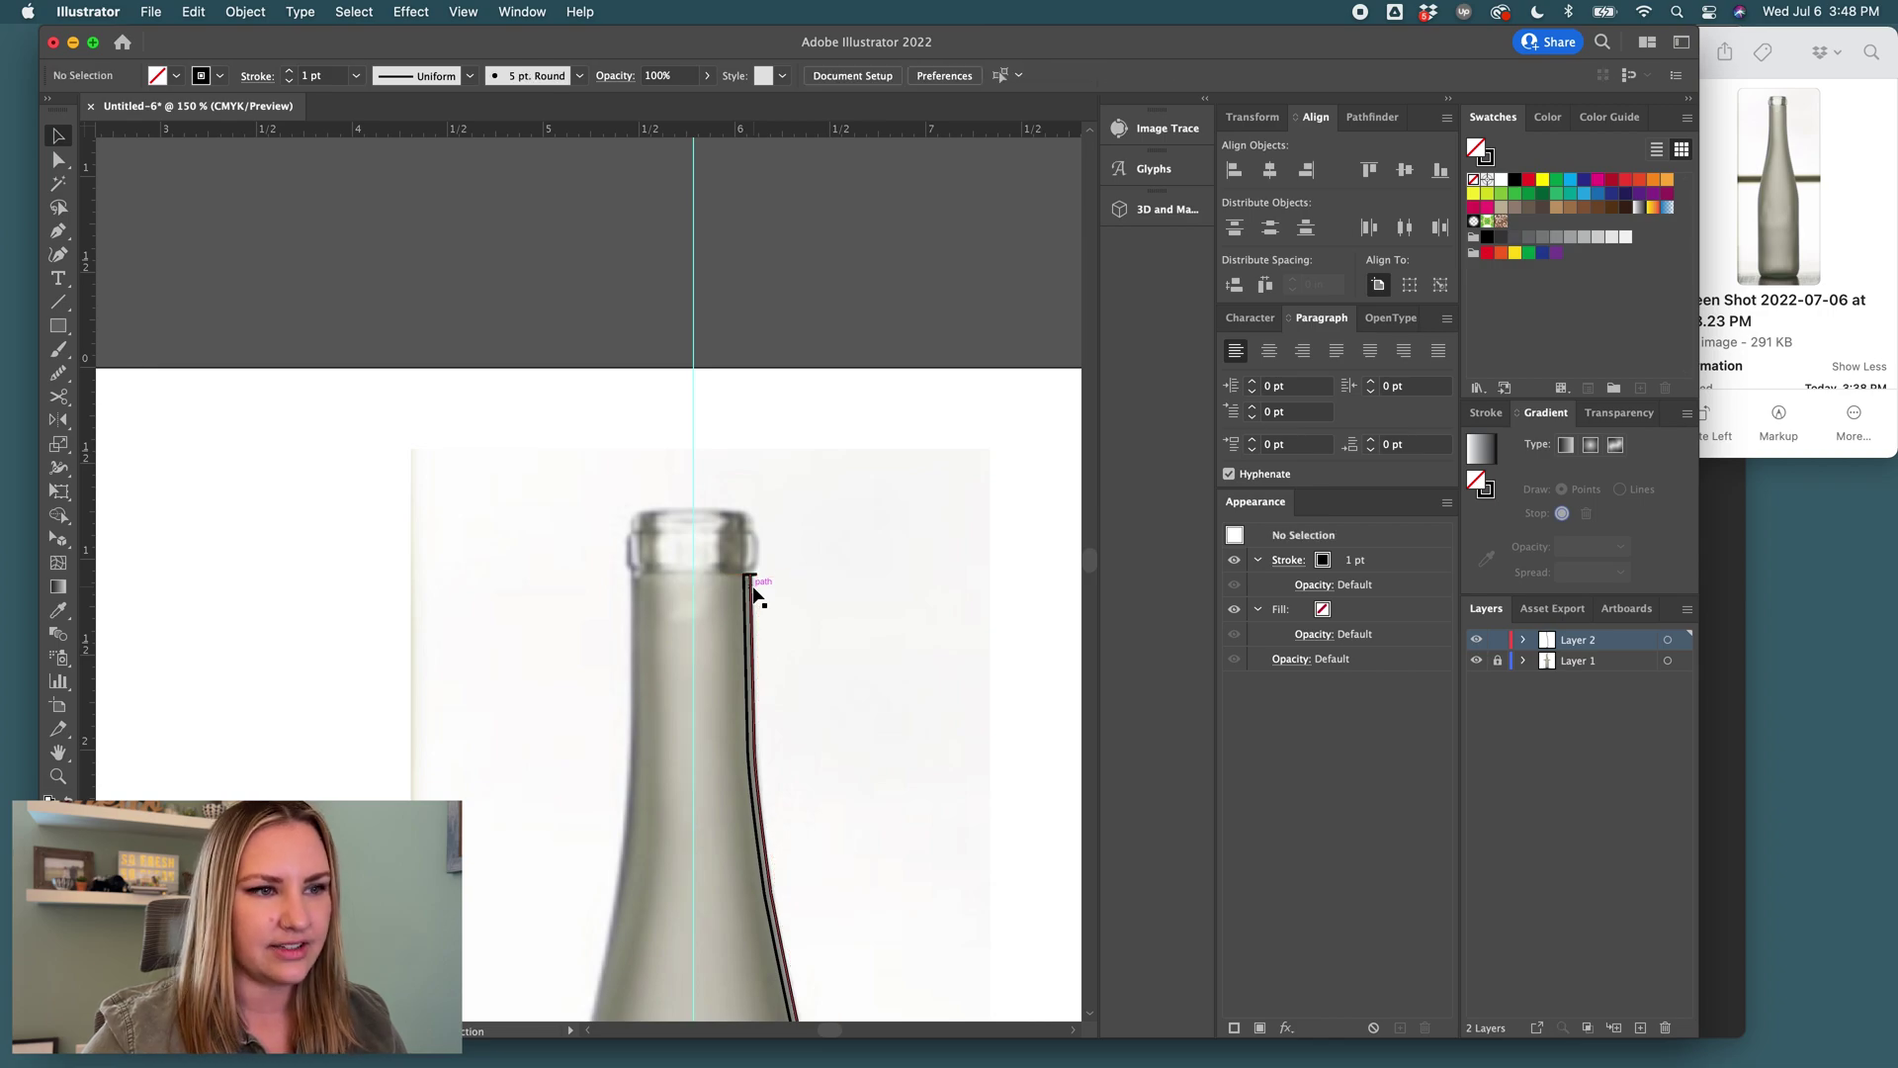
Move the inner outline's two loose end anchors, at the neck and the base, onto the ends of the remaining outer path.
{"action": "scroll", "coordinate": [754, 592], "scroll_direction": "up", "scroll_amount": 4, "text": "alt"}
{"action": "key", "text": "a"}
{"action": "left_click_drag", "start_coordinate": [759, 537], "coordinate": [743, 538]}
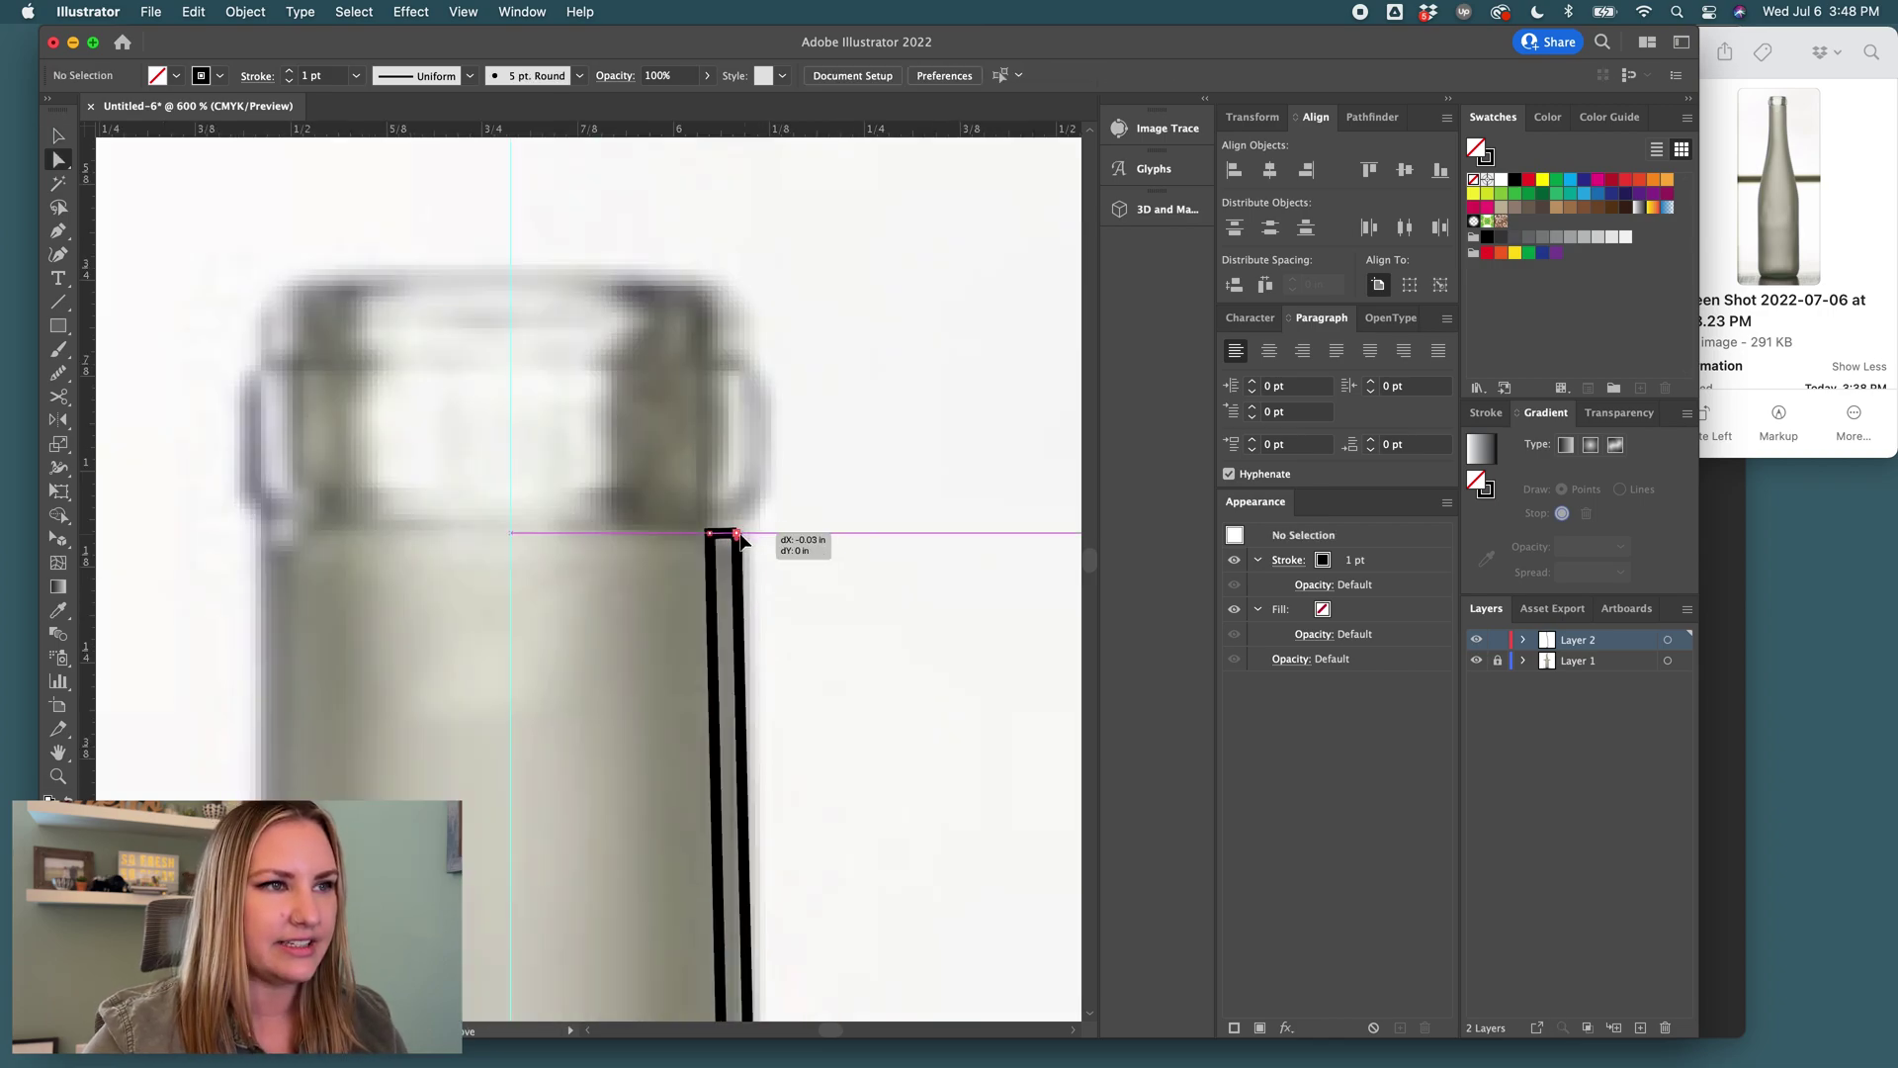
{"action": "scroll", "coordinate": [753, 558], "scroll_direction": "down", "scroll_amount": 6, "text": "alt"}
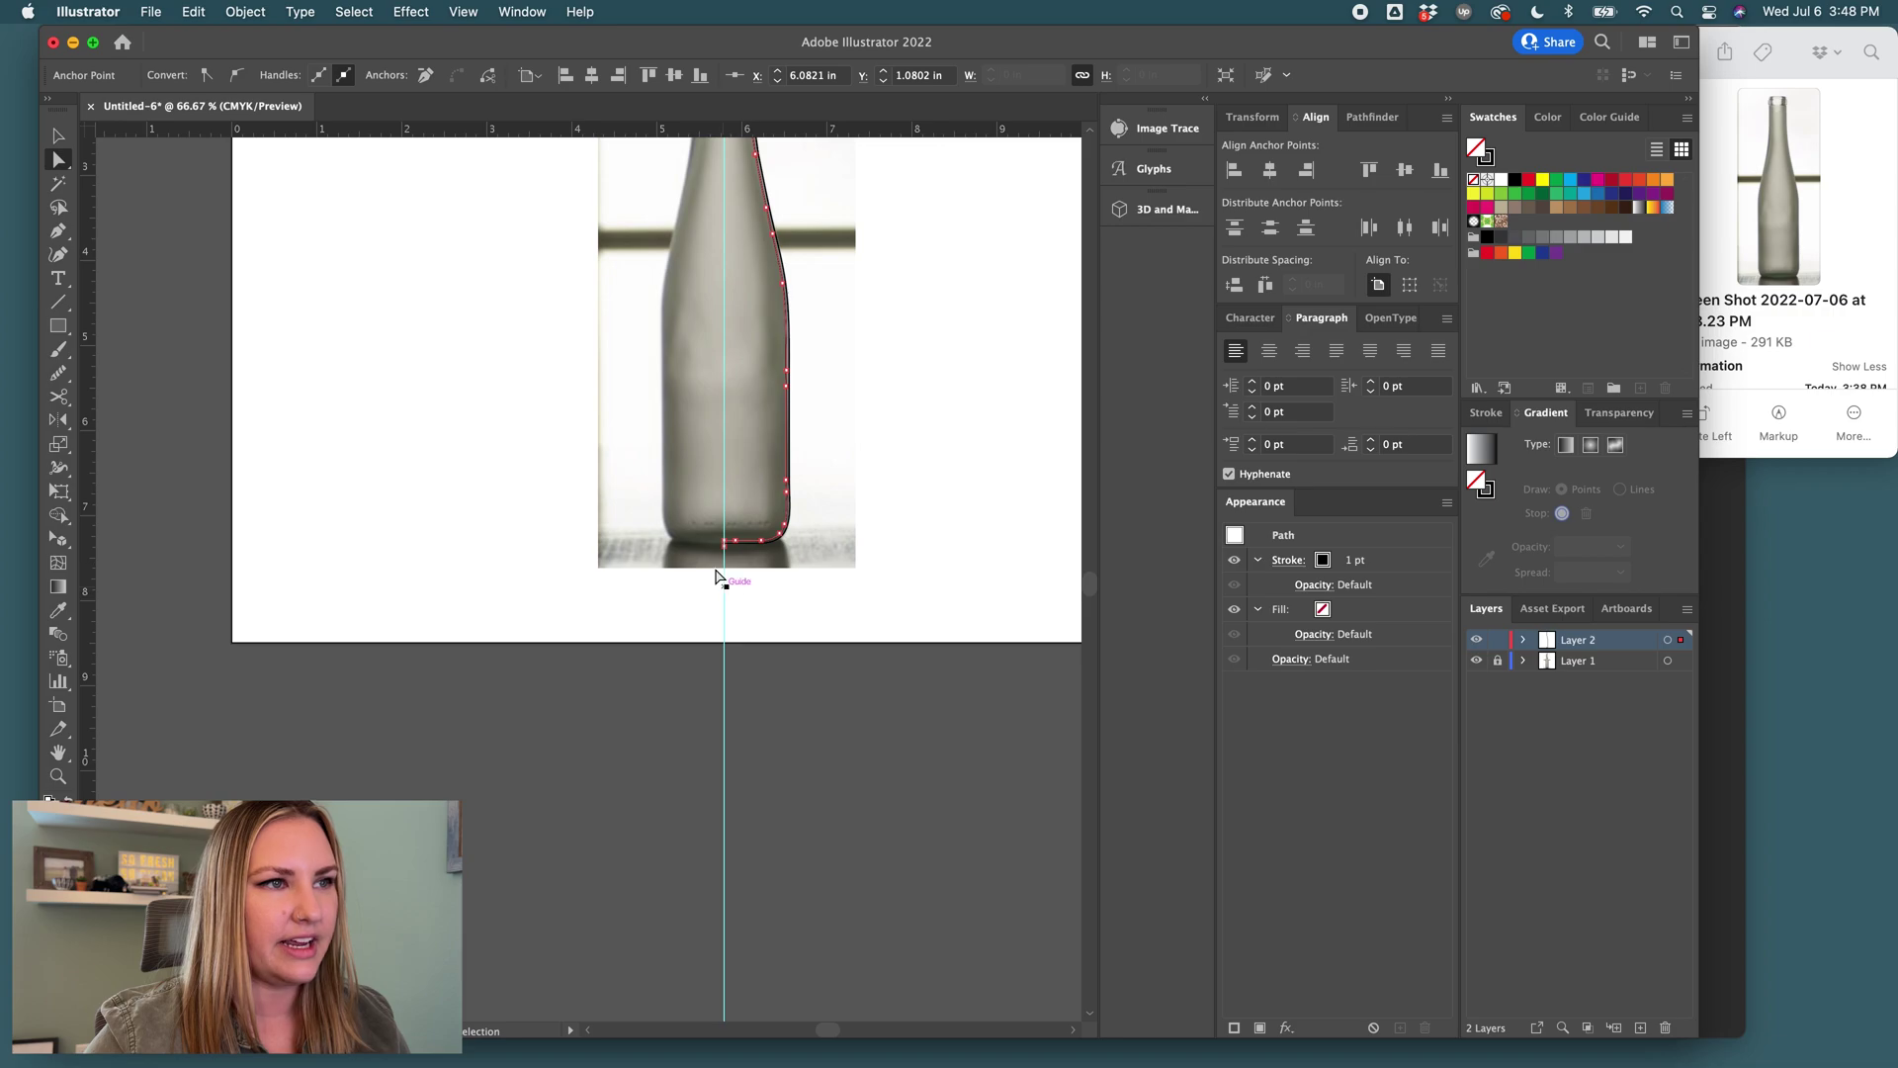
{"action": "scroll", "coordinate": [717, 576], "scroll_direction": "up", "scroll_amount": 6, "text": "alt"}
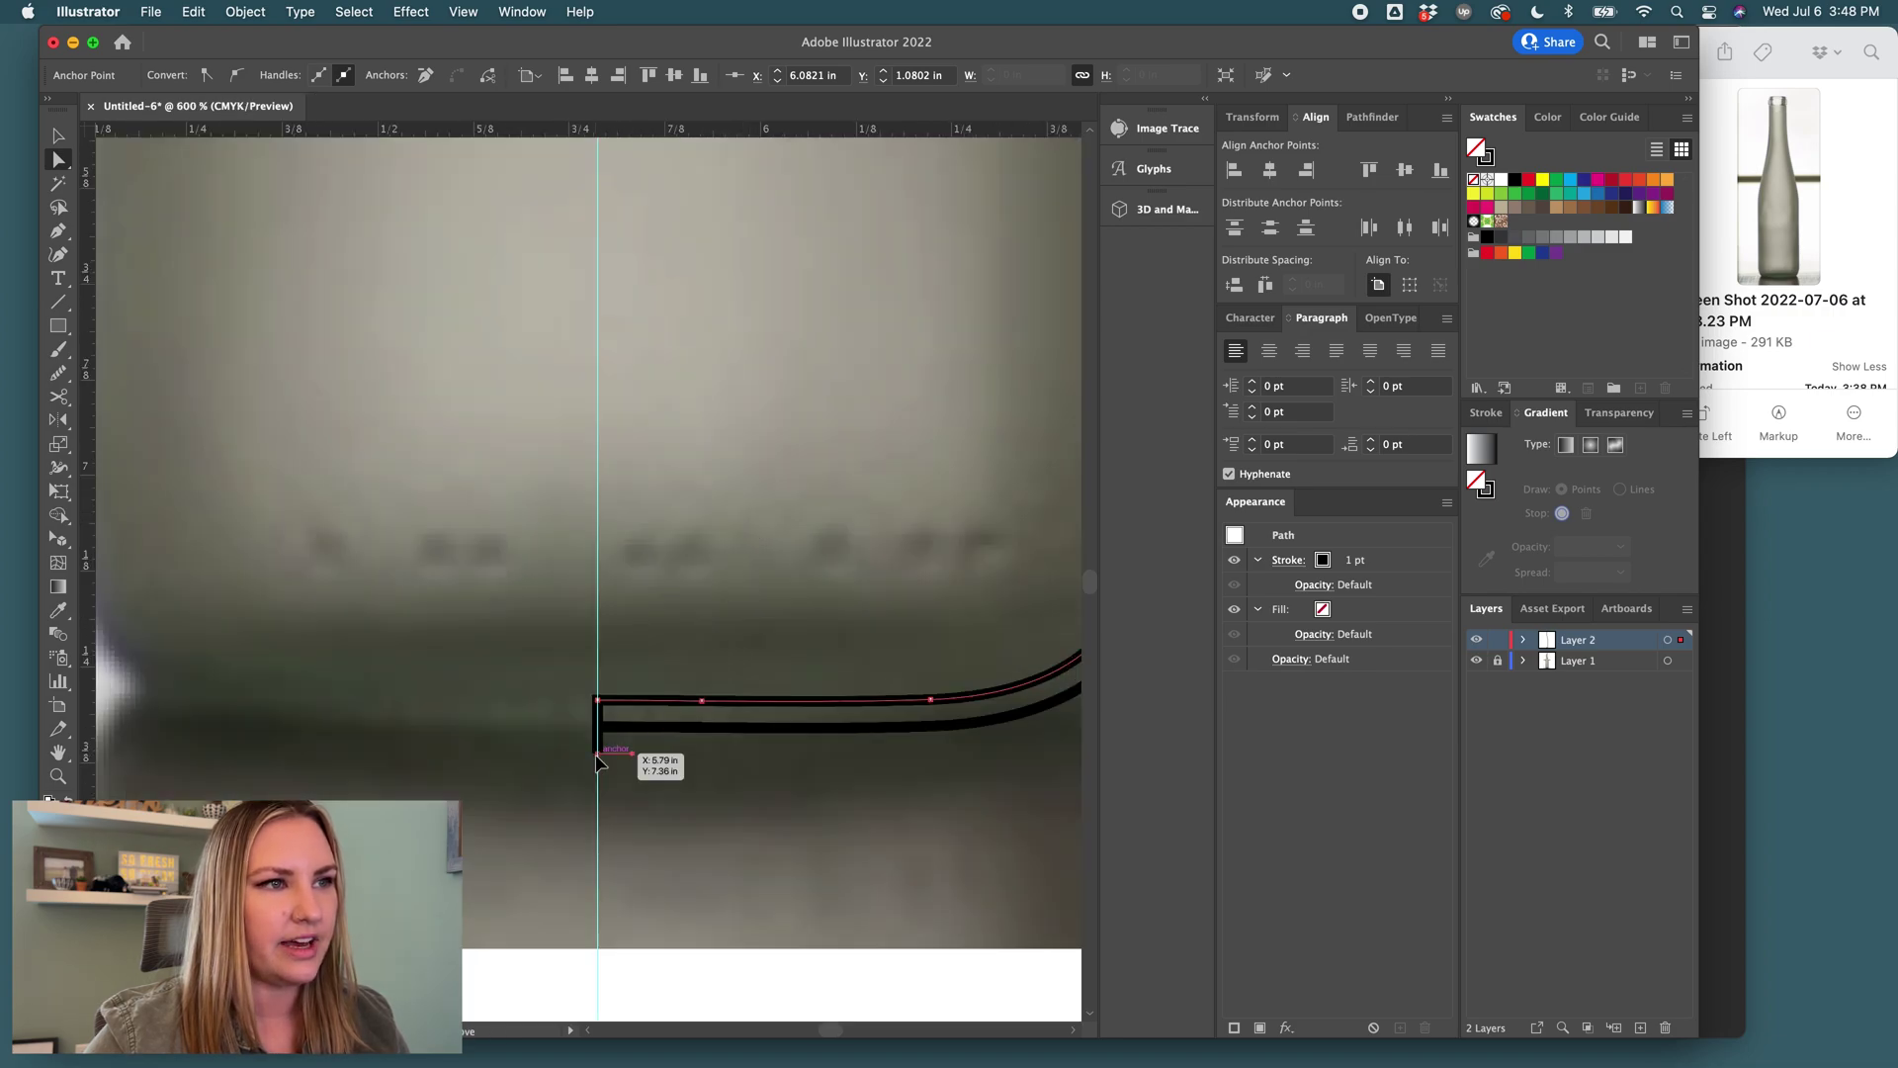
{"action": "left_click_drag", "start_coordinate": [597, 759], "coordinate": [597, 732]}
{"action": "scroll", "coordinate": [721, 729], "scroll_direction": "down", "scroll_amount": 3, "text": "alt"}
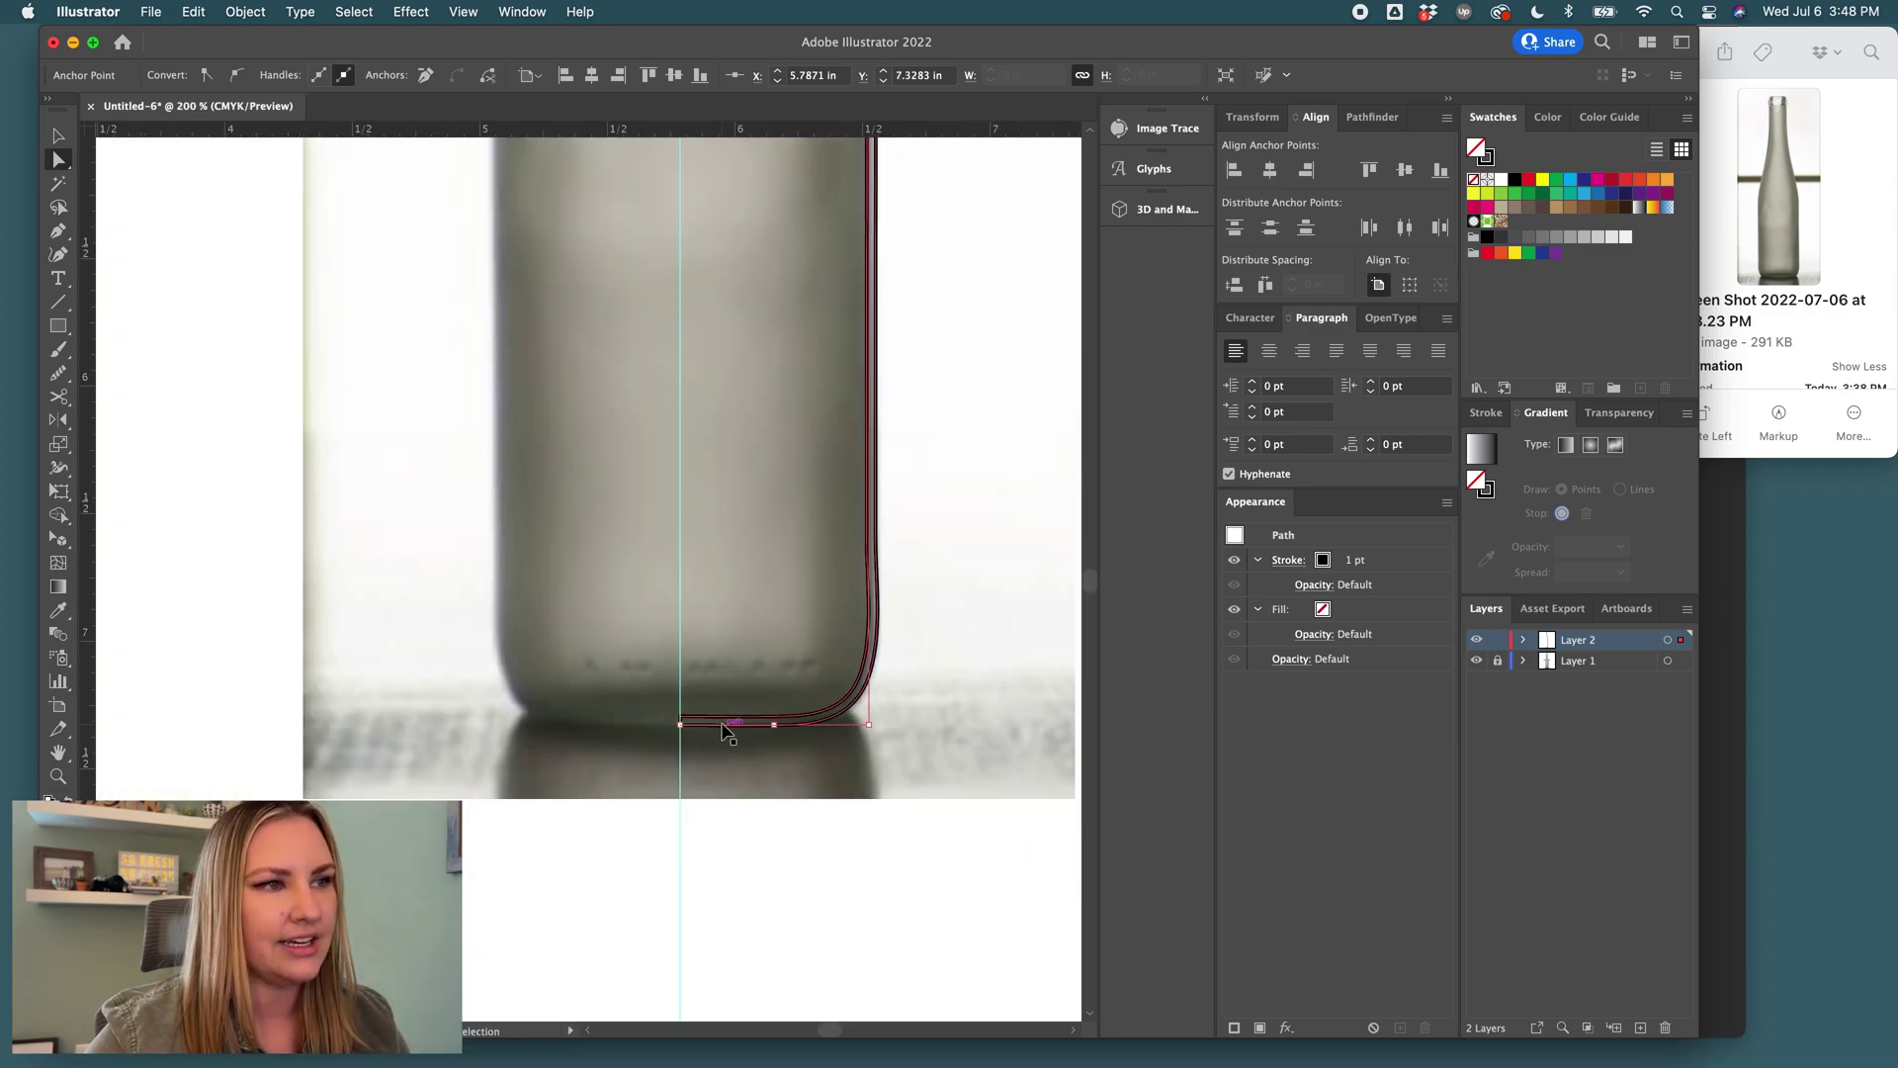
{"action": "key", "text": "v"}
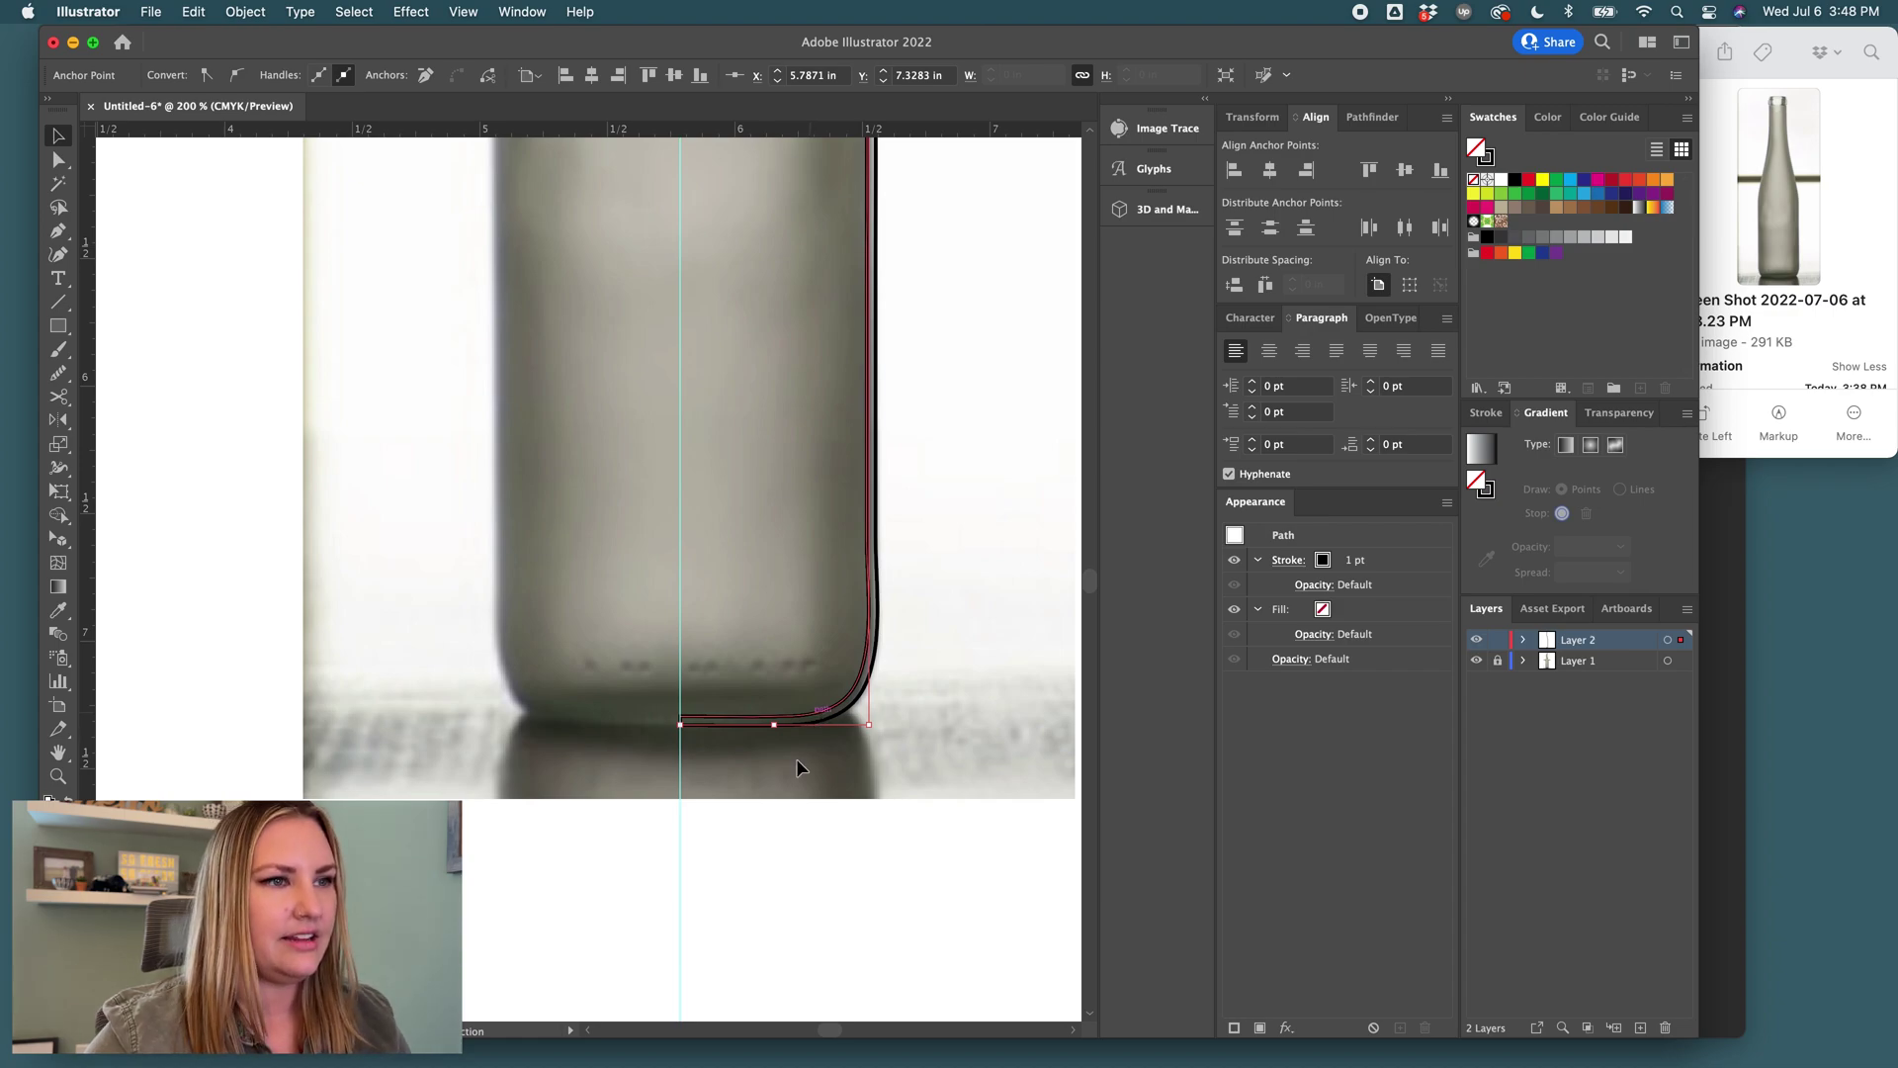
{"action": "left_click", "coordinate": [737, 756]}
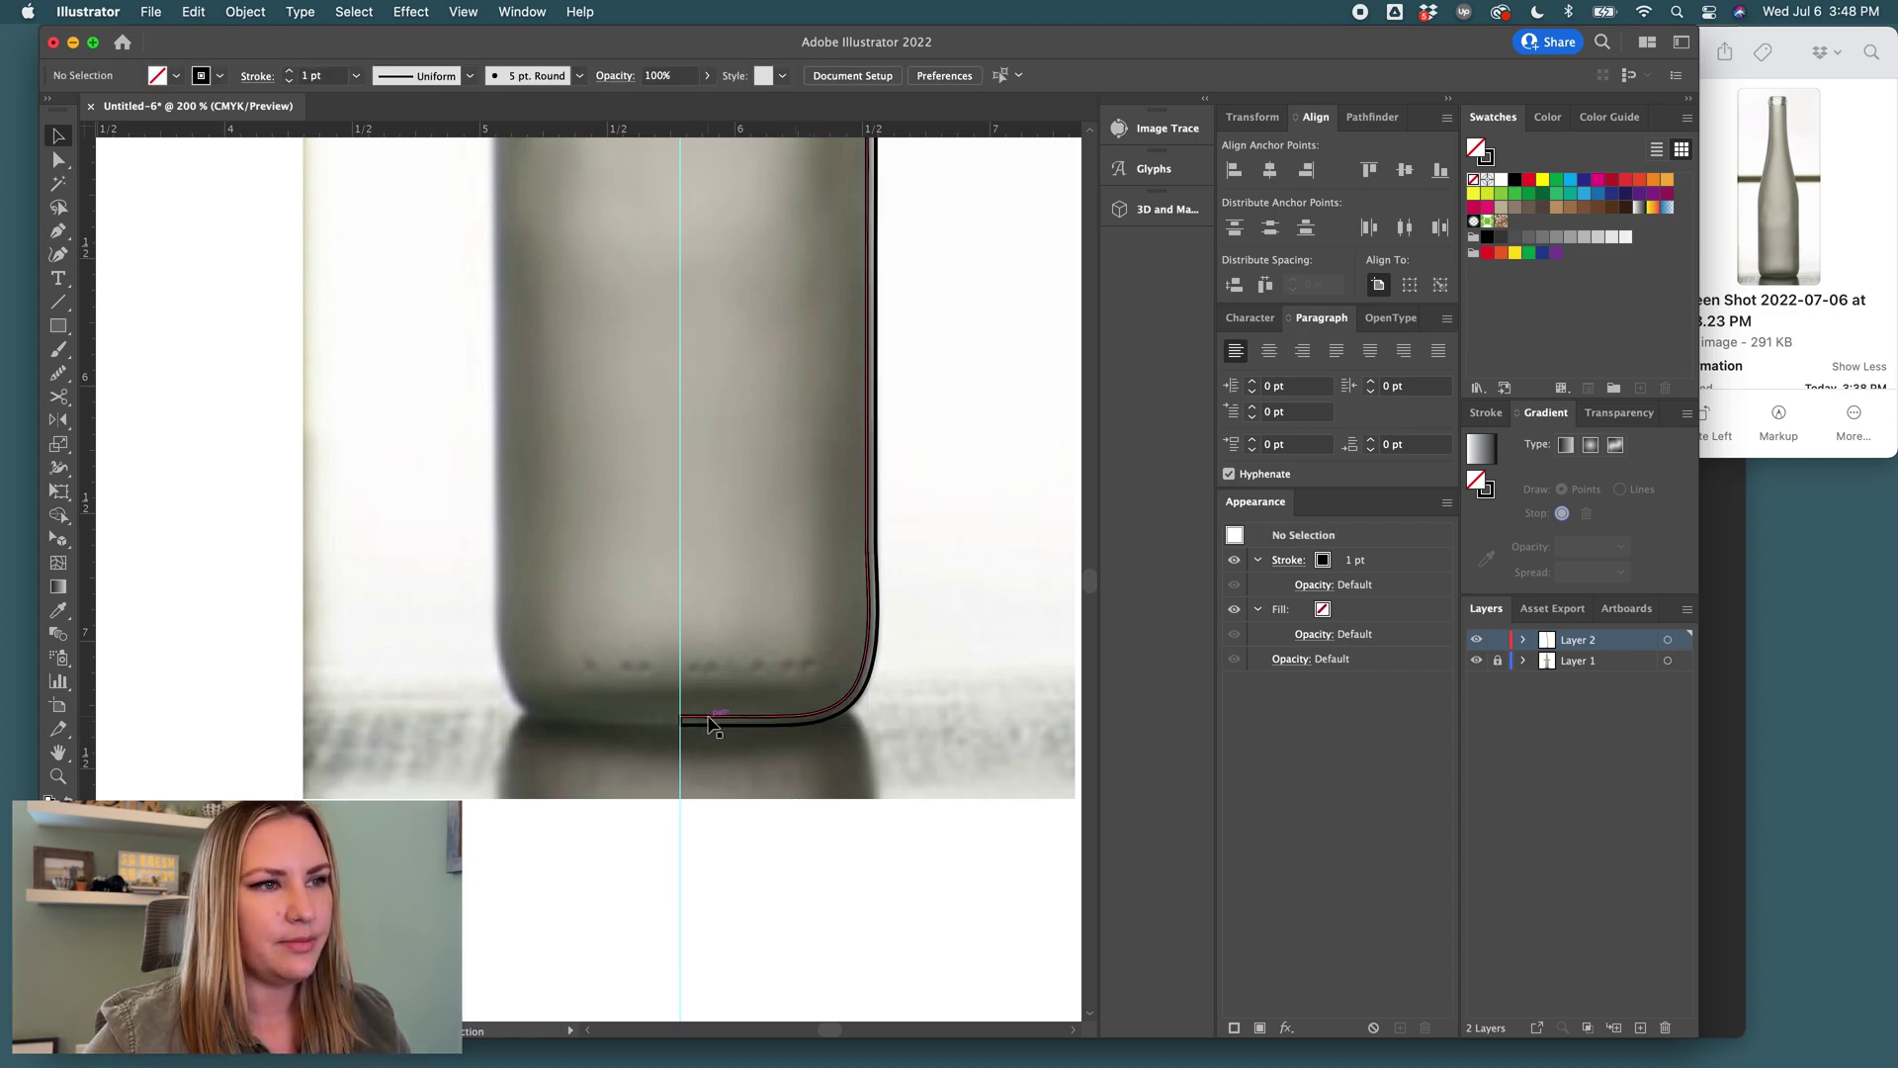
Raise the straight inner line of the base along the center guide to thicken the bottle's bottom.
{"action": "left_click", "coordinate": [712, 724]}
{"action": "scroll", "coordinate": [712, 724], "scroll_direction": "up", "scroll_amount": 3, "text": "alt"}
{"action": "scroll", "coordinate": [712, 724], "scroll_direction": "down", "scroll_amount": 2, "text": "alt"}
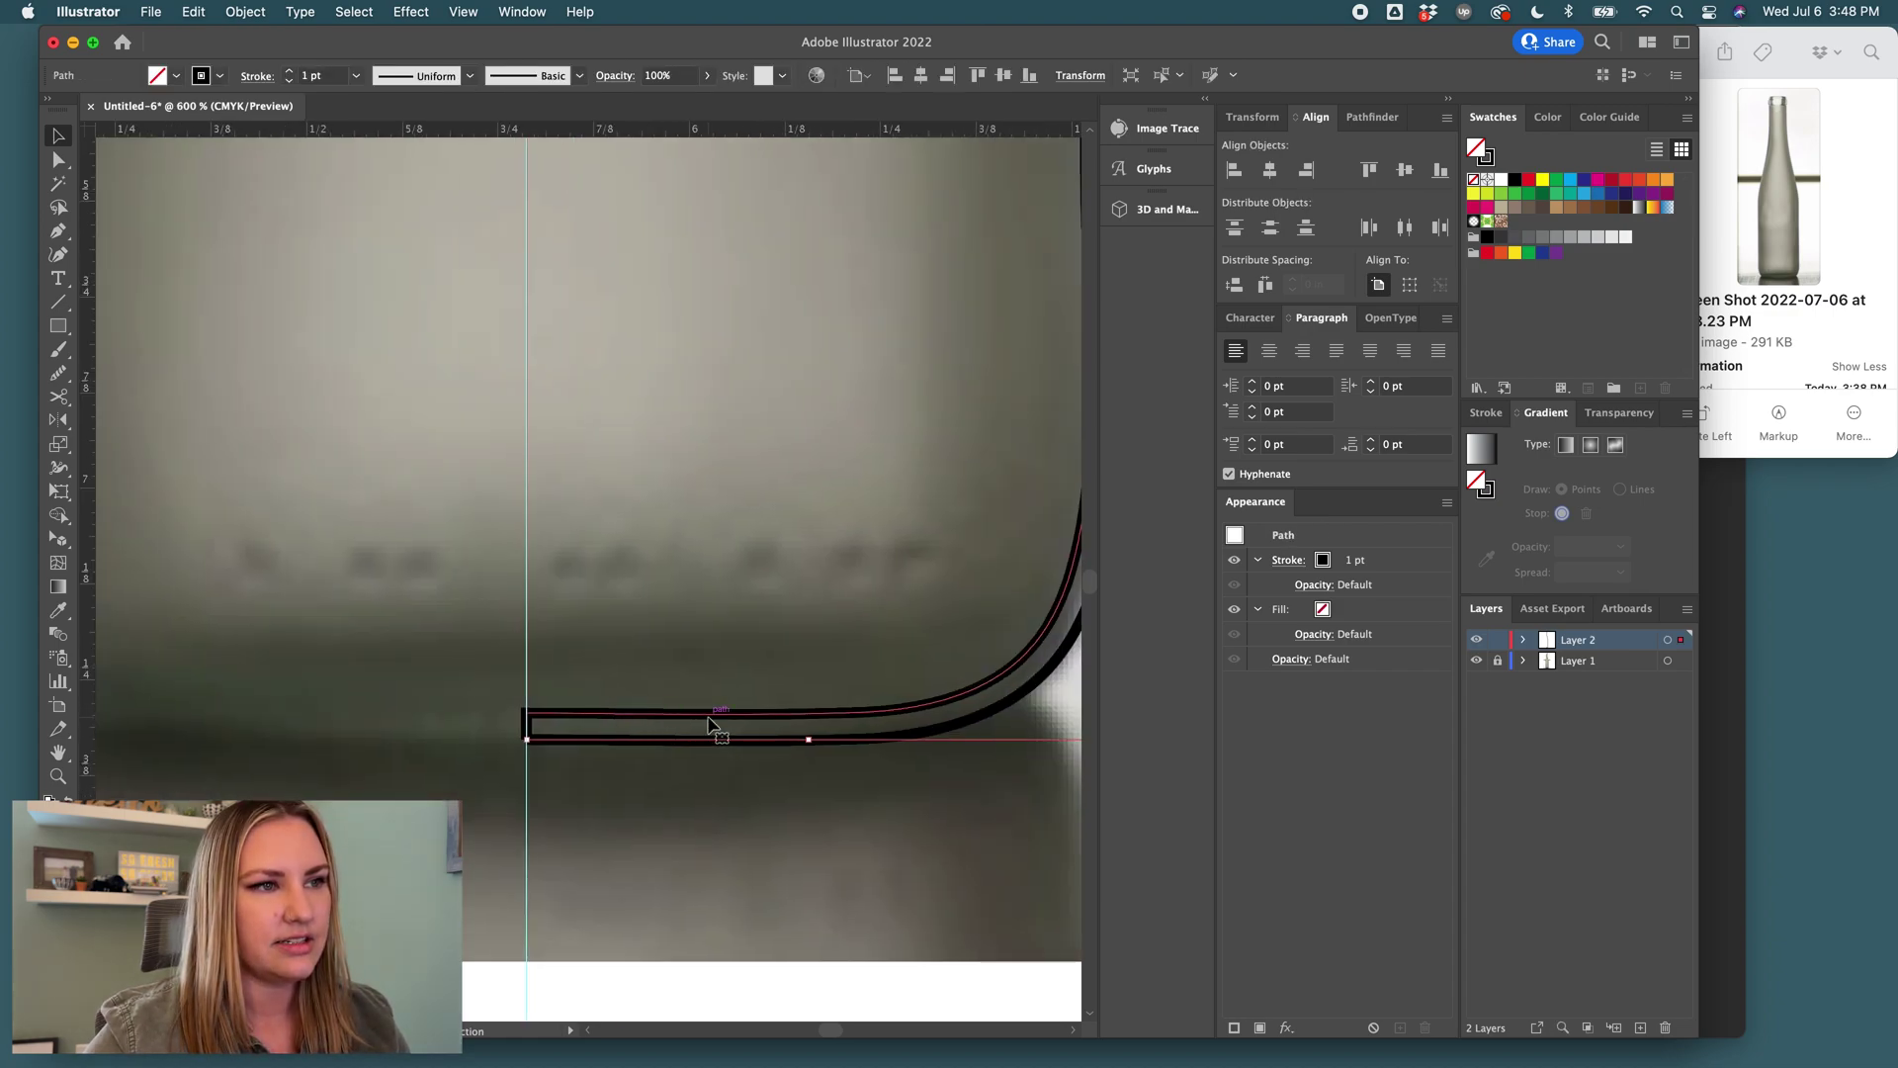
{"action": "key", "text": "a"}
{"action": "left_click", "coordinate": [588, 720]}
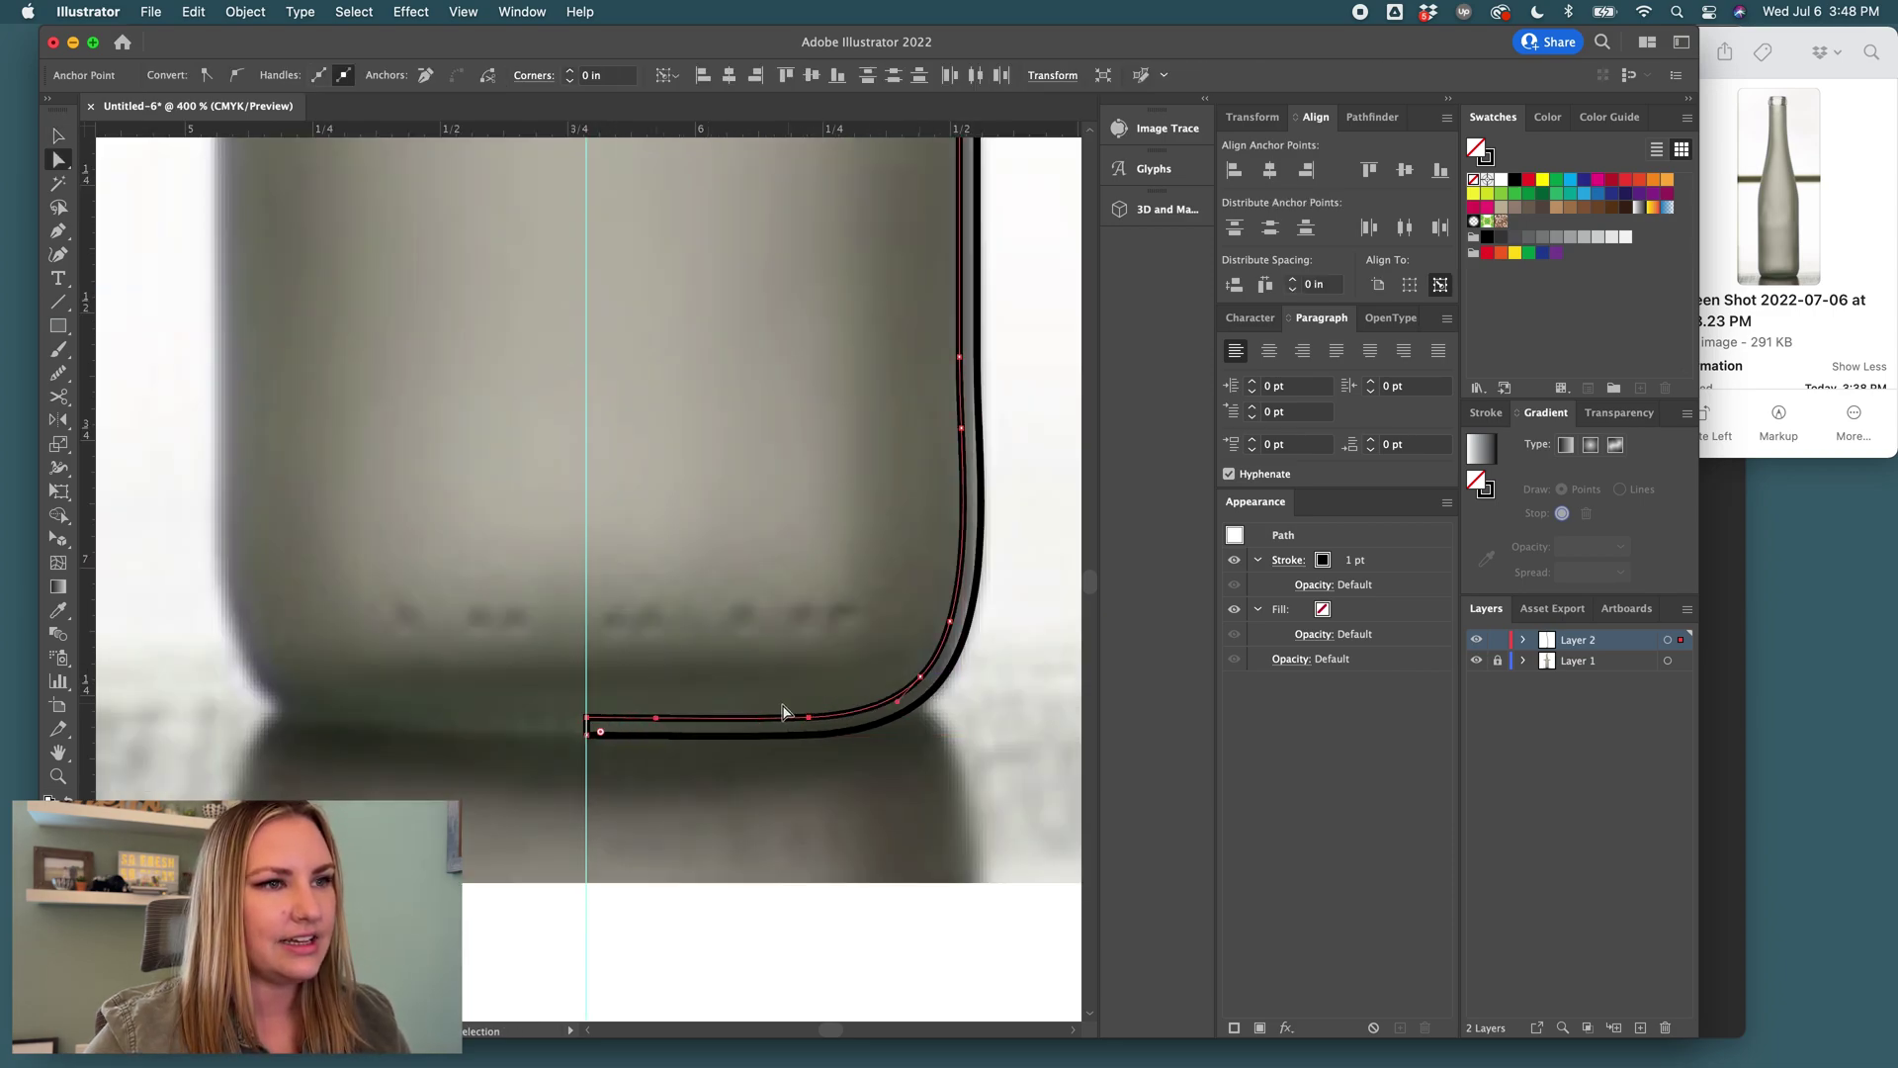
{"action": "left_click_drag", "start_coordinate": [807, 717], "coordinate": [813, 670]}
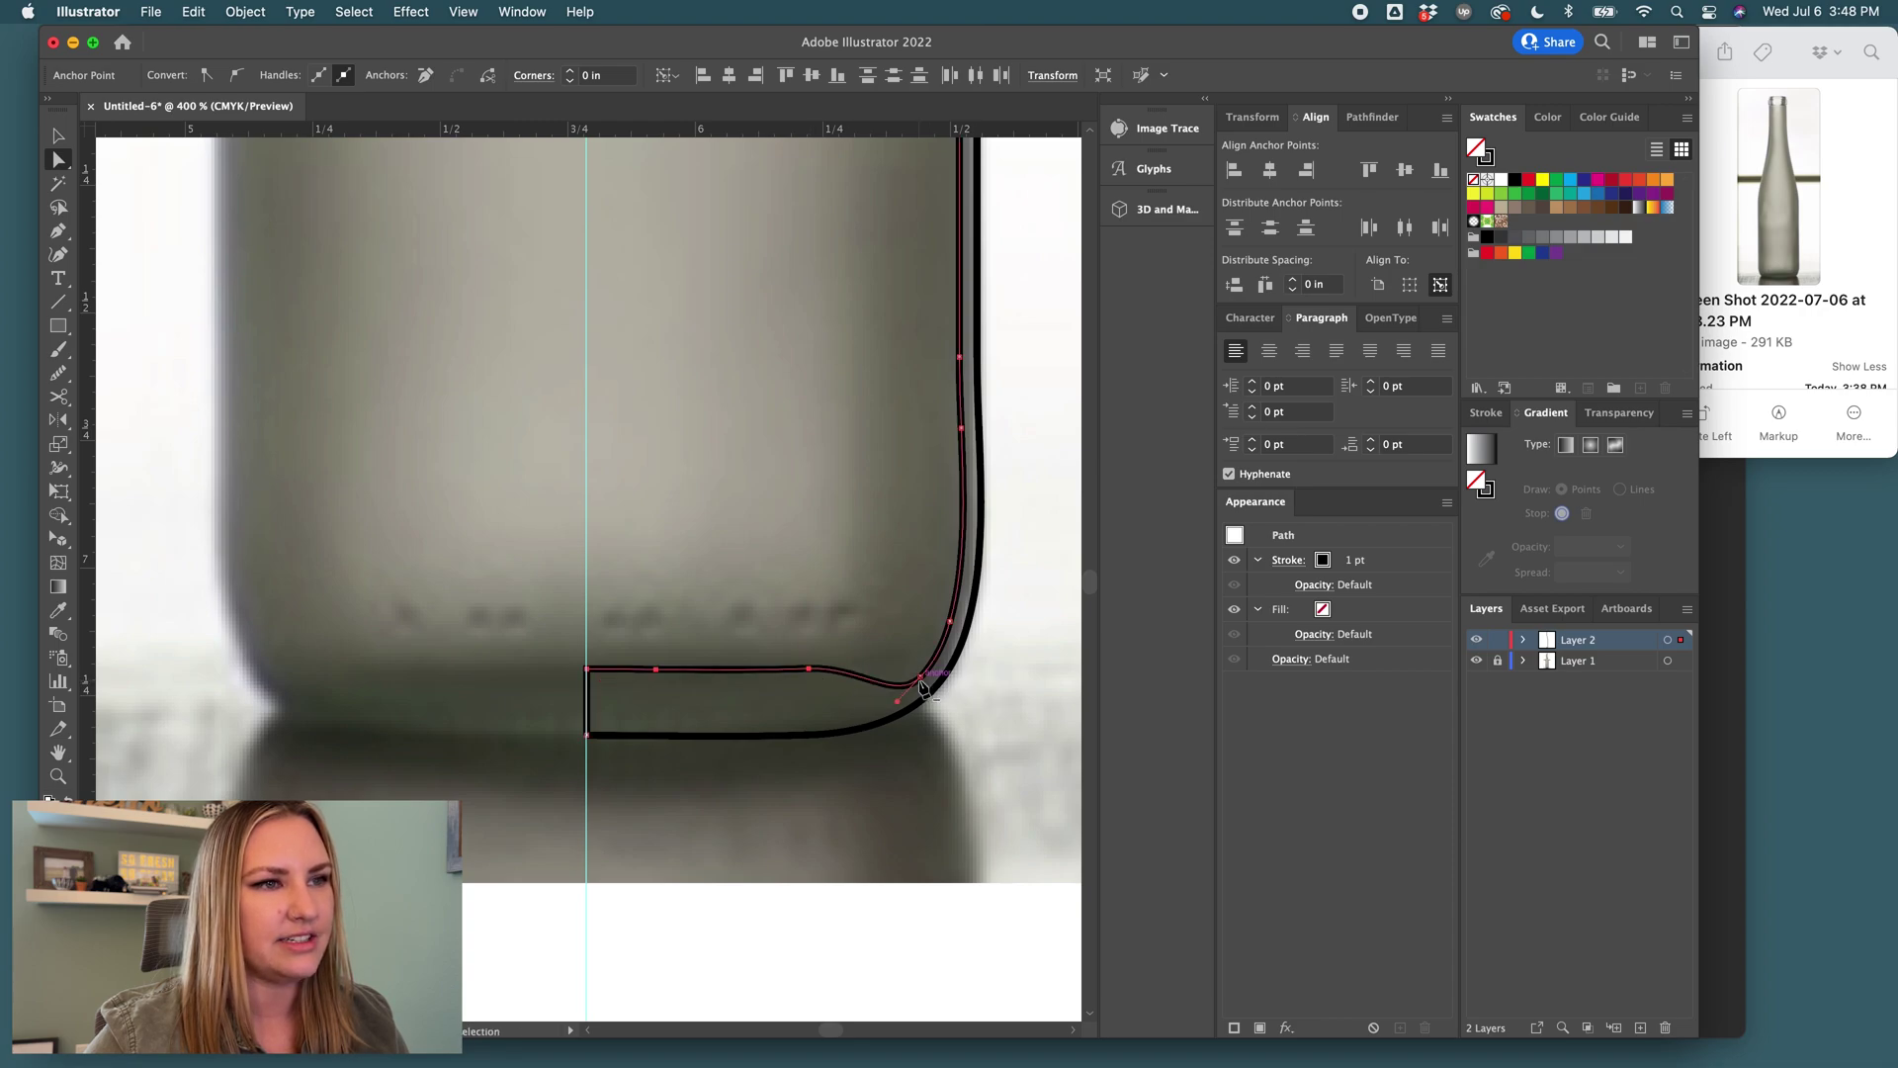
Remove the extra anchor at the inner lower corner and reshape it into a smooth curve with the Anchor Point tool.
{"action": "key", "text": "p"}
{"action": "left_click", "coordinate": [920, 678]}
{"action": "key", "text": "shift+c"}
{"action": "left_click_drag", "start_coordinate": [947, 648], "coordinate": [932, 680]}
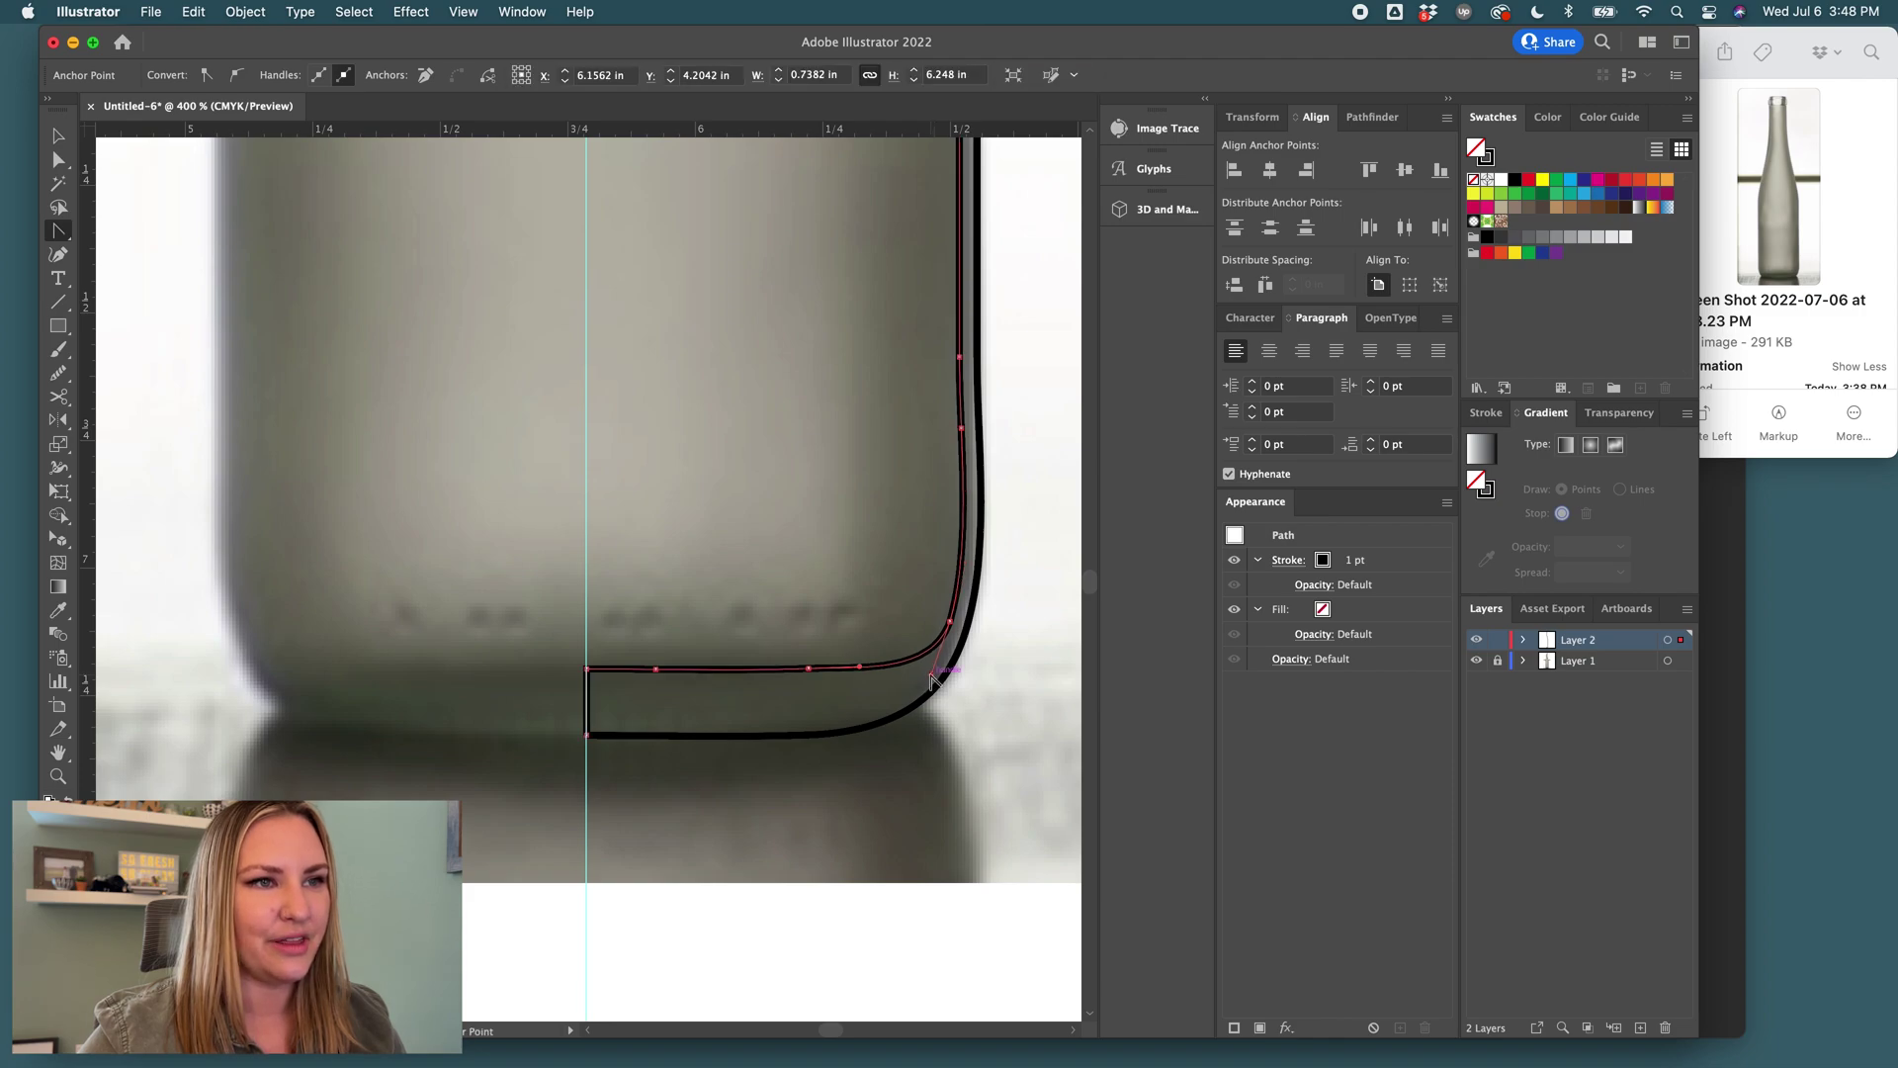
{"action": "key", "text": "super+minus"}
{"action": "key", "text": "super+minus"}
{"action": "key", "text": "super+minus"}
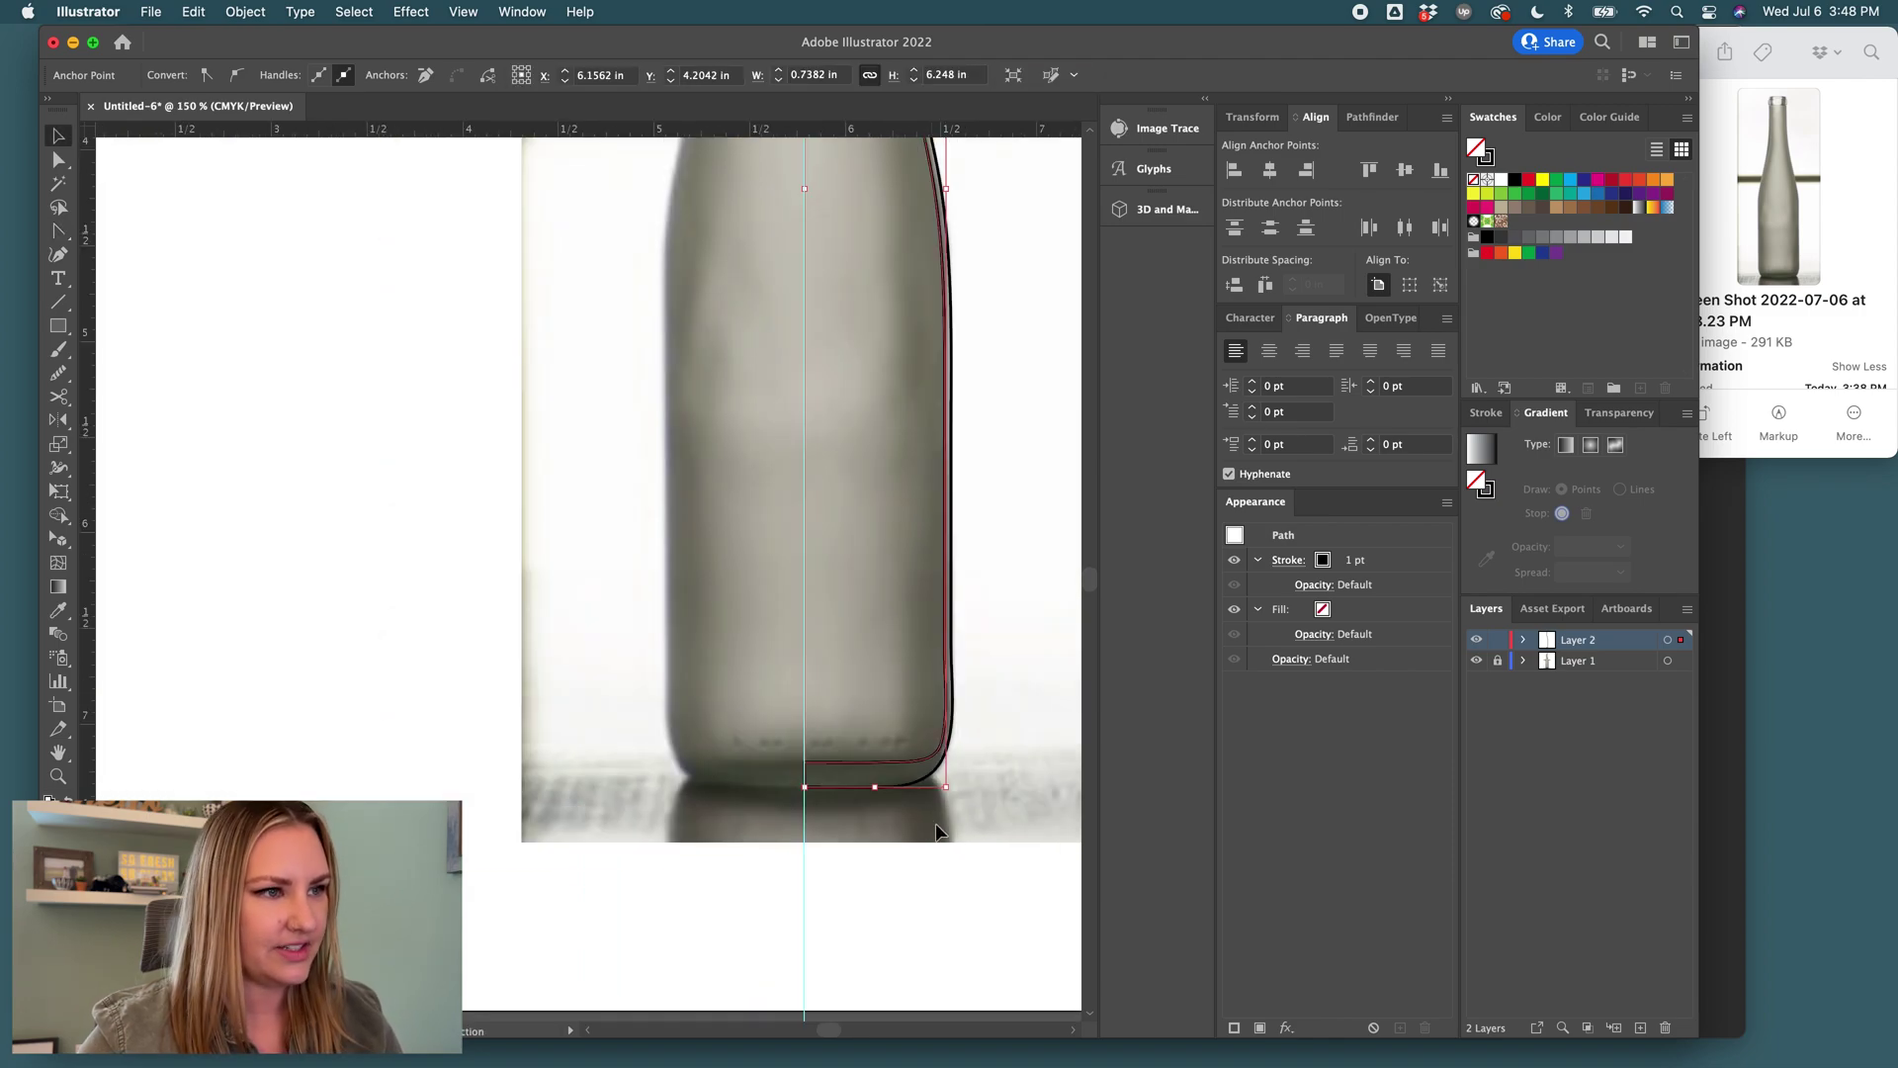
{"action": "left_click", "coordinate": [961, 876]}
Smooth the inner base line from the corner toward the center guide with the Smooth tool.
{"action": "scroll", "coordinate": [905, 775], "scroll_direction": "up", "scroll_amount": 4, "text": "alt"}
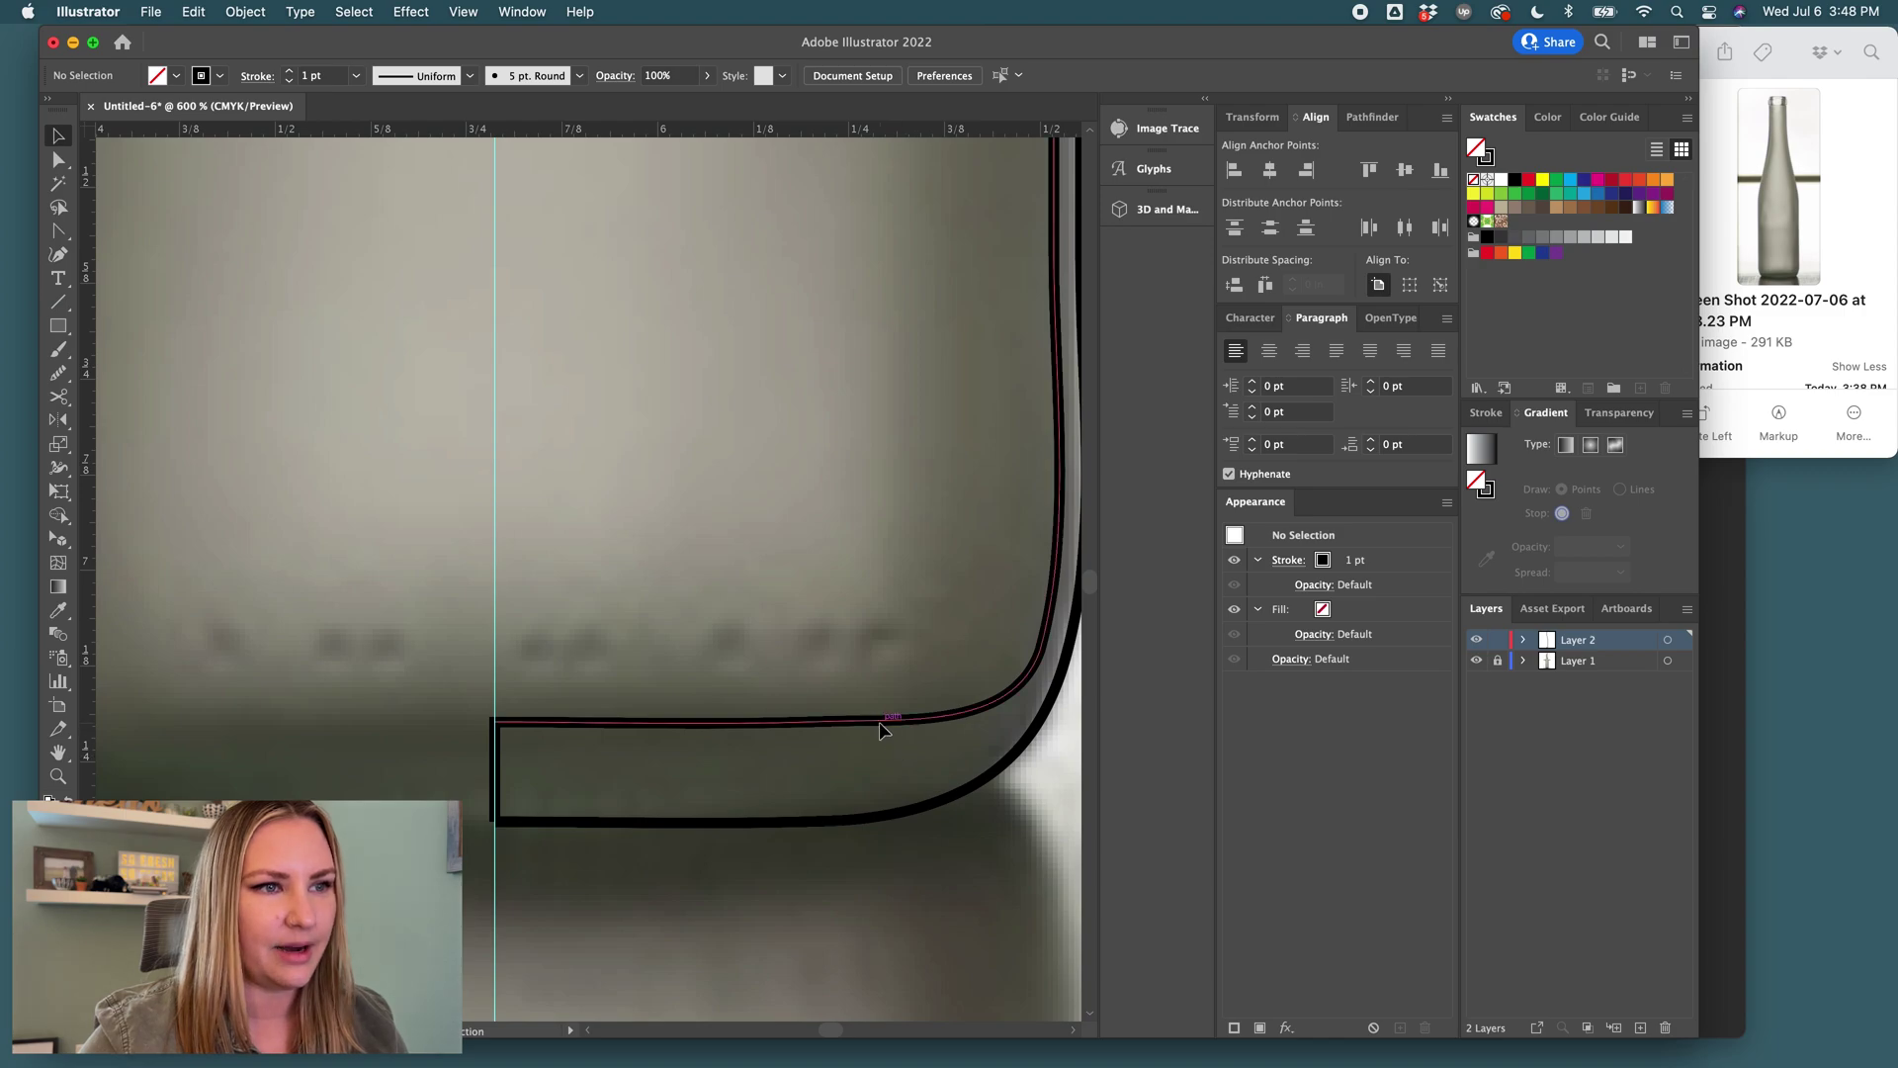
{"action": "left_click", "coordinate": [882, 726]}
{"action": "key", "text": "n"}
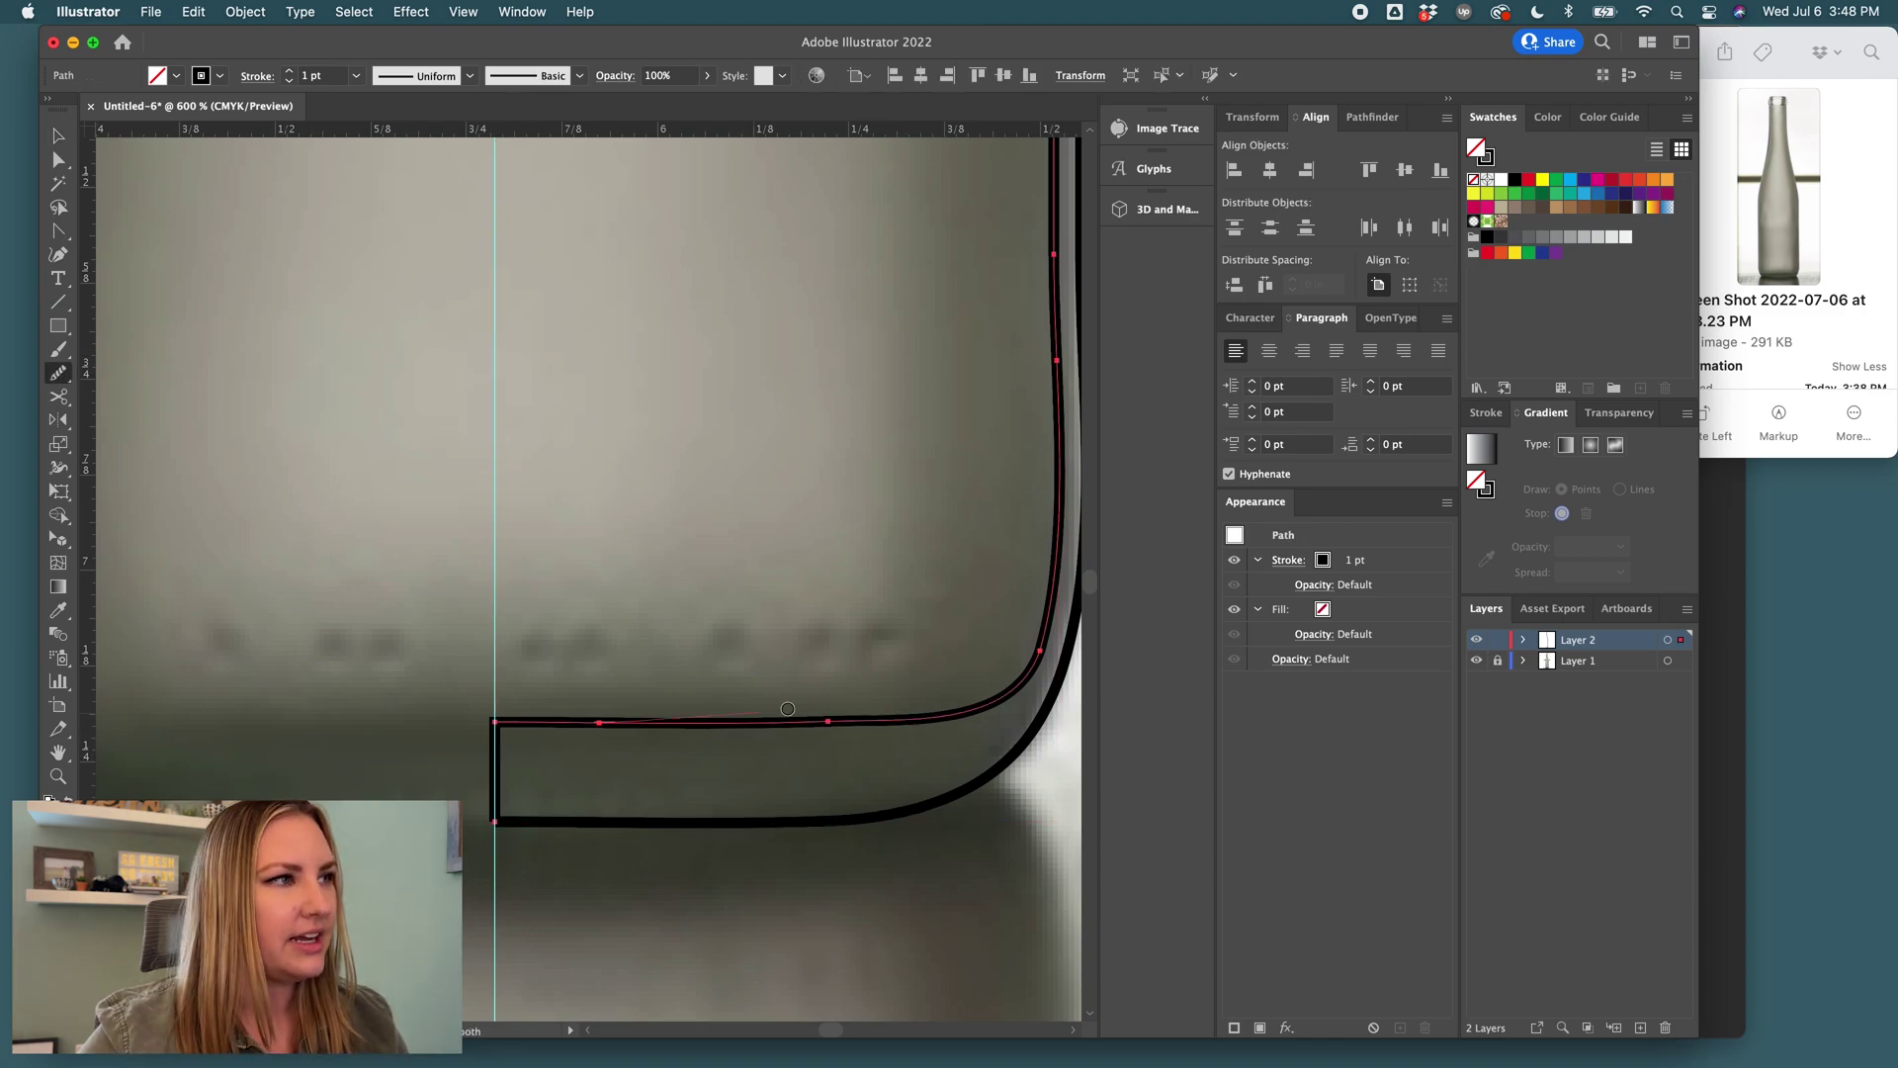
{"action": "left_click_drag", "start_coordinate": [952, 712], "coordinate": [578, 729]}
{"action": "key", "text": "v"}
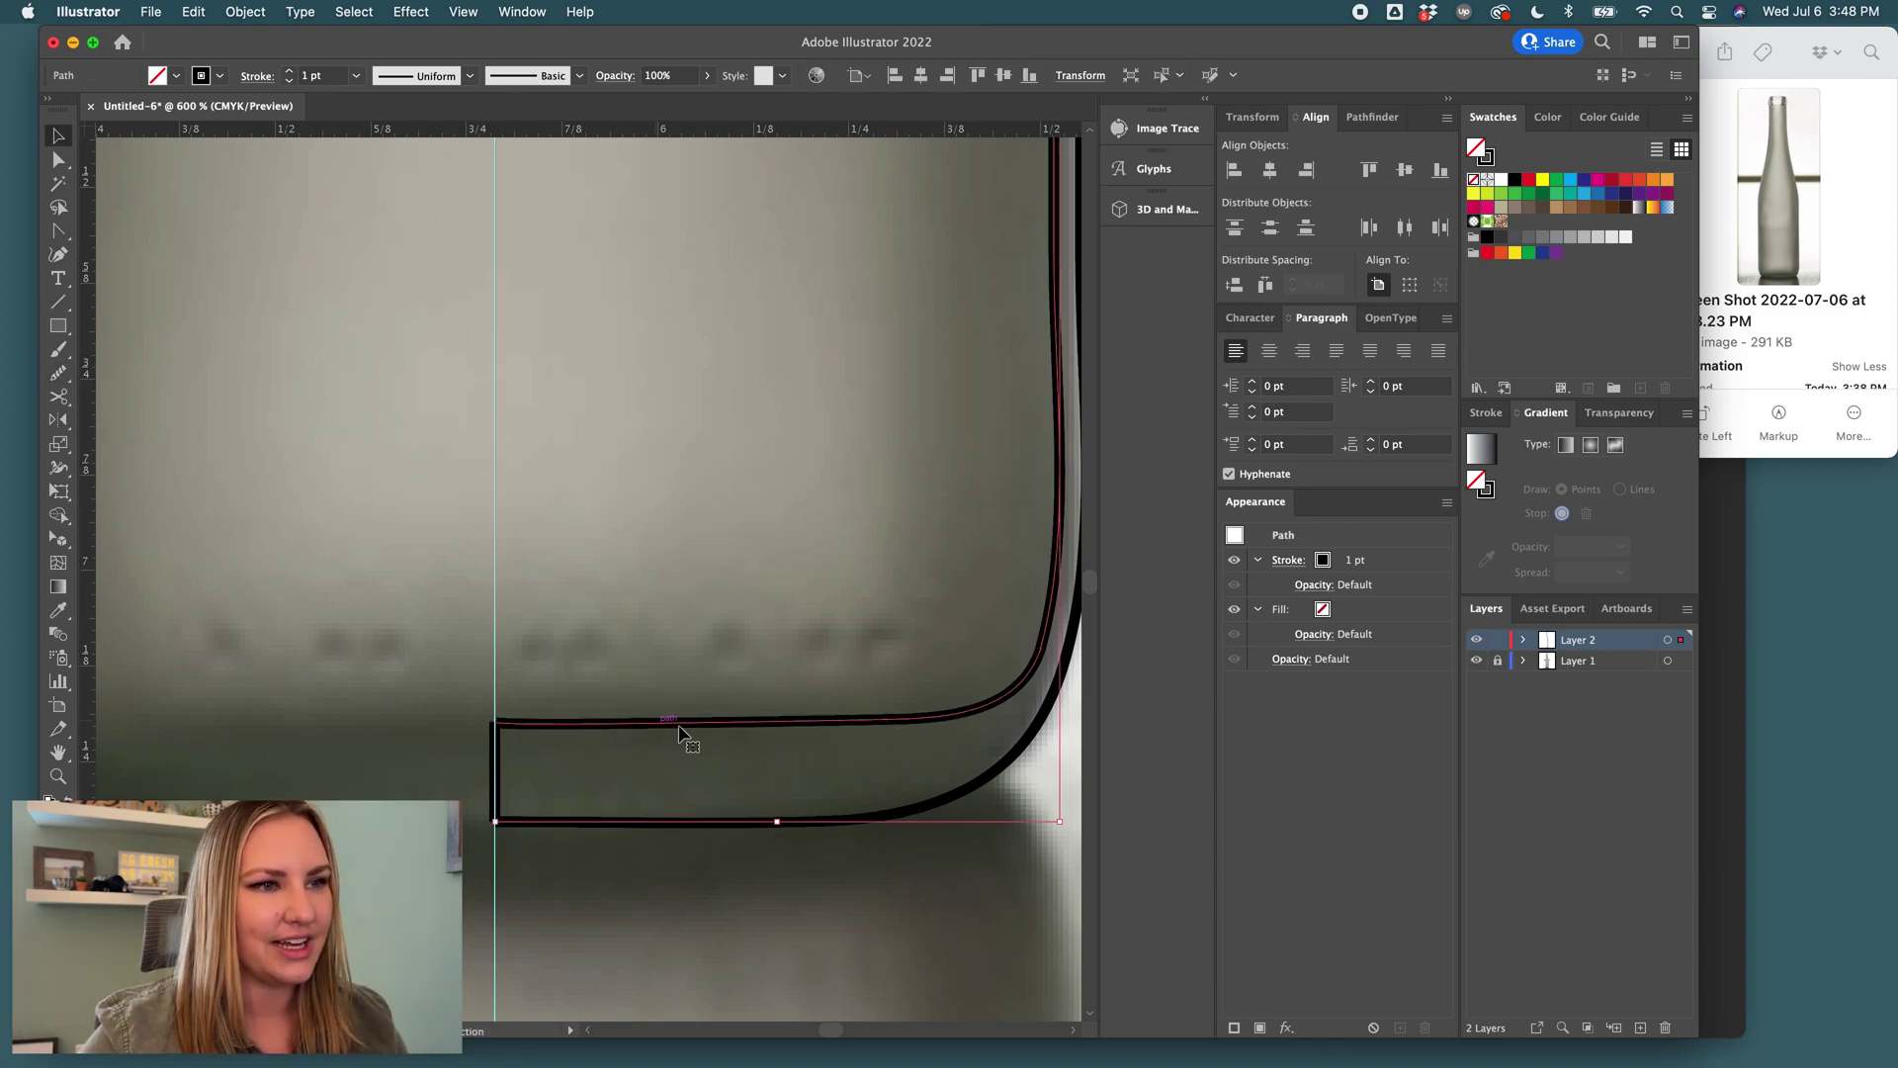
{"action": "scroll", "coordinate": [700, 731], "scroll_direction": "down", "scroll_amount": 6, "text": "alt"}
{"action": "left_click", "coordinate": [743, 831]}
Join the inner and outer wall paths into one shape and swap its stroke and fill for a solid black fill.
{"action": "scroll", "coordinate": [756, 801], "scroll_direction": "up", "scroll_amount": 2, "text": "alt"}
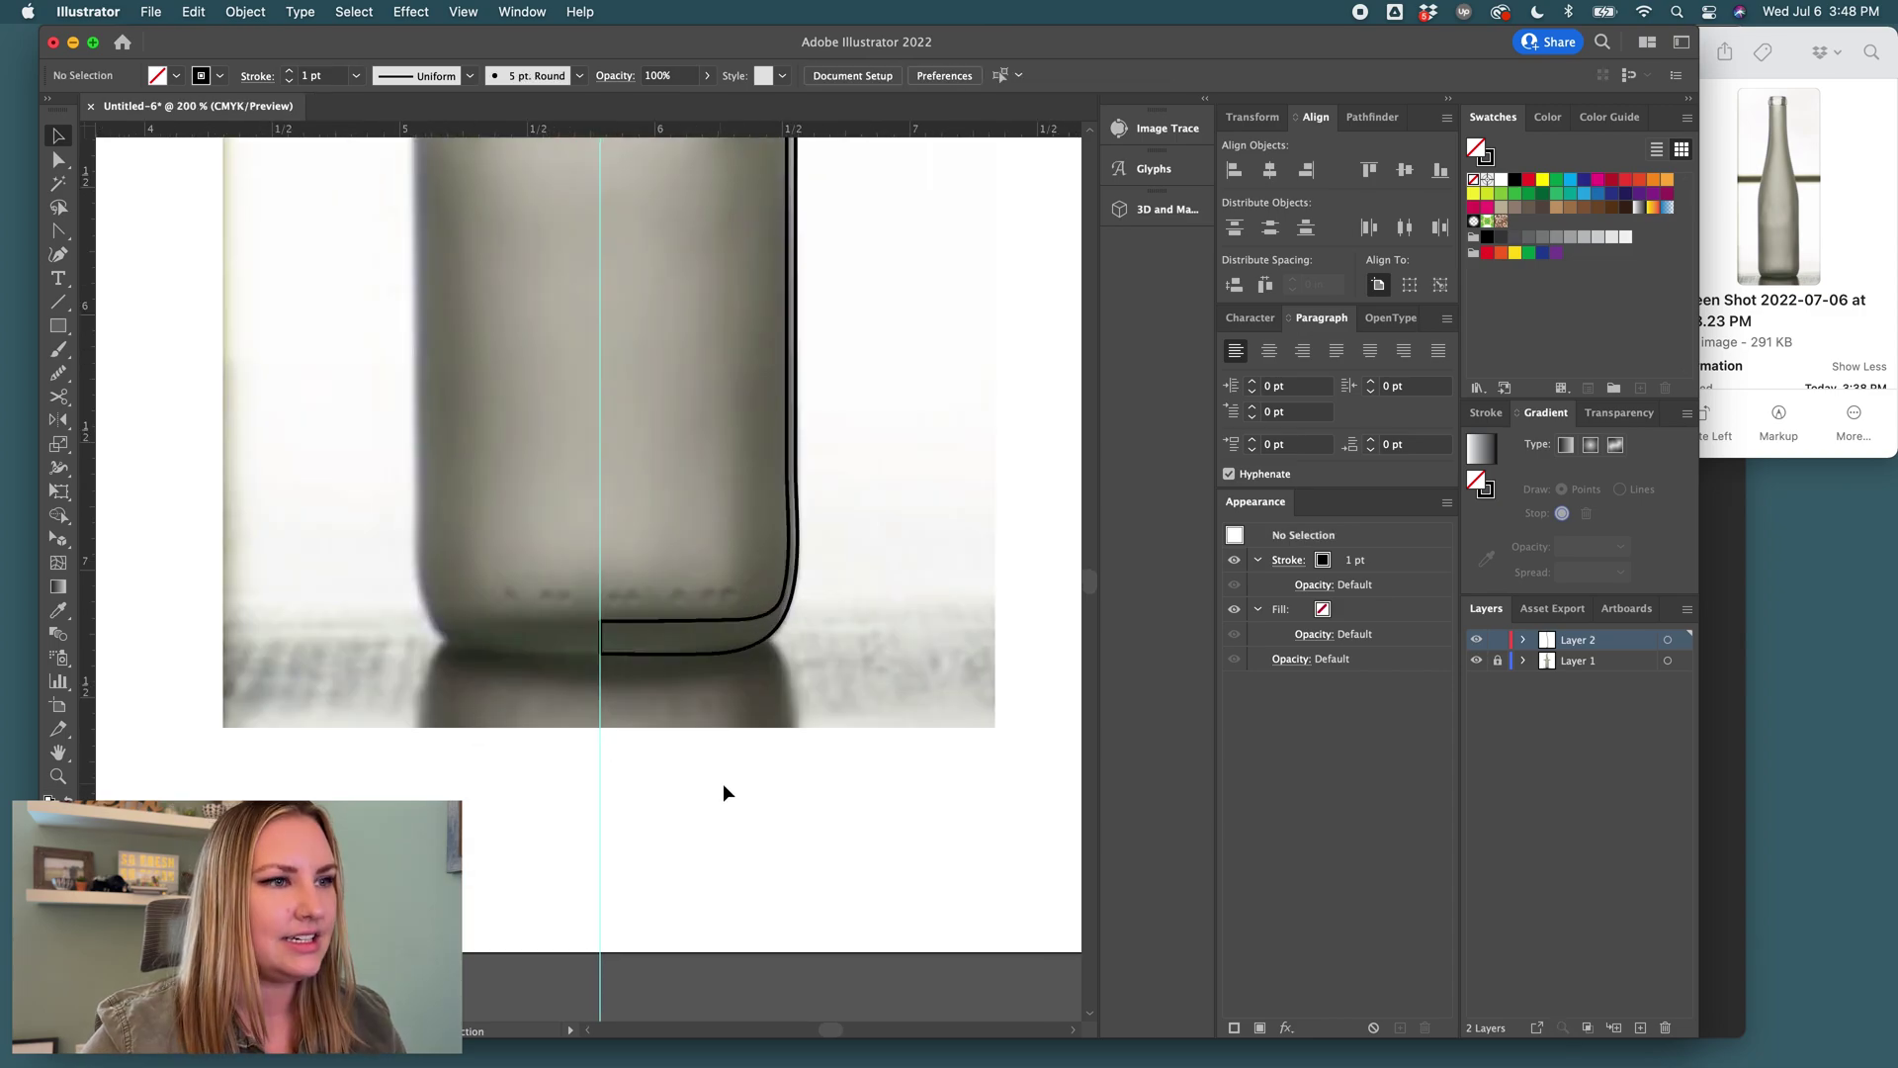
{"action": "left_click_drag", "start_coordinate": [770, 796], "coordinate": [679, 519]}
{"action": "key", "text": "super+a"}
{"action": "scroll", "coordinate": [768, 716], "scroll_direction": "up", "scroll_amount": 3}
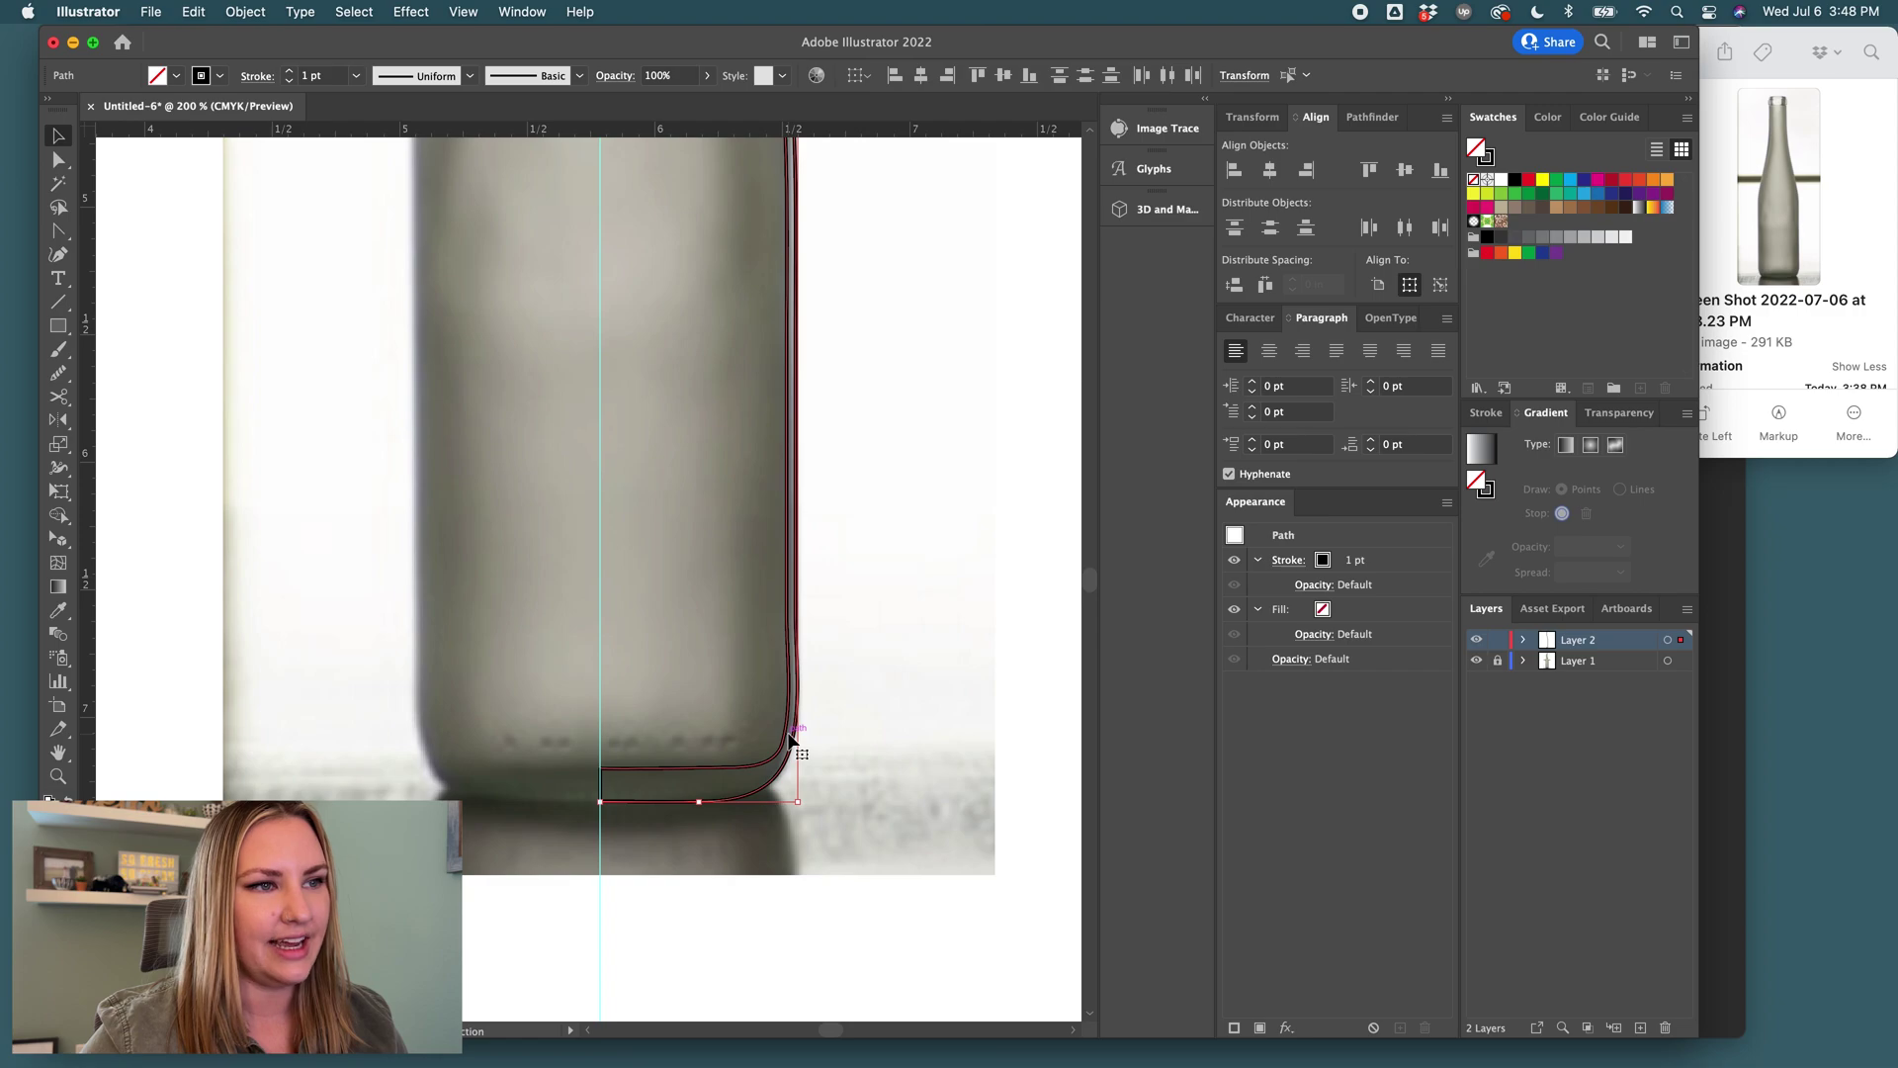
{"action": "key", "text": "super+j"}
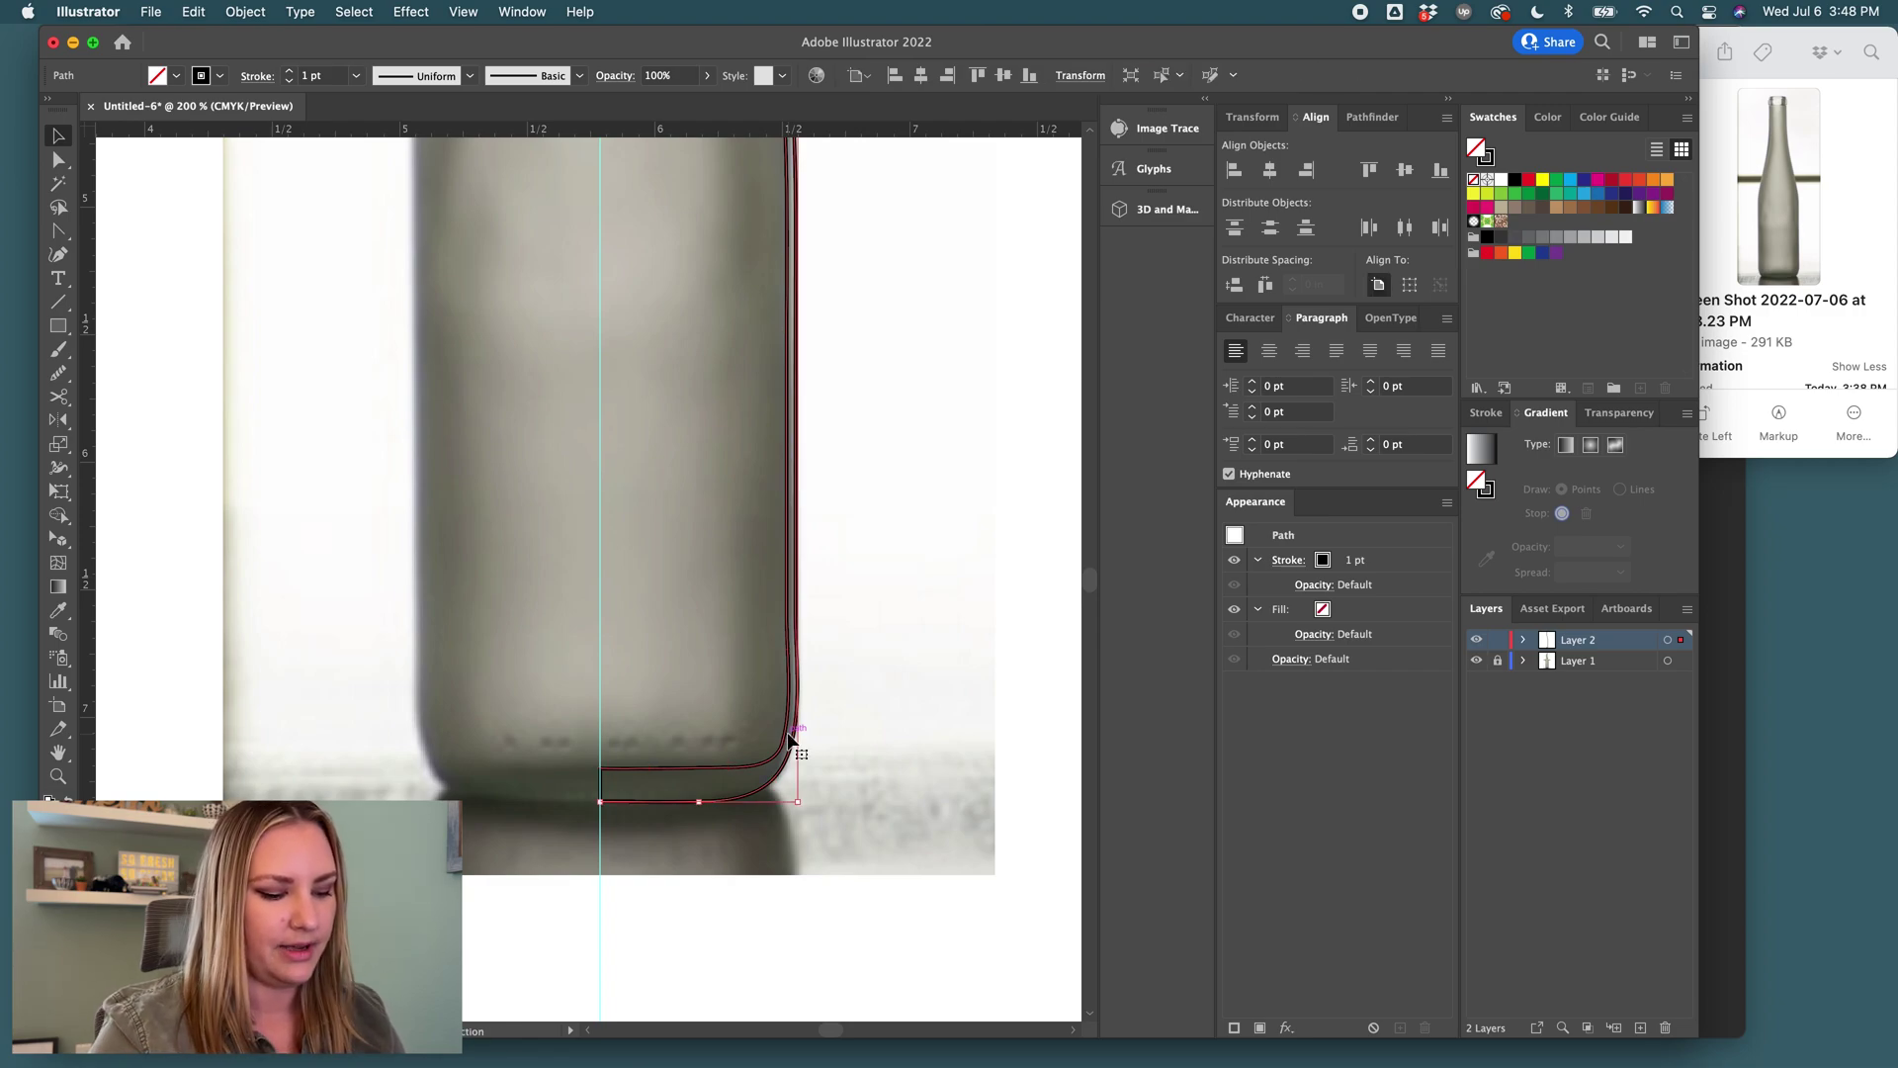
{"action": "key", "text": "shift+x"}
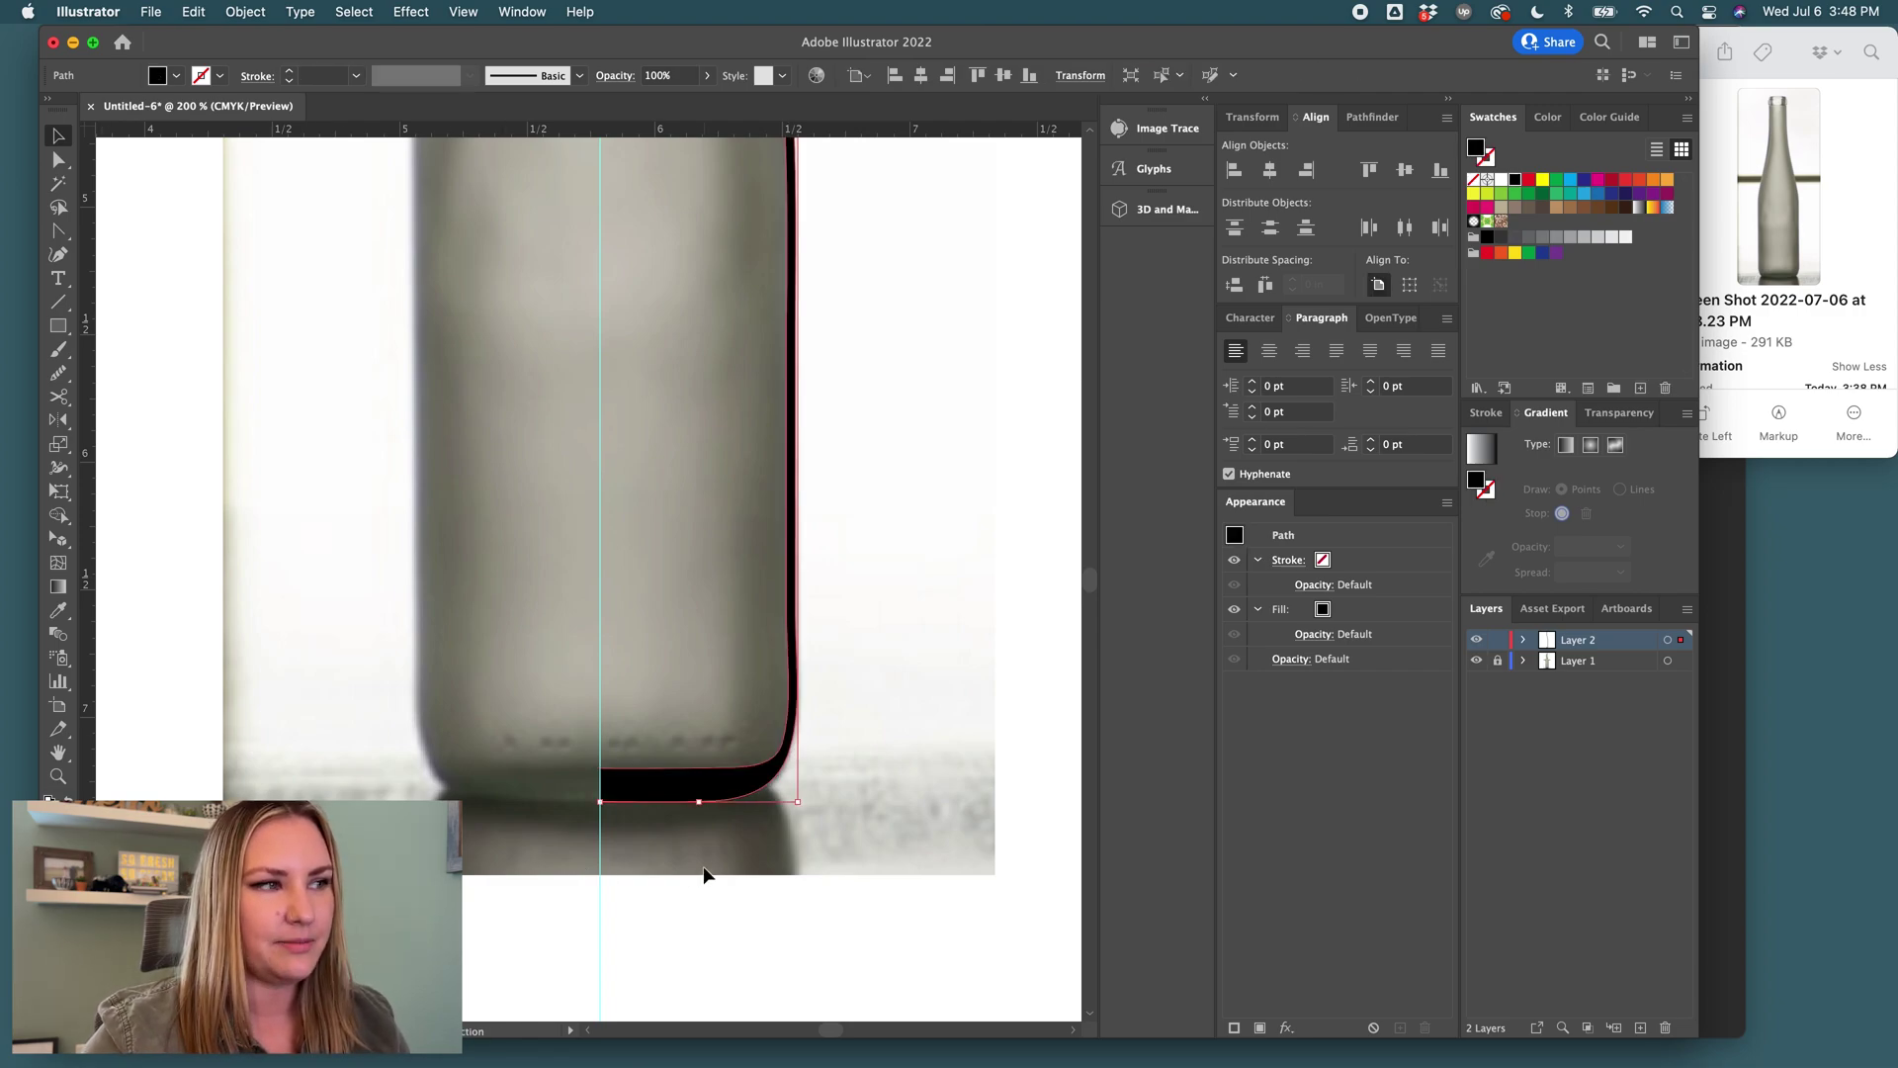
{"action": "key", "text": "super+minus"}
{"action": "scroll", "coordinate": [890, 814], "scroll_direction": "up", "scroll_amount": 3}
{"action": "scroll", "coordinate": [890, 816], "scroll_direction": "up", "scroll_amount": 2}
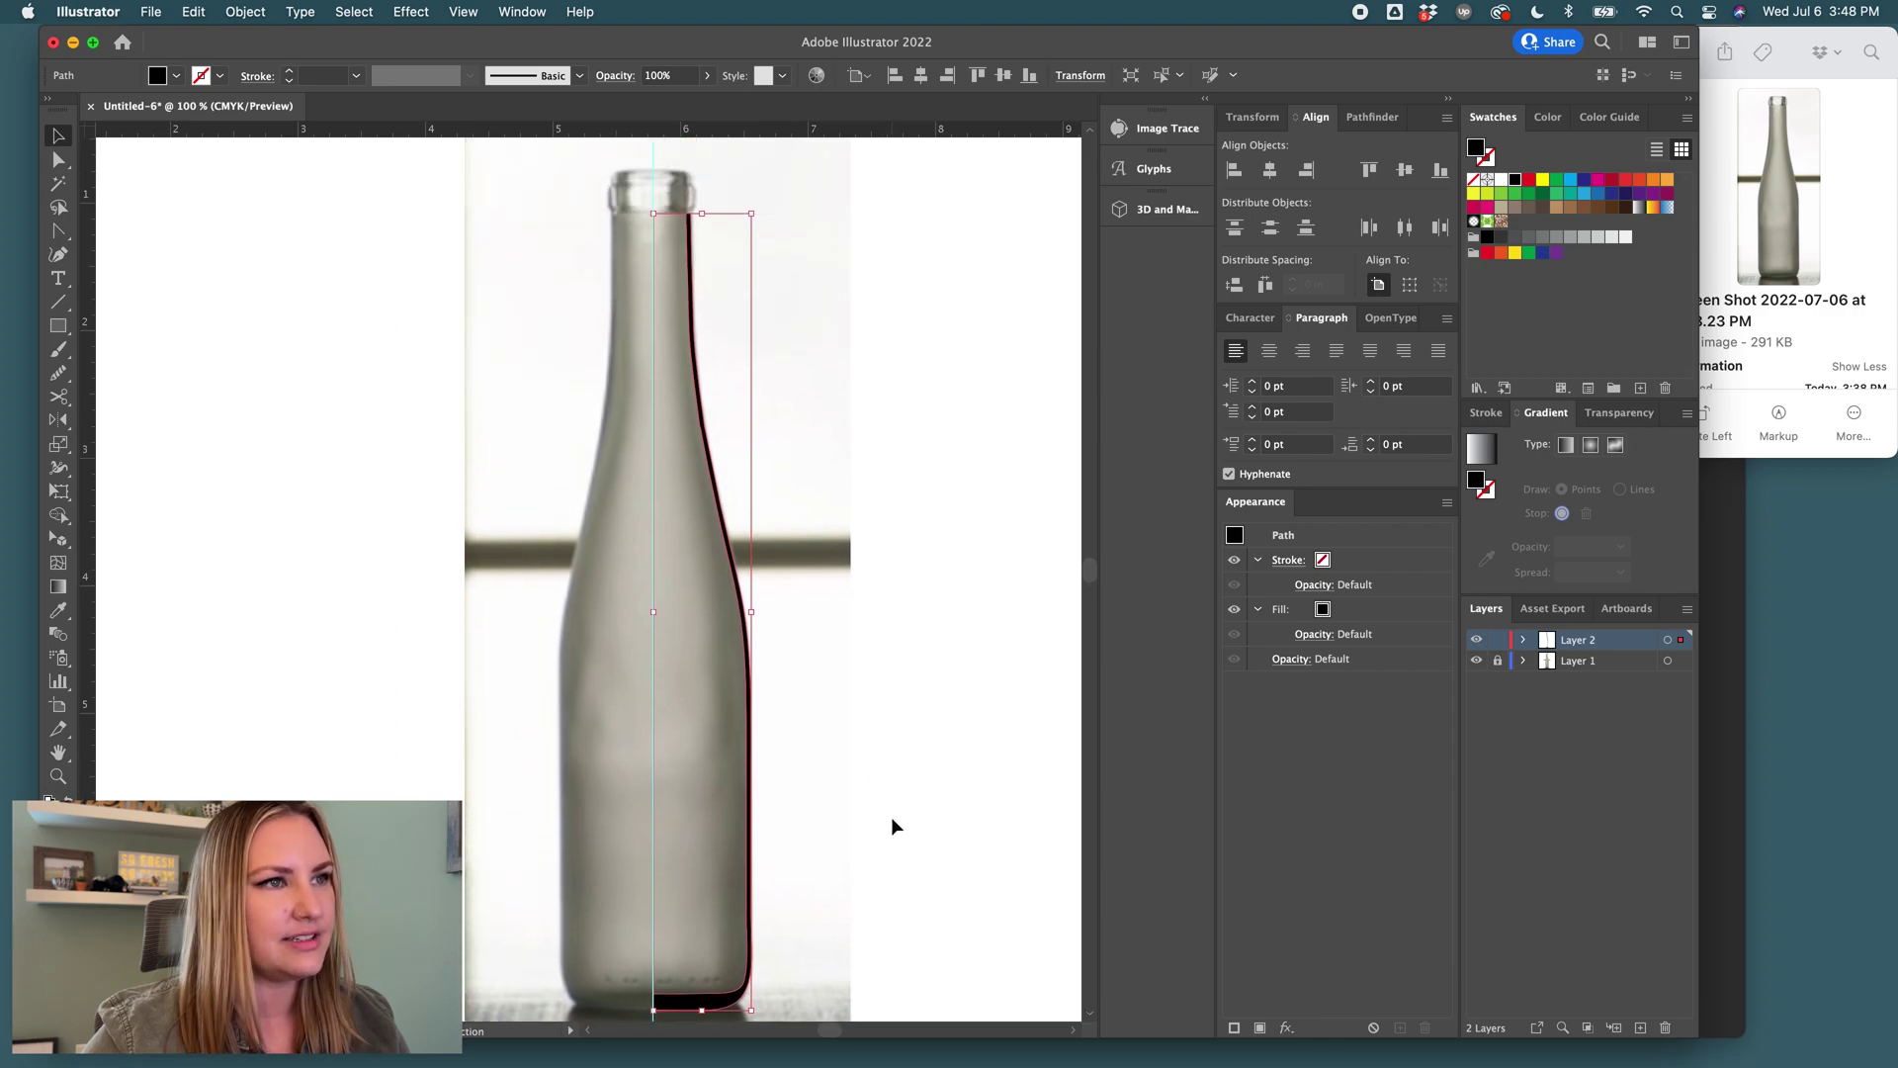
{"action": "scroll", "coordinate": [891, 817], "scroll_direction": "down", "scroll_amount": 3}
{"action": "scroll", "coordinate": [892, 817], "scroll_direction": "up", "scroll_amount": 3}
{"action": "scroll", "coordinate": [894, 817], "scroll_direction": "up", "scroll_amount": 1}
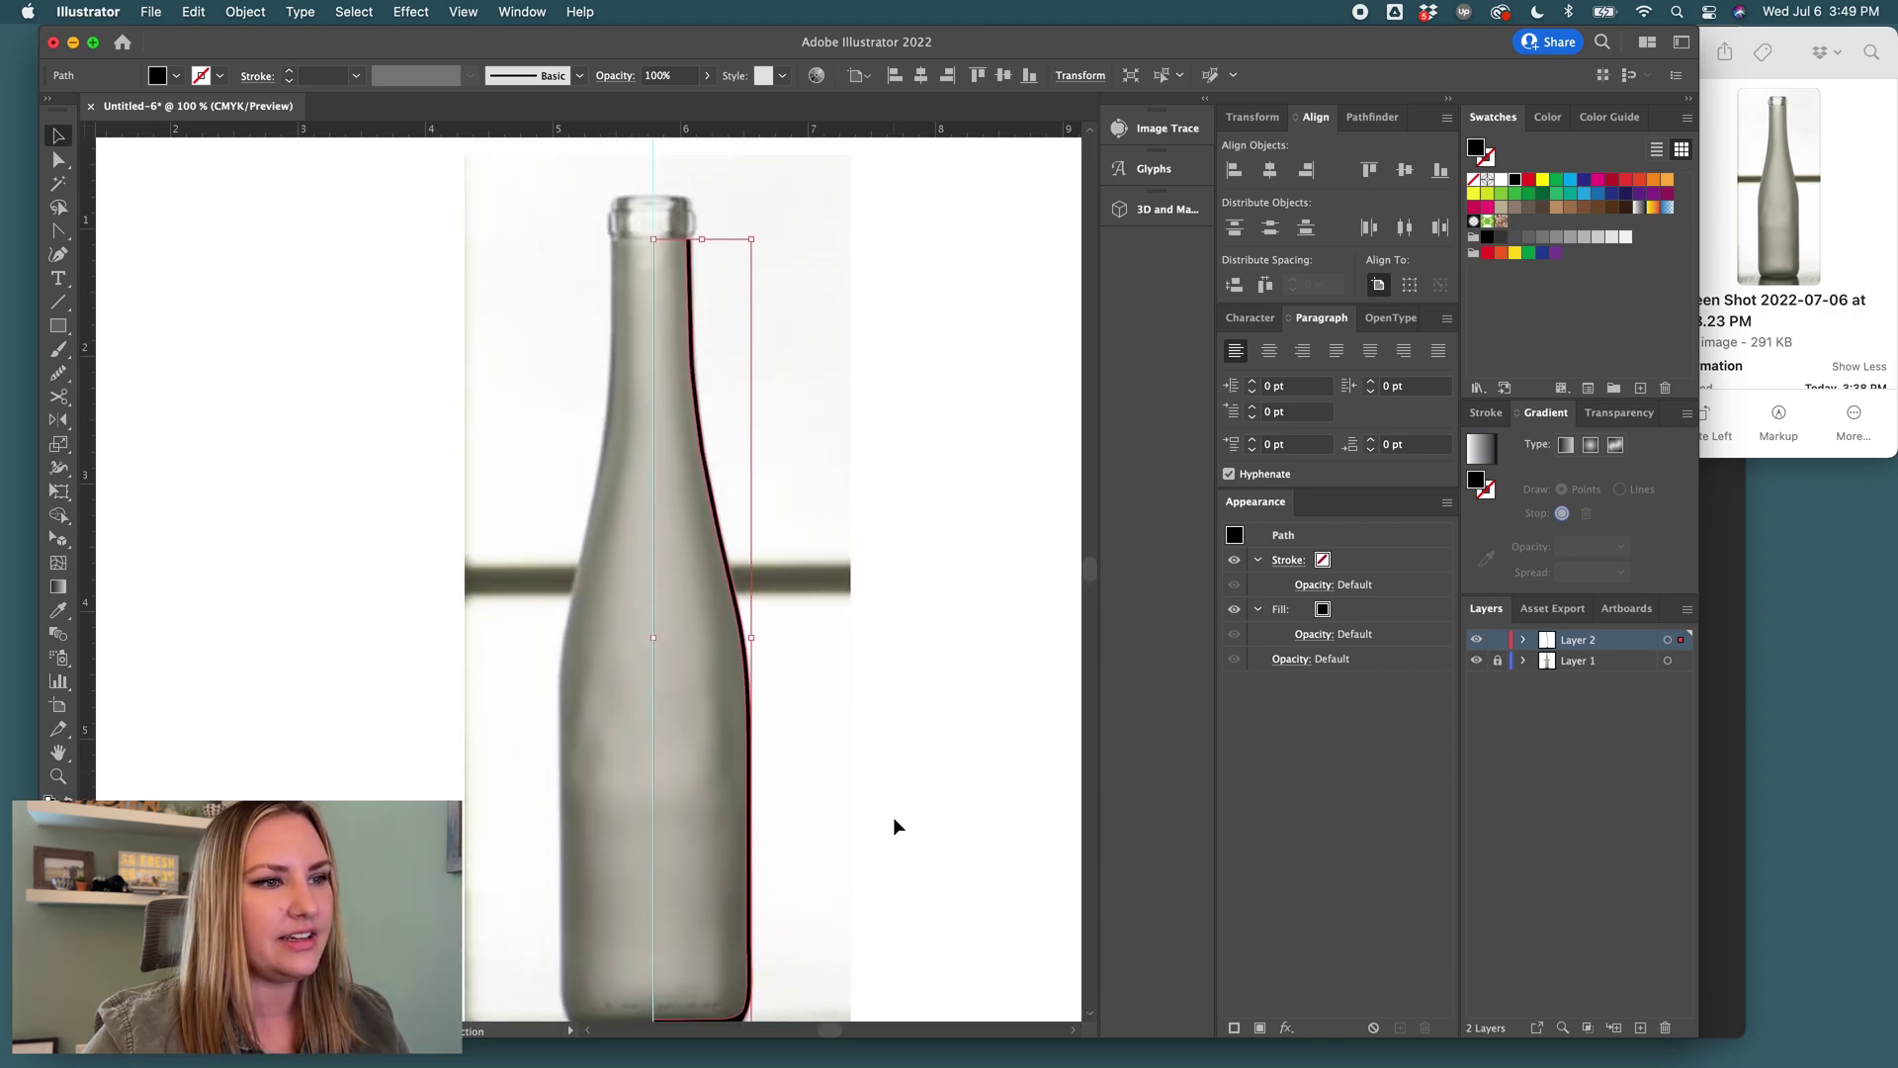
{"action": "left_click", "coordinate": [894, 818]}
Draw the lip's straight lower edge from the center guide to the neck's outer edge with the Pen tool.
{"action": "scroll", "coordinate": [893, 817], "scroll_direction": "up", "scroll_amount": 4}
{"action": "scroll", "coordinate": [682, 385], "scroll_direction": "up", "scroll_amount": 4, "text": "alt"}
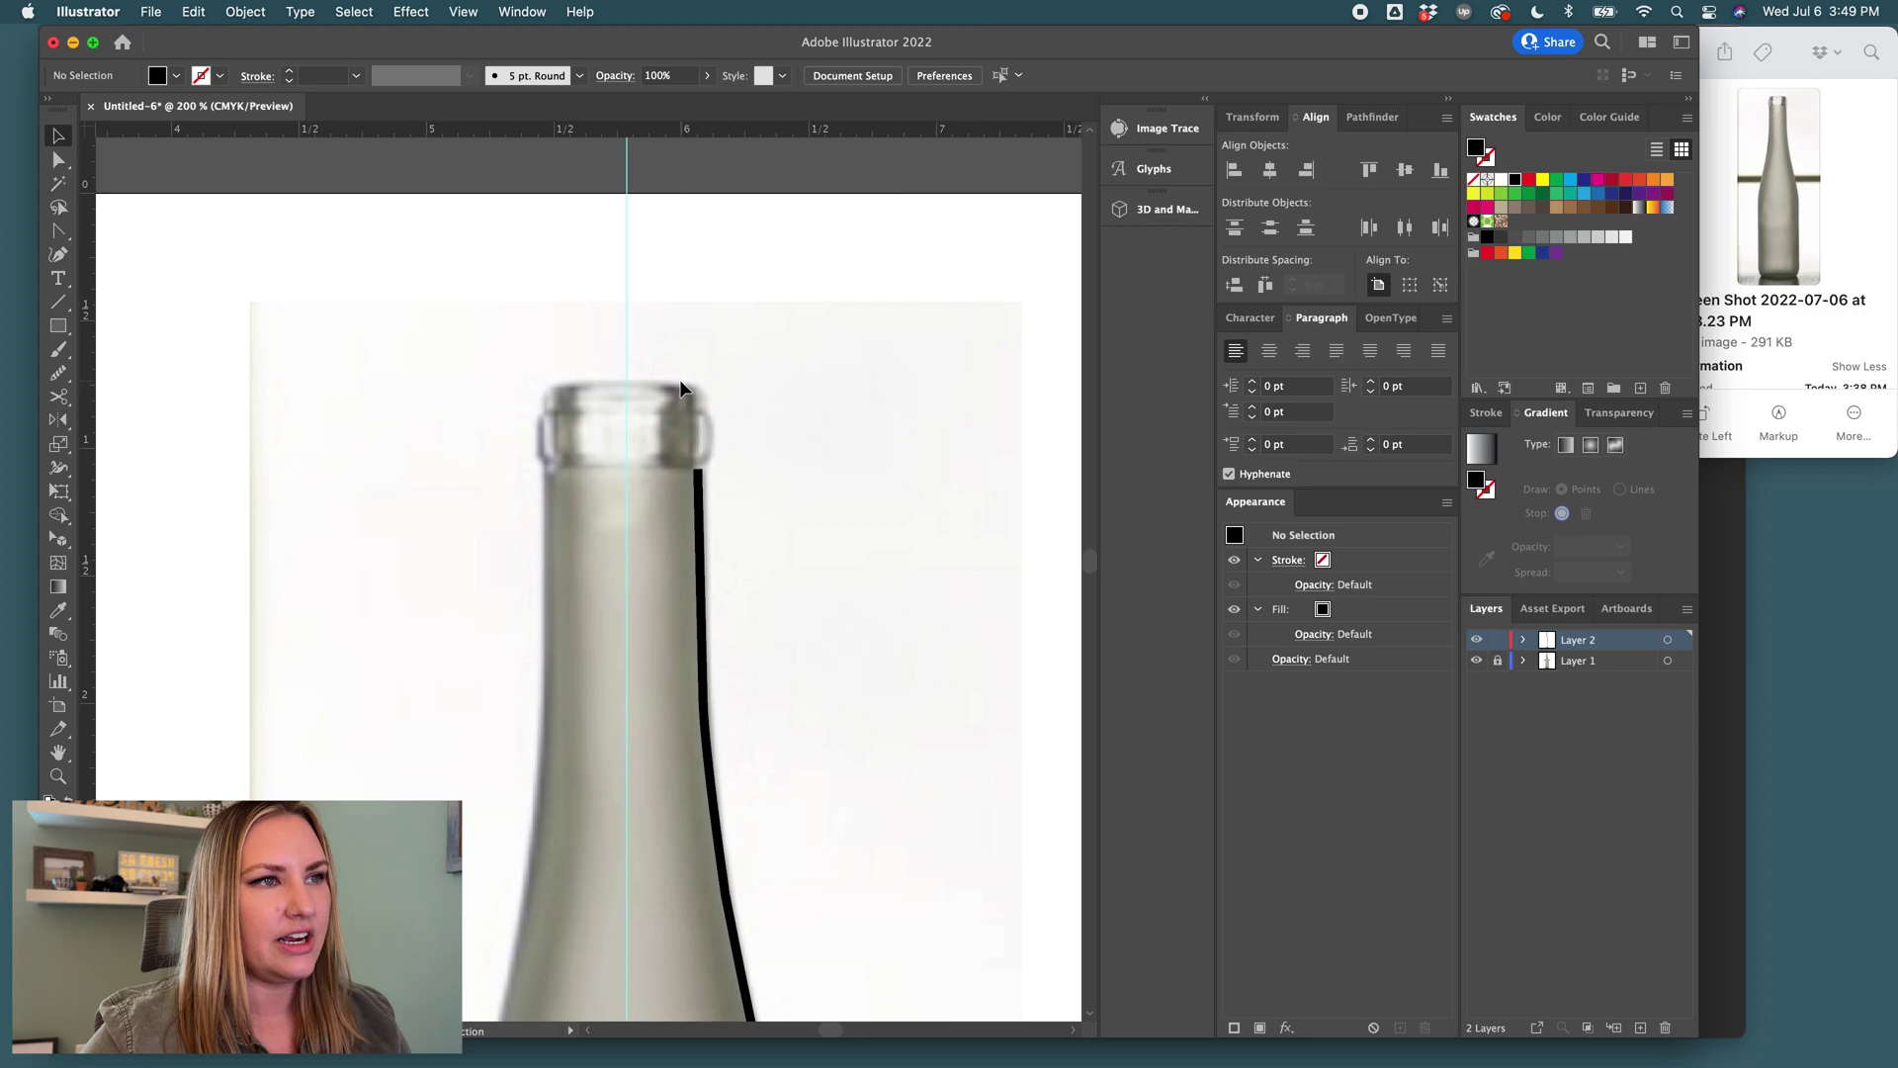
{"action": "scroll", "coordinate": [698, 431], "scroll_direction": "up", "scroll_amount": 1, "text": "alt"}
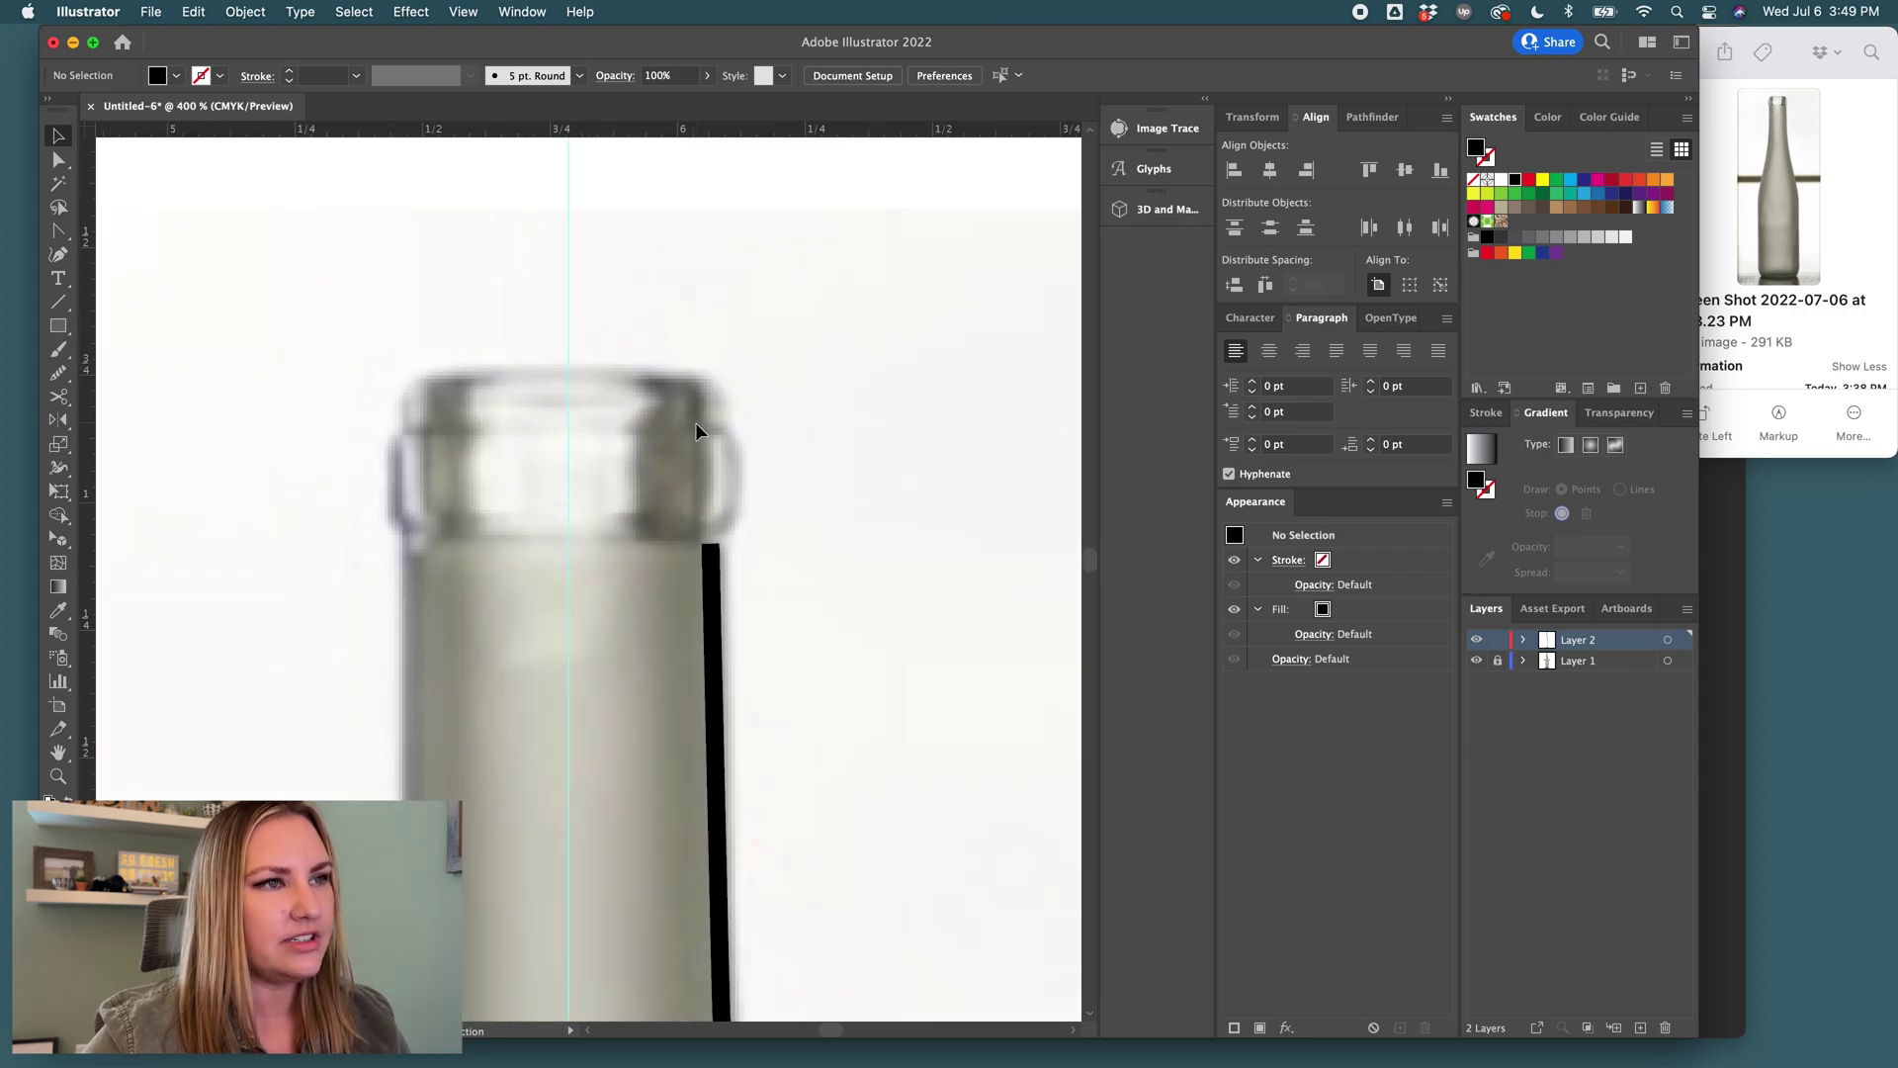
{"action": "scroll", "coordinate": [657, 482], "scroll_direction": "down", "scroll_amount": 2, "text": "alt"}
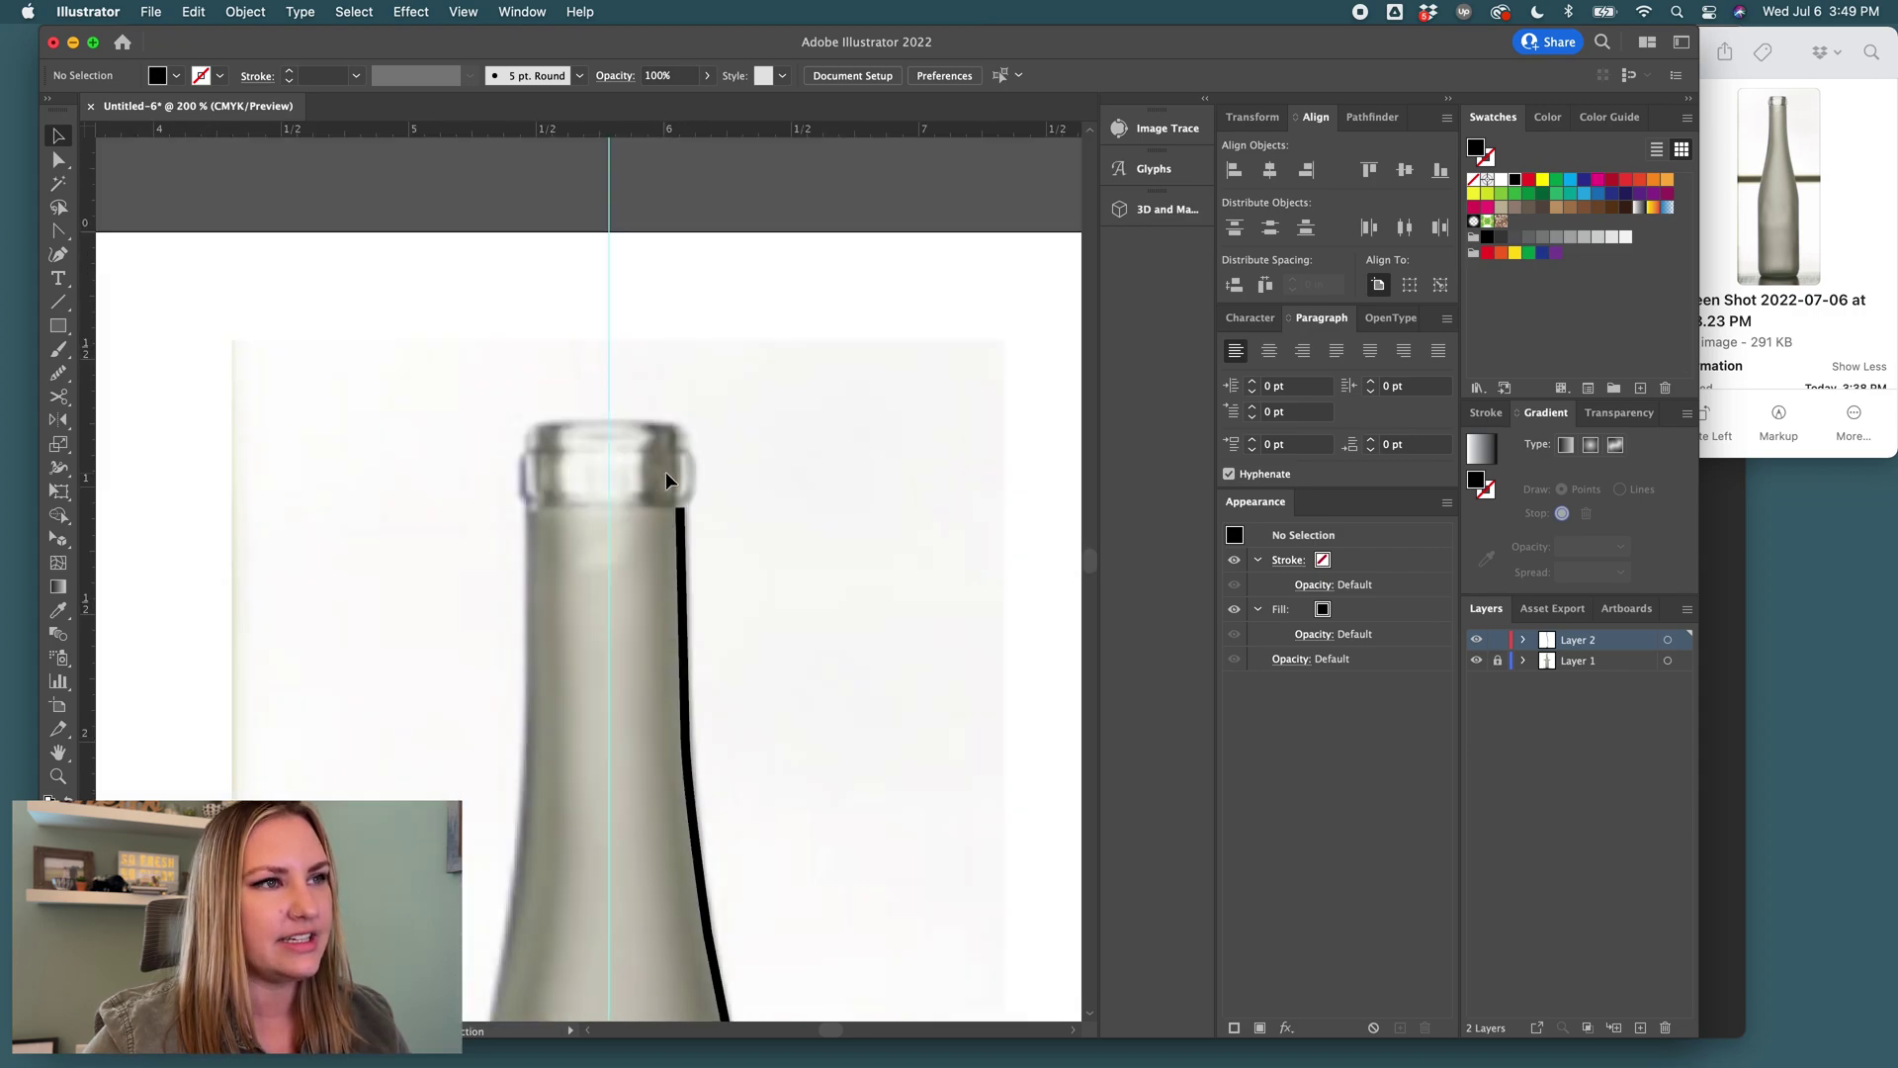
{"action": "key", "text": "p"}
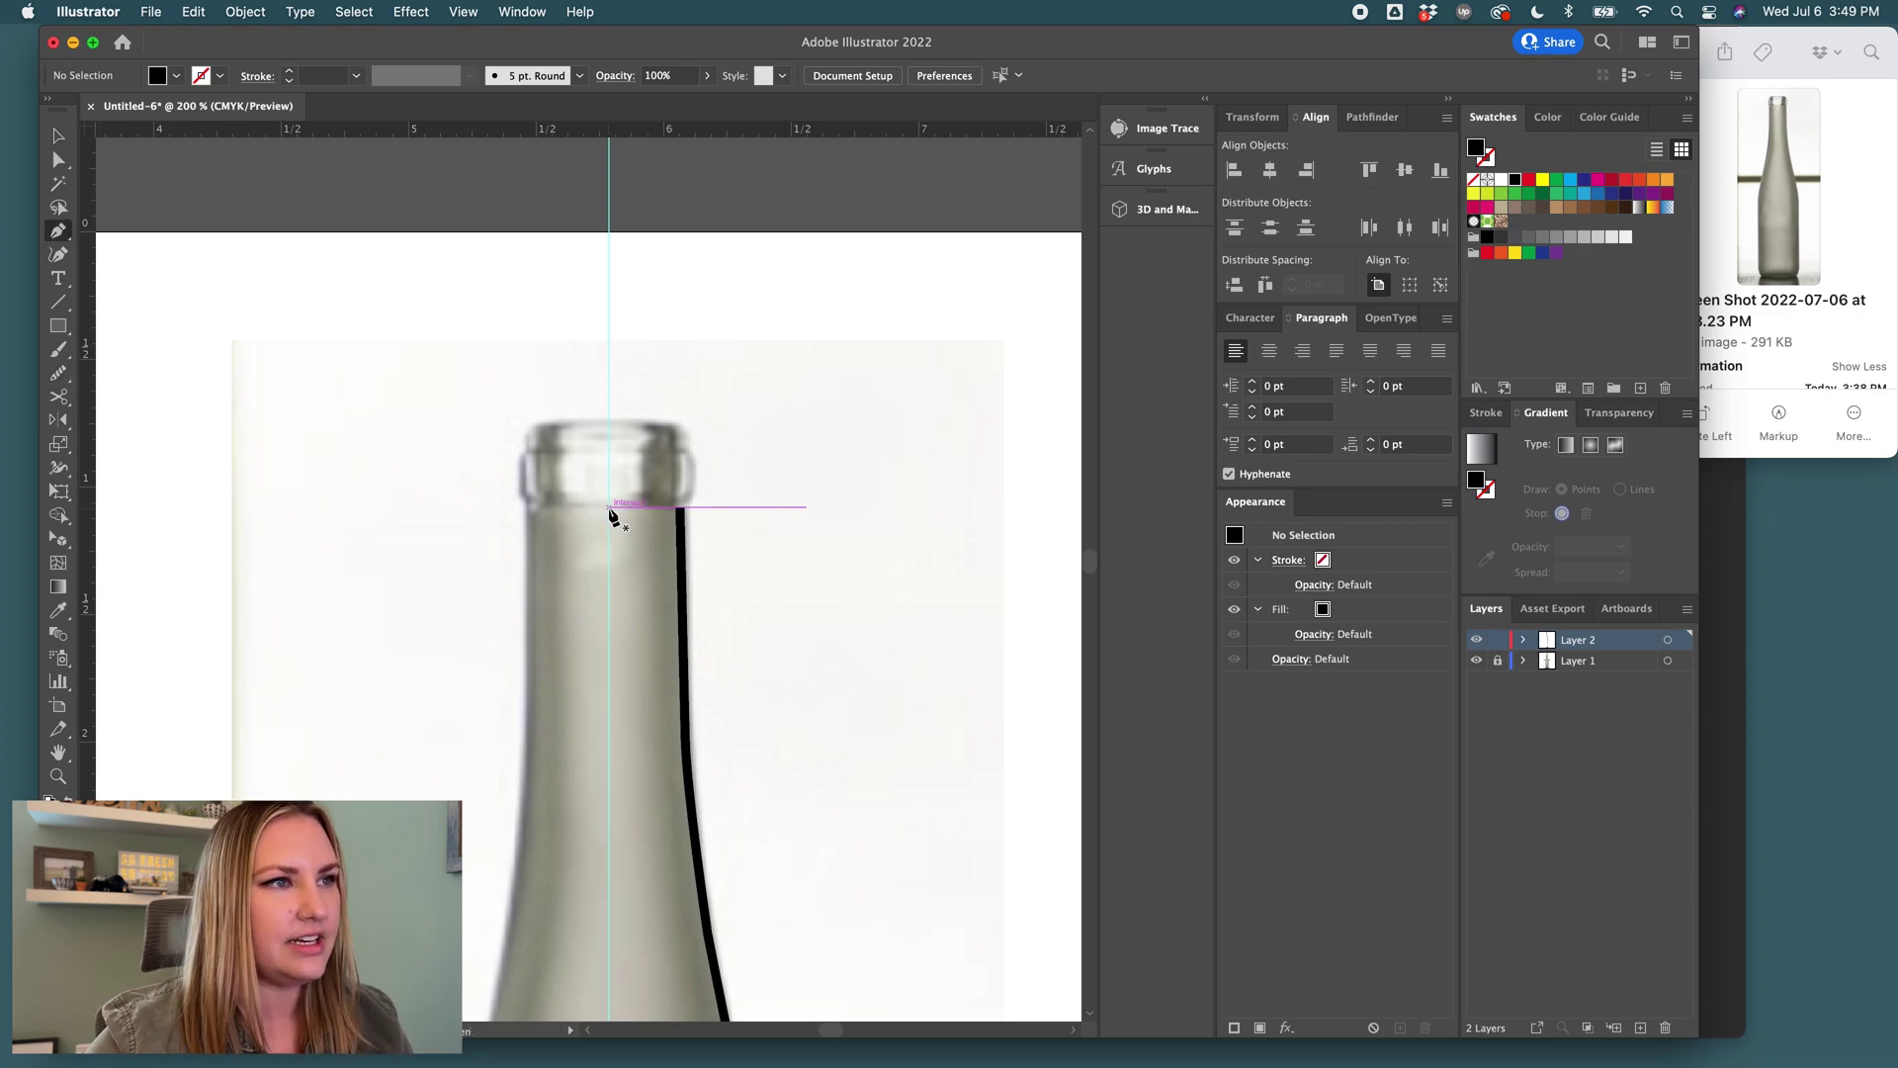
{"action": "left_click", "coordinate": [608, 508]}
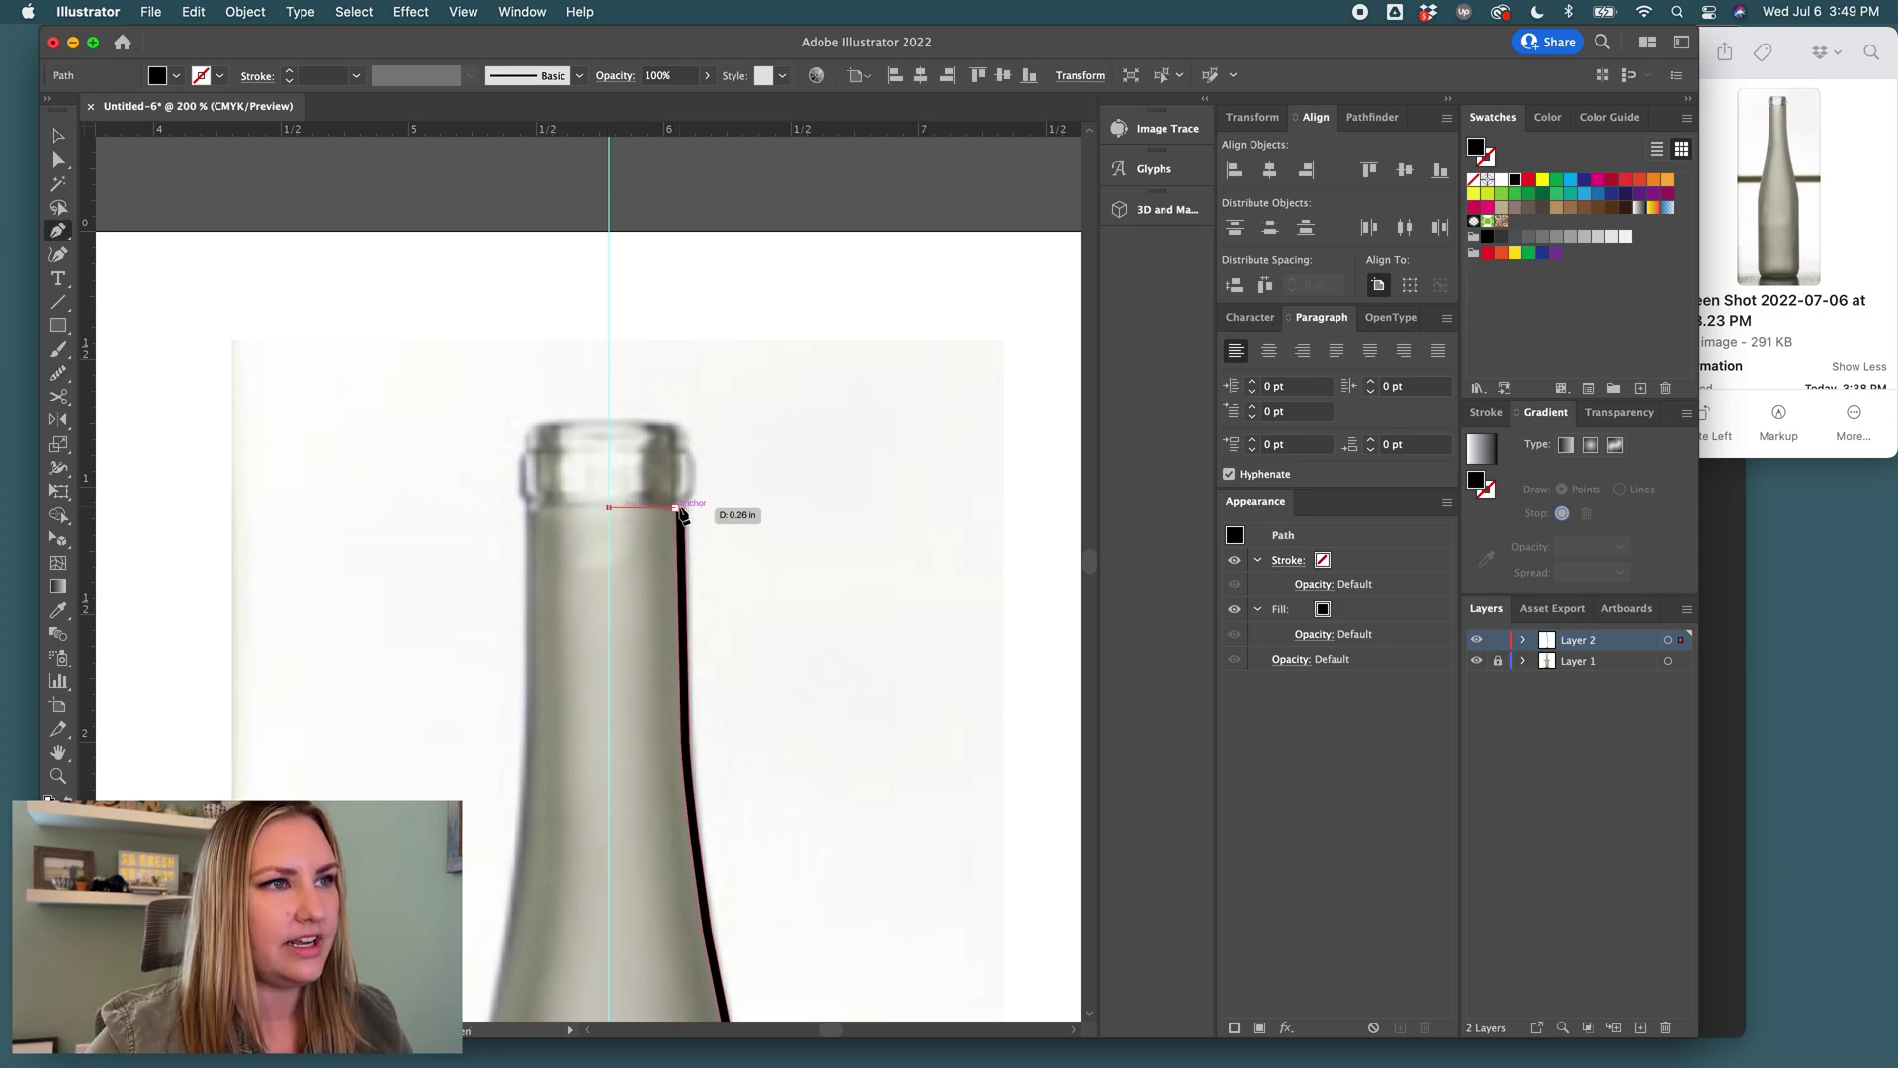
{"action": "left_click", "coordinate": [684, 507]}
{"action": "scroll", "coordinate": [689, 509], "scroll_direction": "up", "scroll_amount": 4, "text": "alt"}
{"action": "scroll", "coordinate": [695, 489], "scroll_direction": "down", "scroll_amount": 3, "text": "alt"}
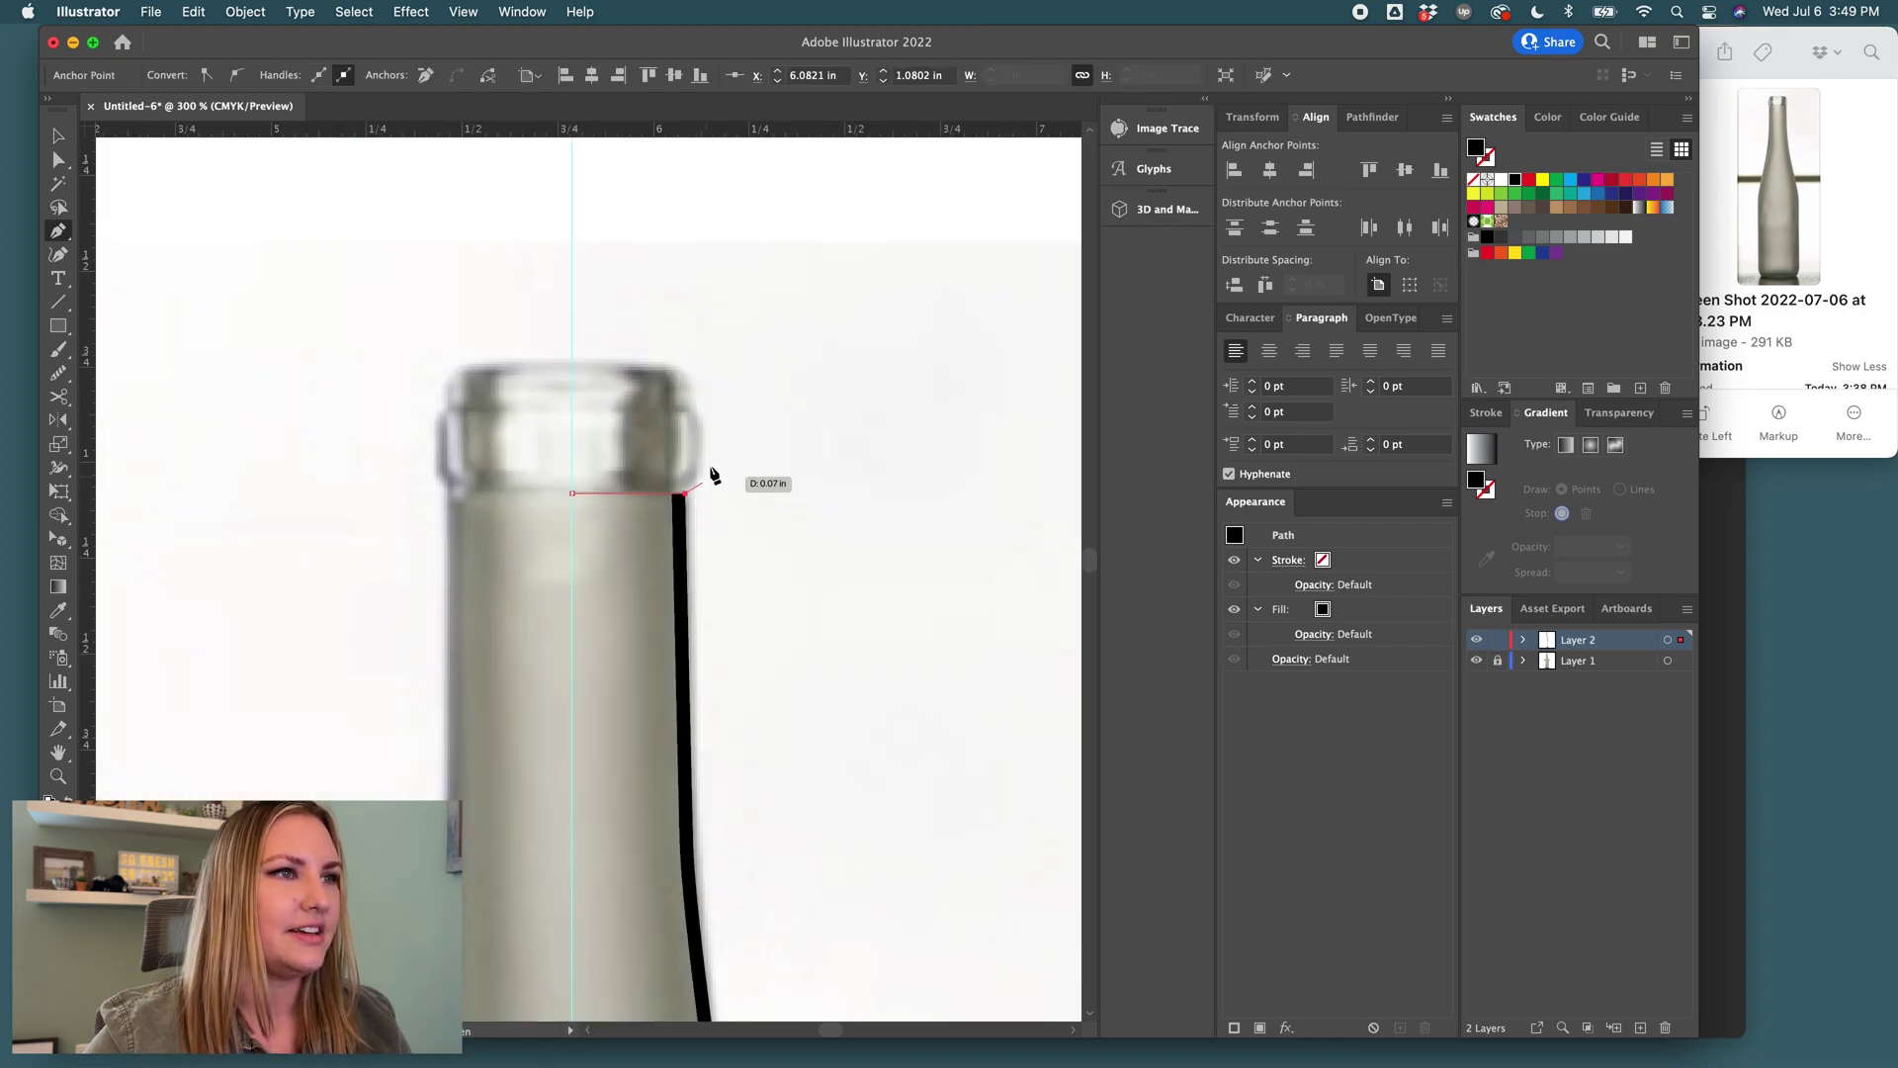
Trace the lip's bulging outer side and rounded upper corner, and end the path on the center guide at the bottle's rim.
{"action": "left_click_drag", "start_coordinate": [702, 448], "coordinate": [702, 413]}
{"action": "left_click", "coordinate": [688, 407]}
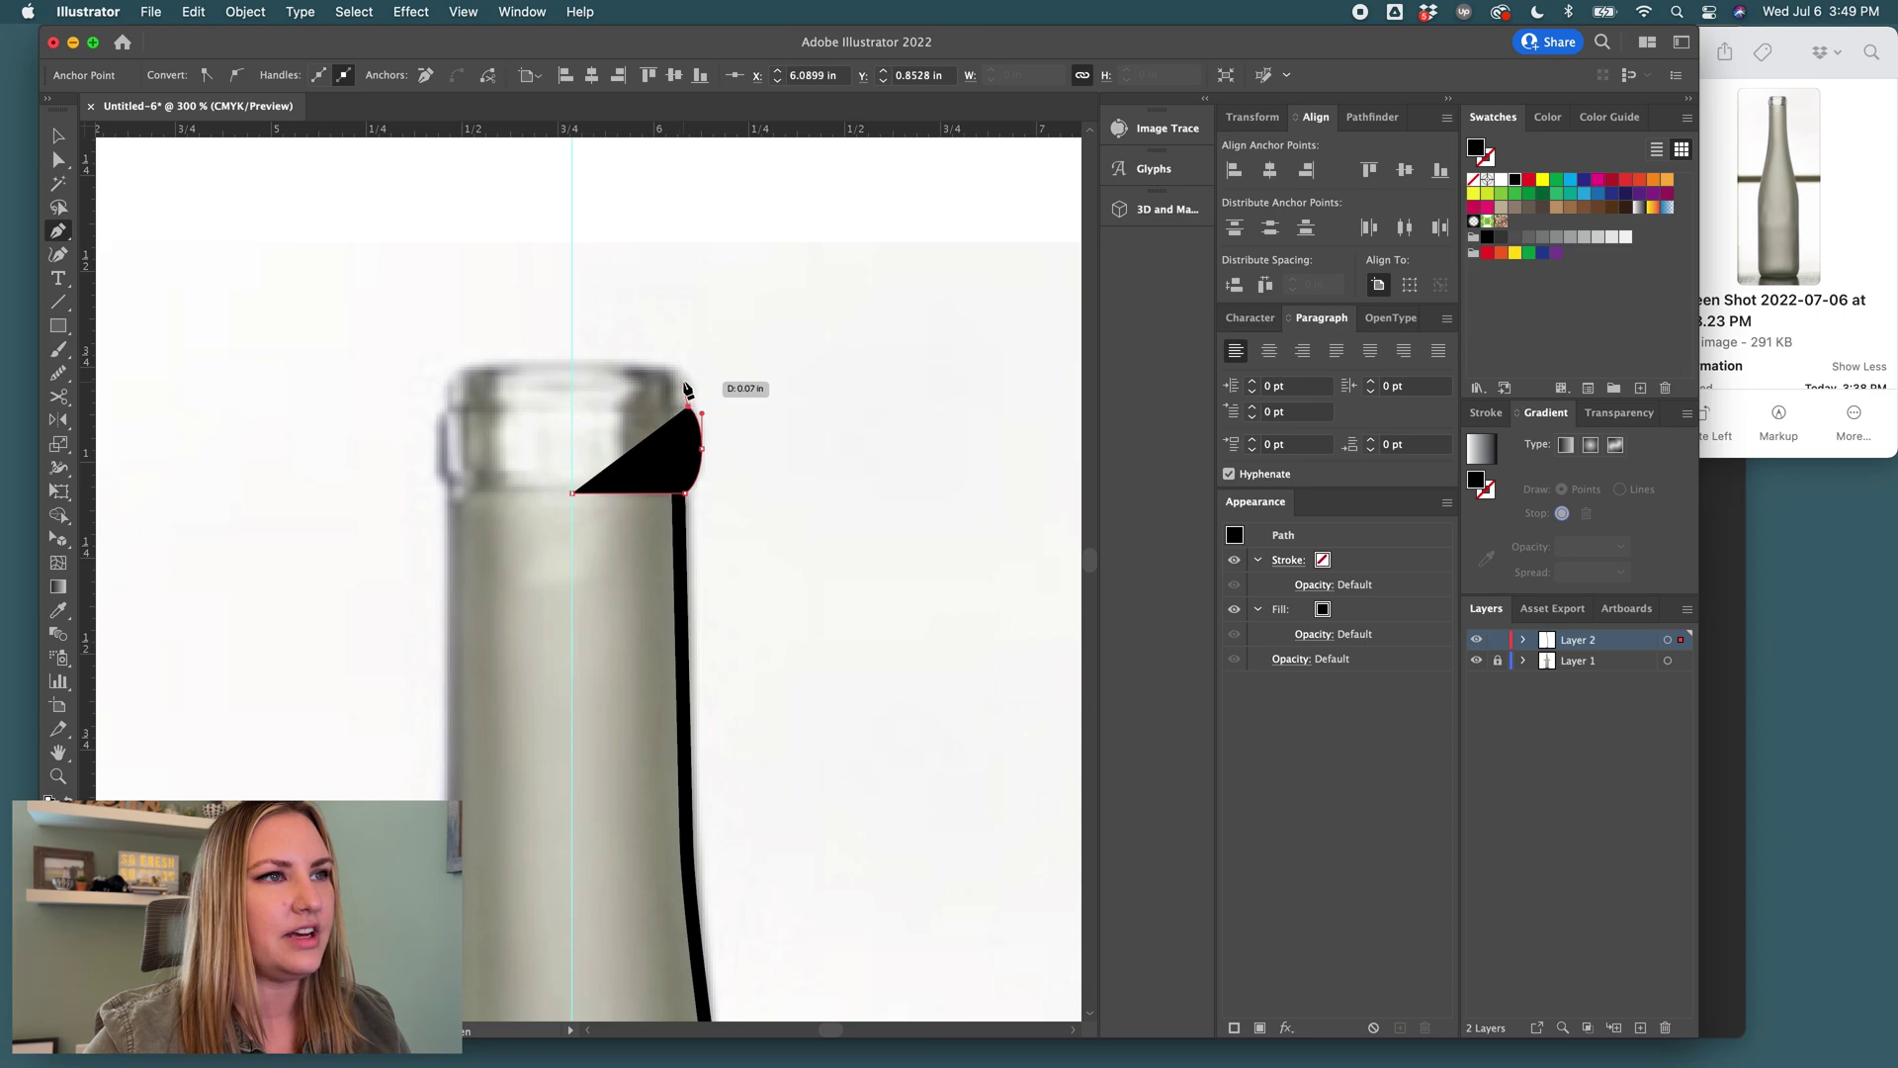
{"action": "mouse_move", "coordinate": [689, 368]}
{"action": "left_mouse_down"}
{"action": "mouse_move", "coordinate": [587, 384]}
{"action": "mouse_move", "coordinate": [691, 393]}
{"action": "left_mouse_up"}
{"action": "key", "text": "v"}
{"action": "key", "text": "a"}
{"action": "left_click", "coordinate": [689, 368]}
{"action": "left_click", "coordinate": [824, 461]}
{"action": "key", "text": "v"}
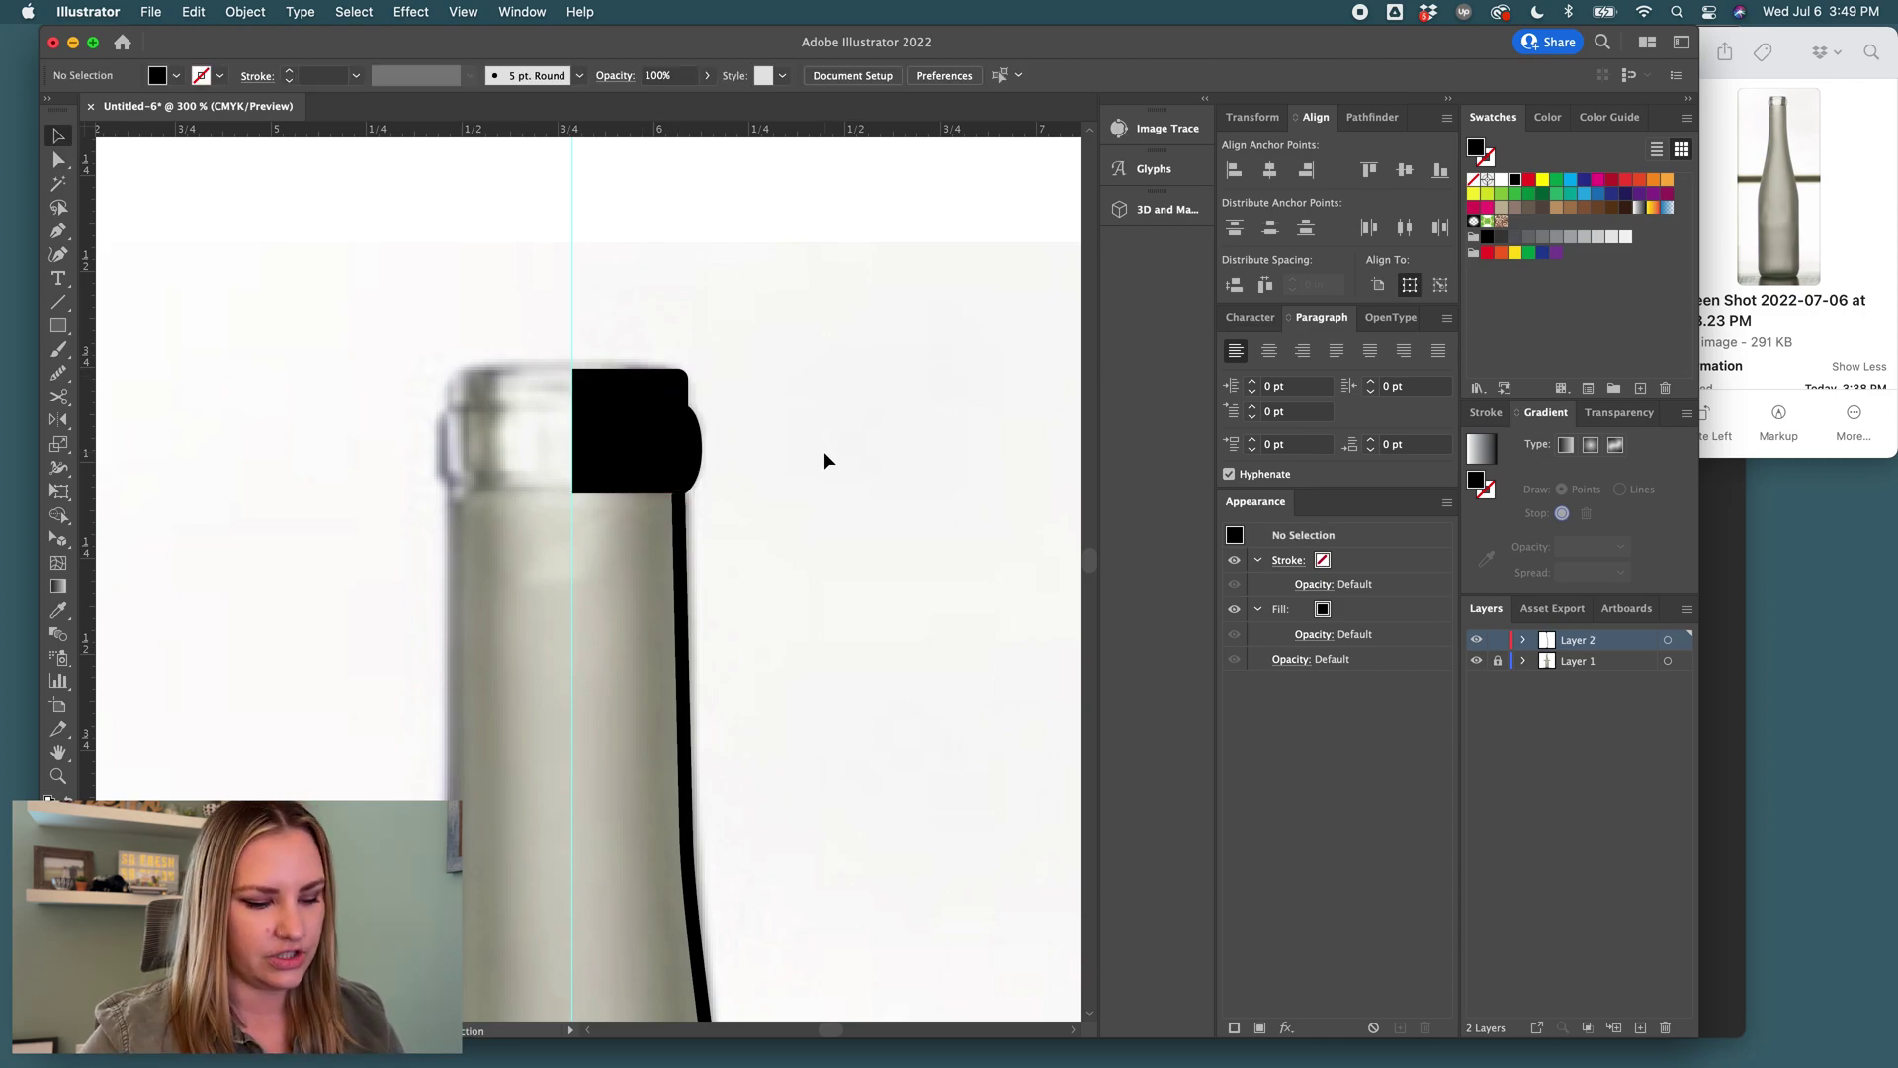
Swap the lip shape's fill and stroke to get an outline, and delete its upper anchor on the center guide.
{"action": "left_click", "coordinate": [656, 445]}
{"action": "left_click", "coordinate": [660, 452]}
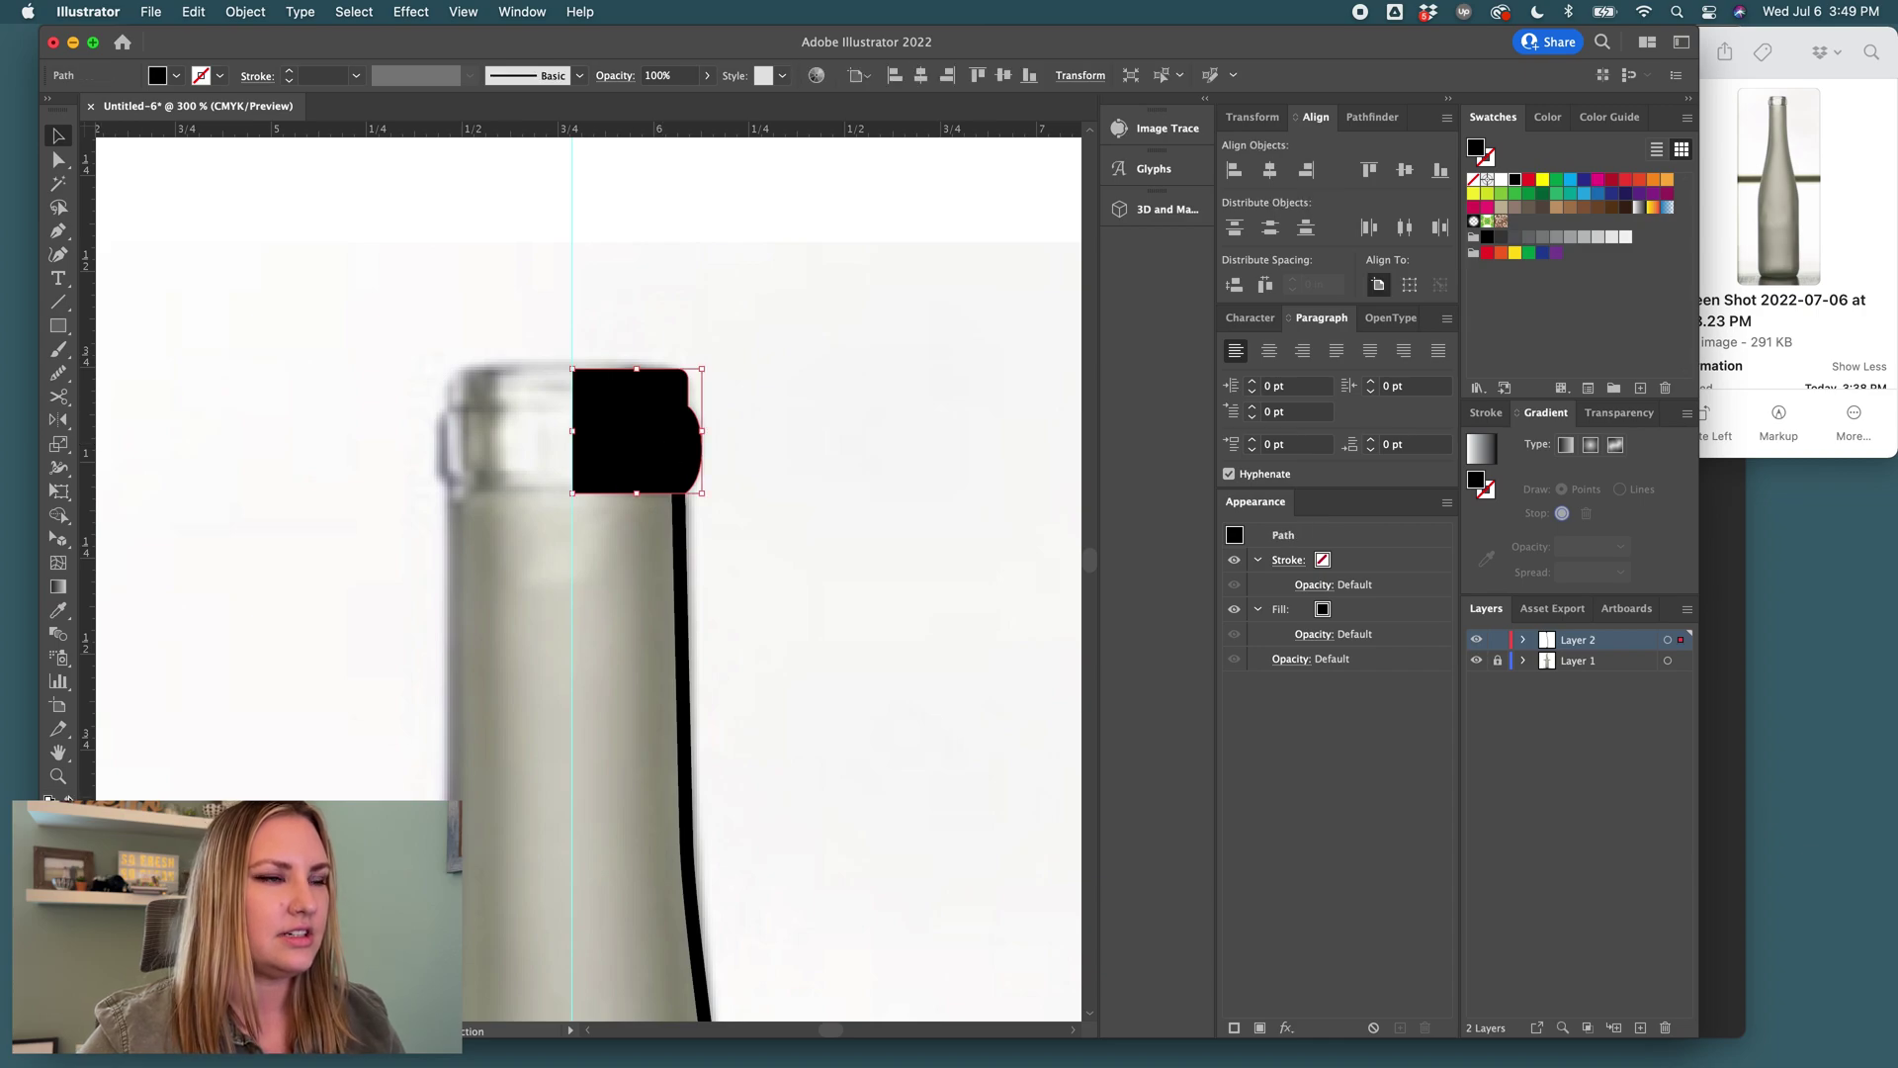
{"action": "key", "text": "shift+x"}
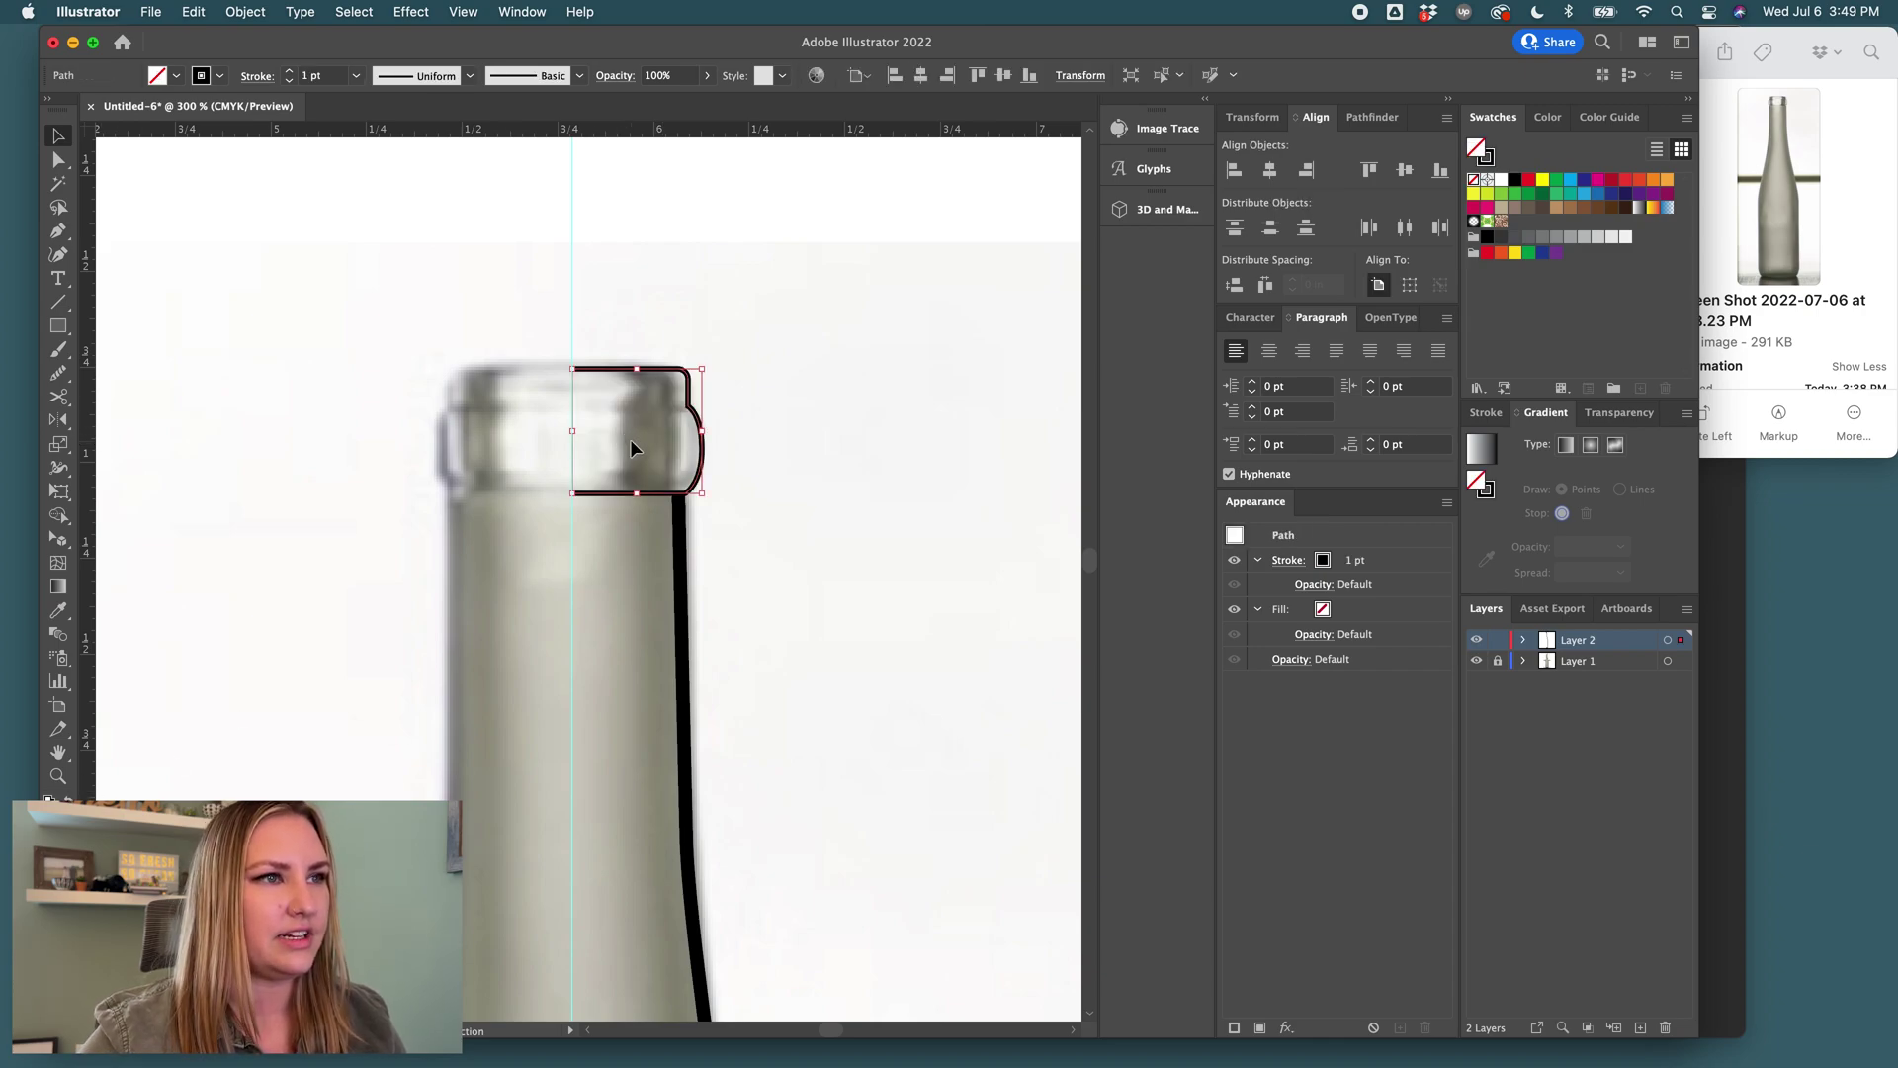
{"action": "scroll", "coordinate": [607, 371], "scroll_direction": "up", "scroll_amount": 2, "text": "alt"}
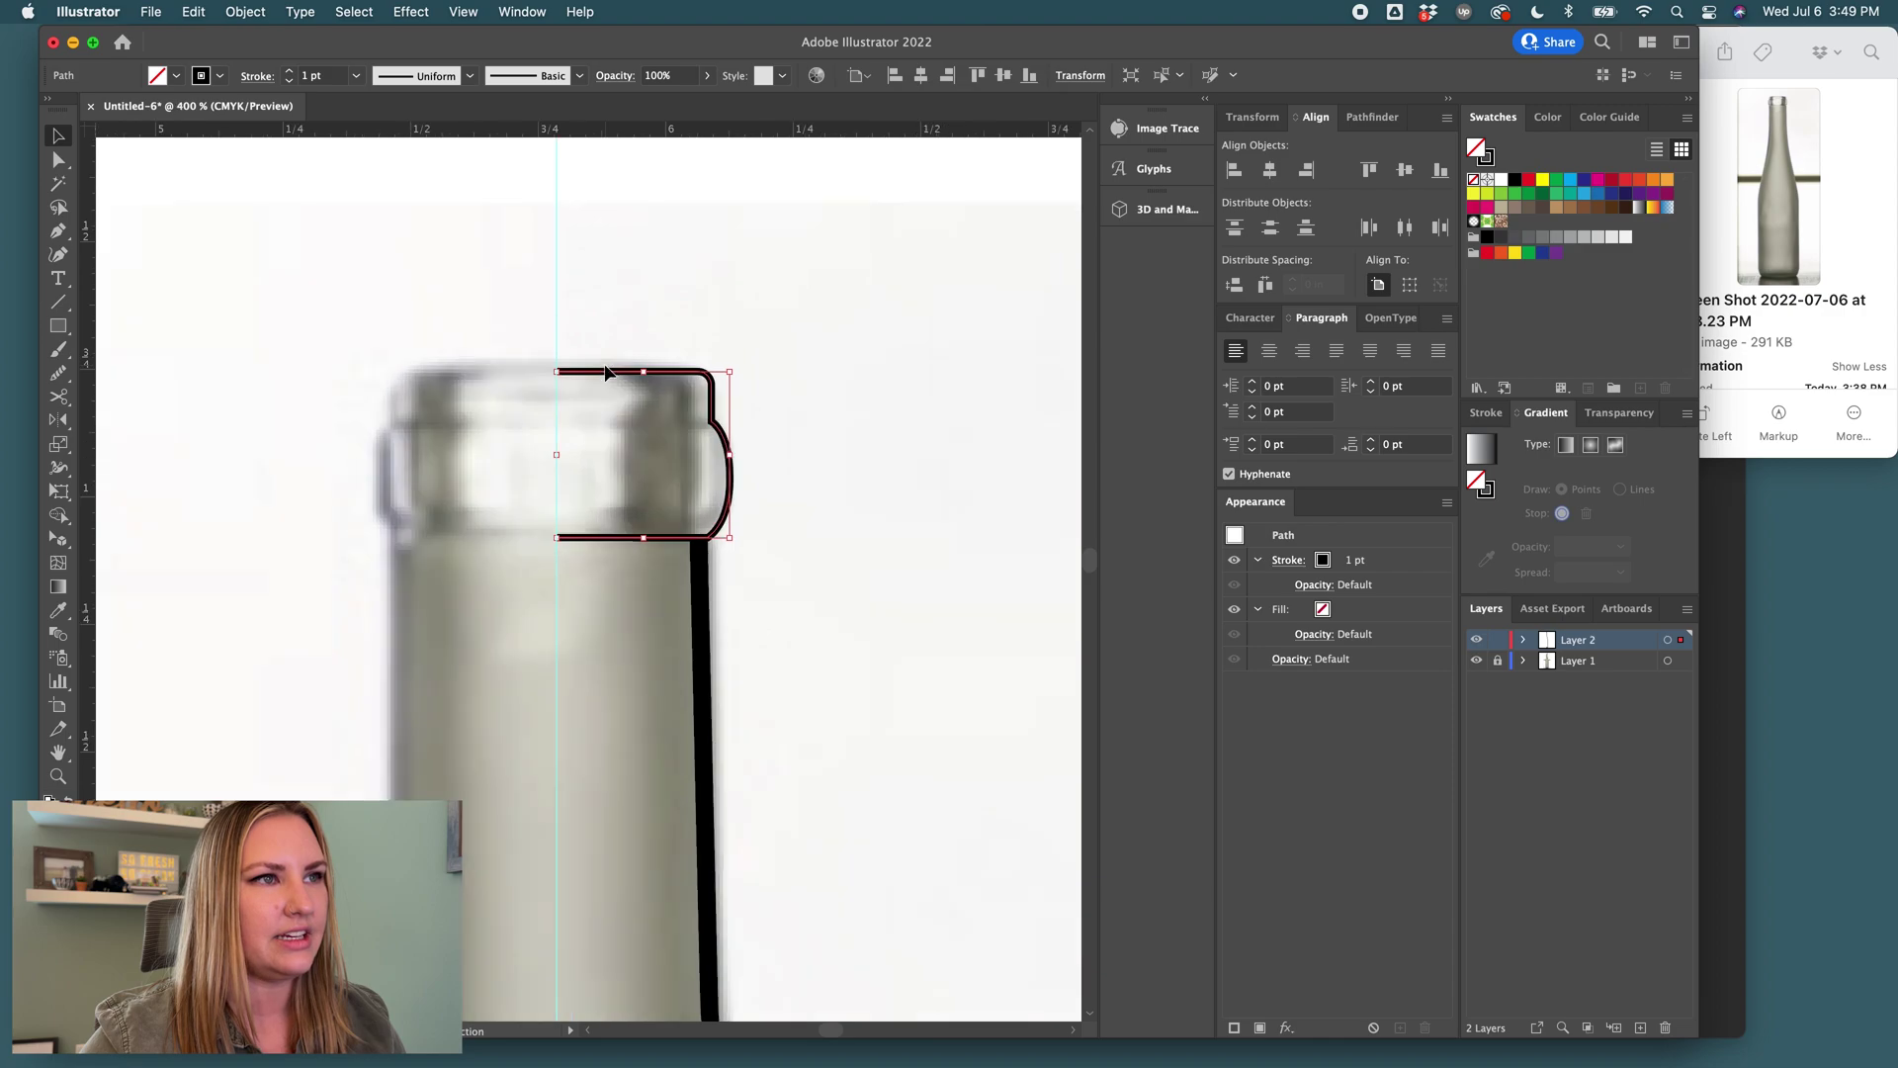
{"action": "key", "text": "p"}
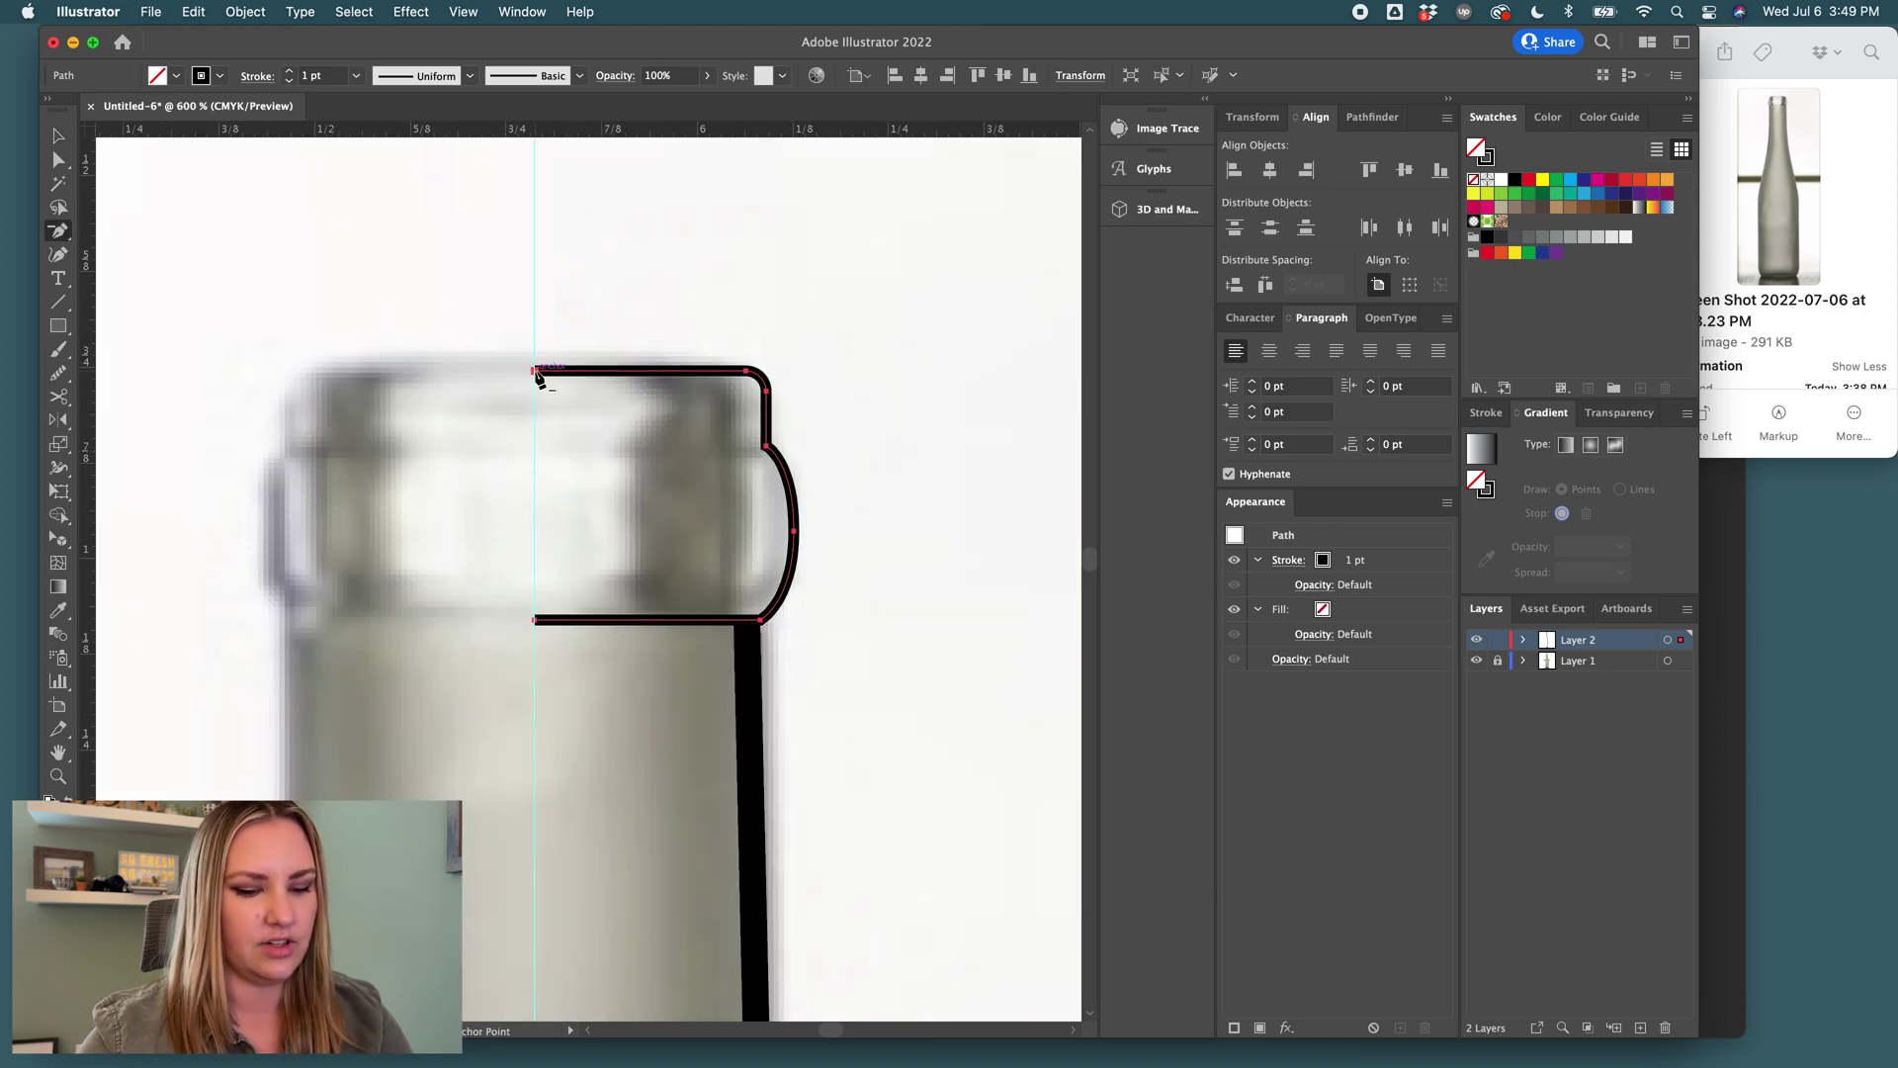
{"action": "left_click", "coordinate": [536, 371]}
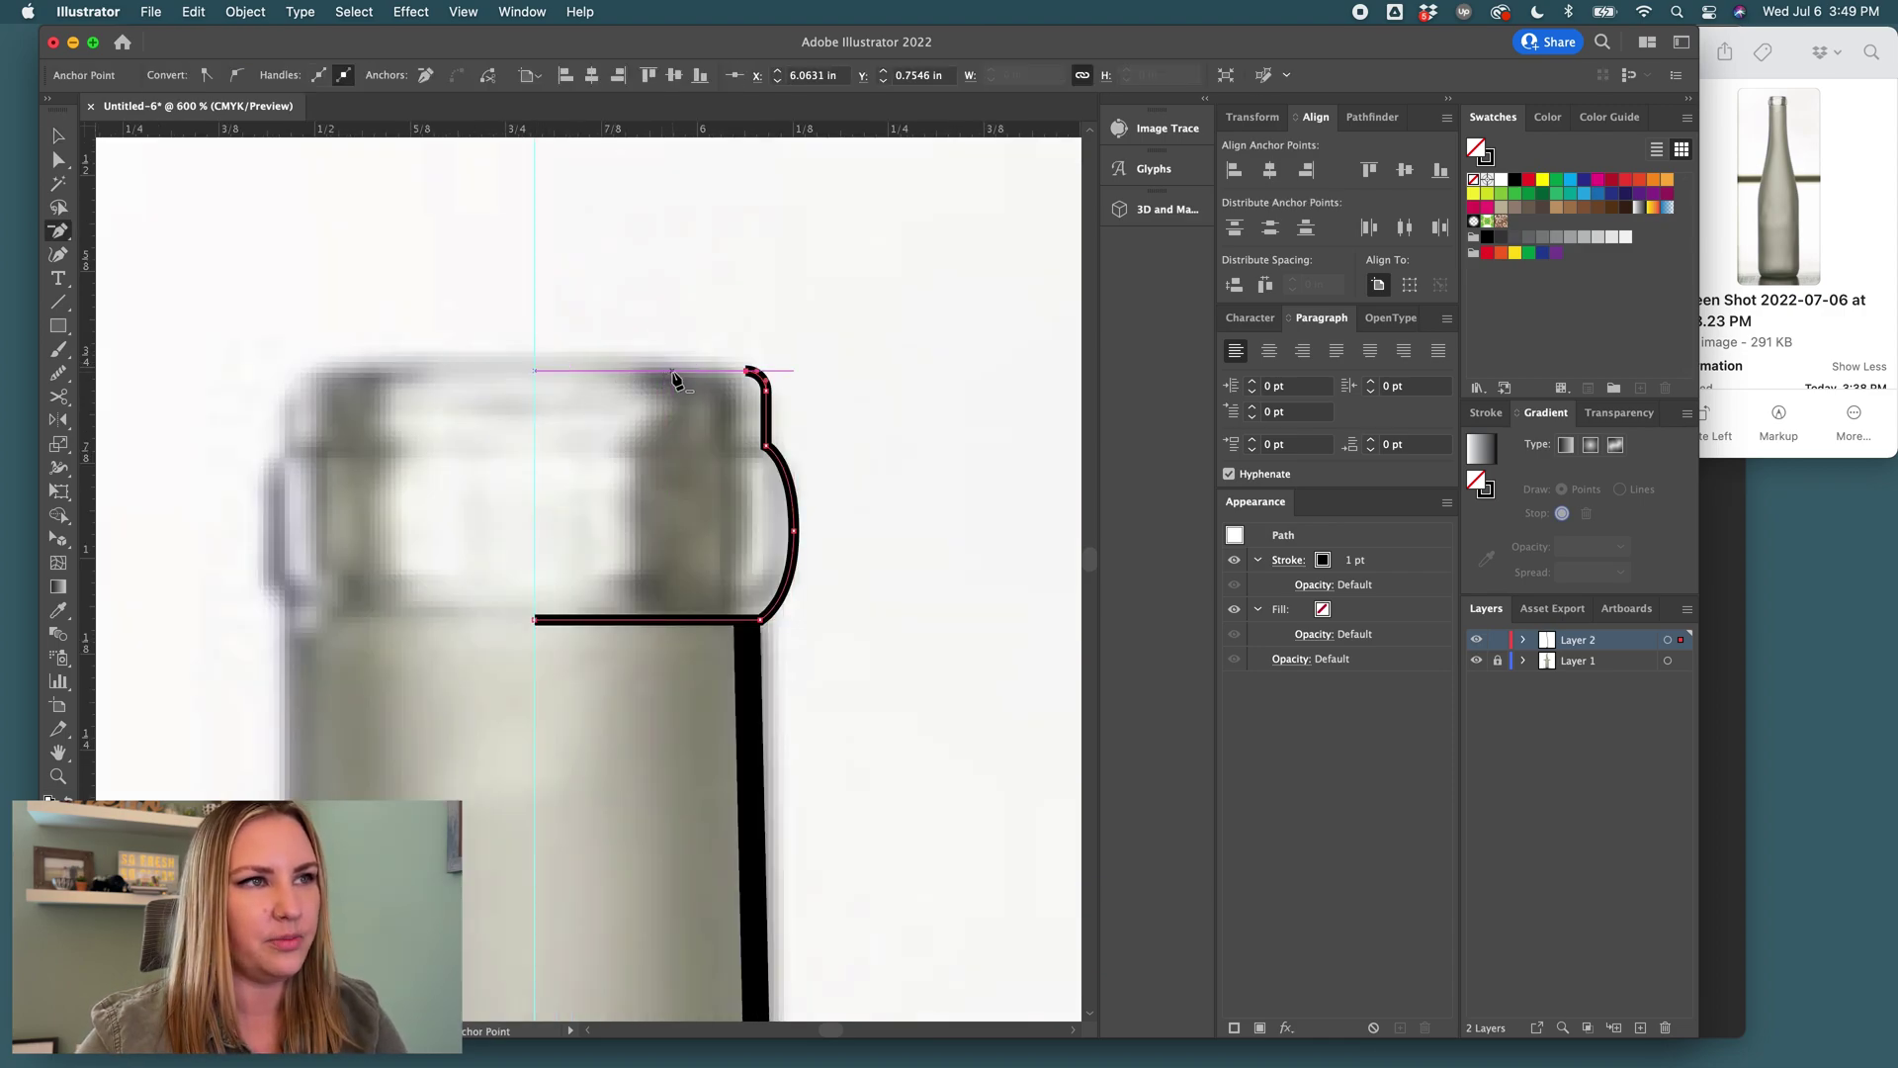
Draw the lip's vertical inner wall and a thin floor back to the center guide, closing the outline.
{"action": "left_click", "coordinate": [754, 371]}
{"action": "left_click", "coordinate": [747, 593]}
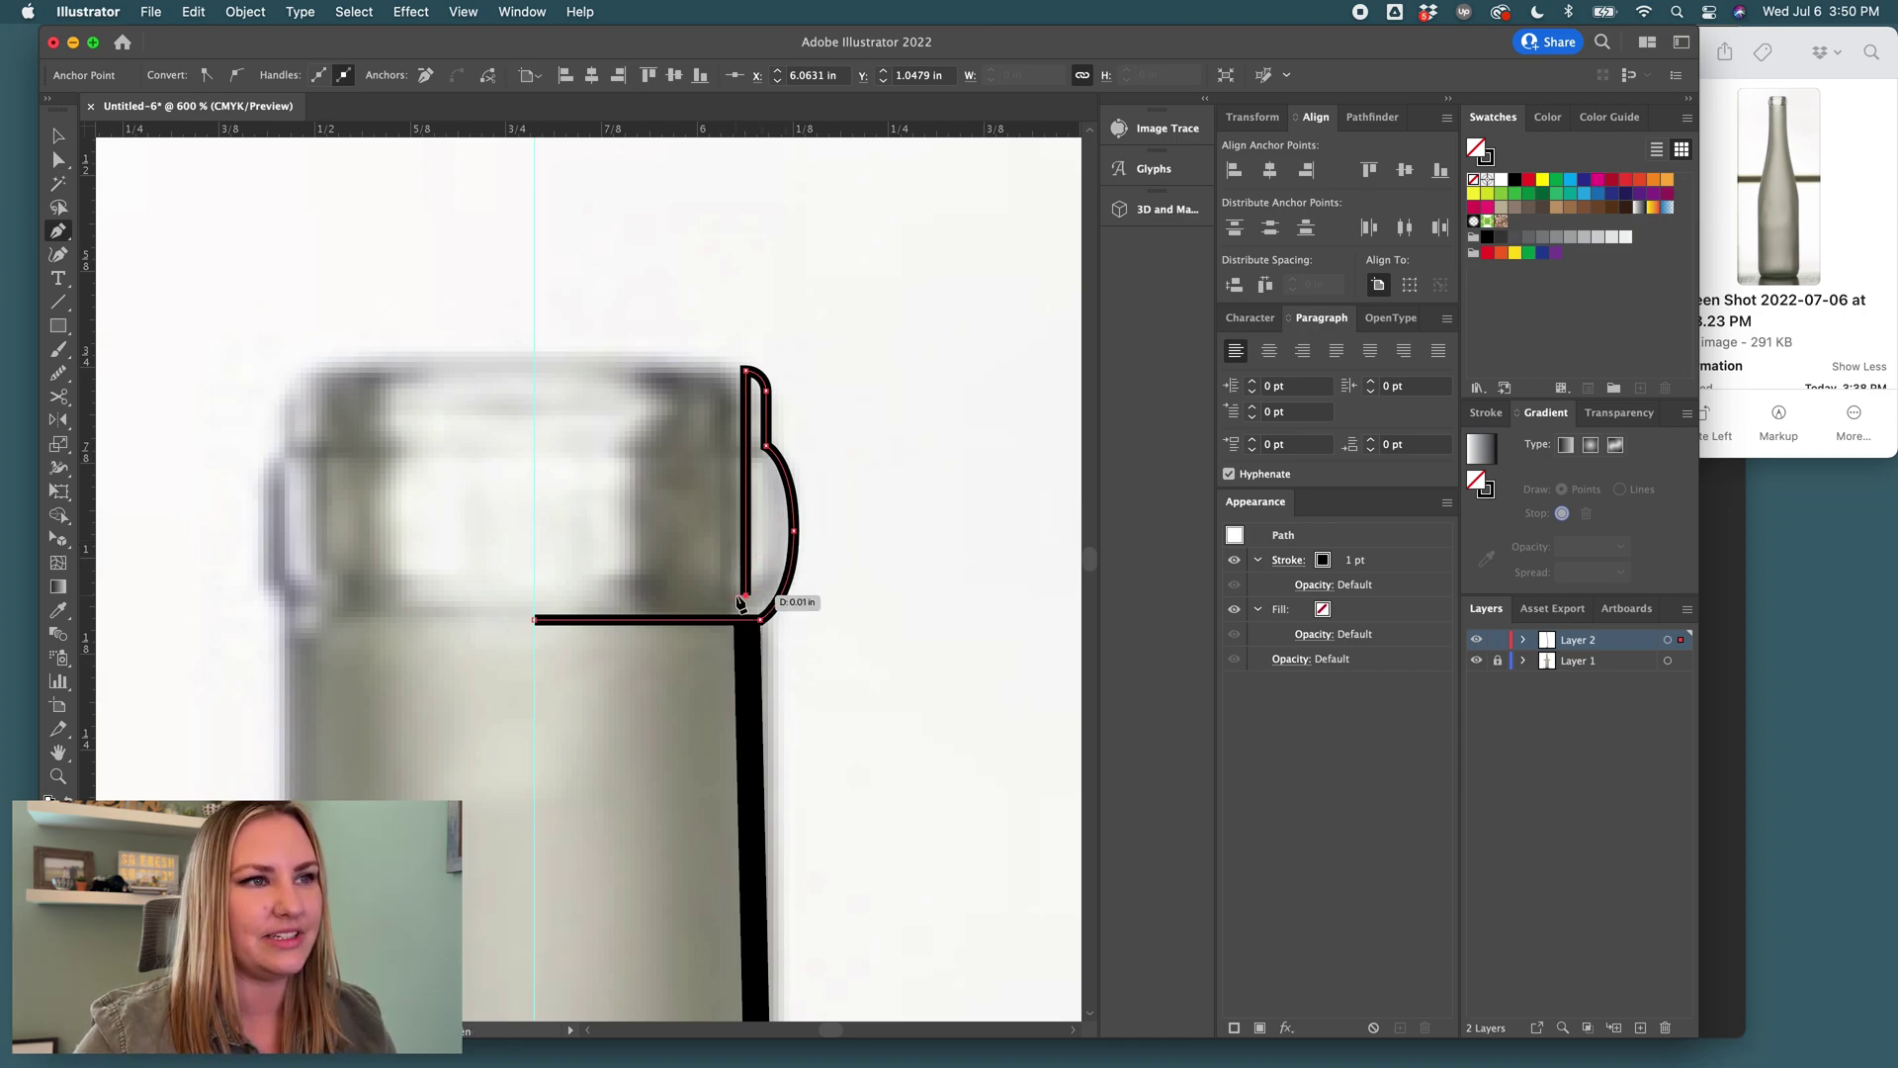
{"action": "left_click", "coordinate": [535, 599]}
{"action": "left_click", "coordinate": [535, 620]}
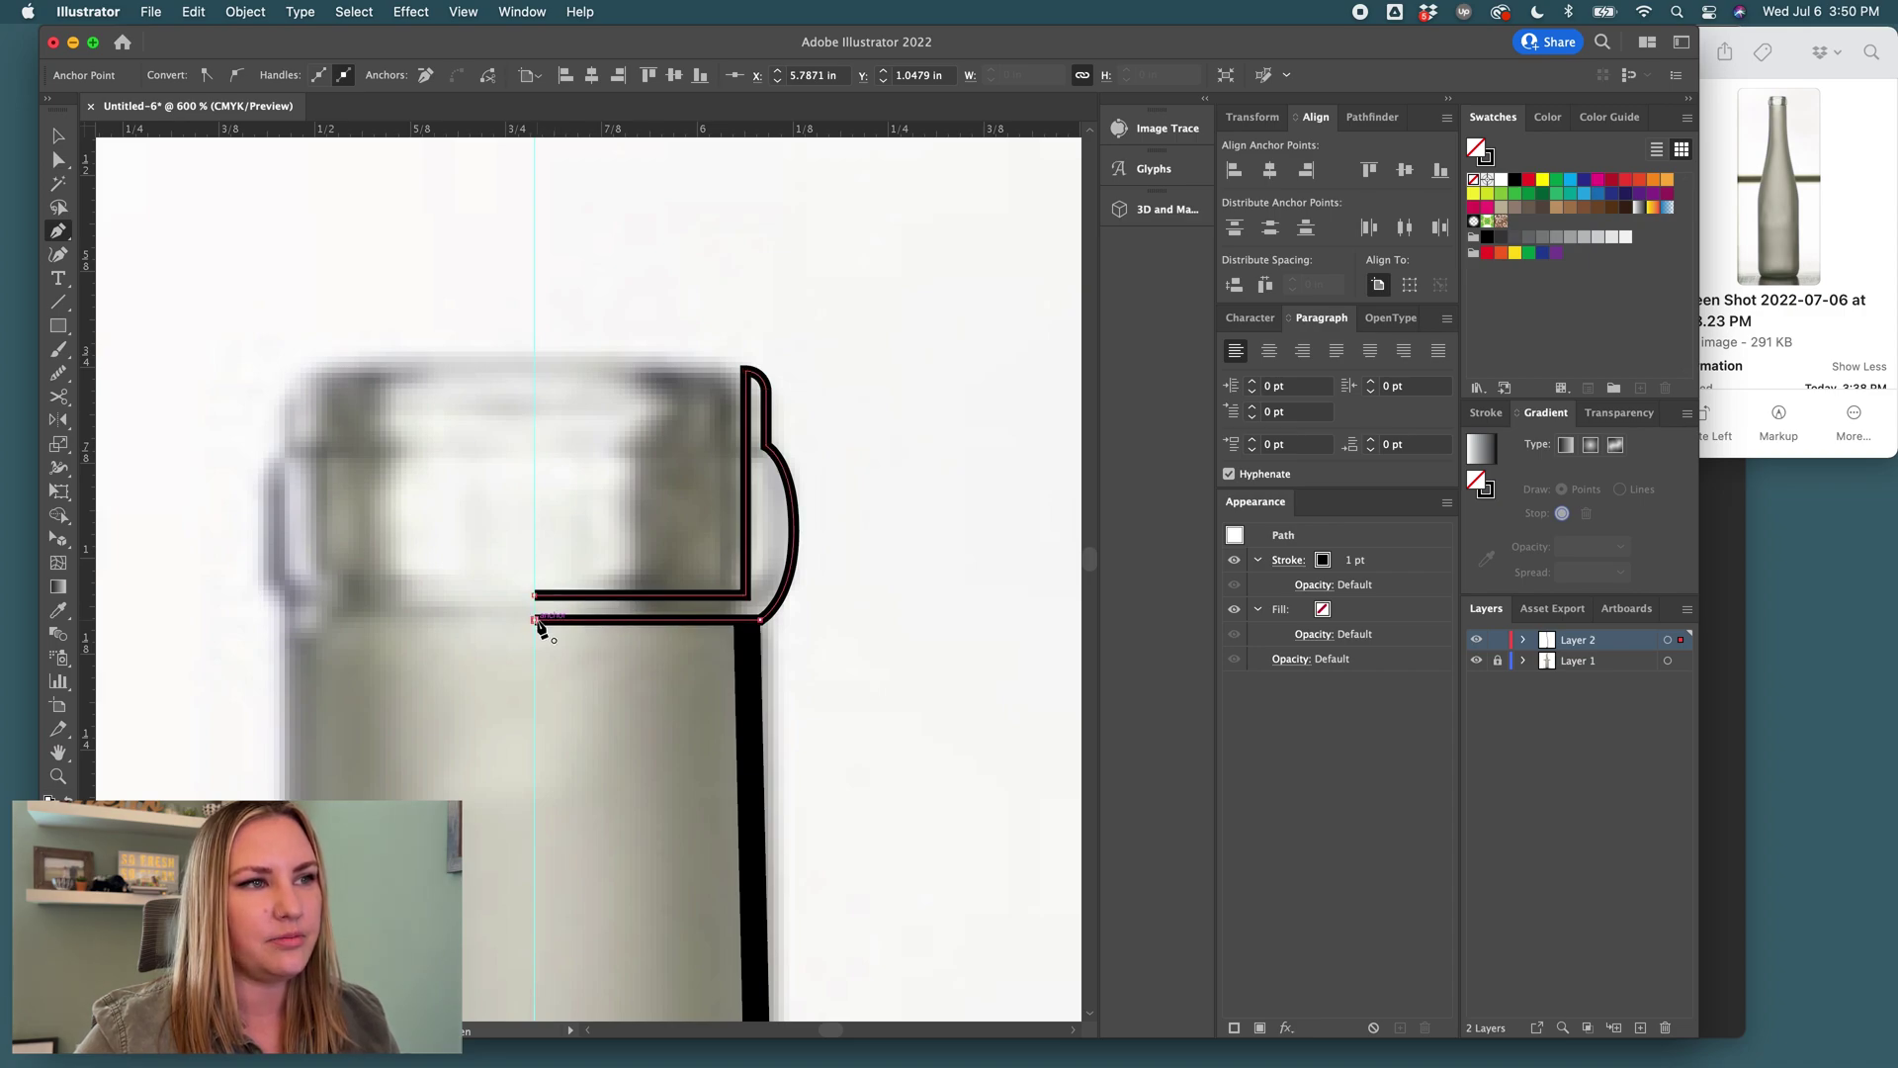
{"action": "key", "text": "v"}
{"action": "scroll", "coordinate": [892, 571], "scroll_direction": "down", "scroll_amount": 1, "text": "alt"}
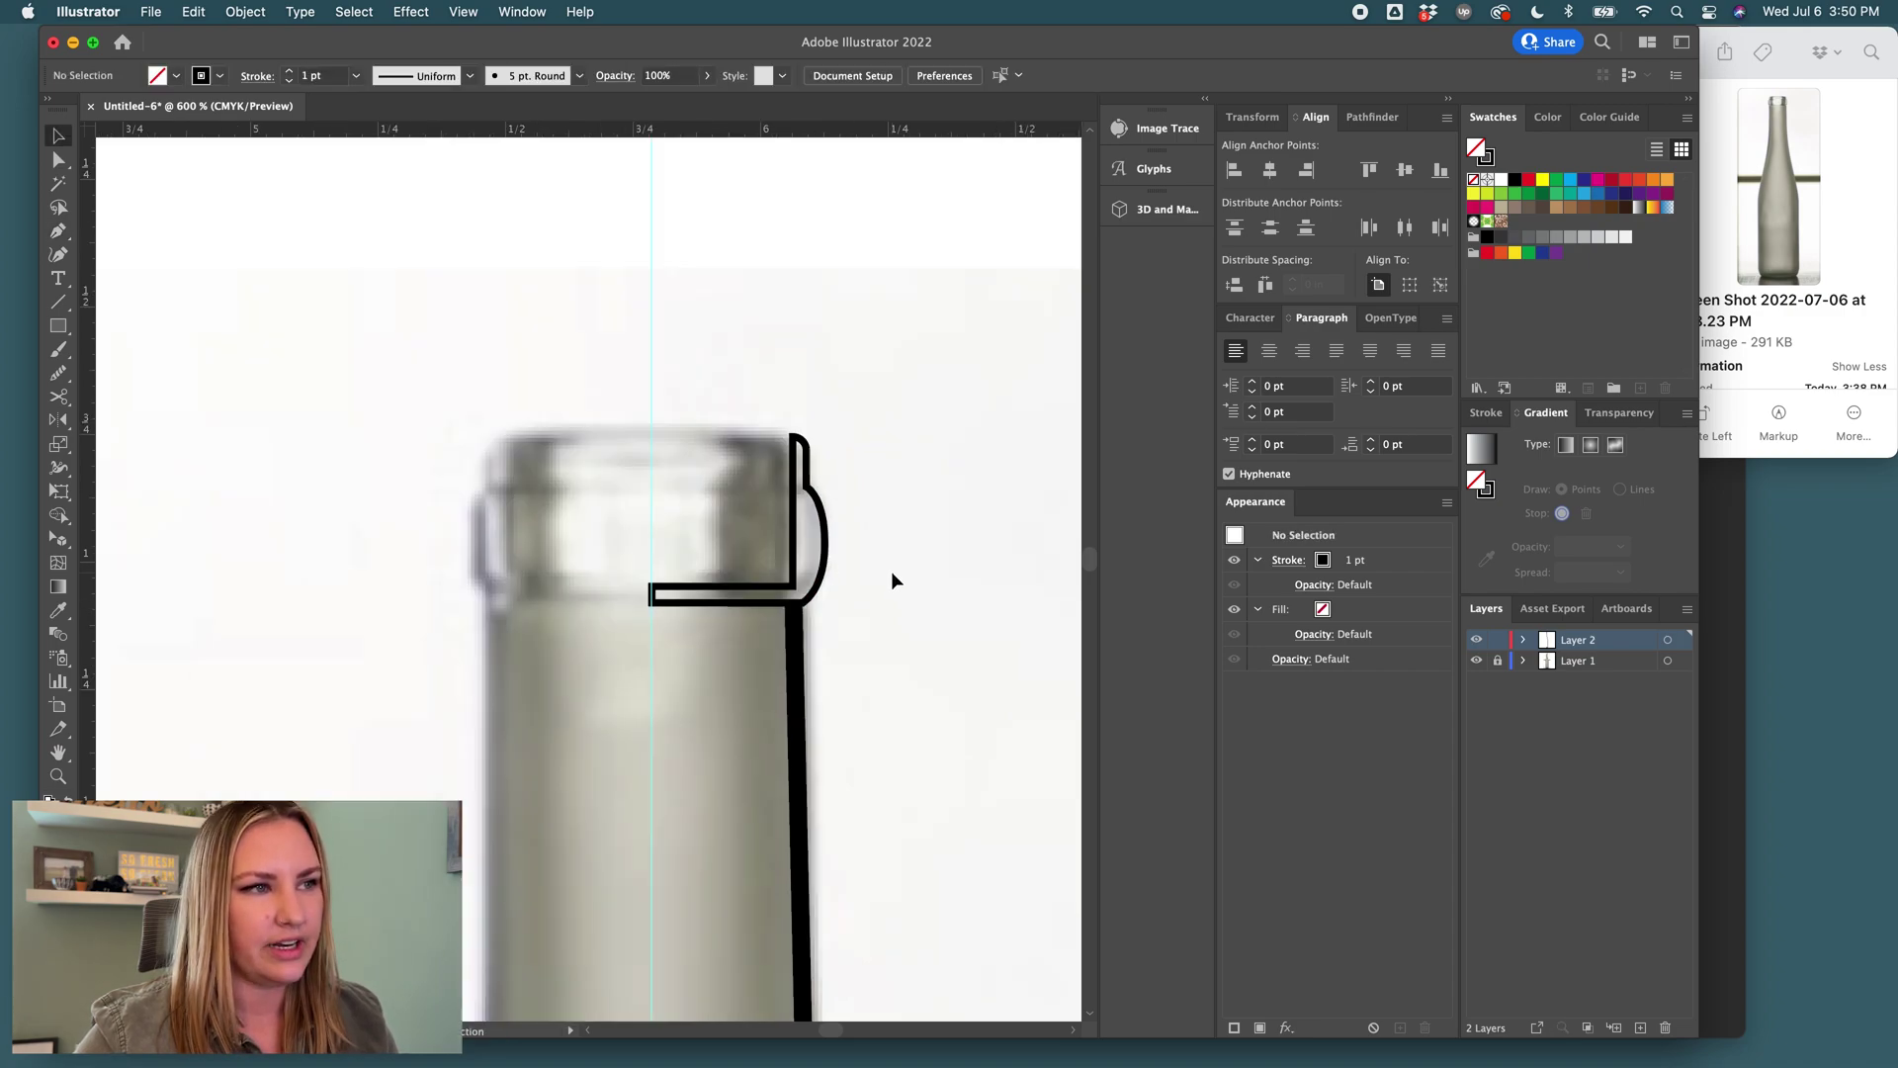
Revolve the lip profile 360° around its left edge into a 3D ring and swap its stroke for a black fill.
{"action": "left_click", "coordinate": [831, 562]}
{"action": "left_click", "coordinate": [1157, 208]}
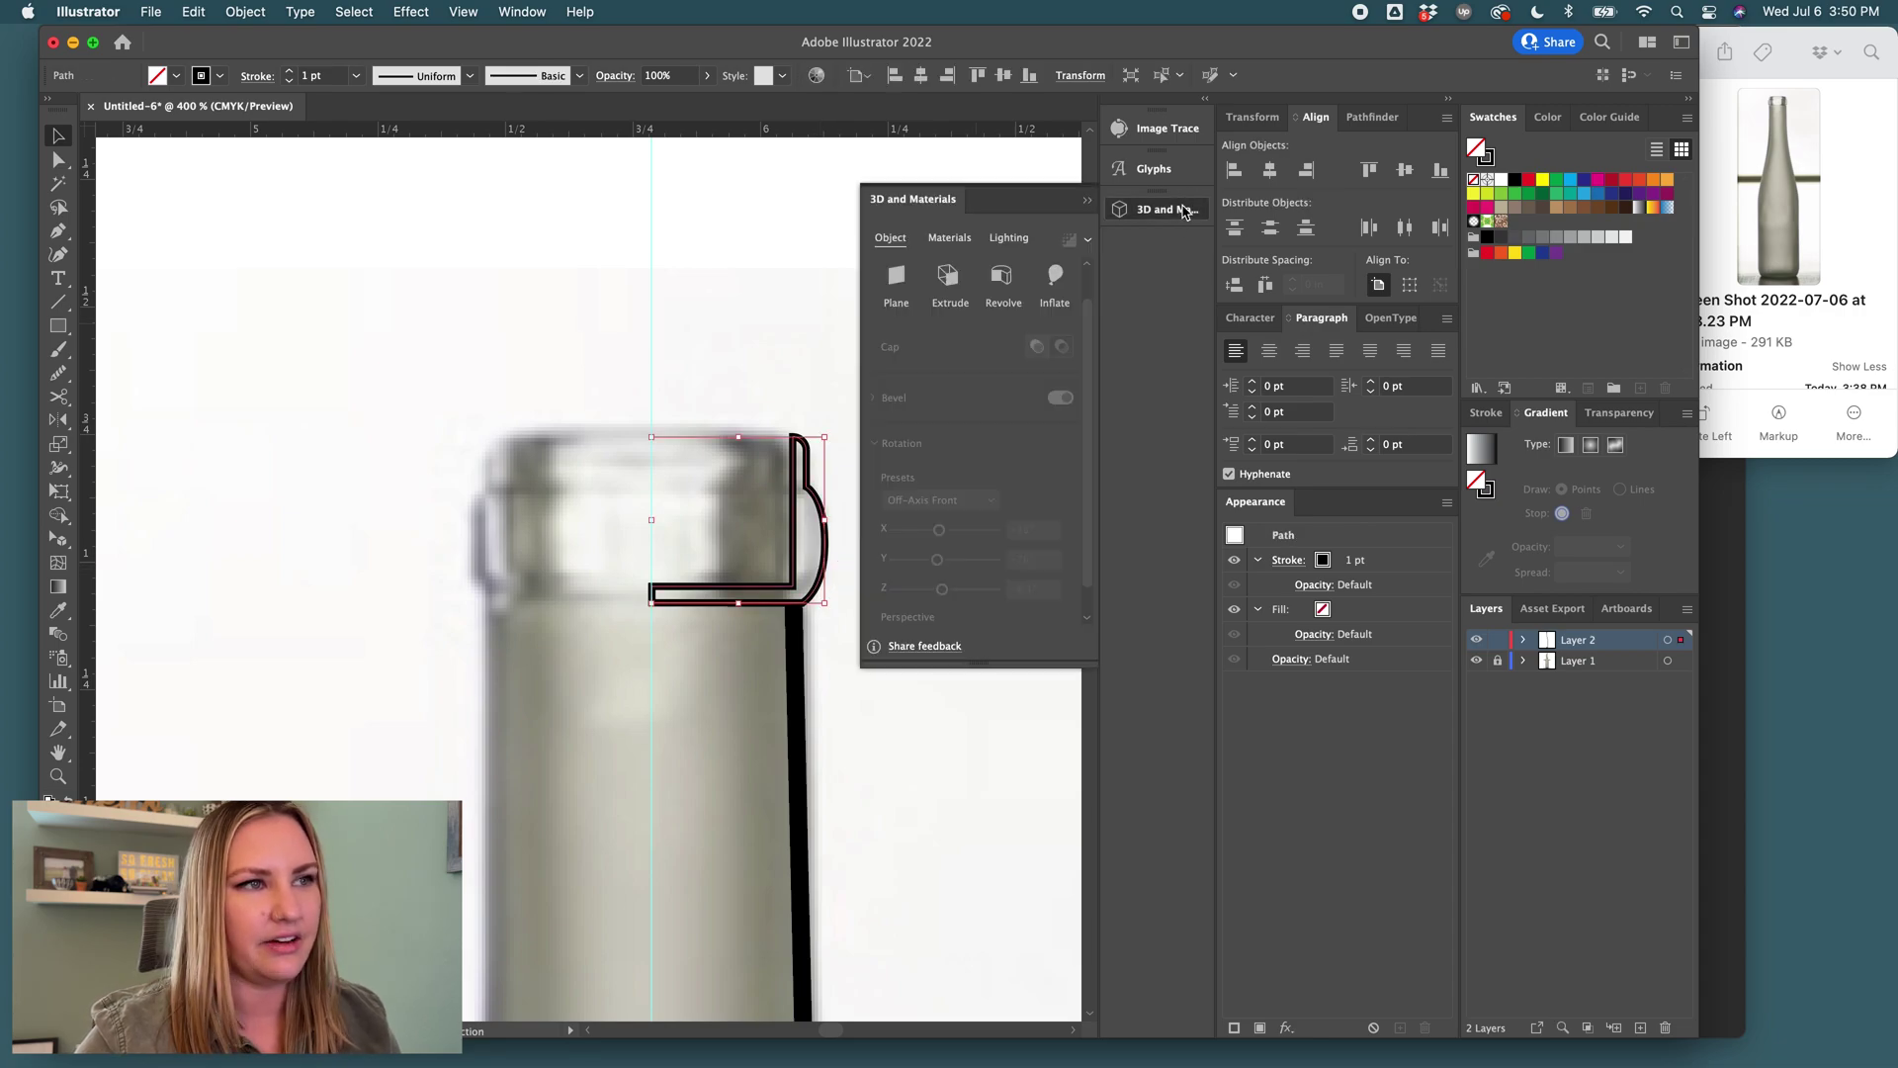
{"action": "left_click", "coordinate": [1002, 279]}
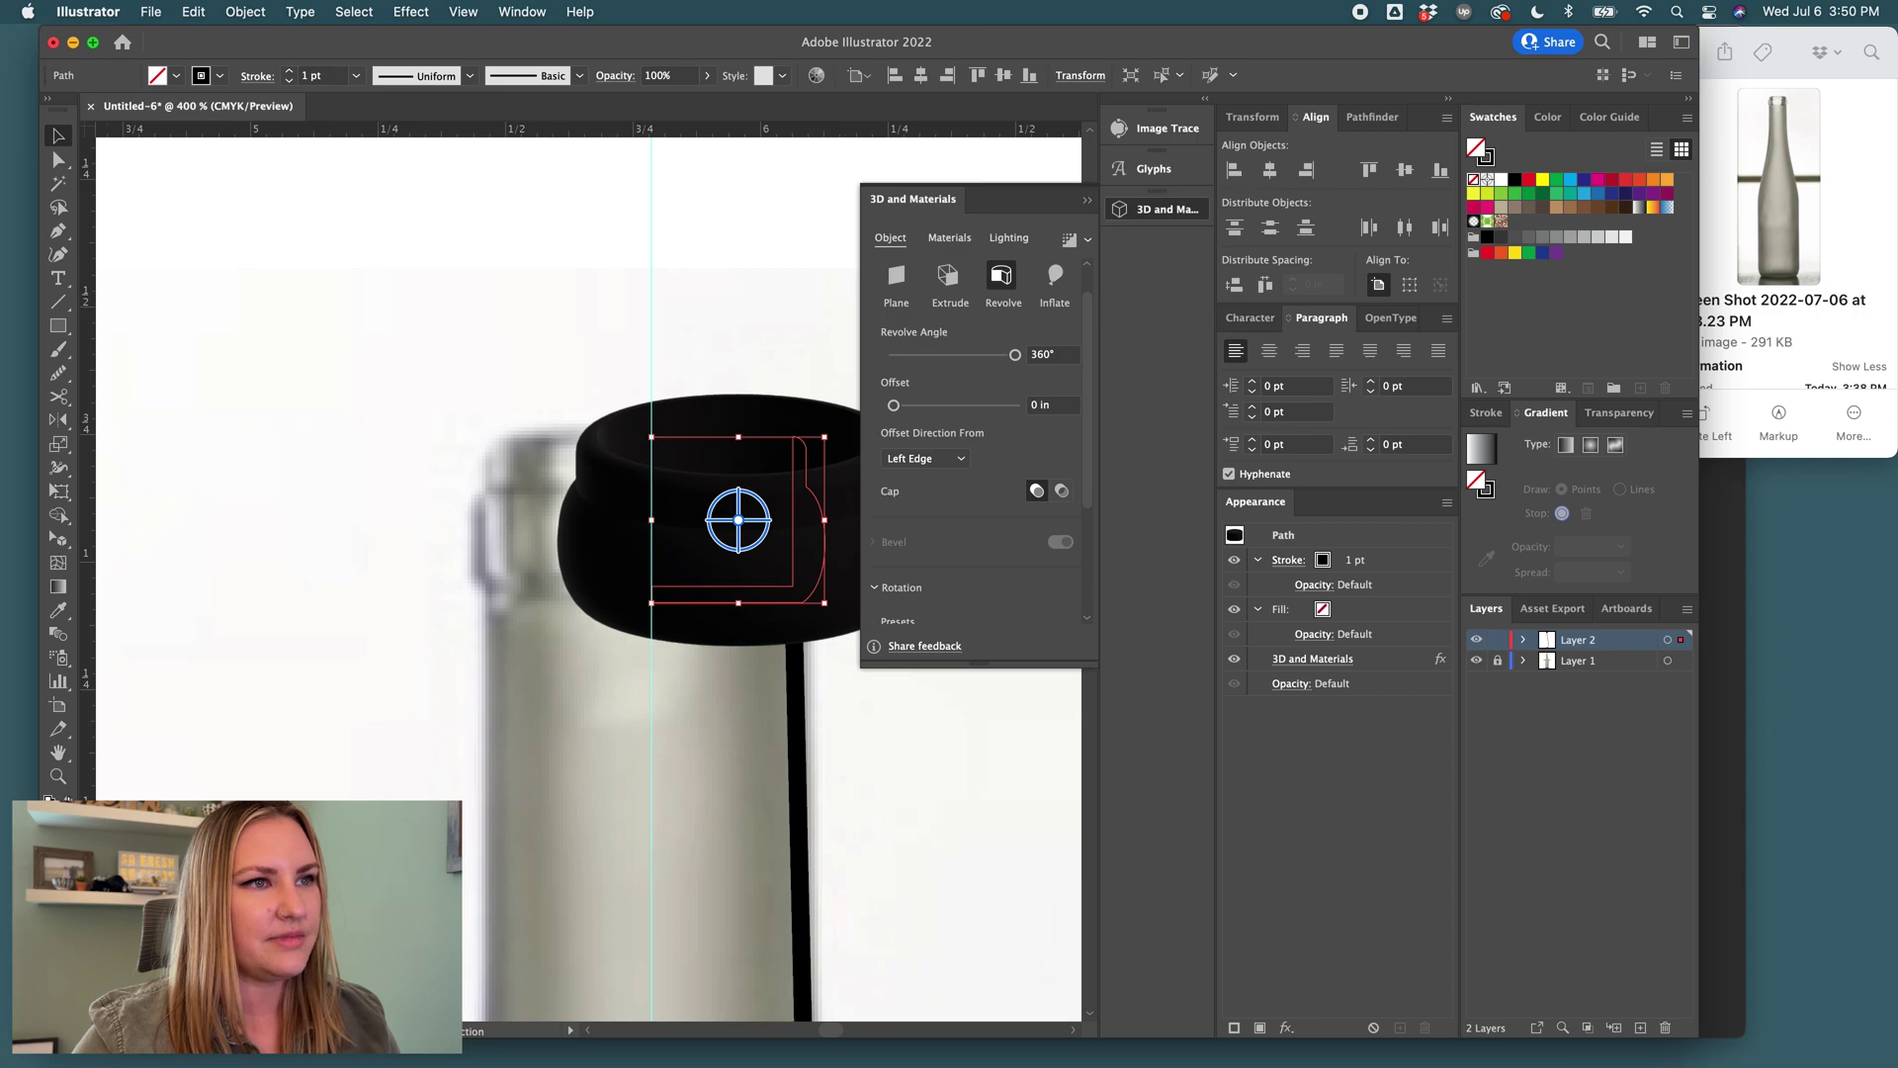
{"action": "left_click", "coordinate": [363, 734]}
{"action": "scroll", "coordinate": [366, 732], "scroll_direction": "right", "scroll_amount": 3}
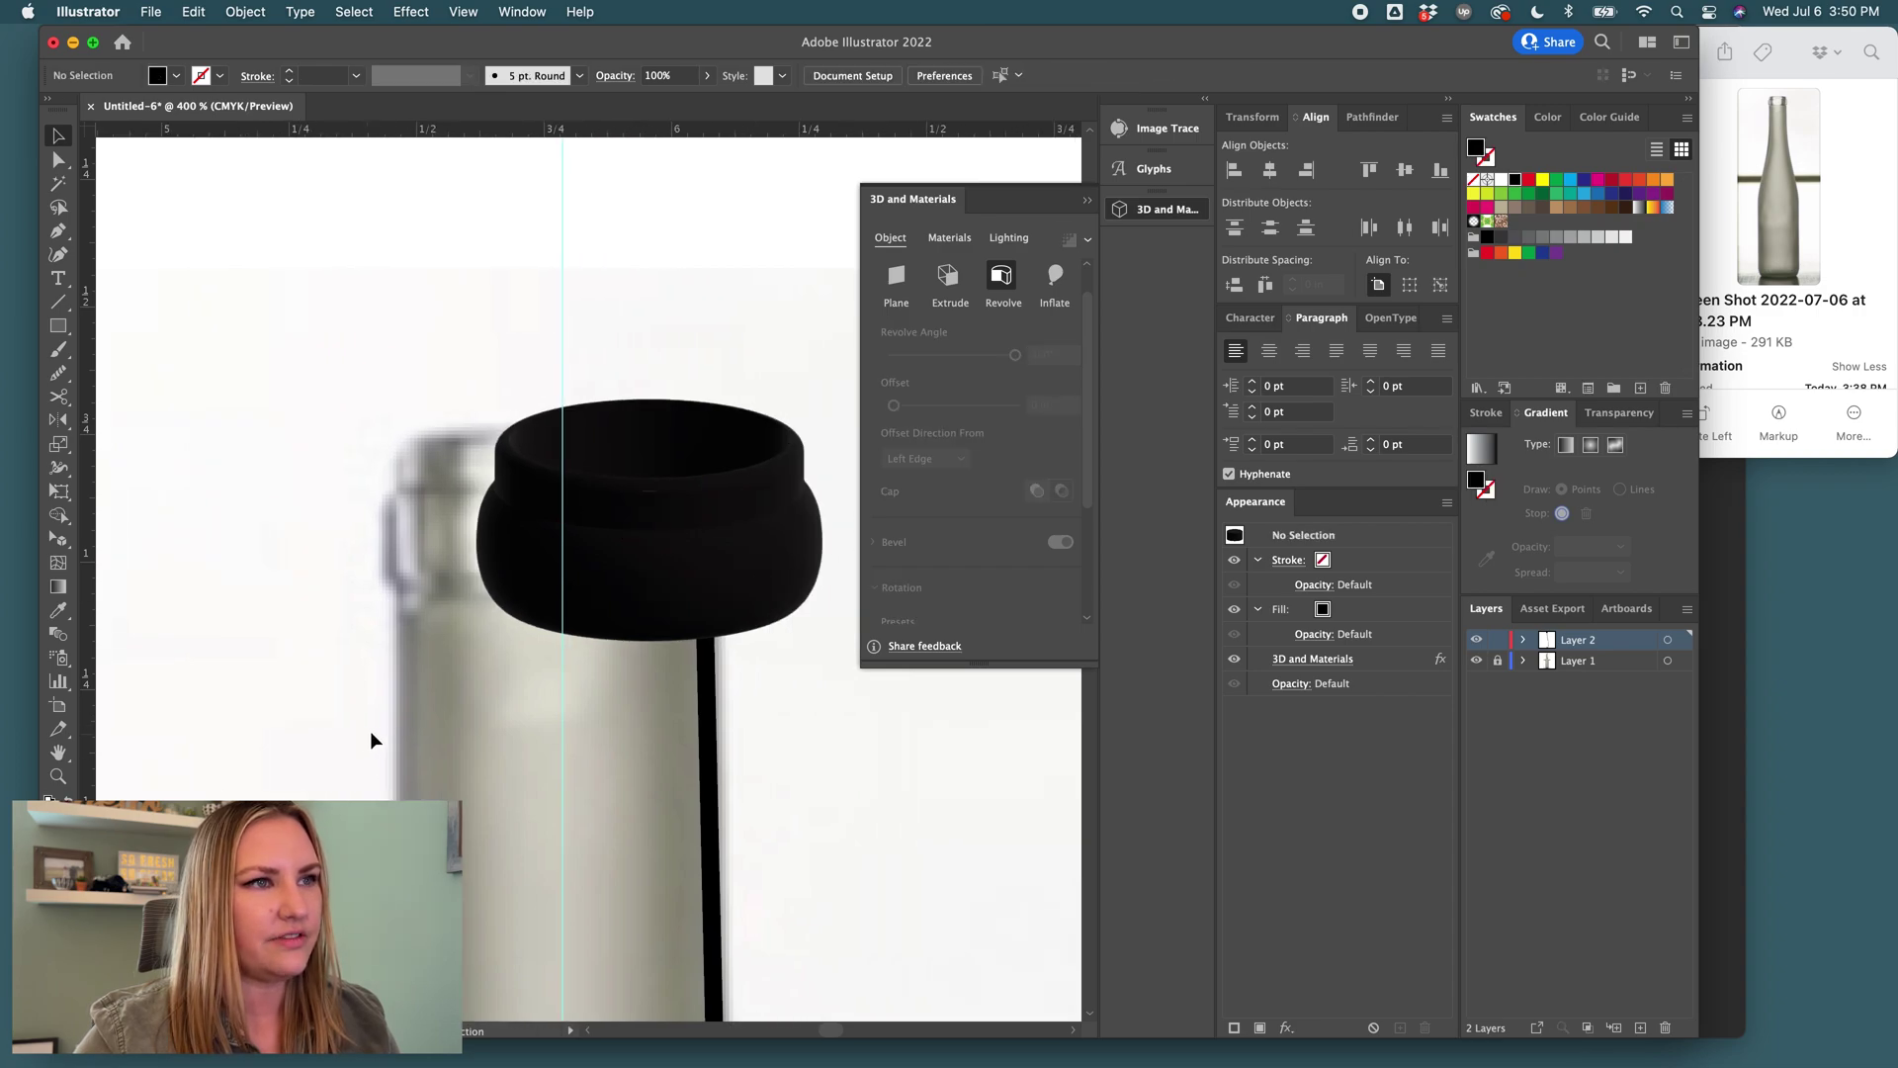
{"action": "left_click", "coordinate": [777, 558]}
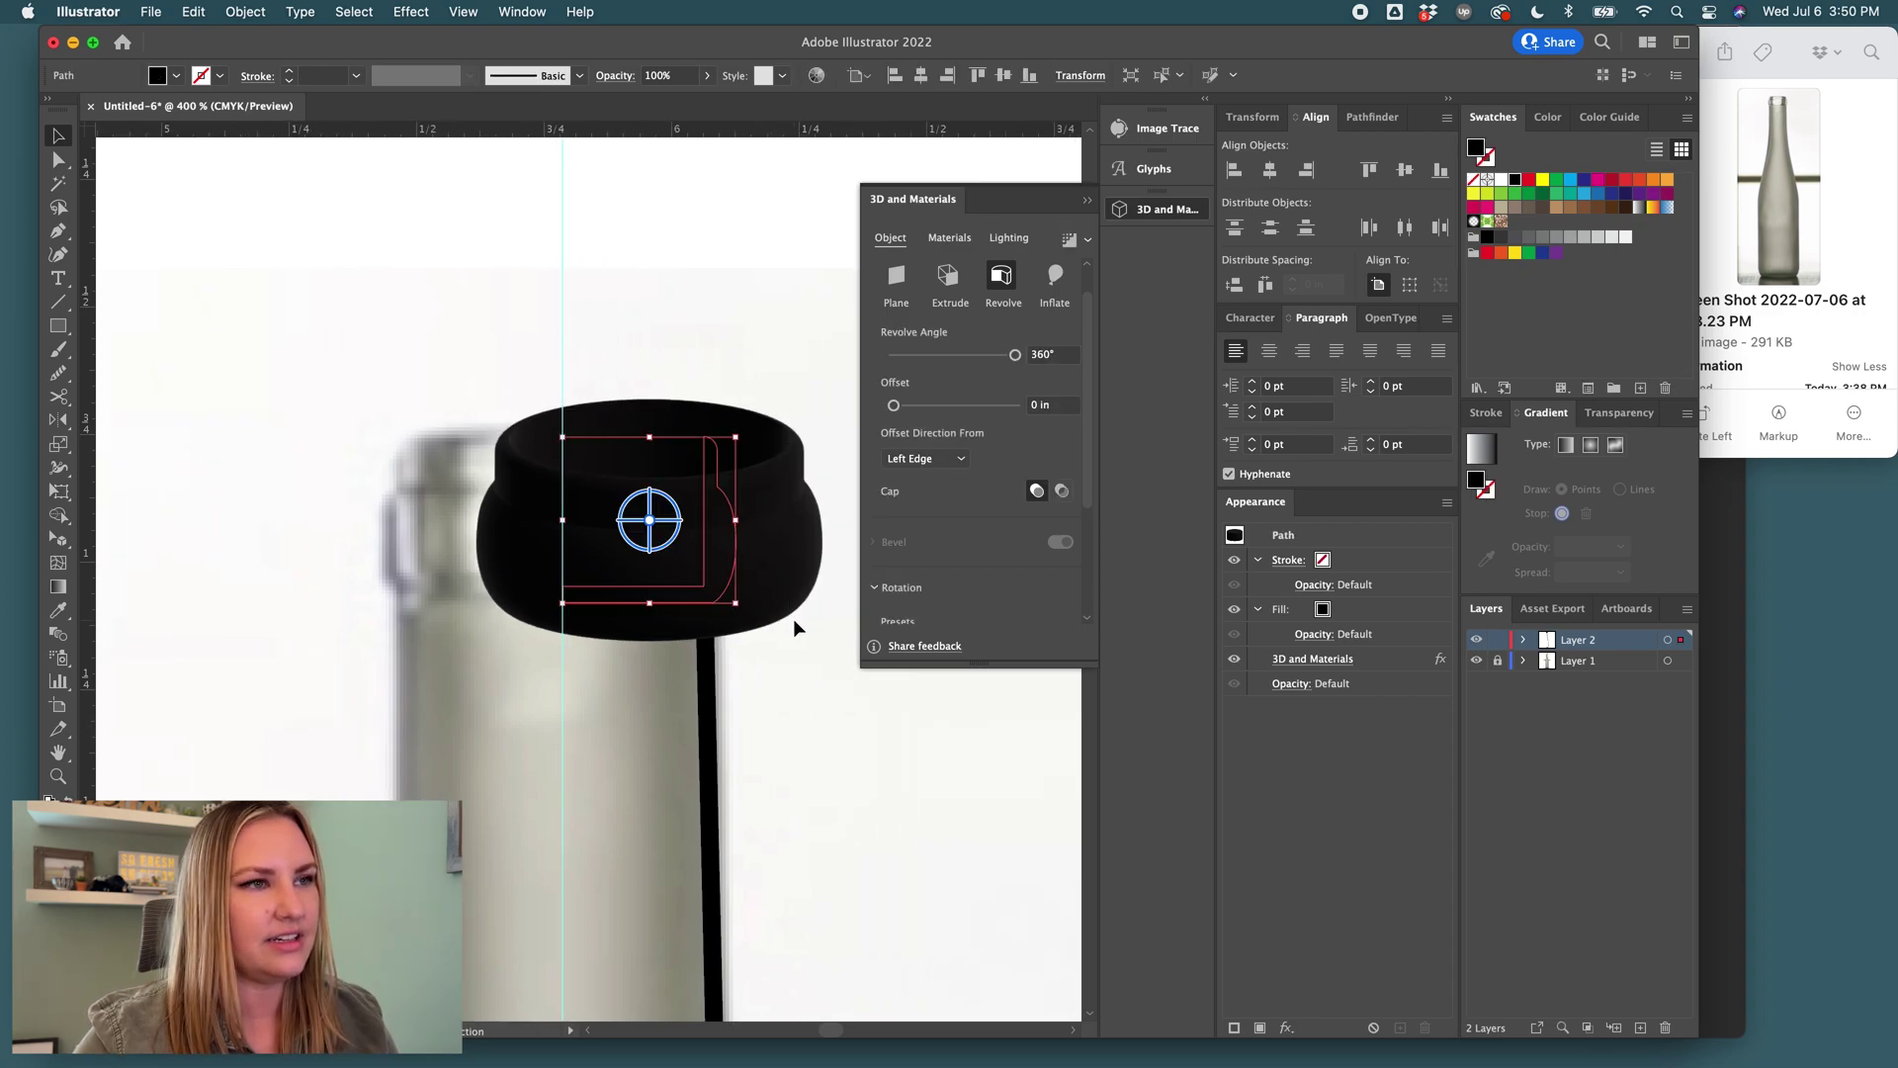
{"action": "left_click", "coordinate": [805, 694]}
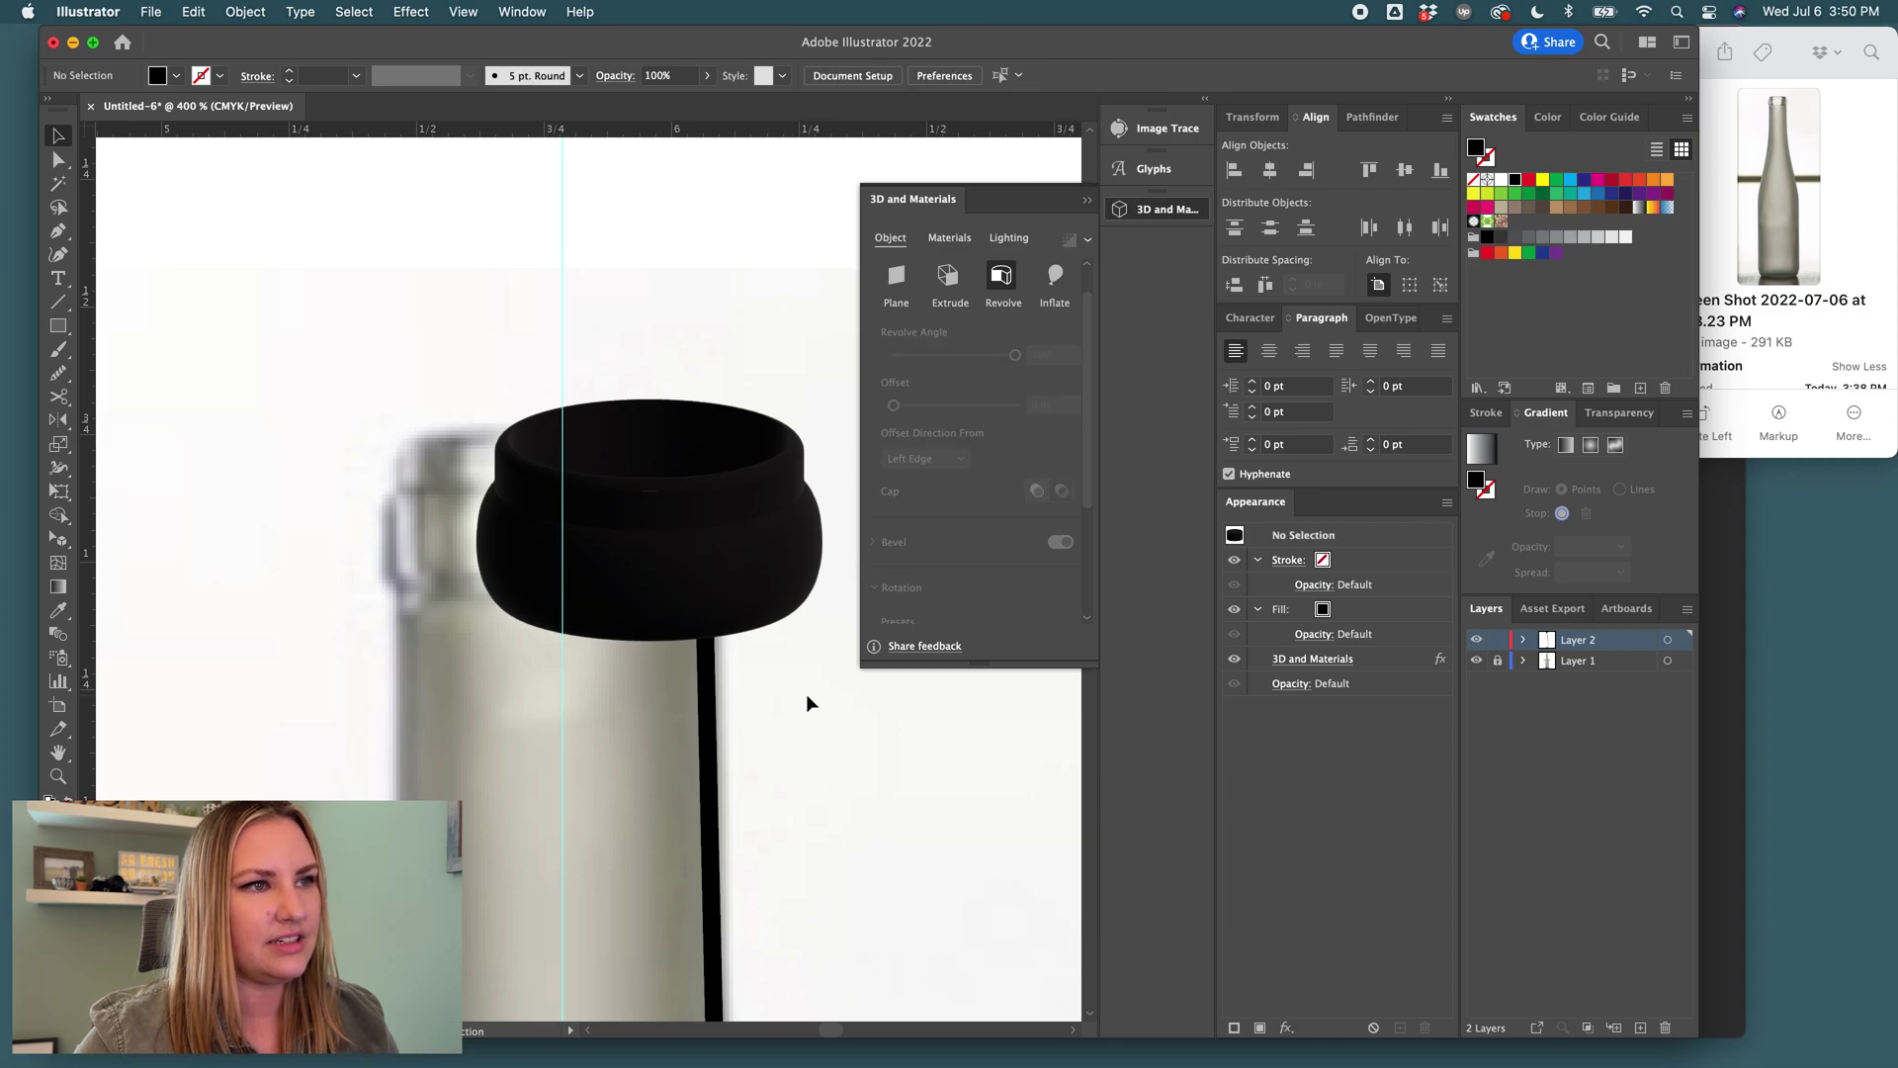
Revolve the bottle wall profile 360° around its left edge into a 3D bottle.
{"action": "scroll", "coordinate": [807, 698], "scroll_direction": "down", "scroll_amount": 1, "text": "alt"}
{"action": "scroll", "coordinate": [806, 698], "scroll_direction": "down", "scroll_amount": 2}
{"action": "left_click", "coordinate": [738, 677]}
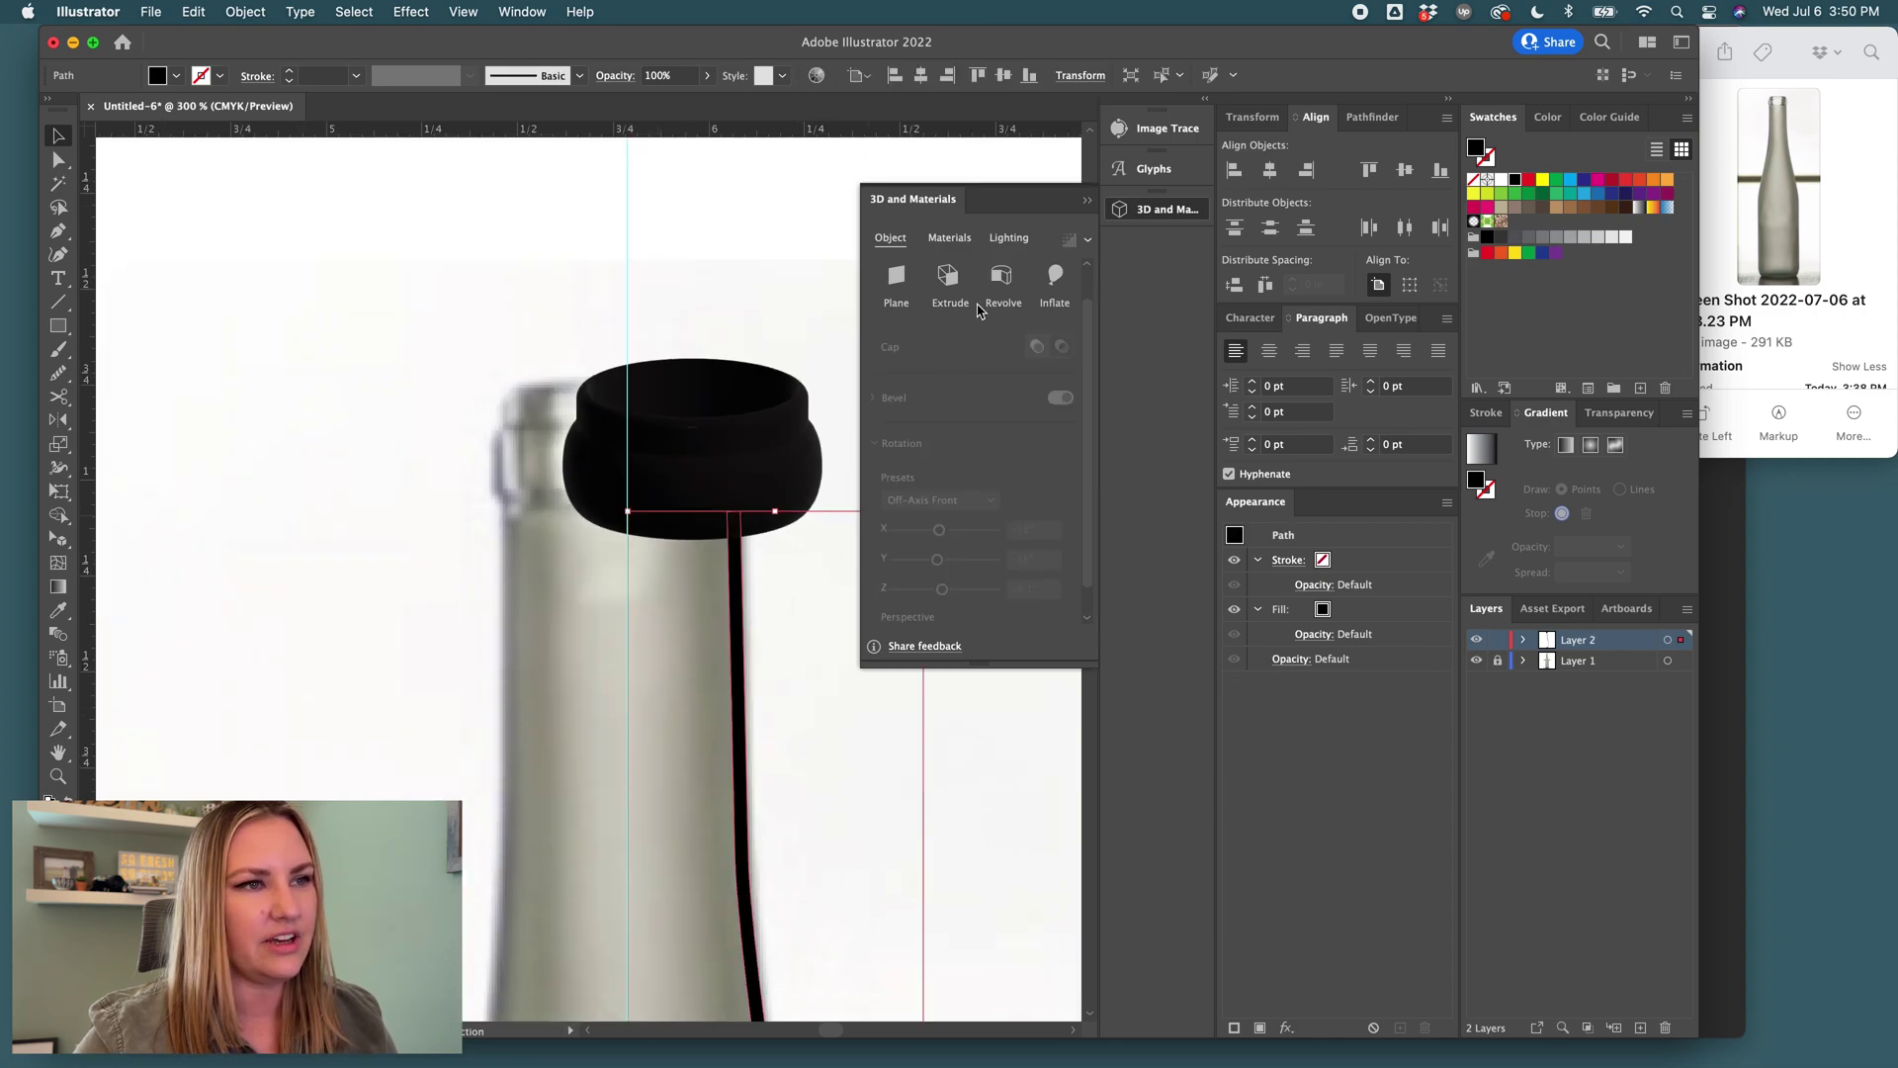
{"action": "left_click", "coordinate": [1002, 280]}
{"action": "key", "text": "super+minus"}
{"action": "key", "text": "super+minus"}
{"action": "key", "text": "super+minus"}
{"action": "key", "text": "super+minus"}
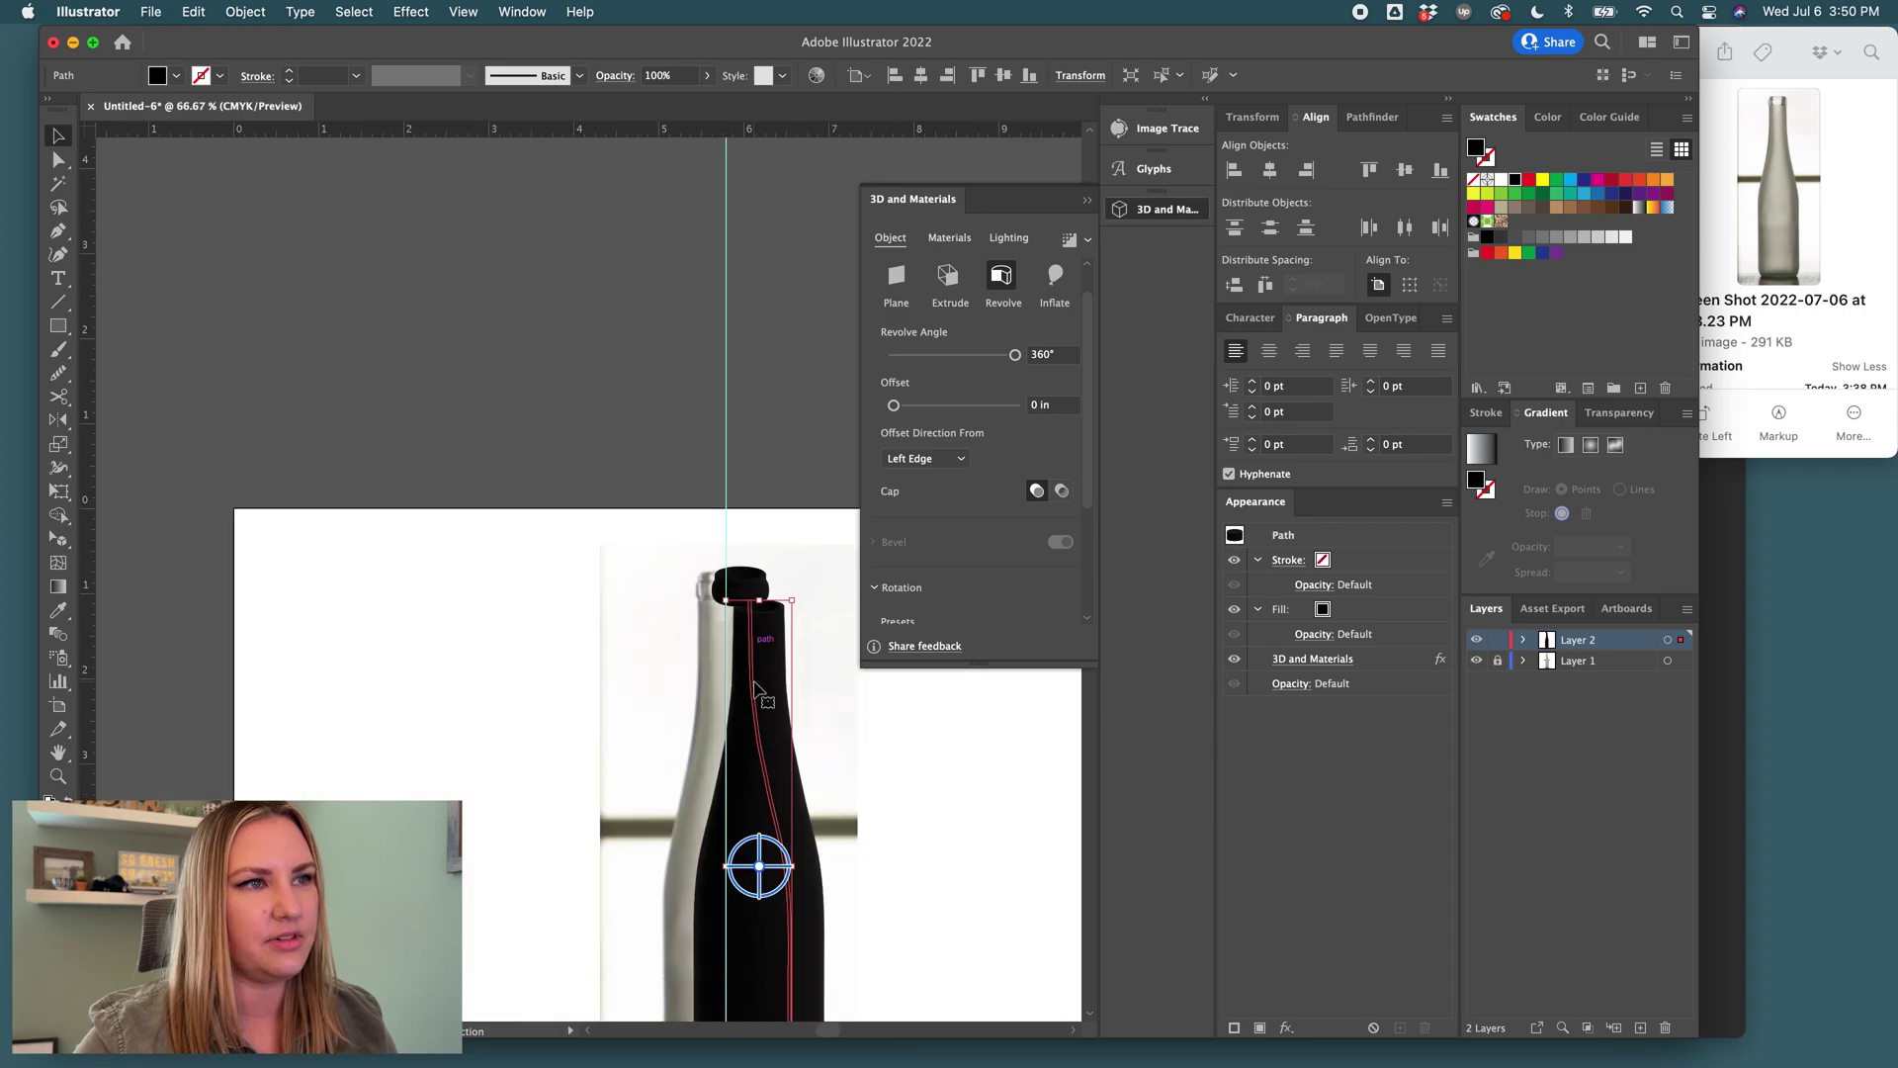
{"action": "scroll", "coordinate": [758, 690], "scroll_direction": "down", "scroll_amount": 2}
Recolor both the revolved bottle and the revolved lip with a light gray fill.
{"action": "left_click", "coordinate": [978, 798]}
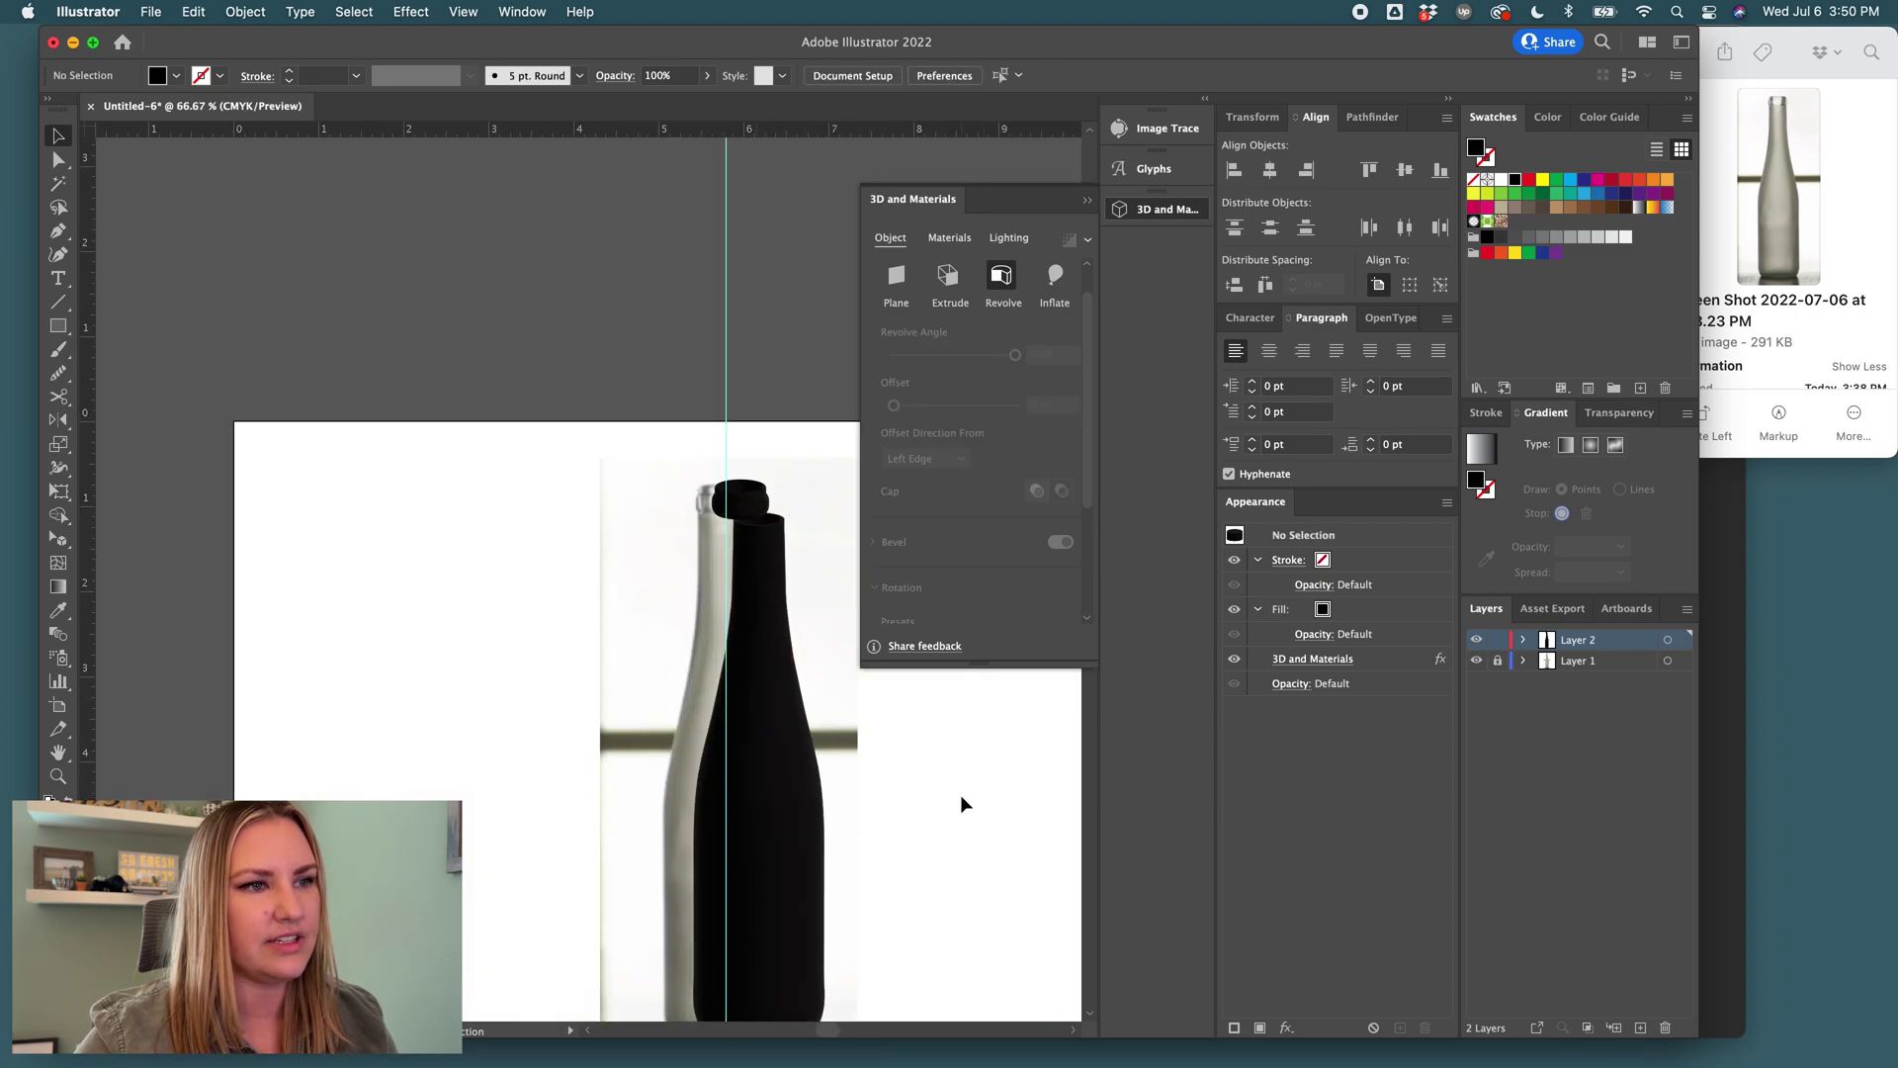
{"action": "left_click", "coordinate": [779, 561]}
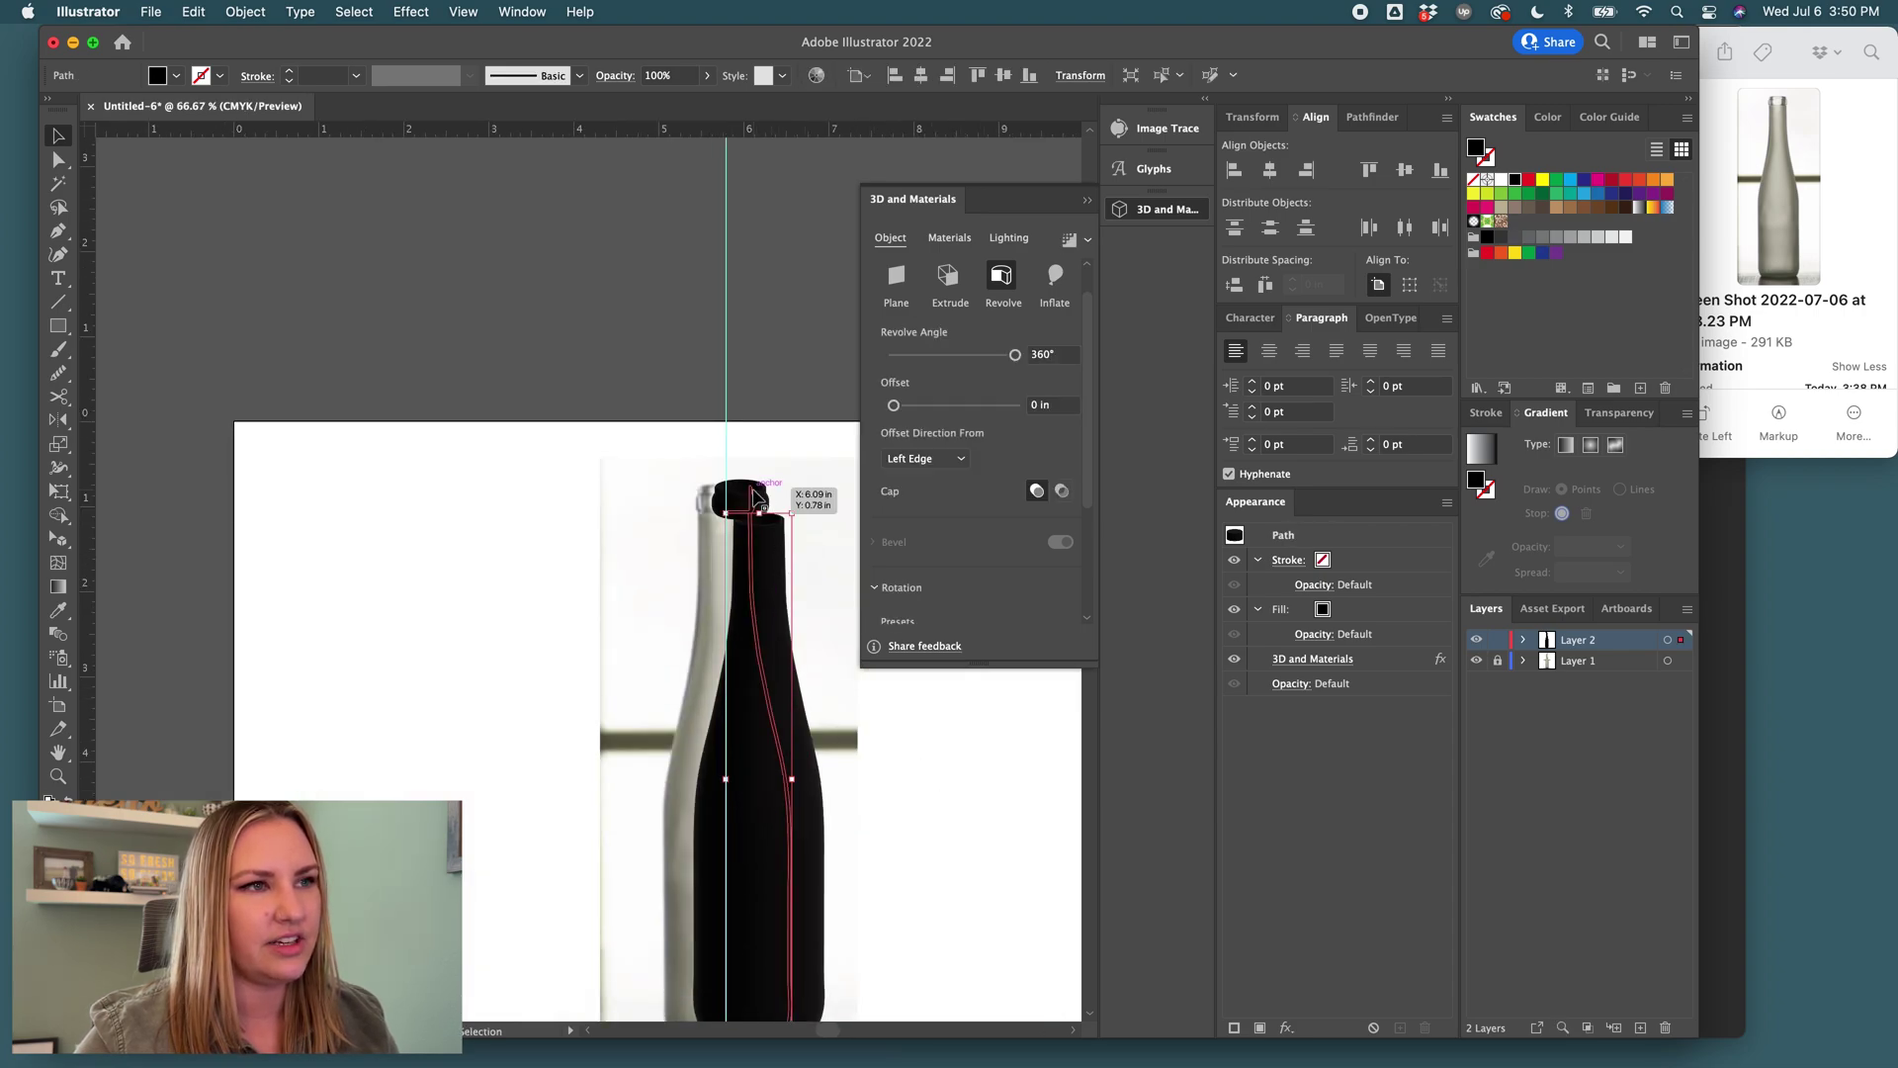
{"action": "left_click", "coordinate": [1582, 237]}
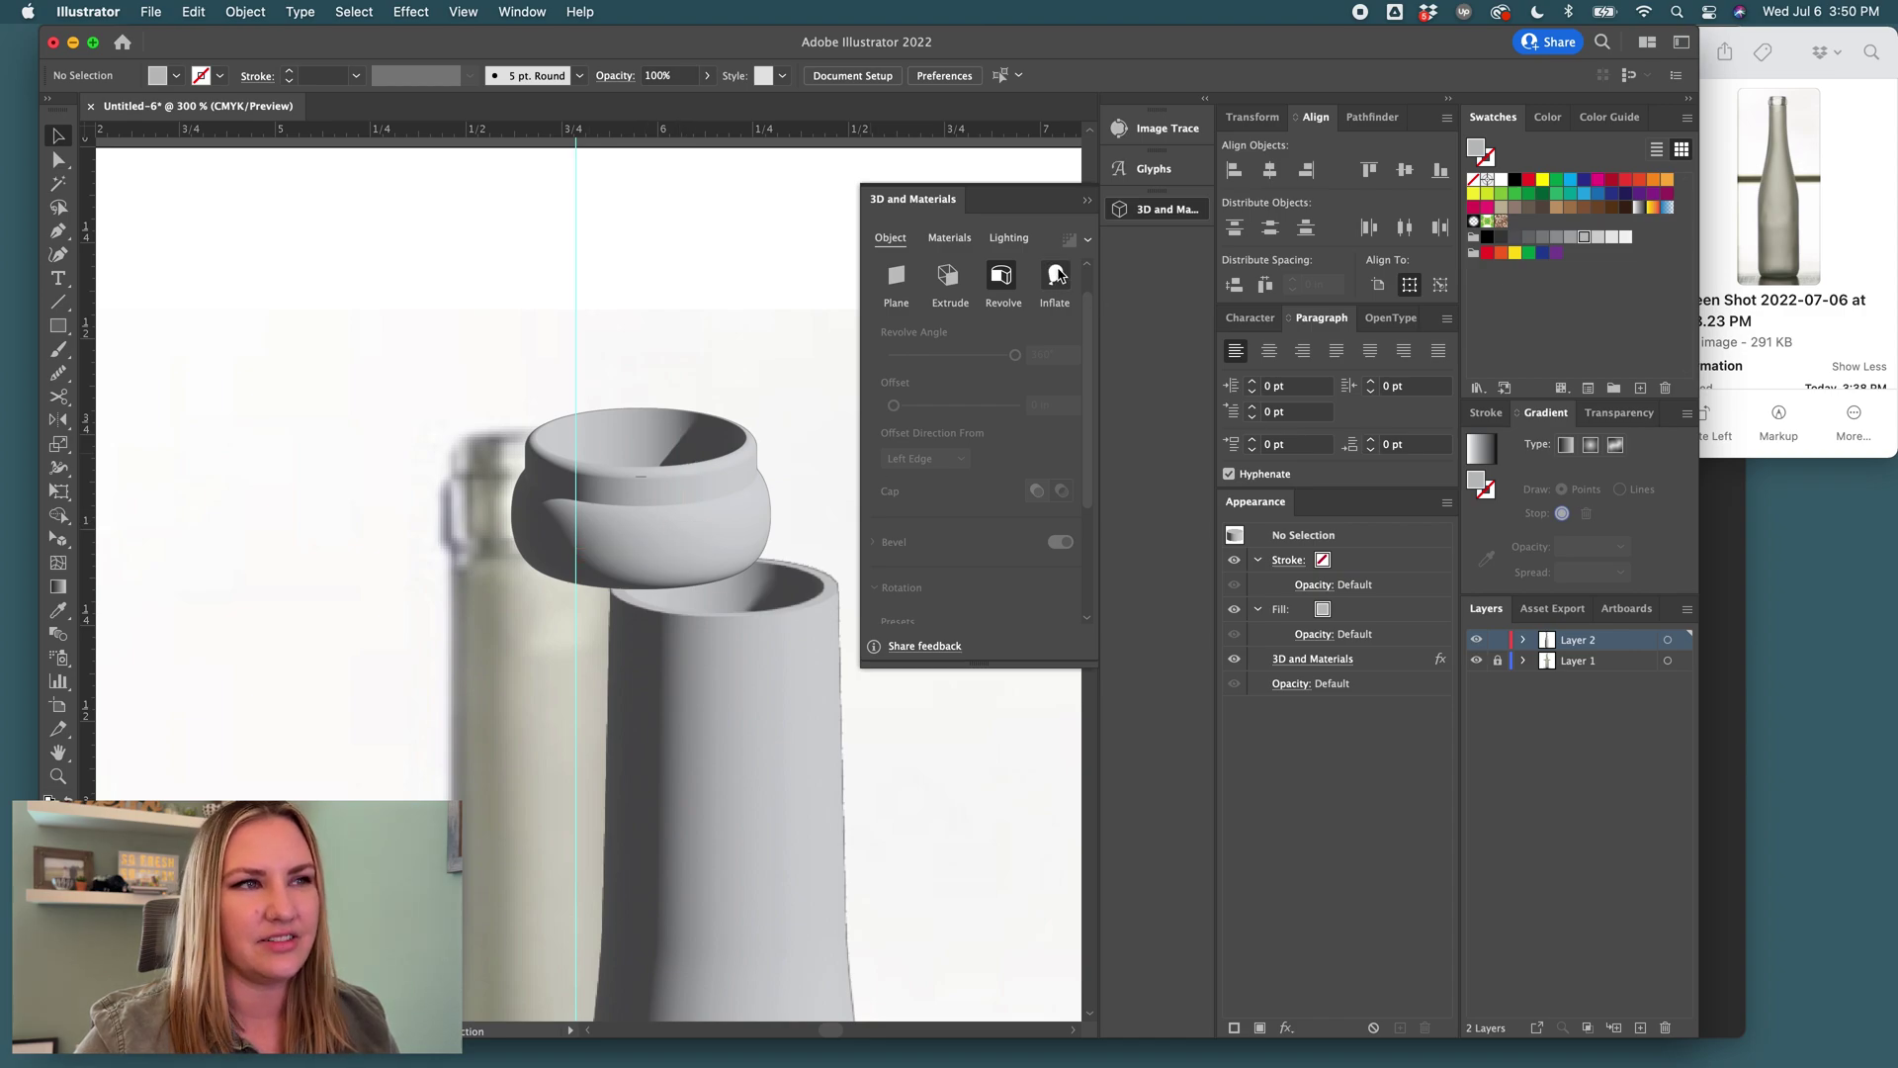
Add the revolved bottle as an export asset named bottle-frosted and leave the export dialog without exporting.
{"action": "left_click", "coordinate": [151, 11]}
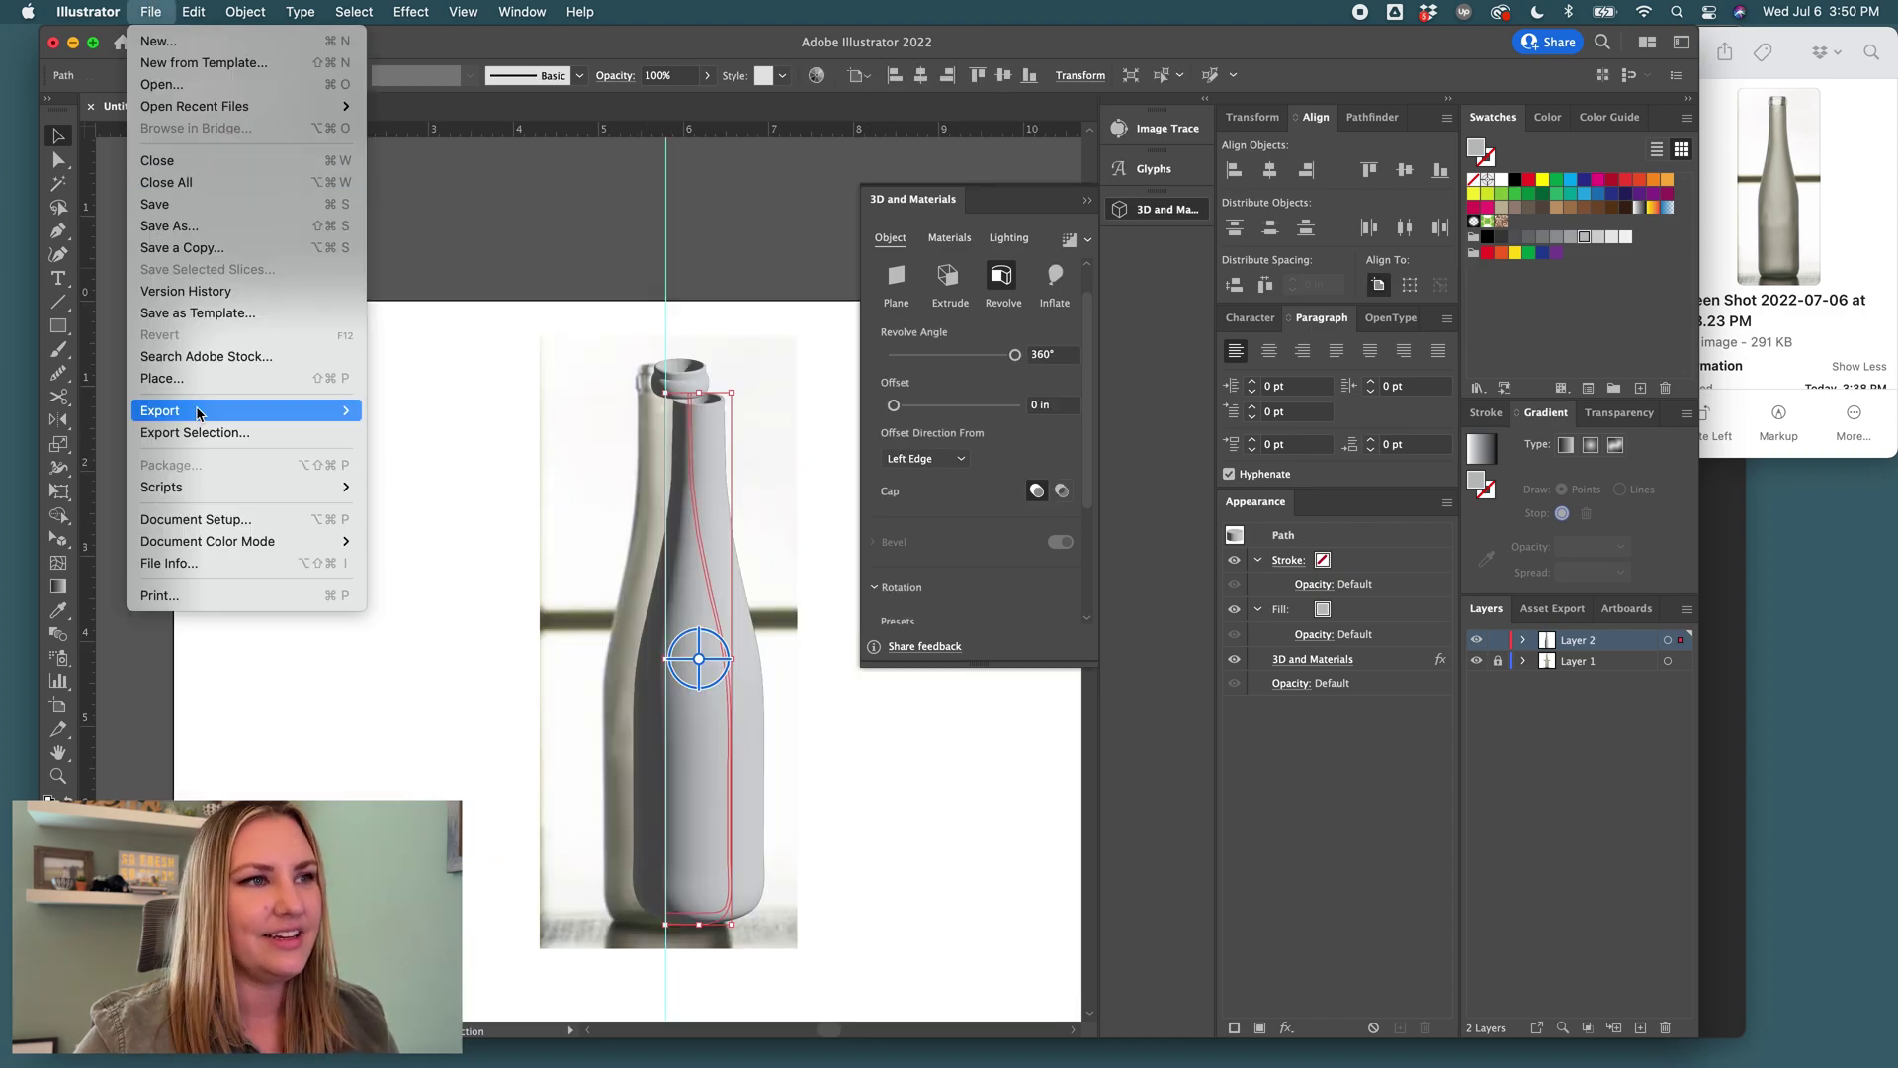
{"action": "left_click", "coordinate": [195, 431]}
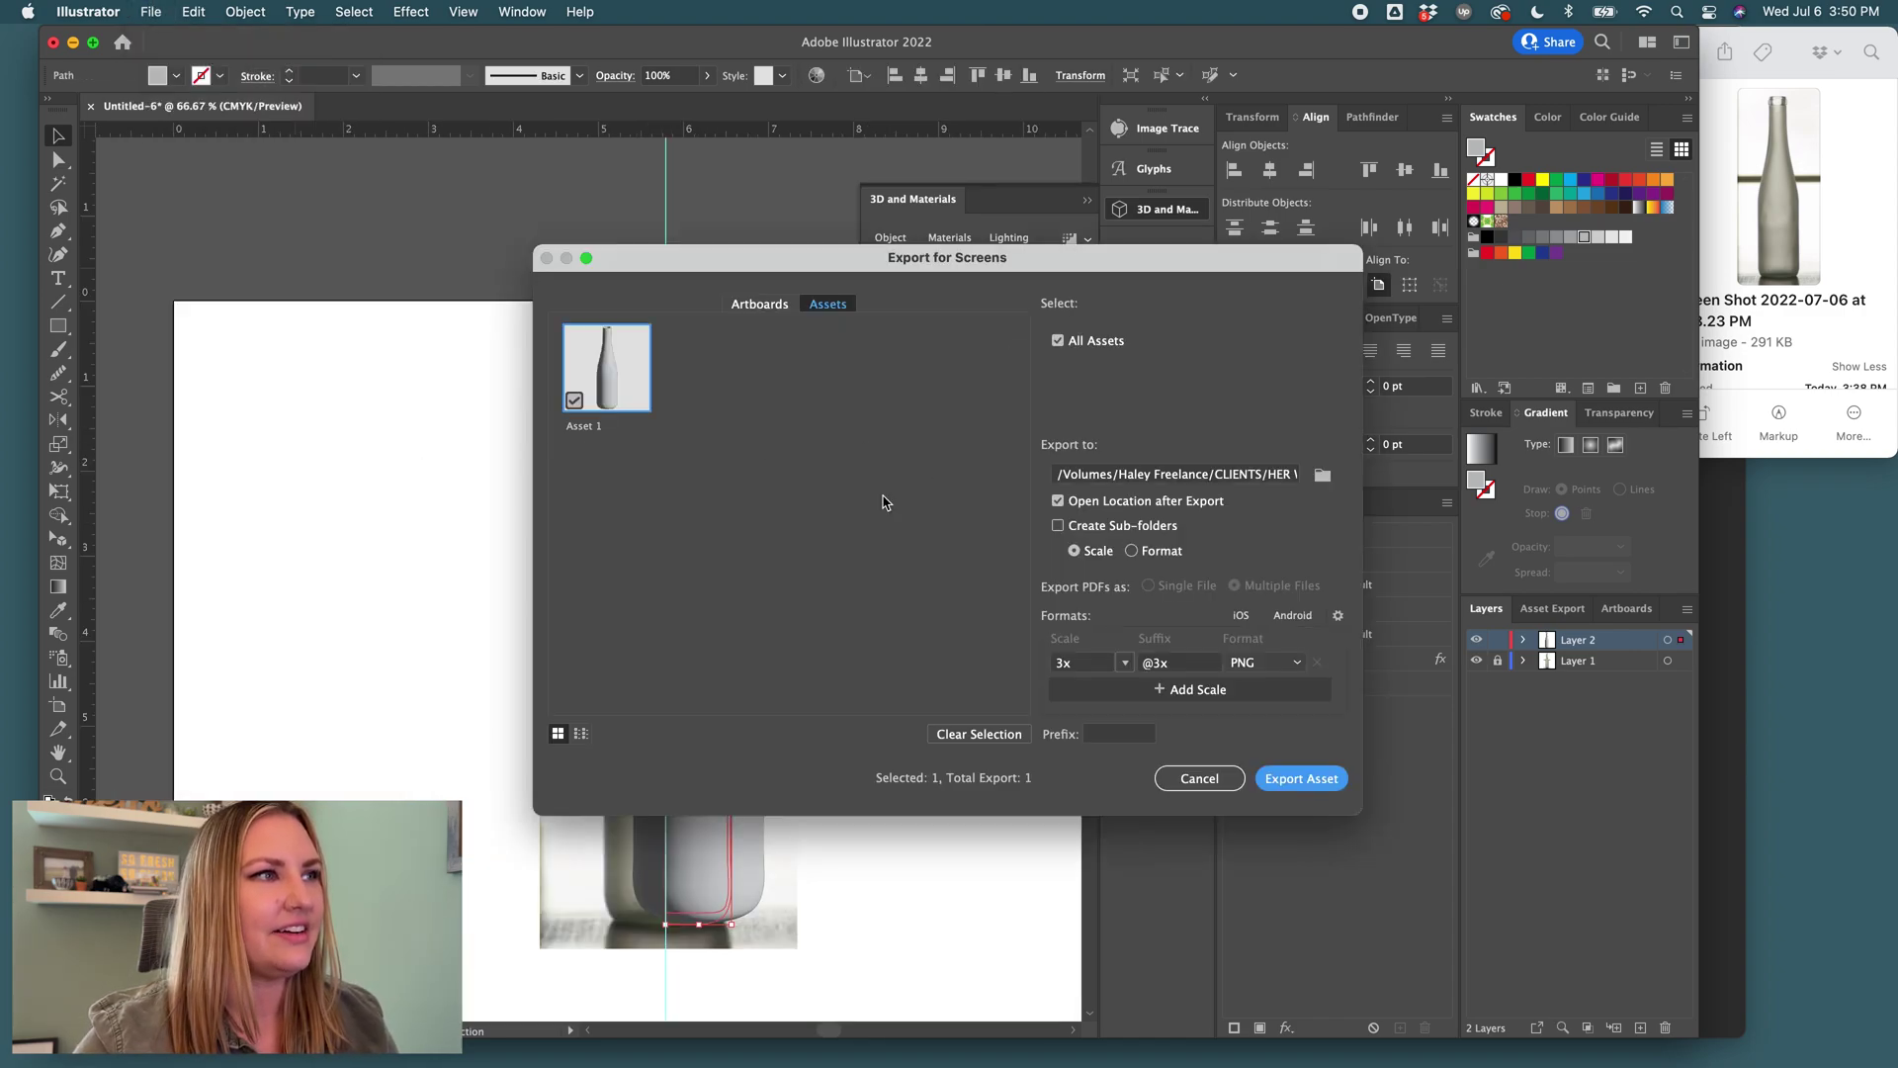
{"action": "double_click", "coordinate": [587, 427]}
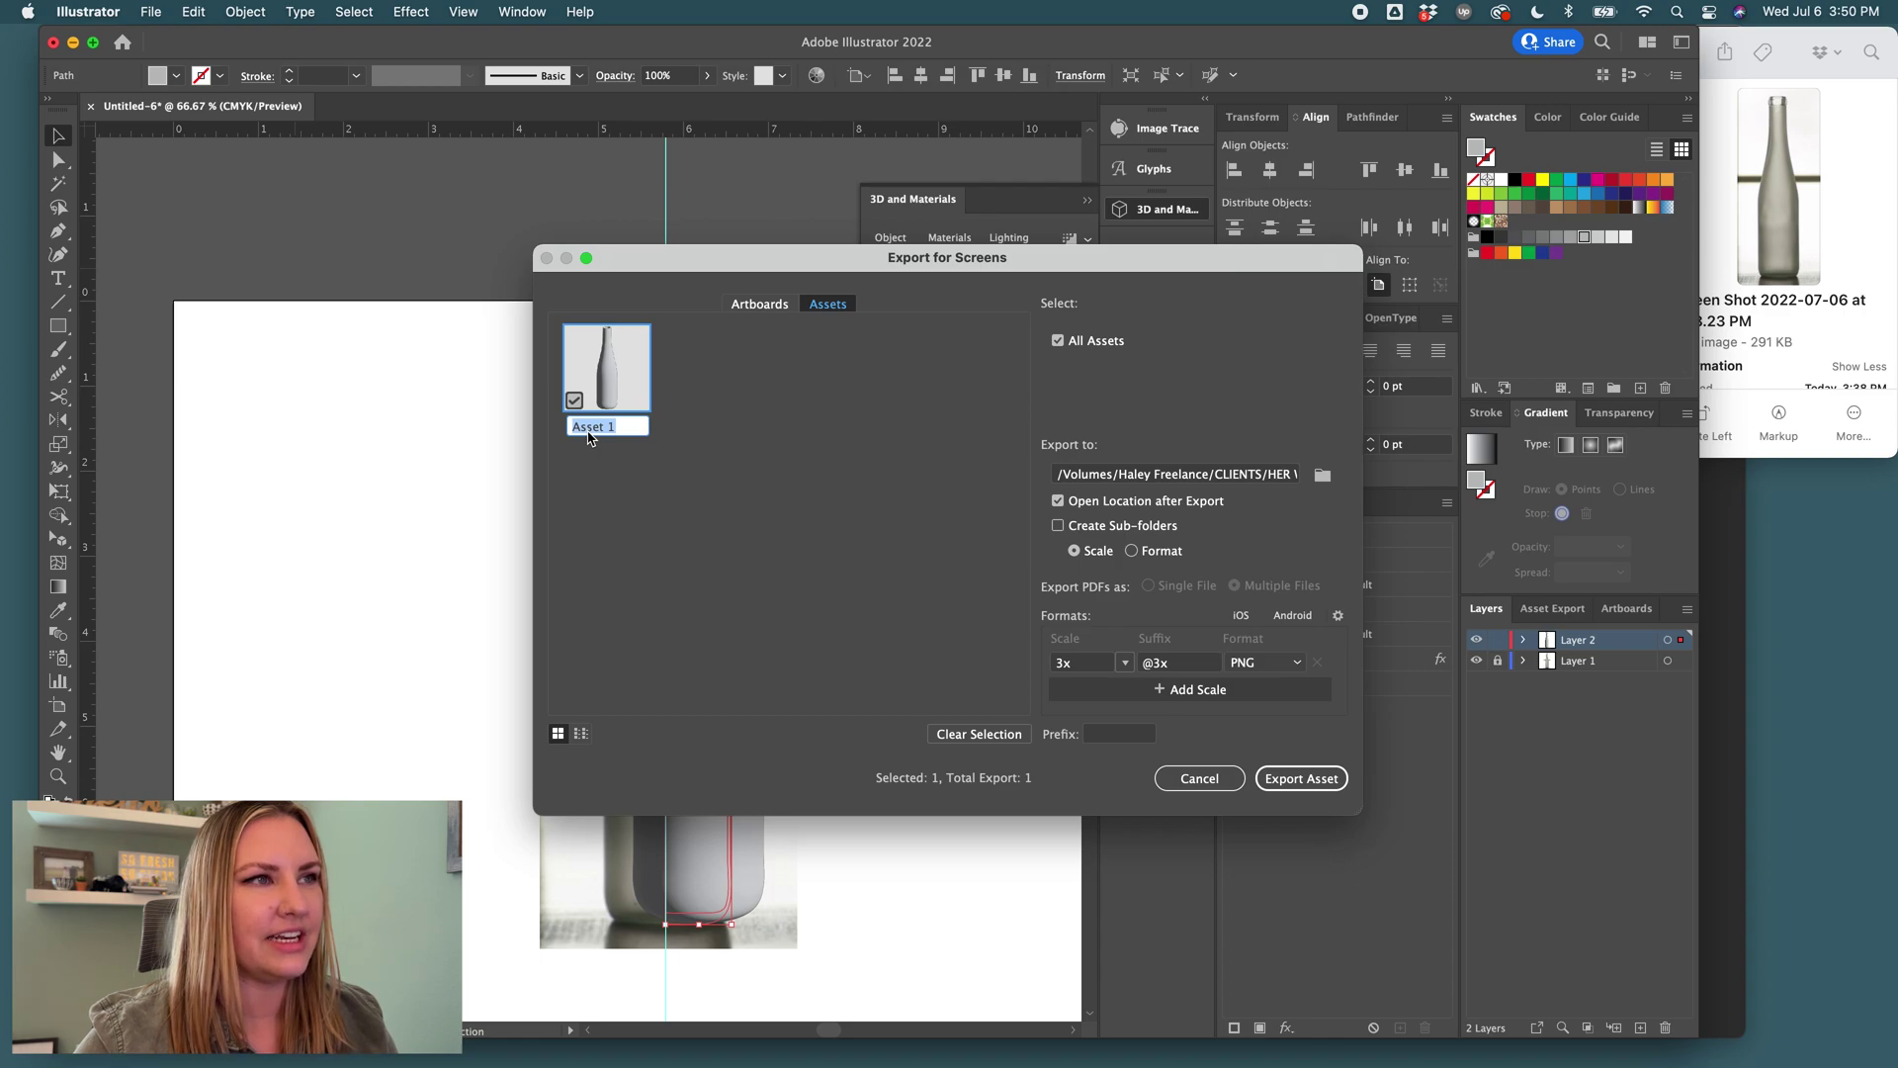
{"action": "type", "text": "bottle-frosted"}
{"action": "key", "text": "Return"}
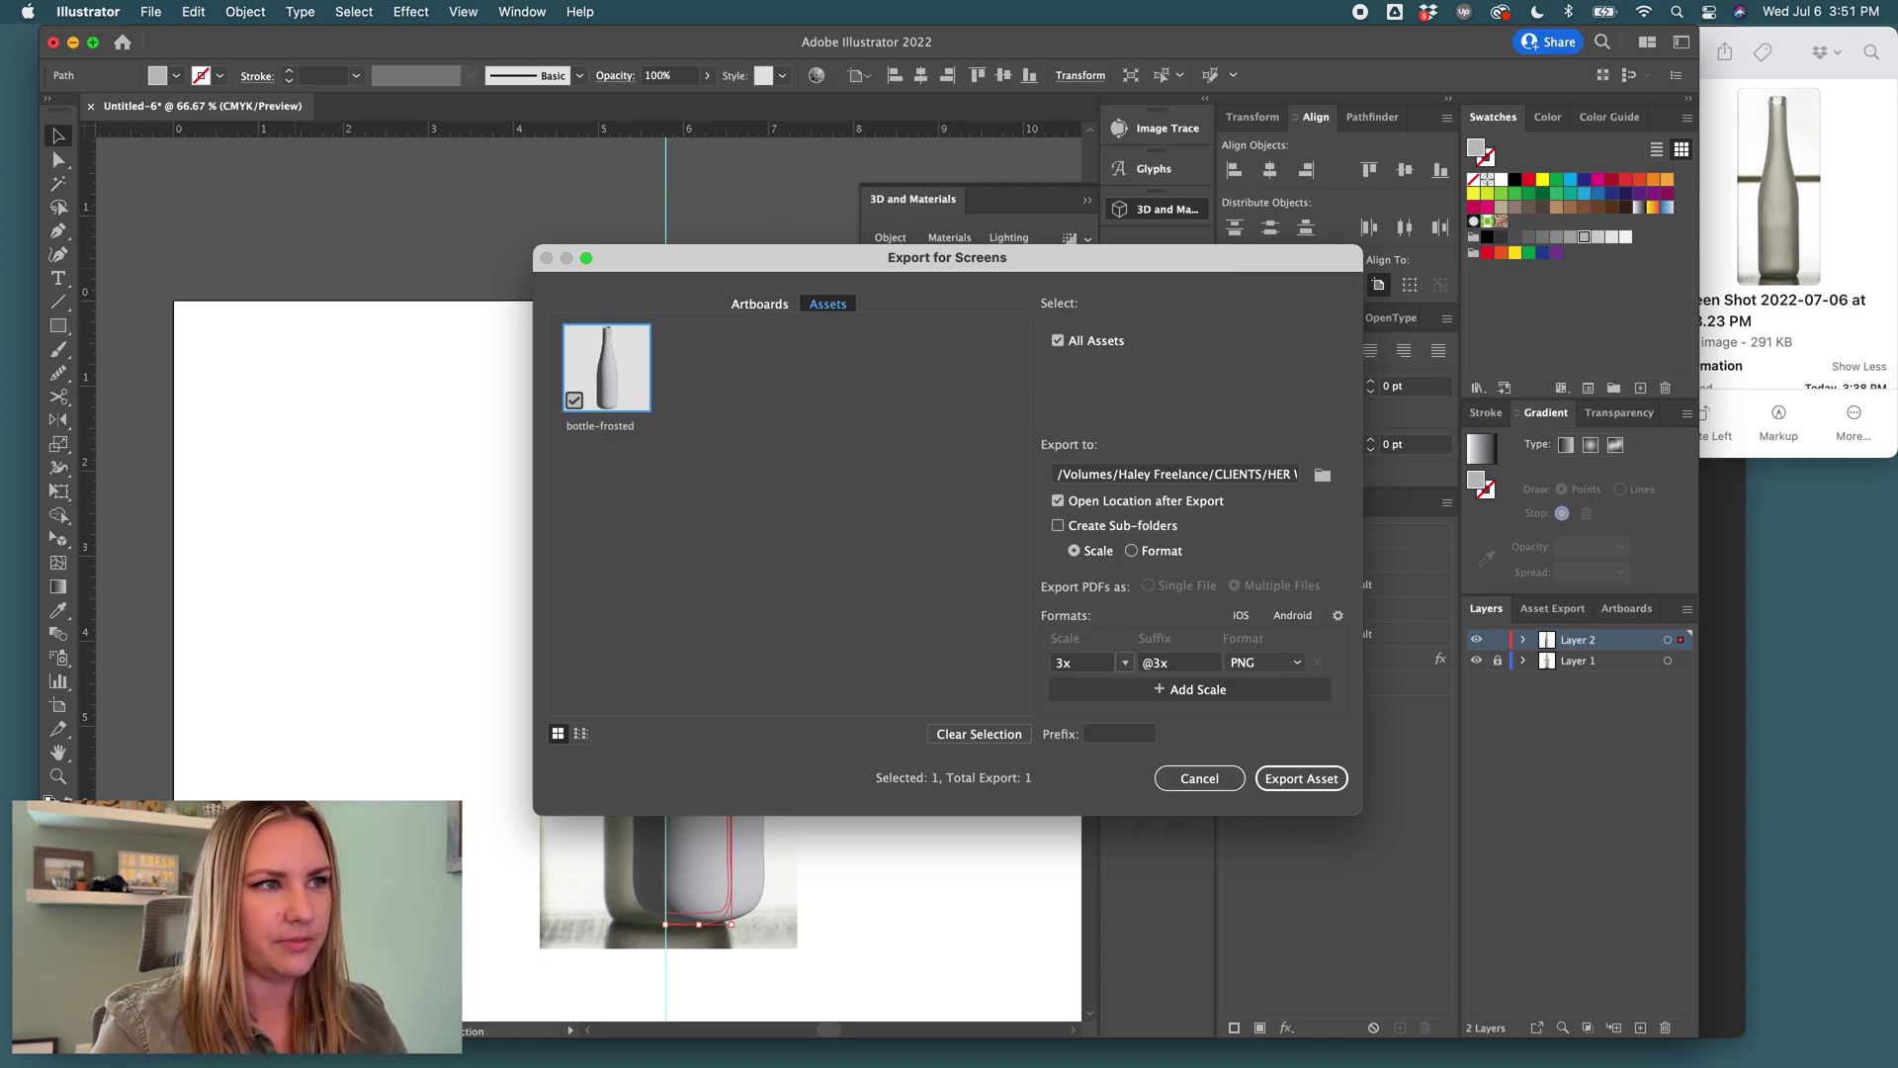
{"action": "left_click", "coordinate": [1199, 778]}
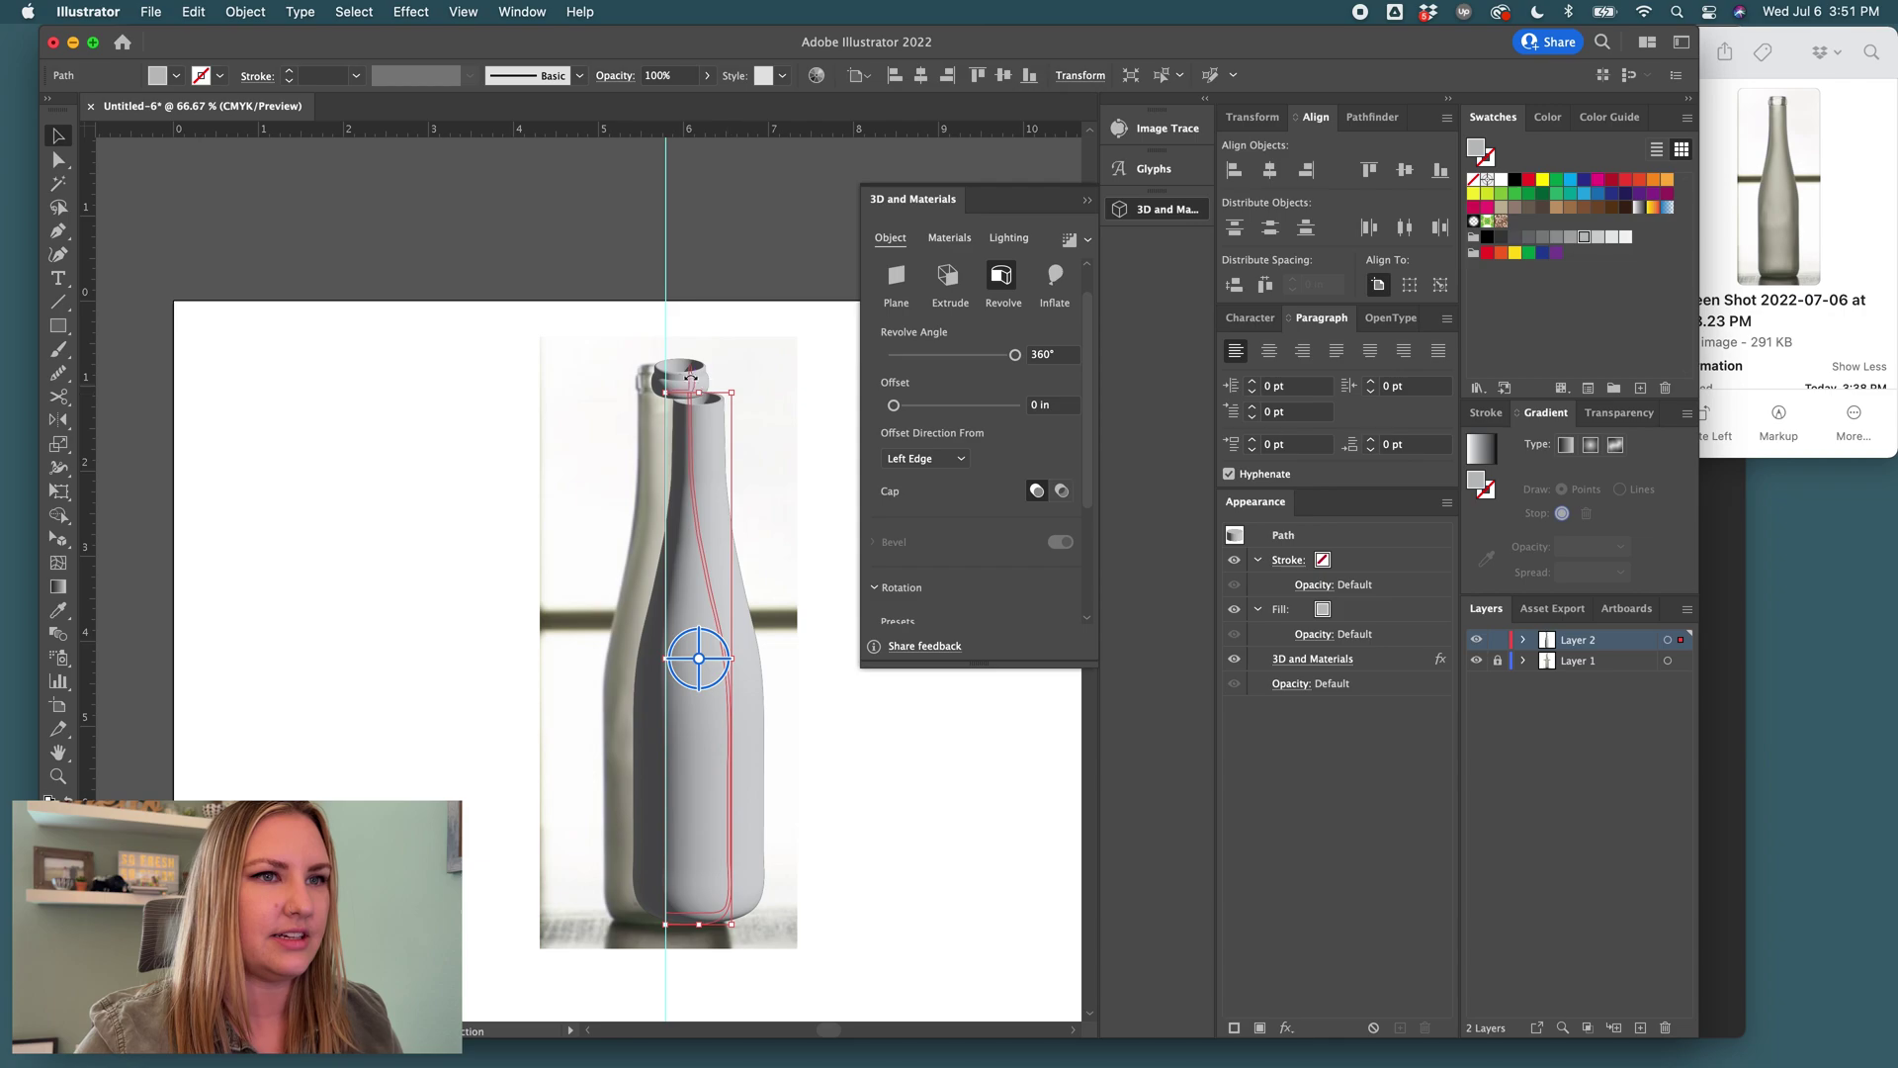
Add the revolved lip as an export asset named bottle-opening and include the bottle-frosted asset in the same export.
{"action": "left_click", "coordinate": [148, 12]}
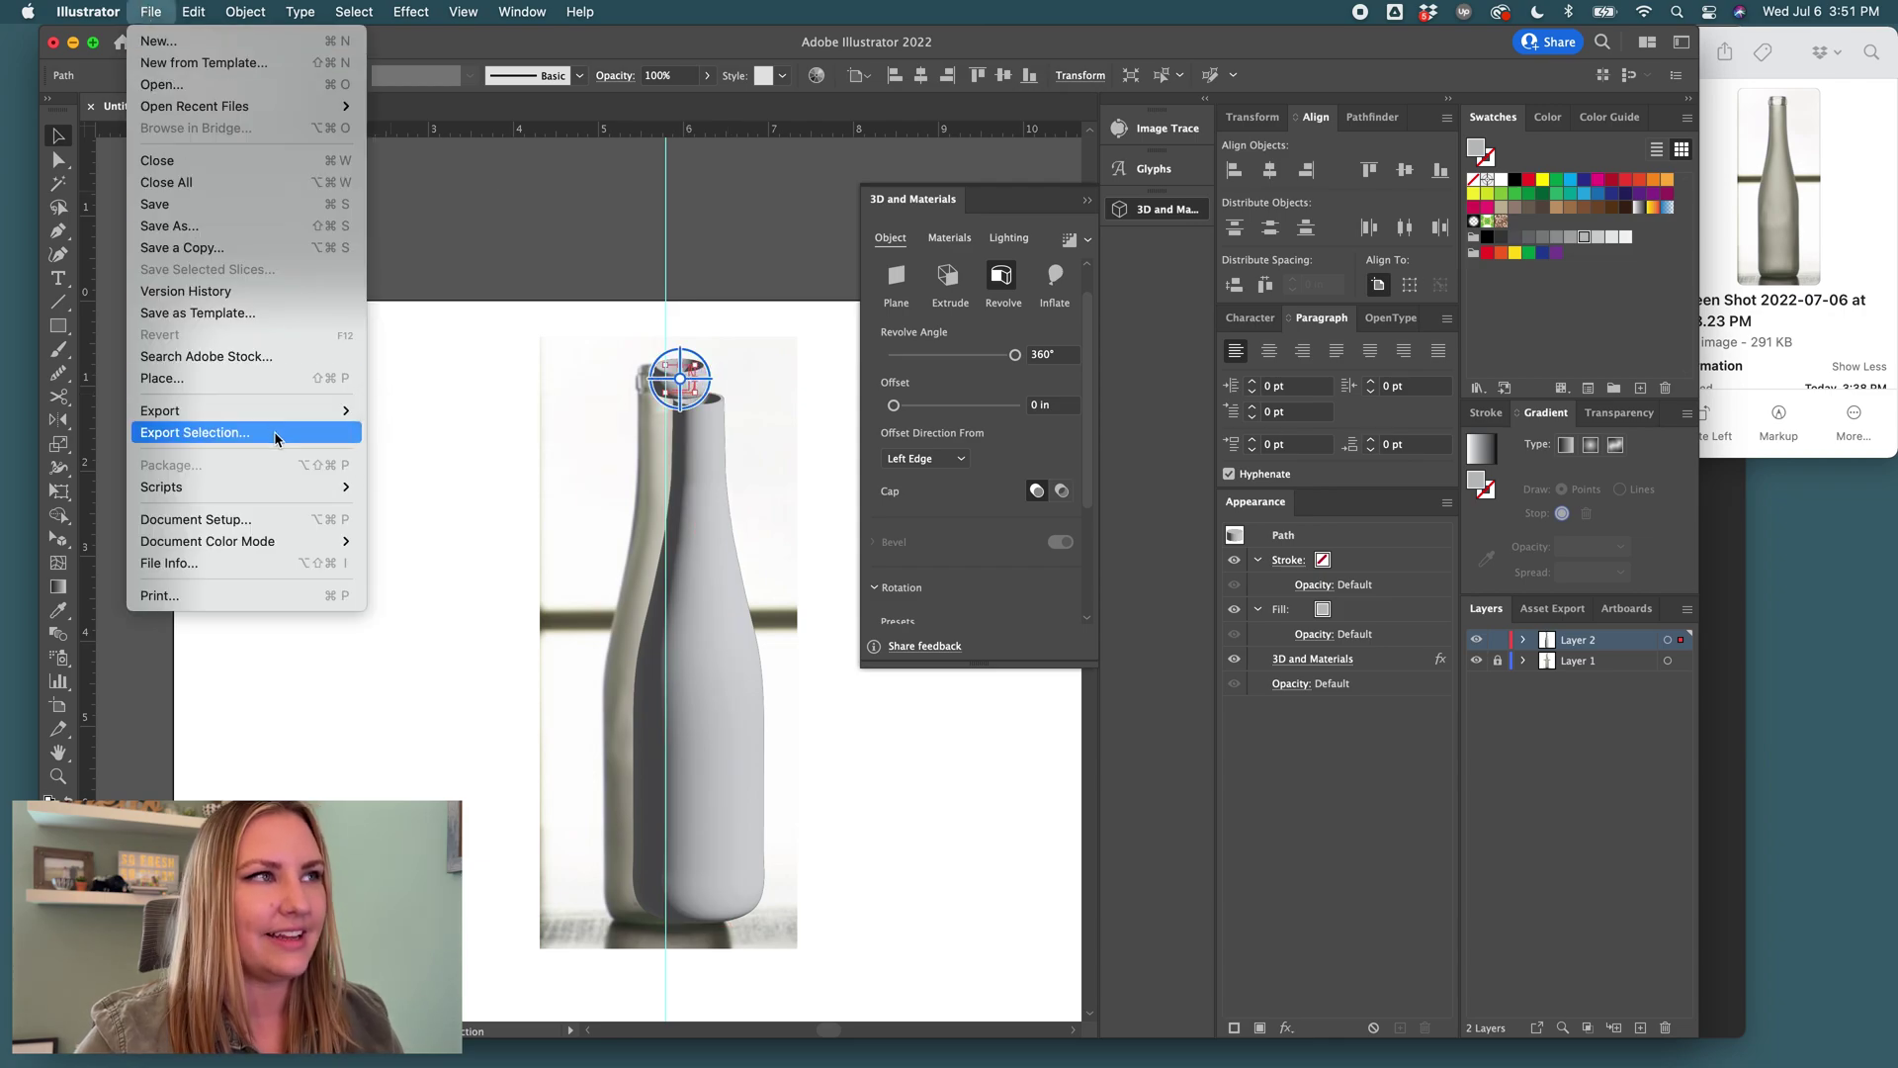
{"action": "left_click", "coordinate": [275, 431]}
{"action": "double_click", "coordinate": [707, 427]}
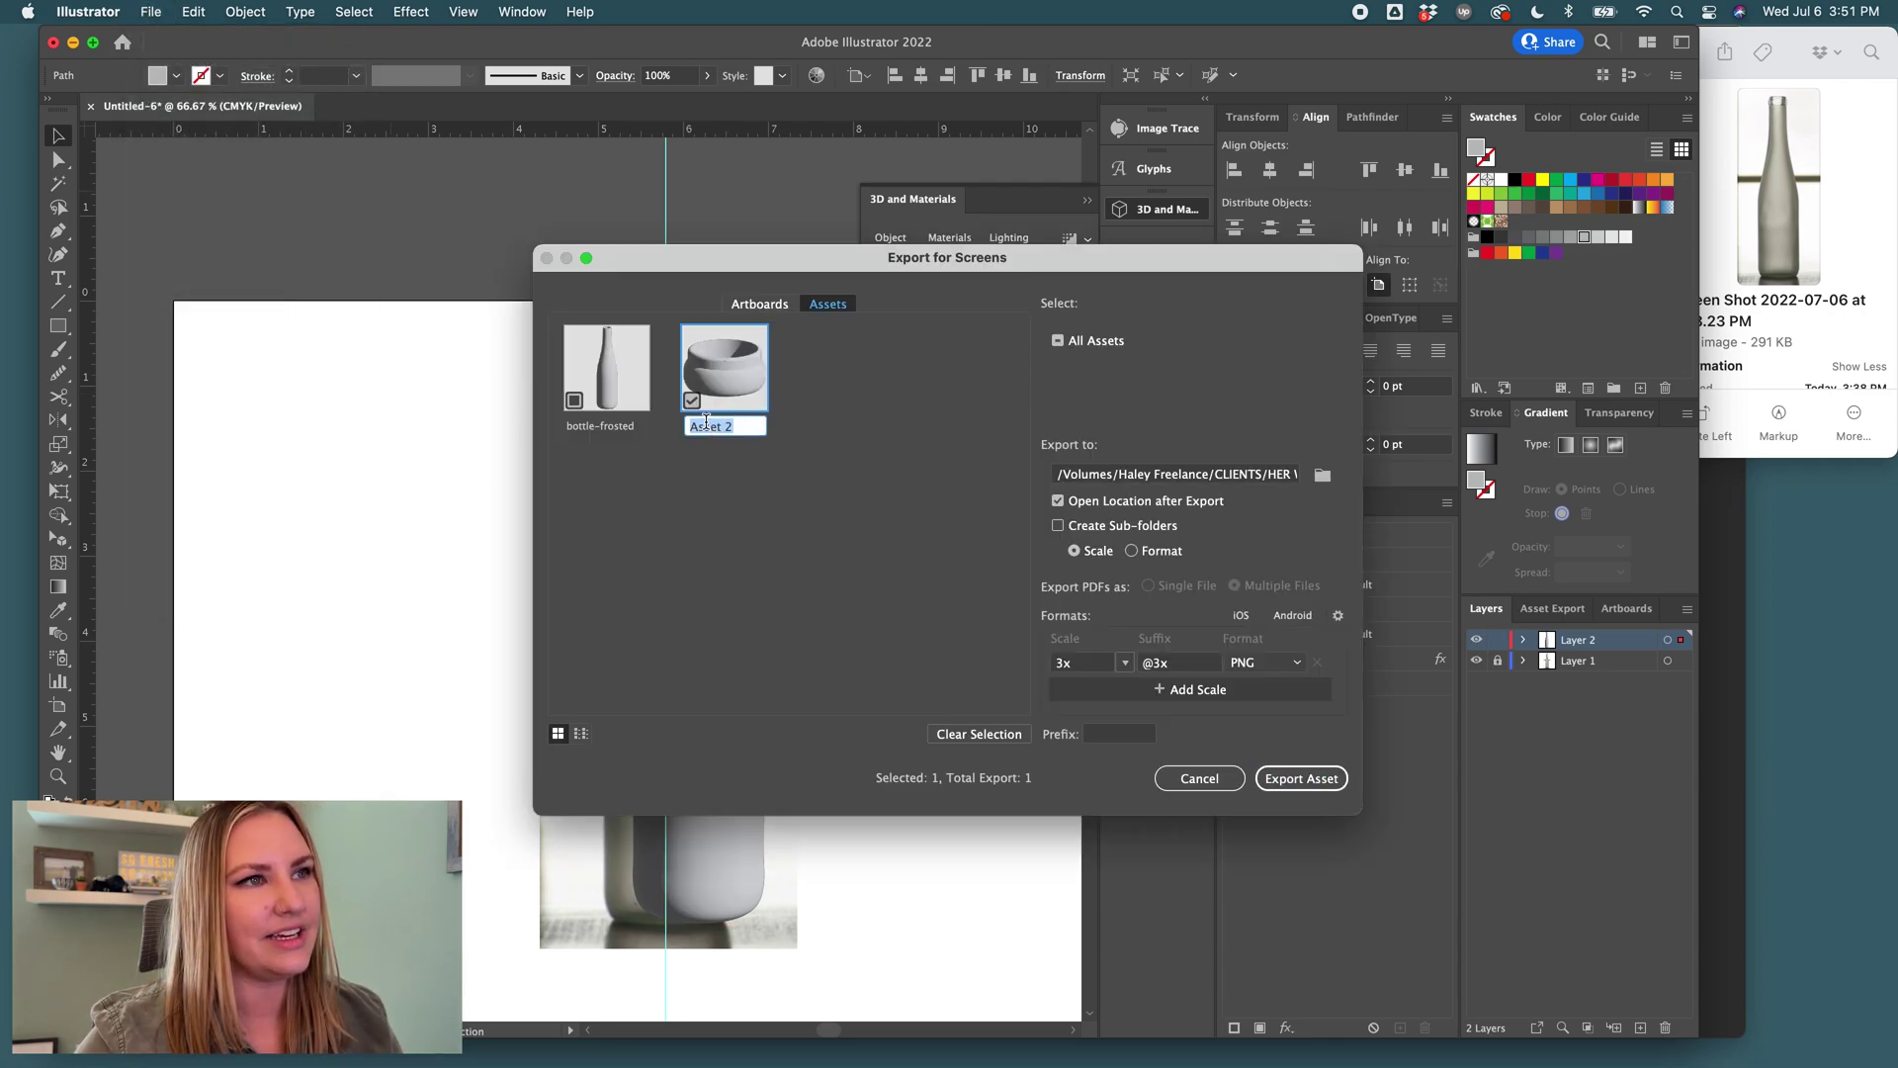
{"action": "type", "text": "op"}
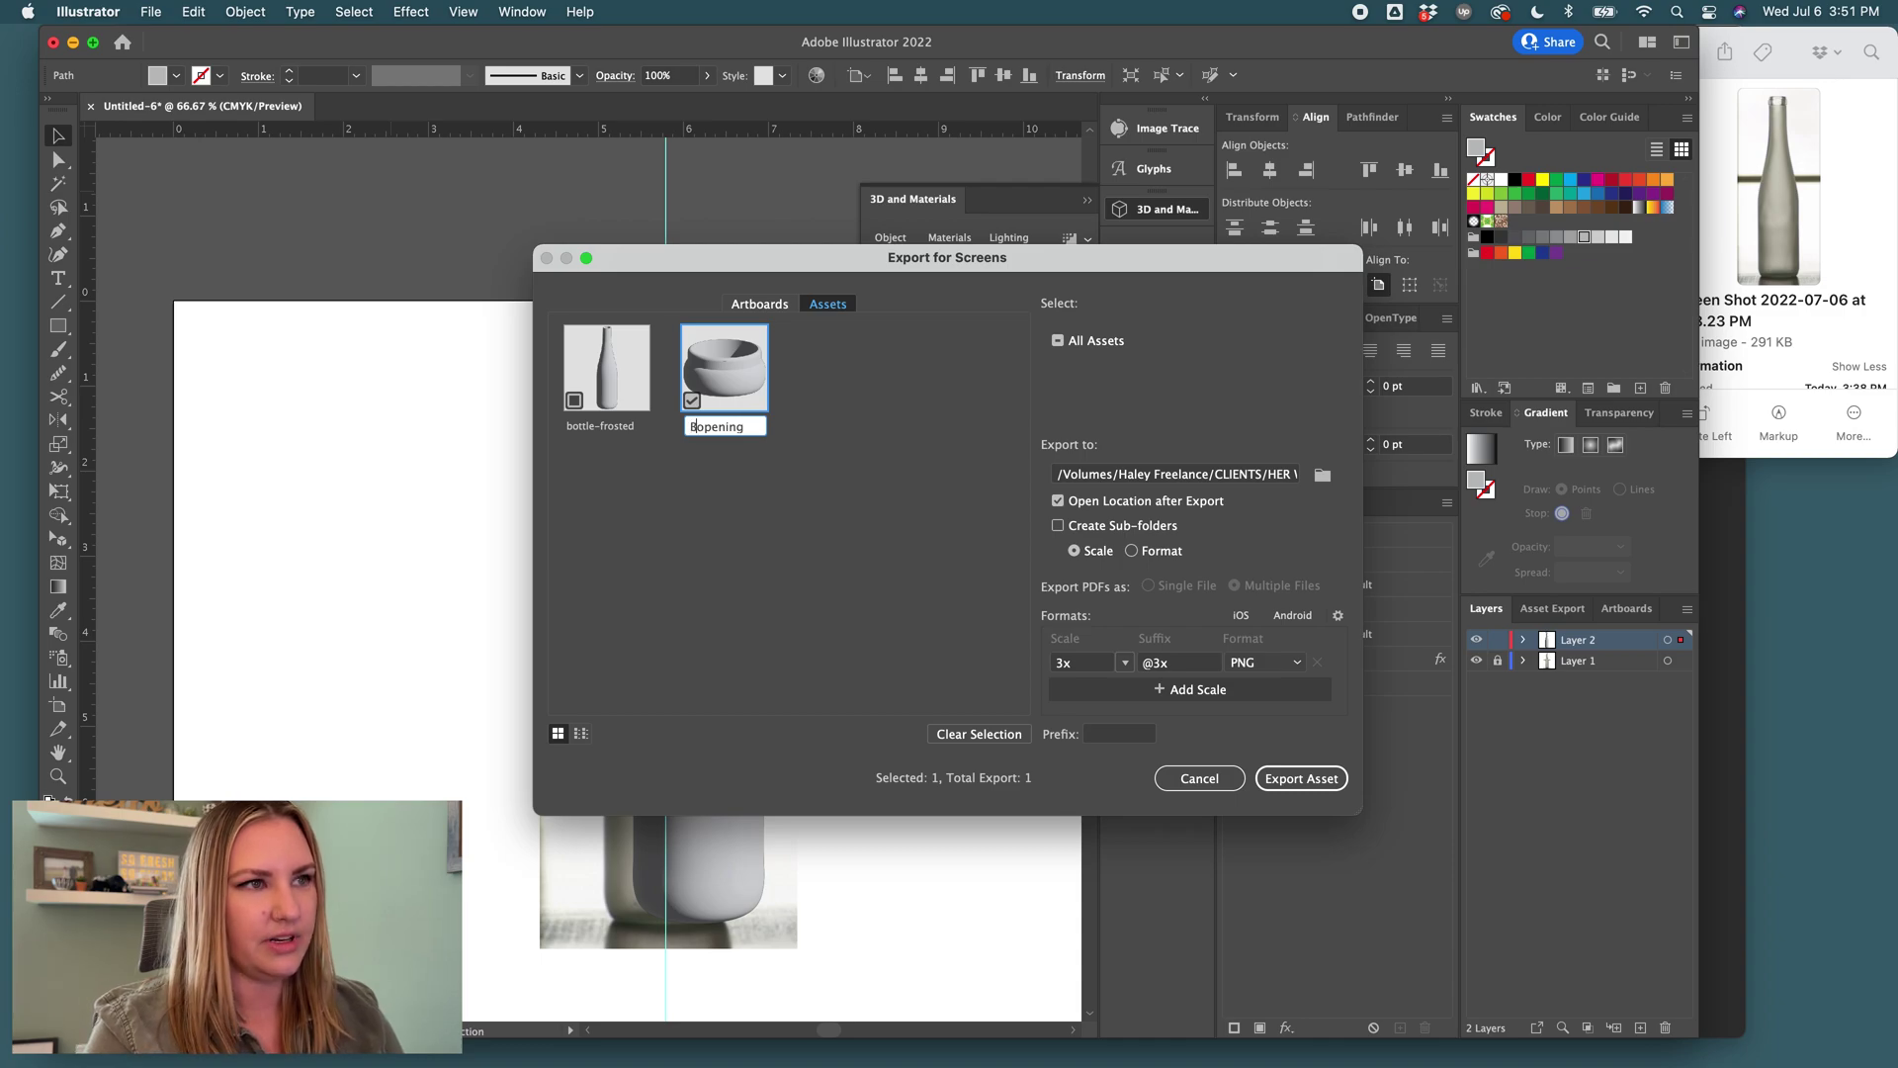
{"action": "type", "text": "eni"}
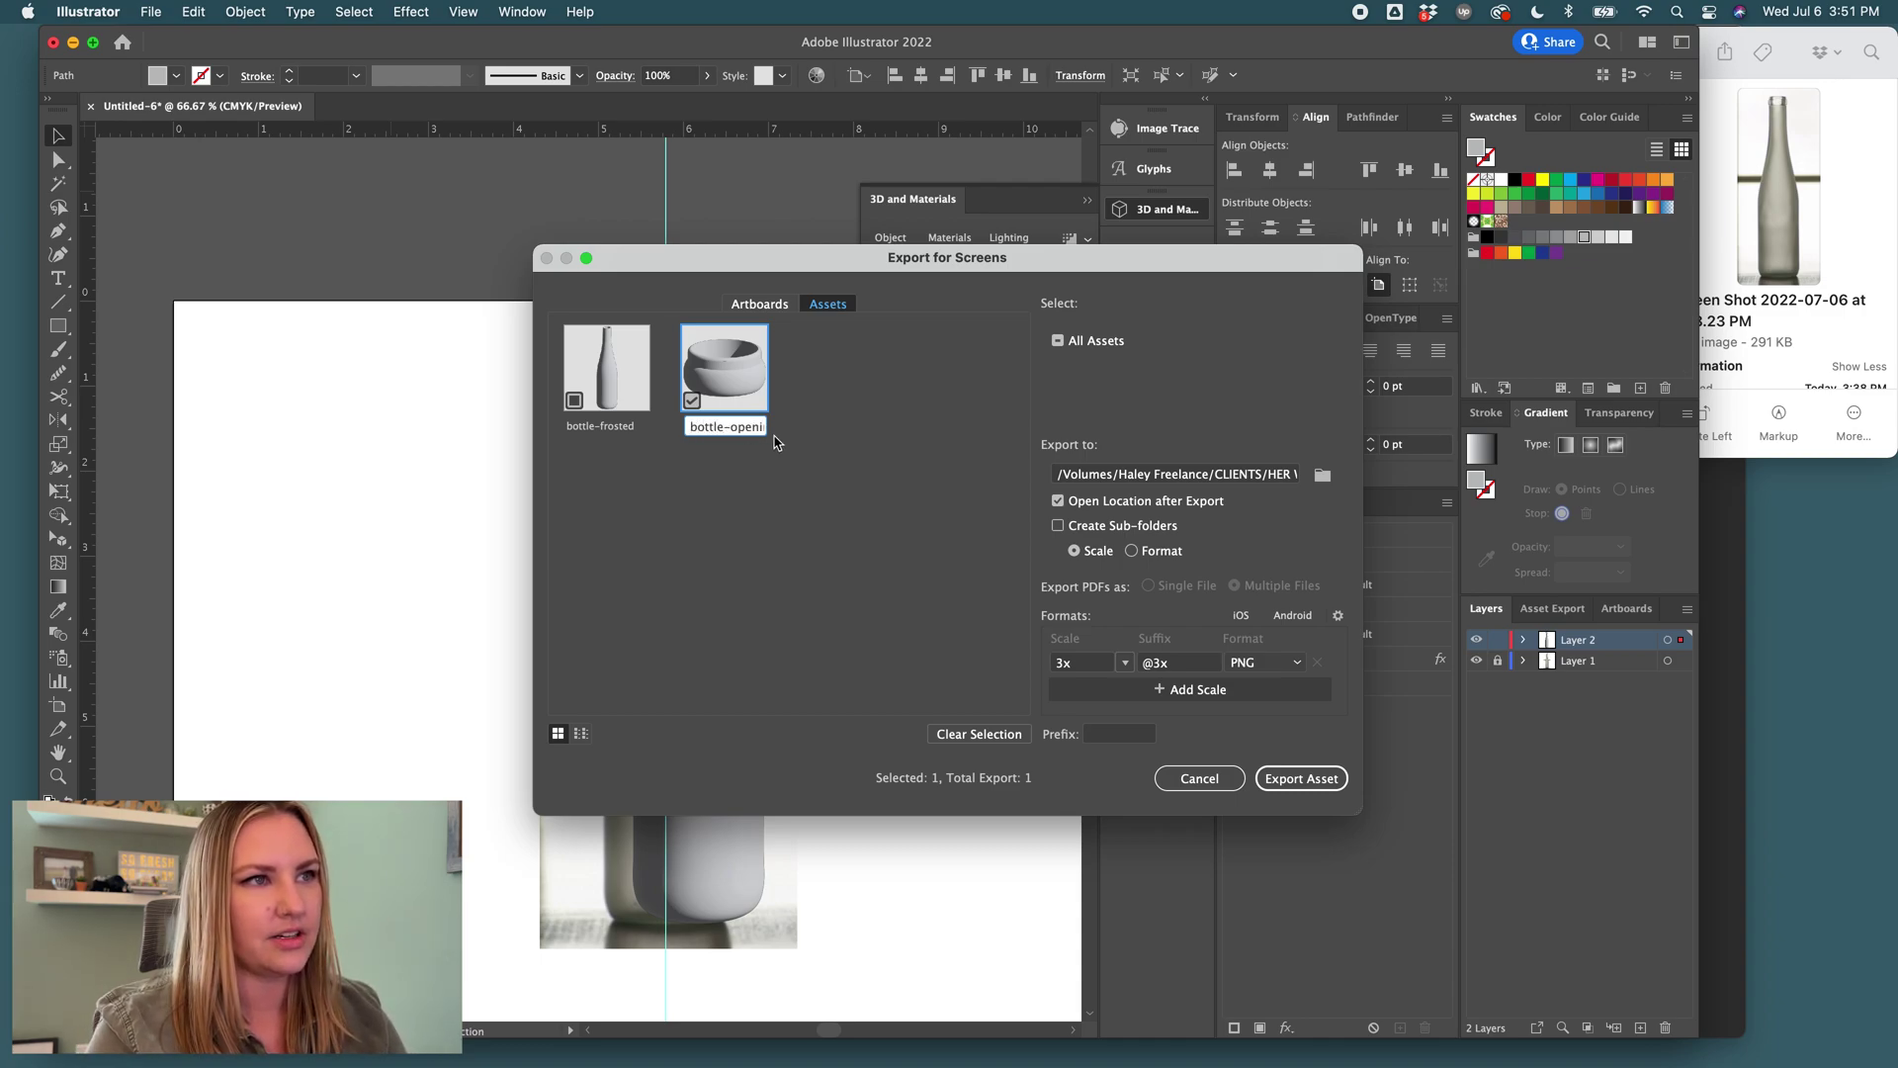
{"action": "type", "text": "ng"}
{"action": "key", "text": "Return"}
{"action": "left_click", "coordinate": [575, 401]}
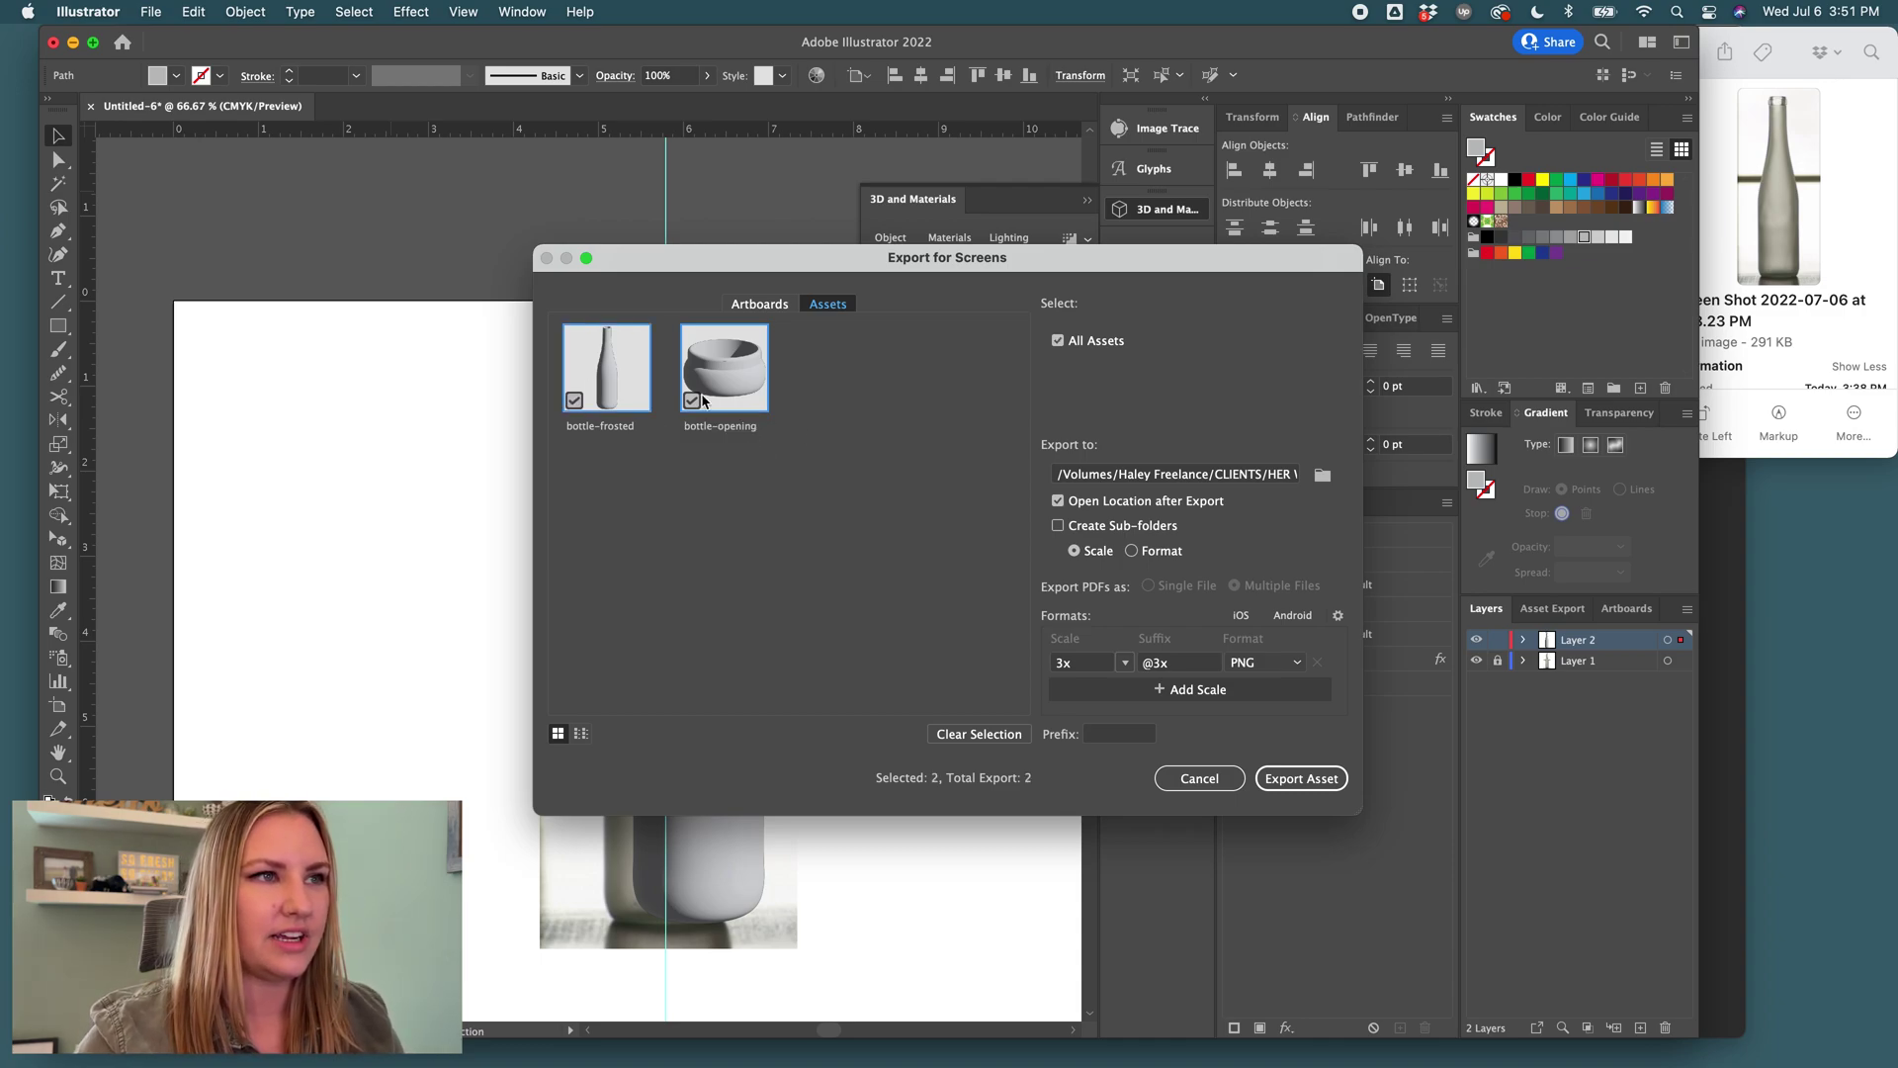
Export both the bottle-frosted and bottle-opening assets in OBJ format to the Desktop.
{"action": "left_click", "coordinate": [1296, 663]}
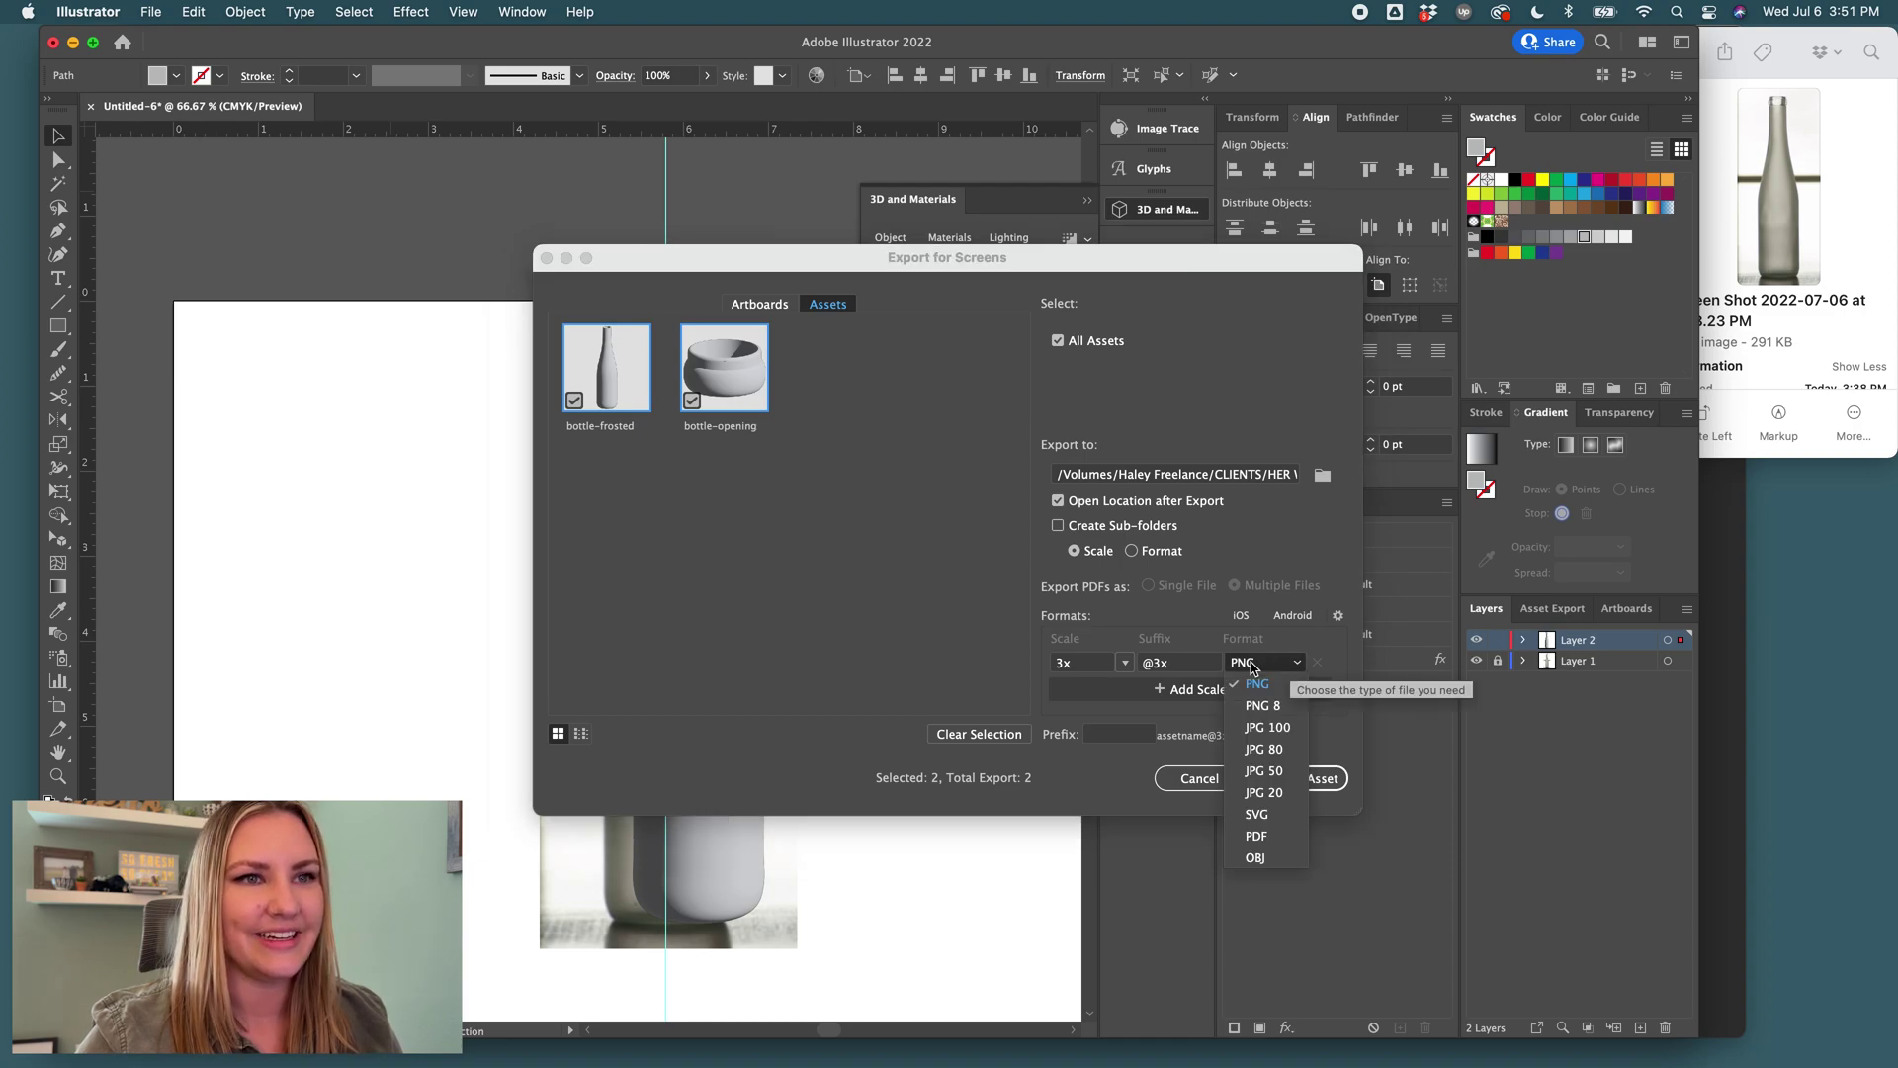
{"action": "left_click", "coordinate": [1268, 858]}
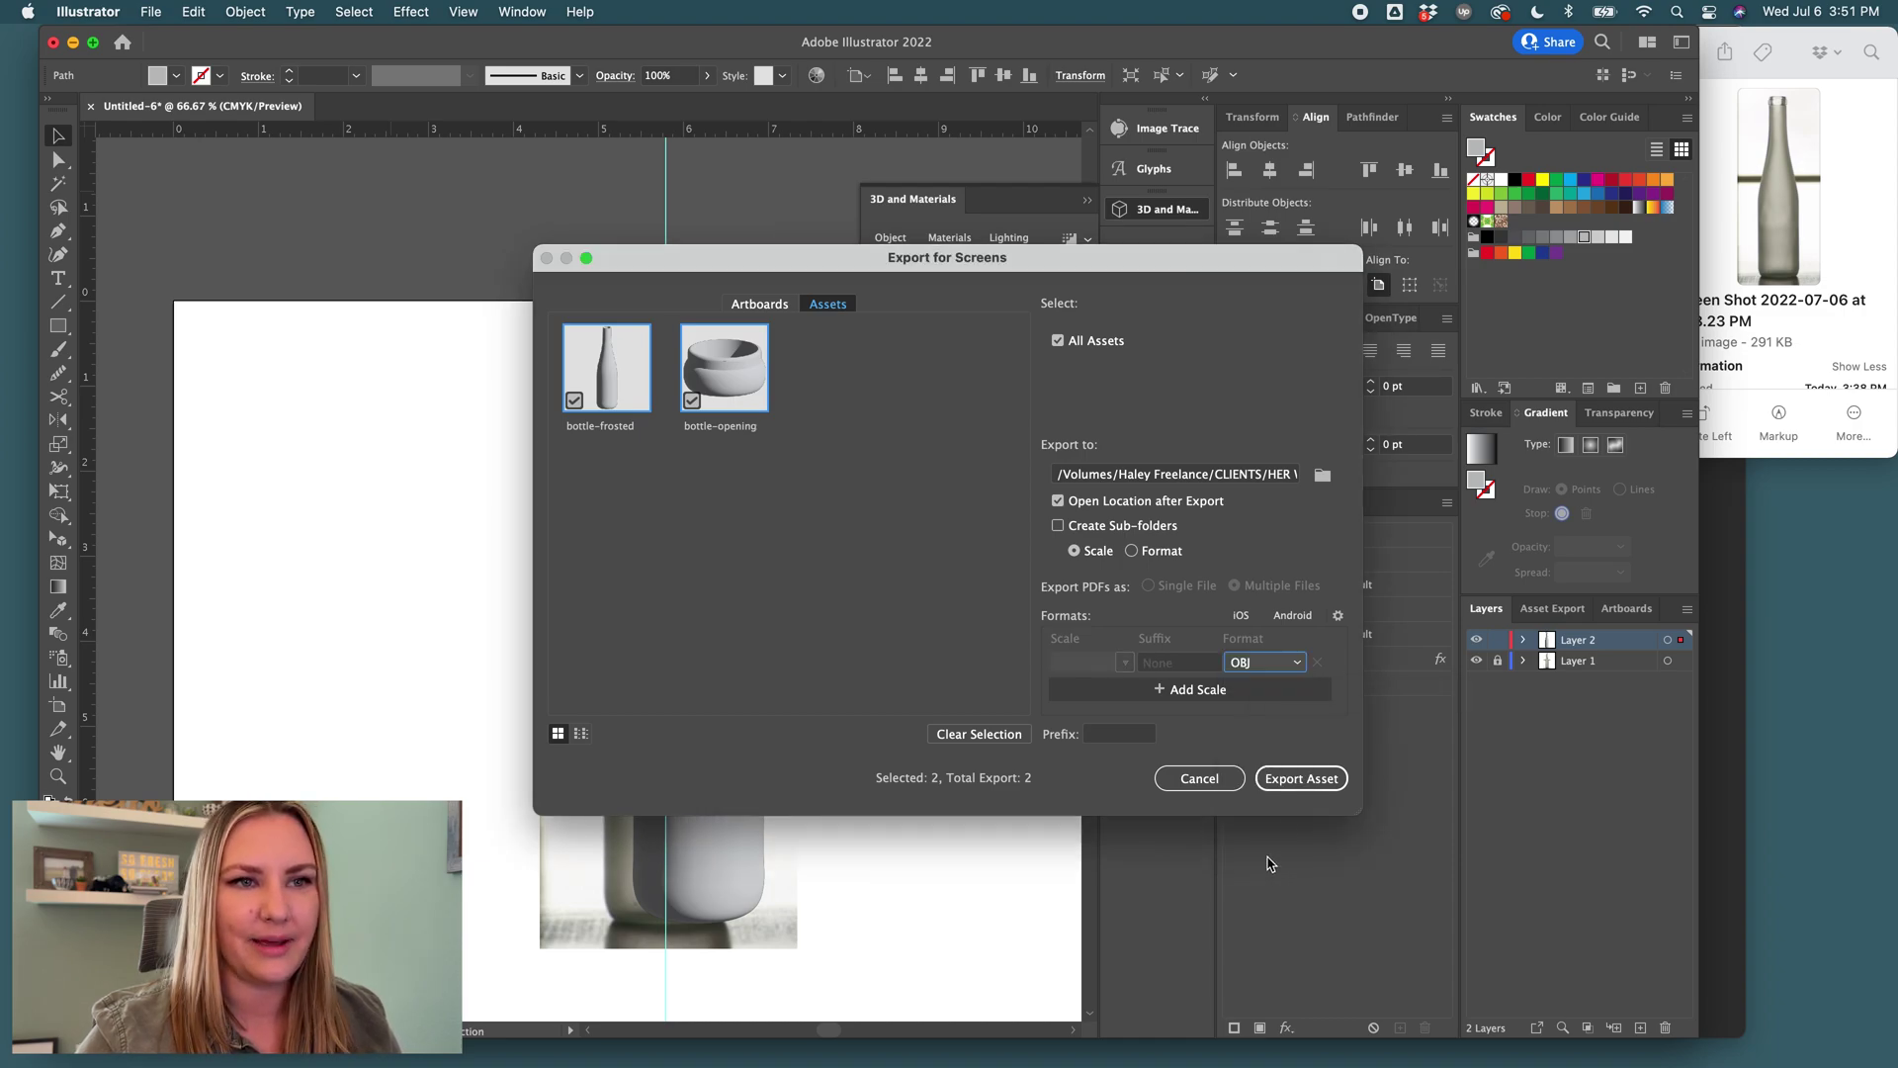
{"action": "left_click", "coordinate": [1323, 476]}
{"action": "left_click", "coordinate": [1248, 723]}
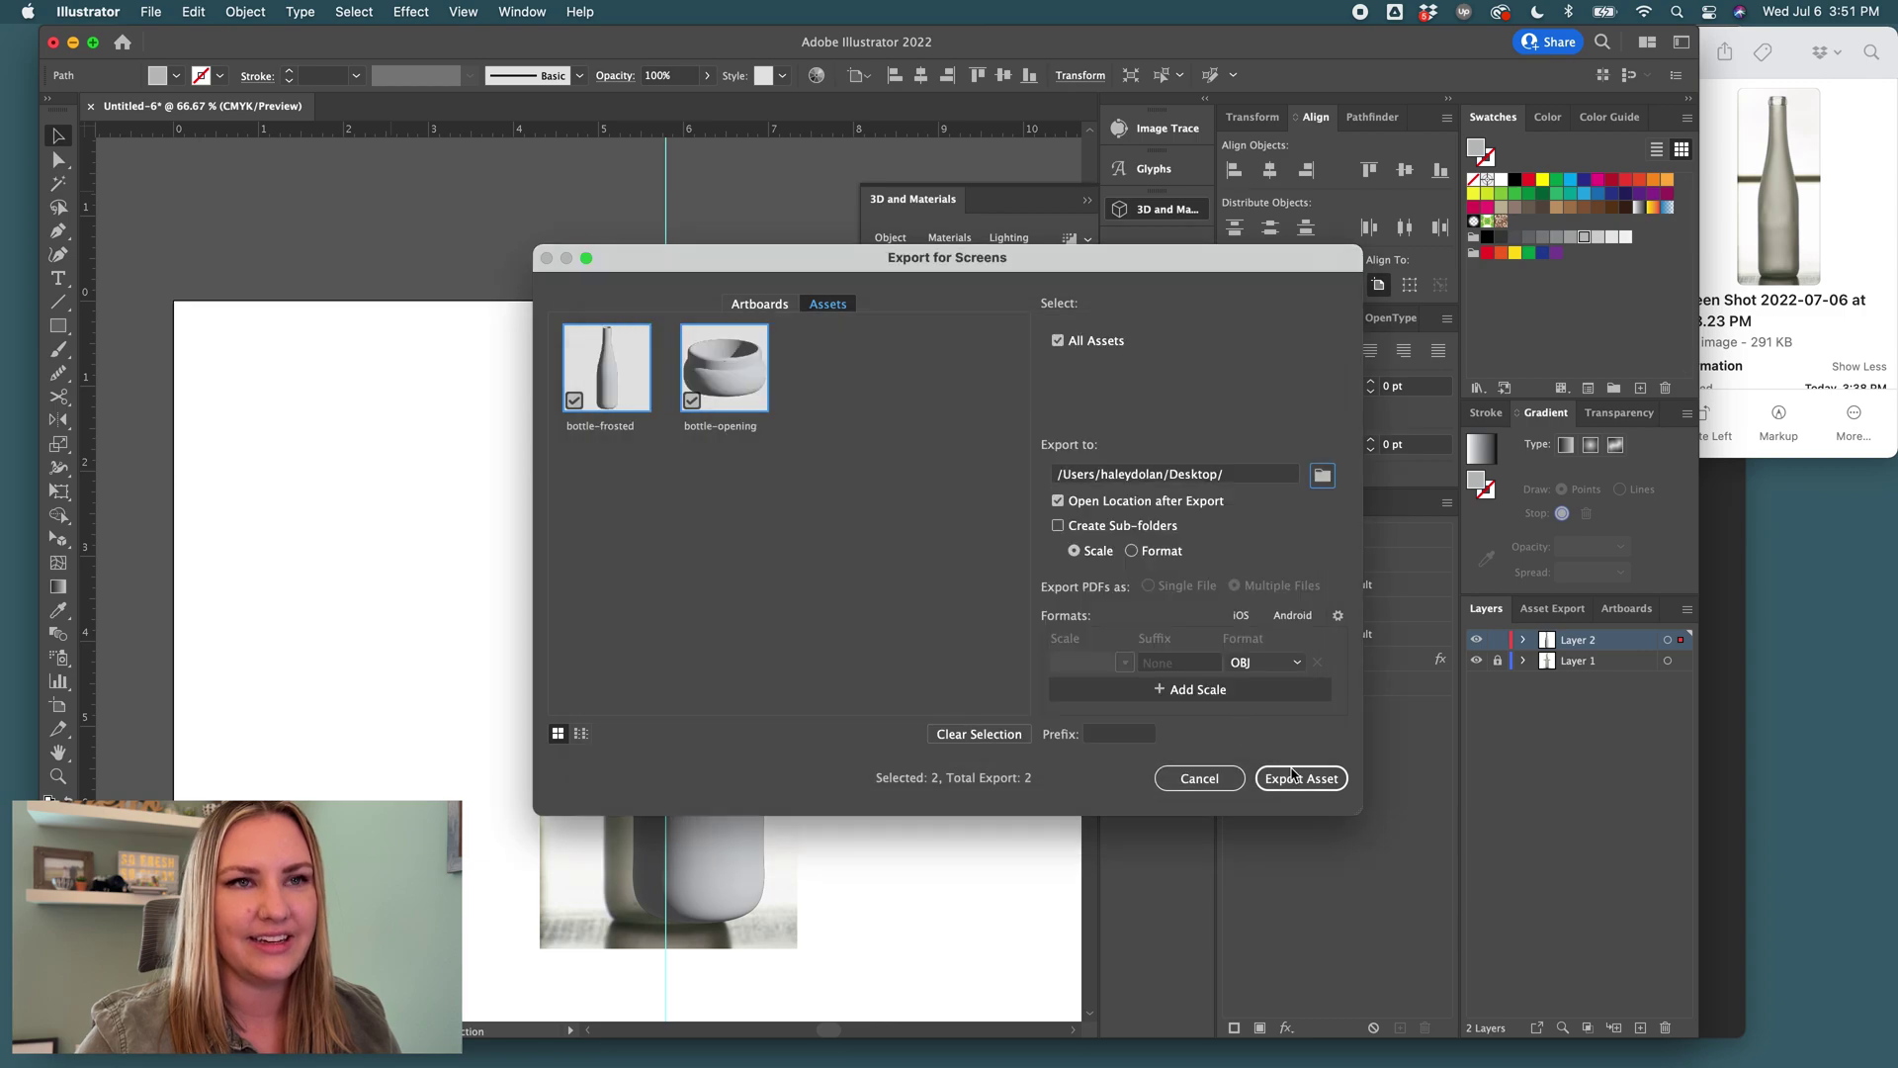
{"action": "left_click", "coordinate": [1290, 778]}
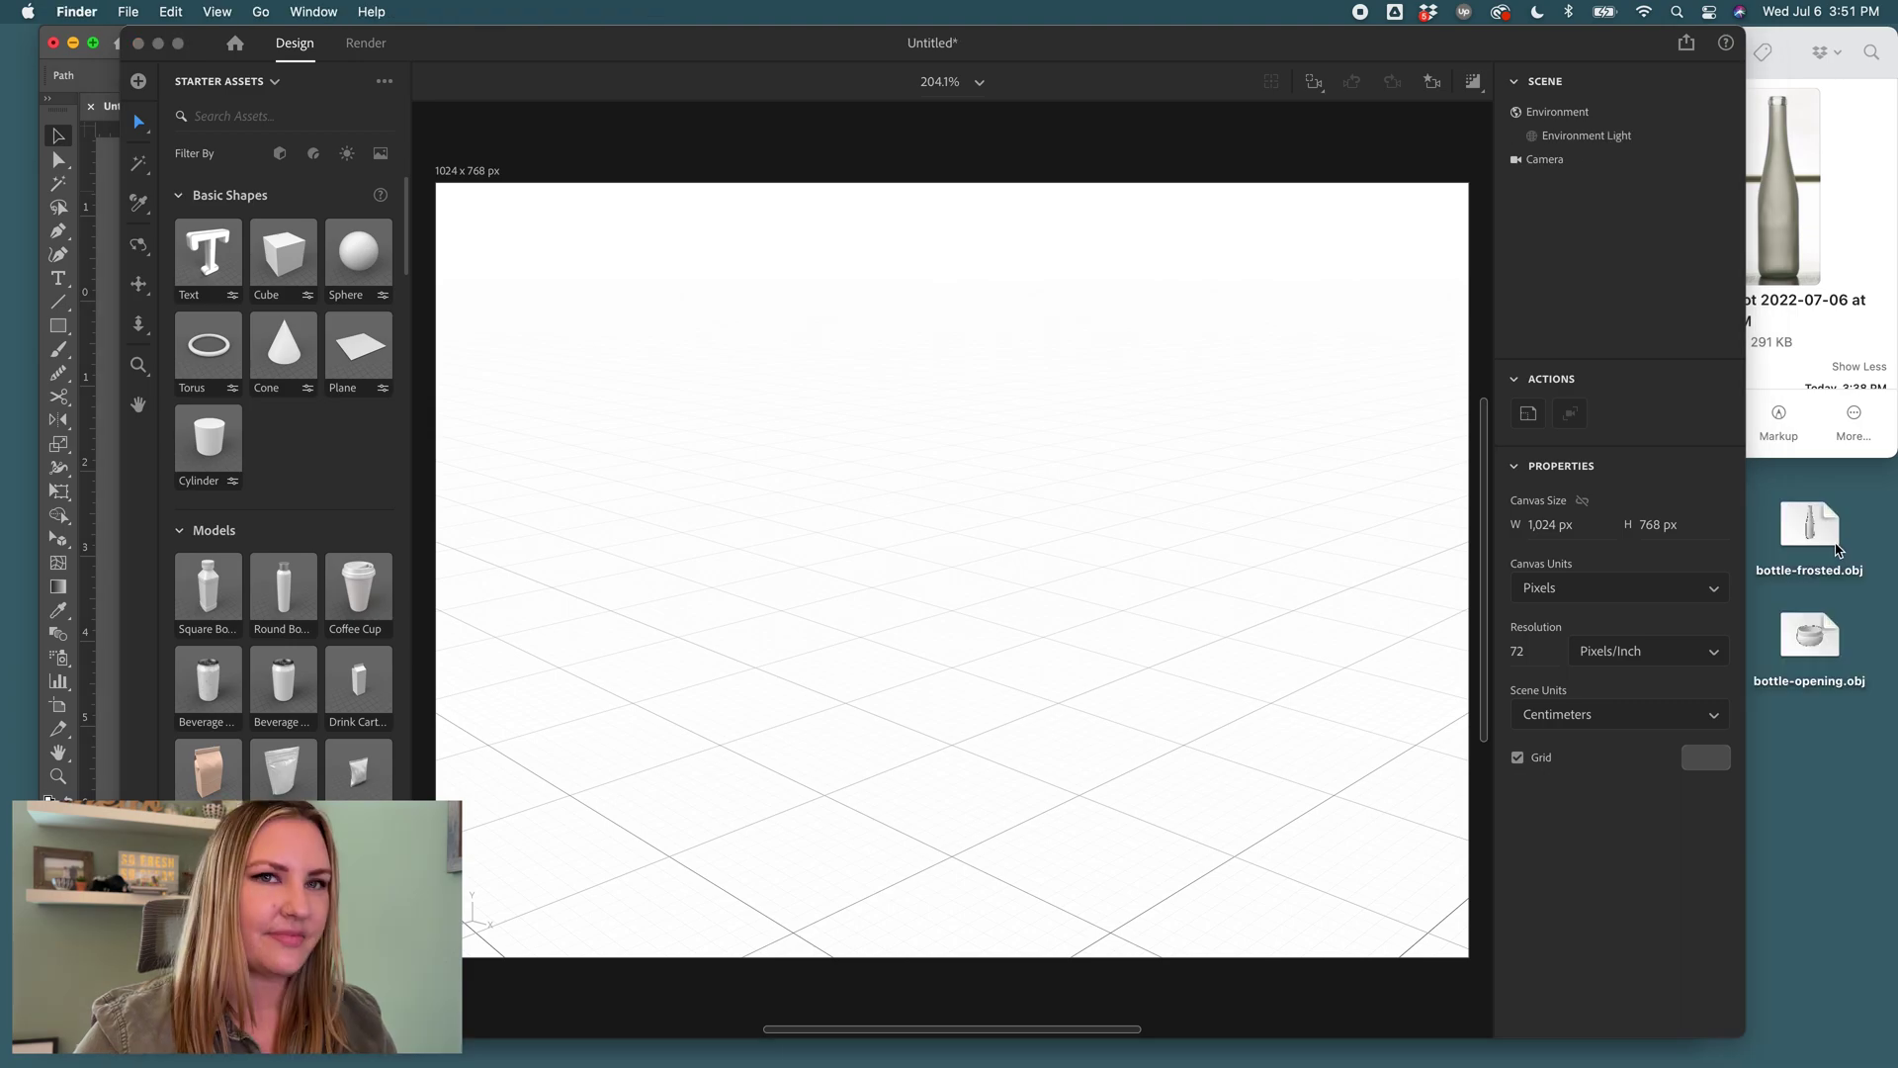
Place bottle-frosted.obj from the desktop into the Adobe Dimension scene and move it to the ground plane.
{"action": "left_click", "coordinate": [1826, 534]}
{"action": "left_click_drag", "start_coordinate": [1817, 532], "coordinate": [941, 674]}
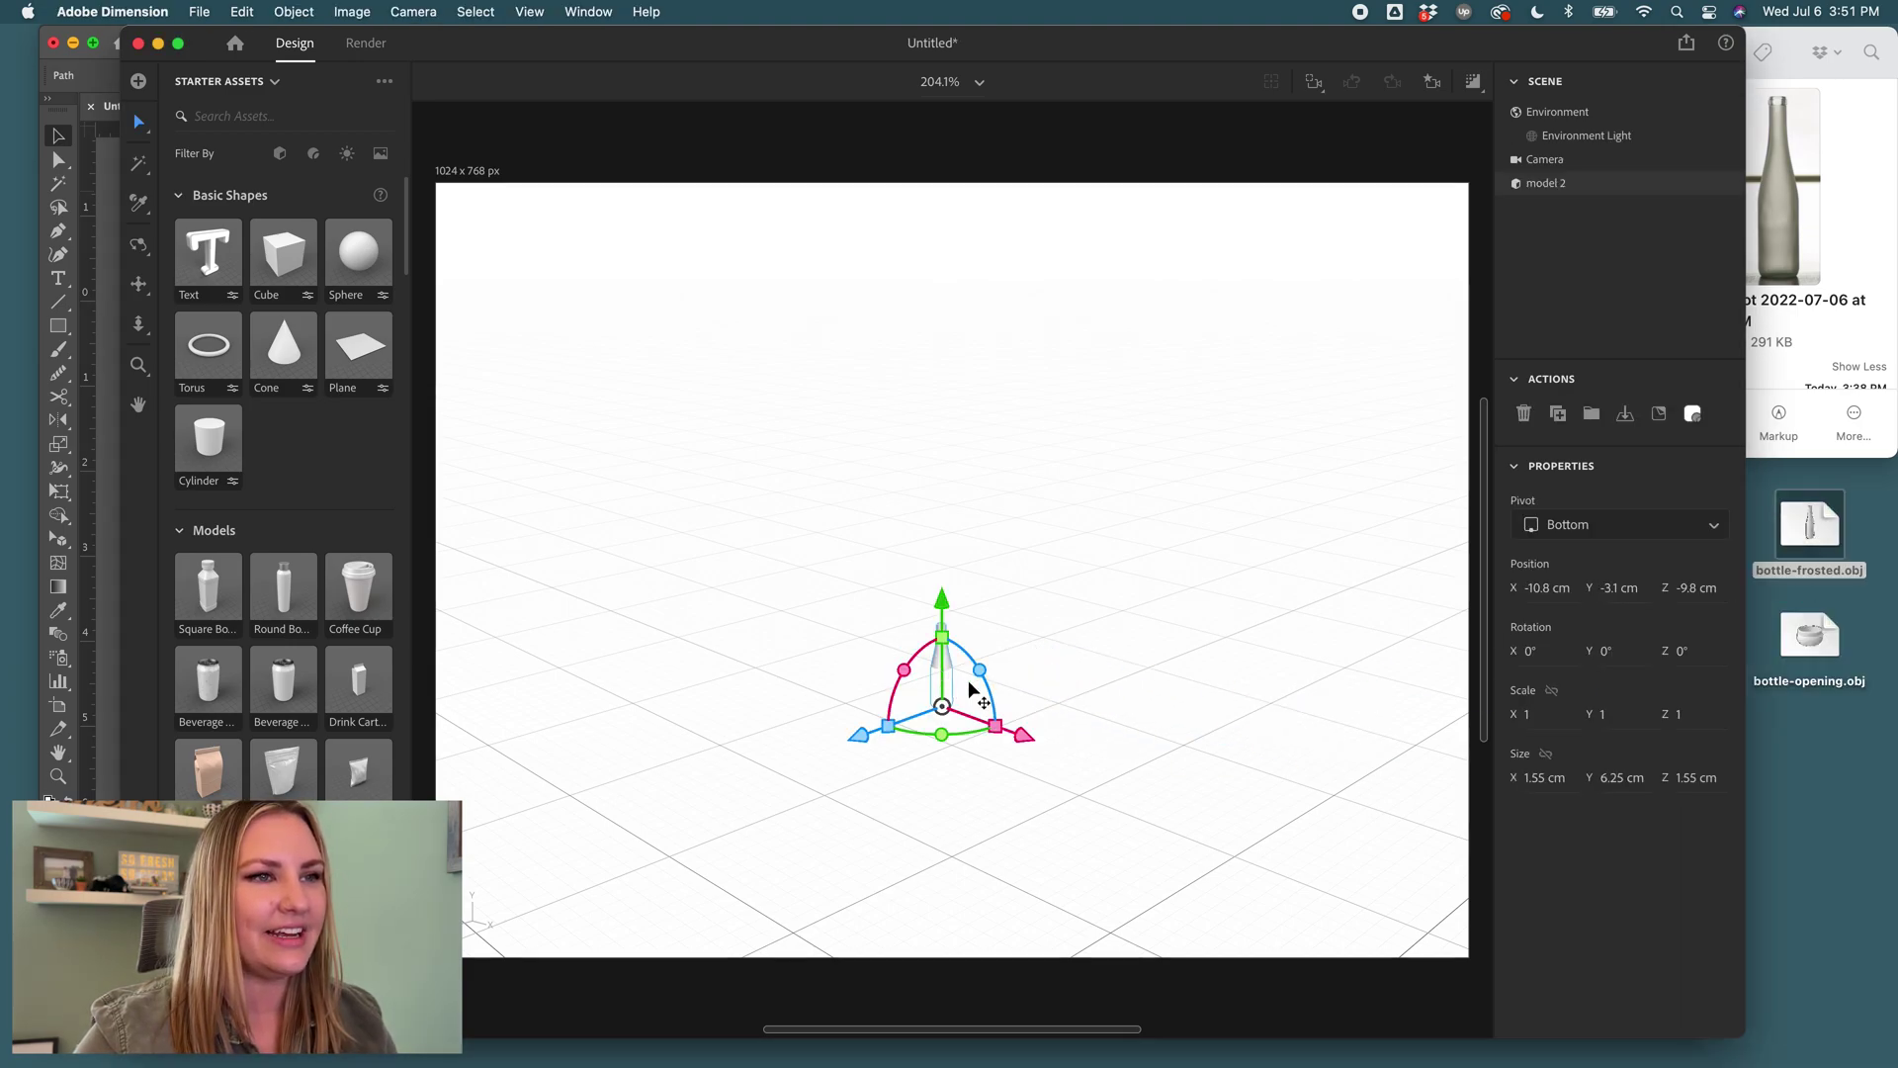
{"action": "left_click", "coordinate": [1626, 413]}
{"action": "scroll", "coordinate": [950, 641], "scroll_direction": "up", "scroll_amount": 5}
{"action": "key", "text": "2"}
{"action": "left_click_drag", "start_coordinate": [953, 644], "coordinate": [975, 521]}
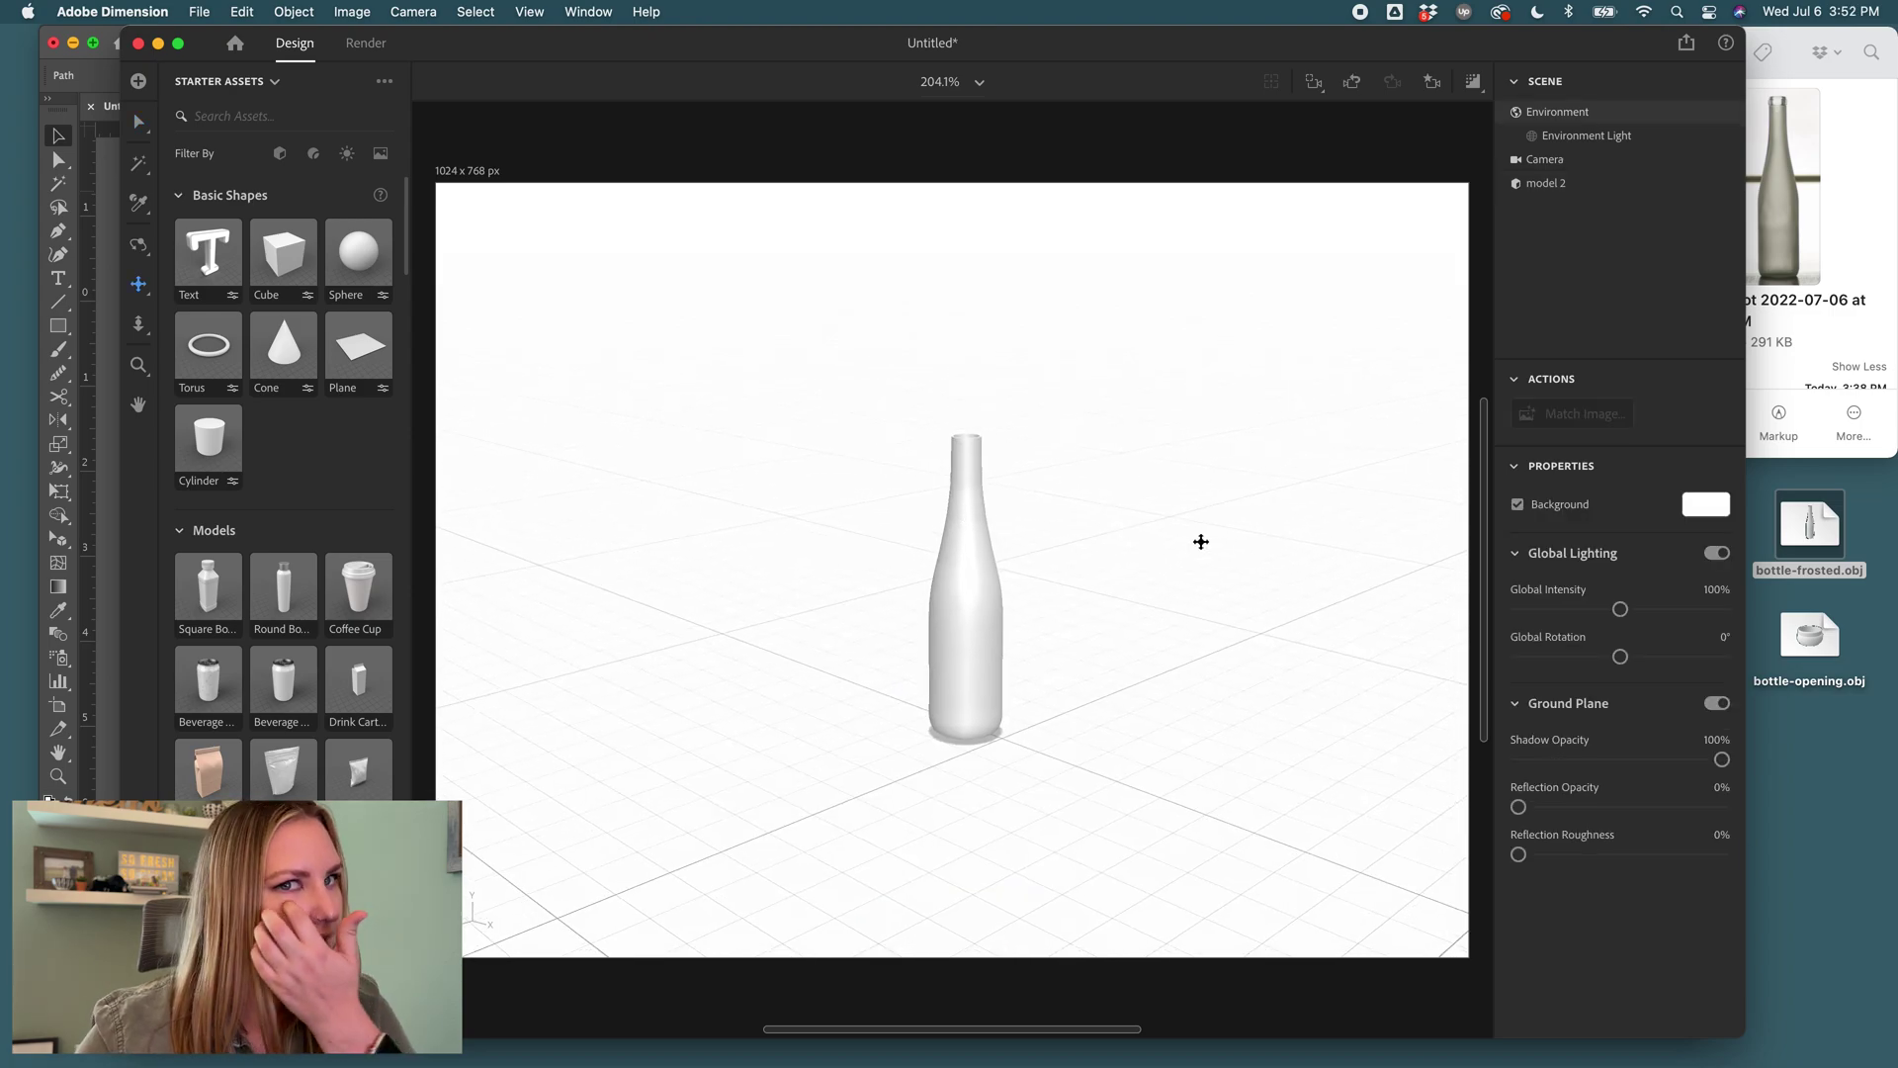
Place bottle-opening.obj beside the bottle, raise it to about 5.5 cm in Y, and rename the model opening.
{"action": "left_click_drag", "start_coordinate": [1809, 638], "coordinate": [1088, 670]}
{"action": "left_click_drag", "start_coordinate": [1081, 562], "coordinate": [1063, 364]}
{"action": "double_click", "coordinate": [1541, 184]}
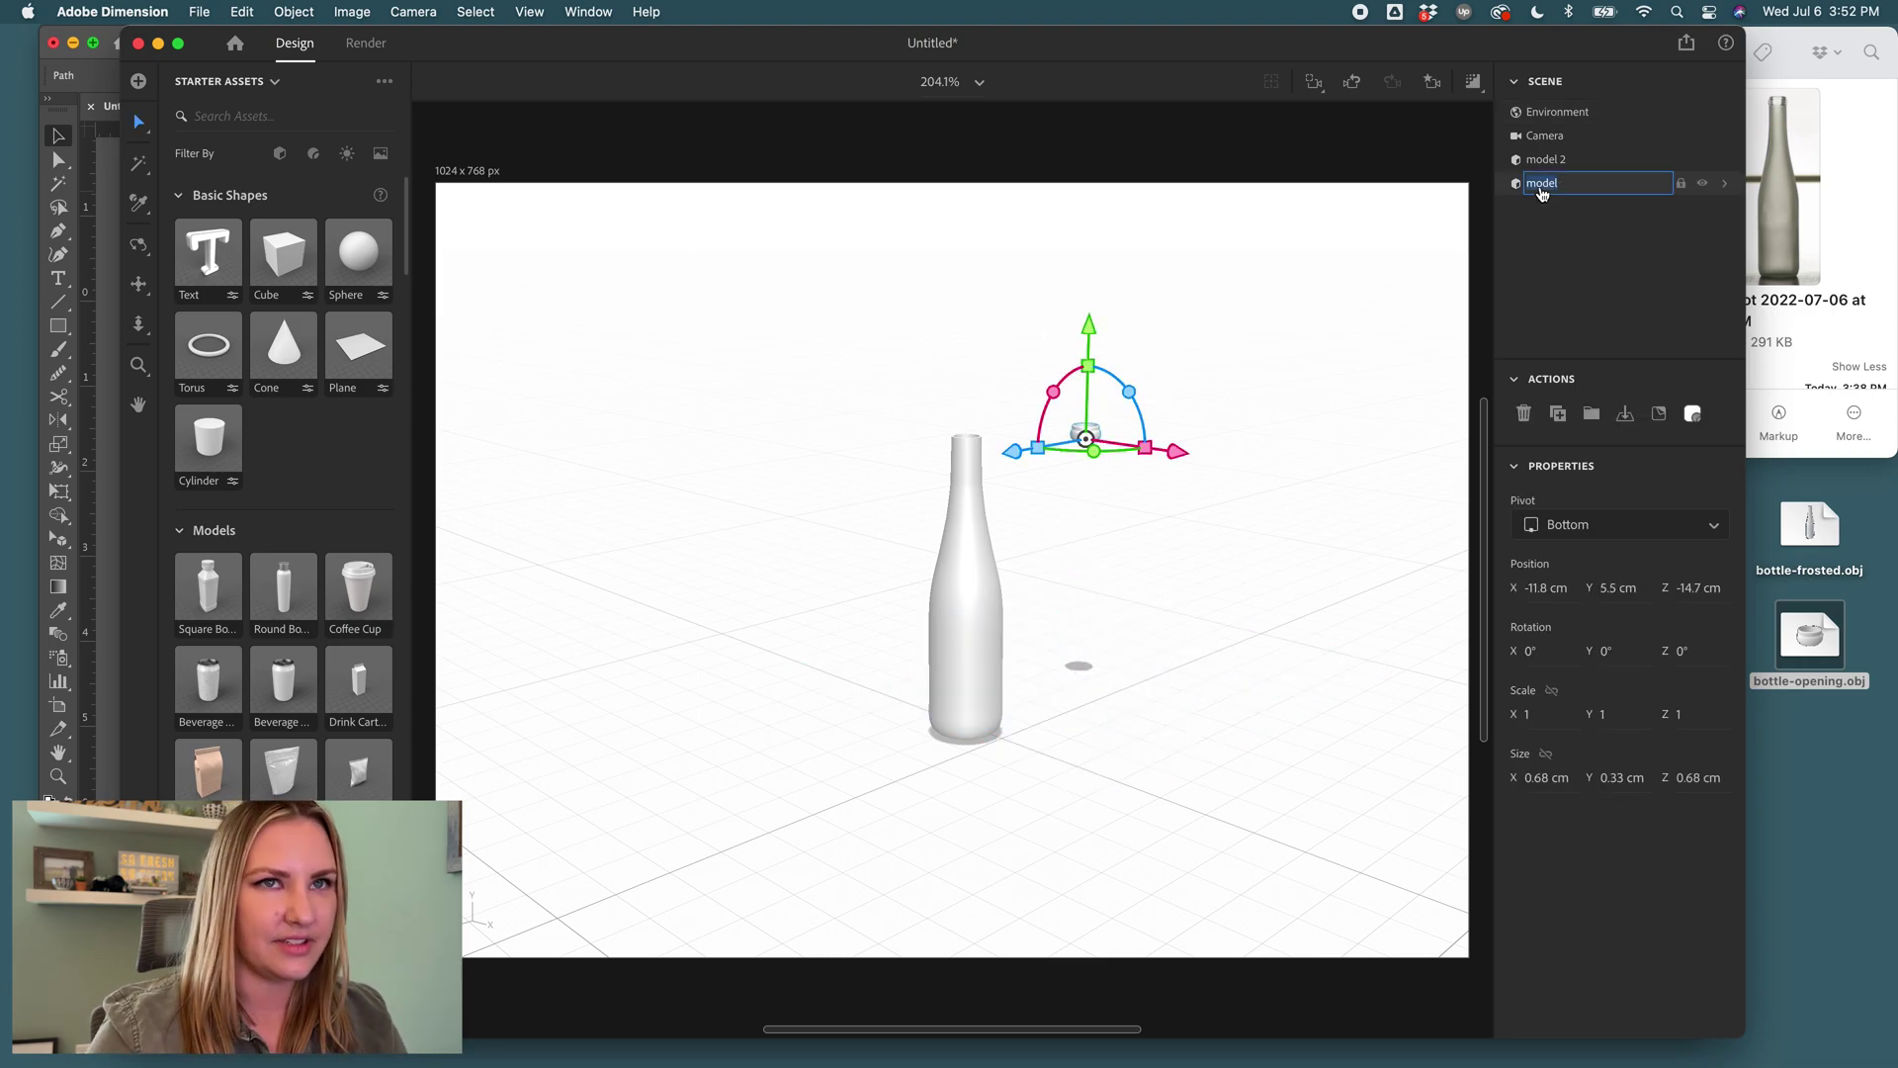
{"action": "type", "text": "opening"}
{"action": "key", "text": "Return"}
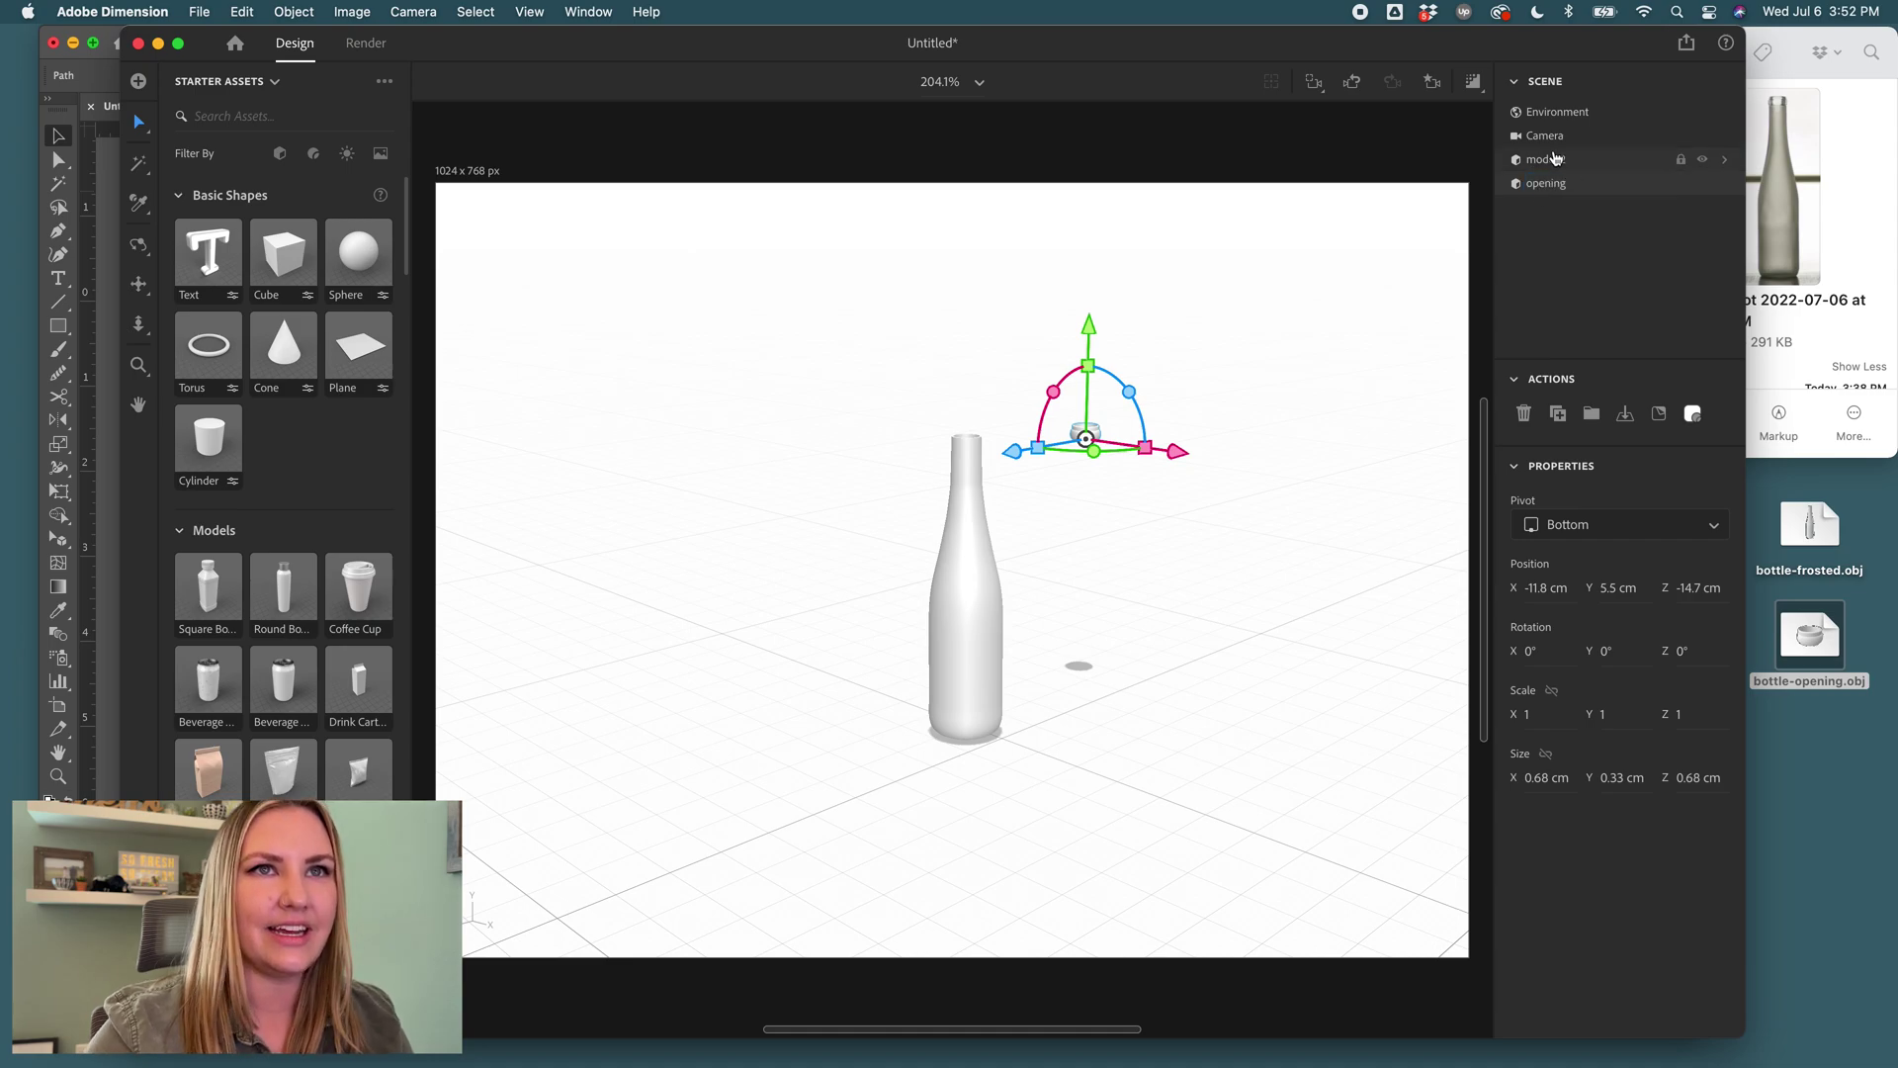
Rename the bottle model in the scene as bottle.
{"action": "double_click", "coordinate": [1549, 160]}
{"action": "type", "text": "bottle"}
{"action": "key", "text": "Return"}
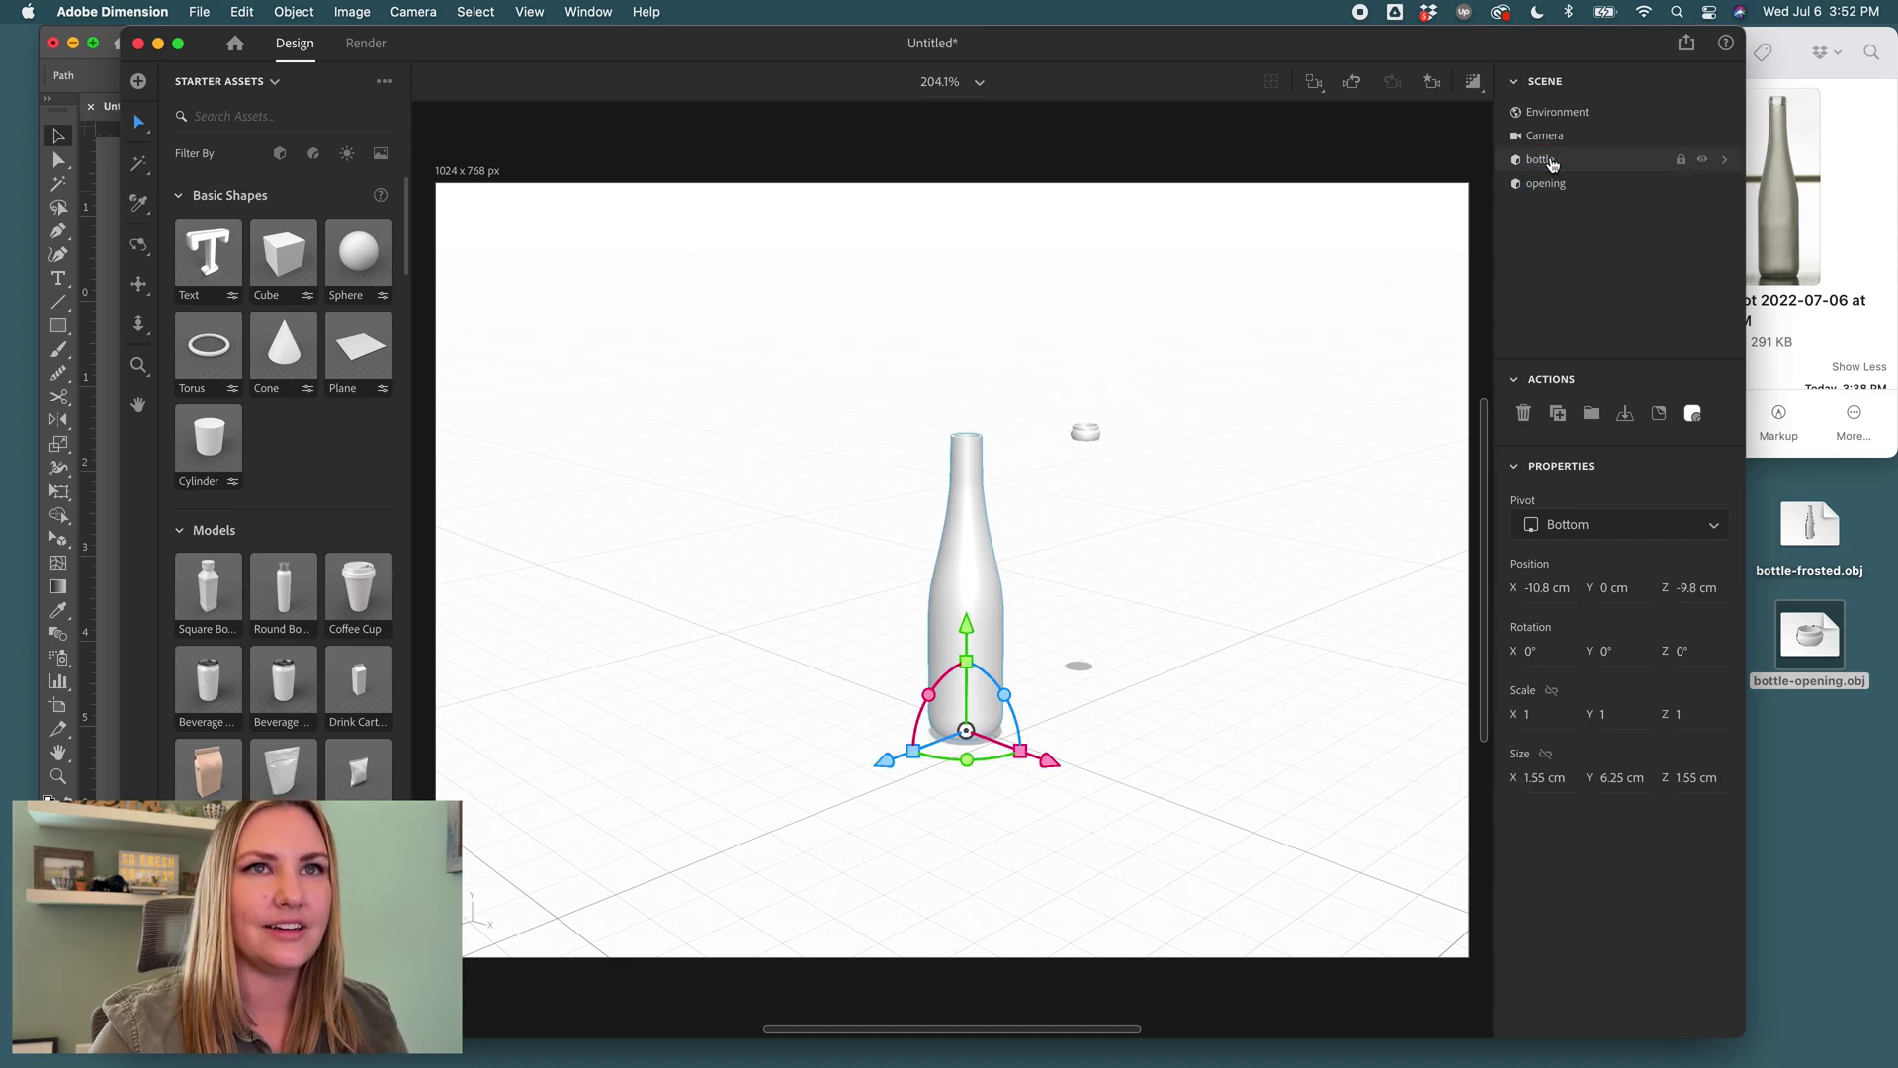
Align the bottle and the opening with each other by their centers along Z and X.
{"action": "left_click", "coordinate": [1576, 184], "text": "shift"}
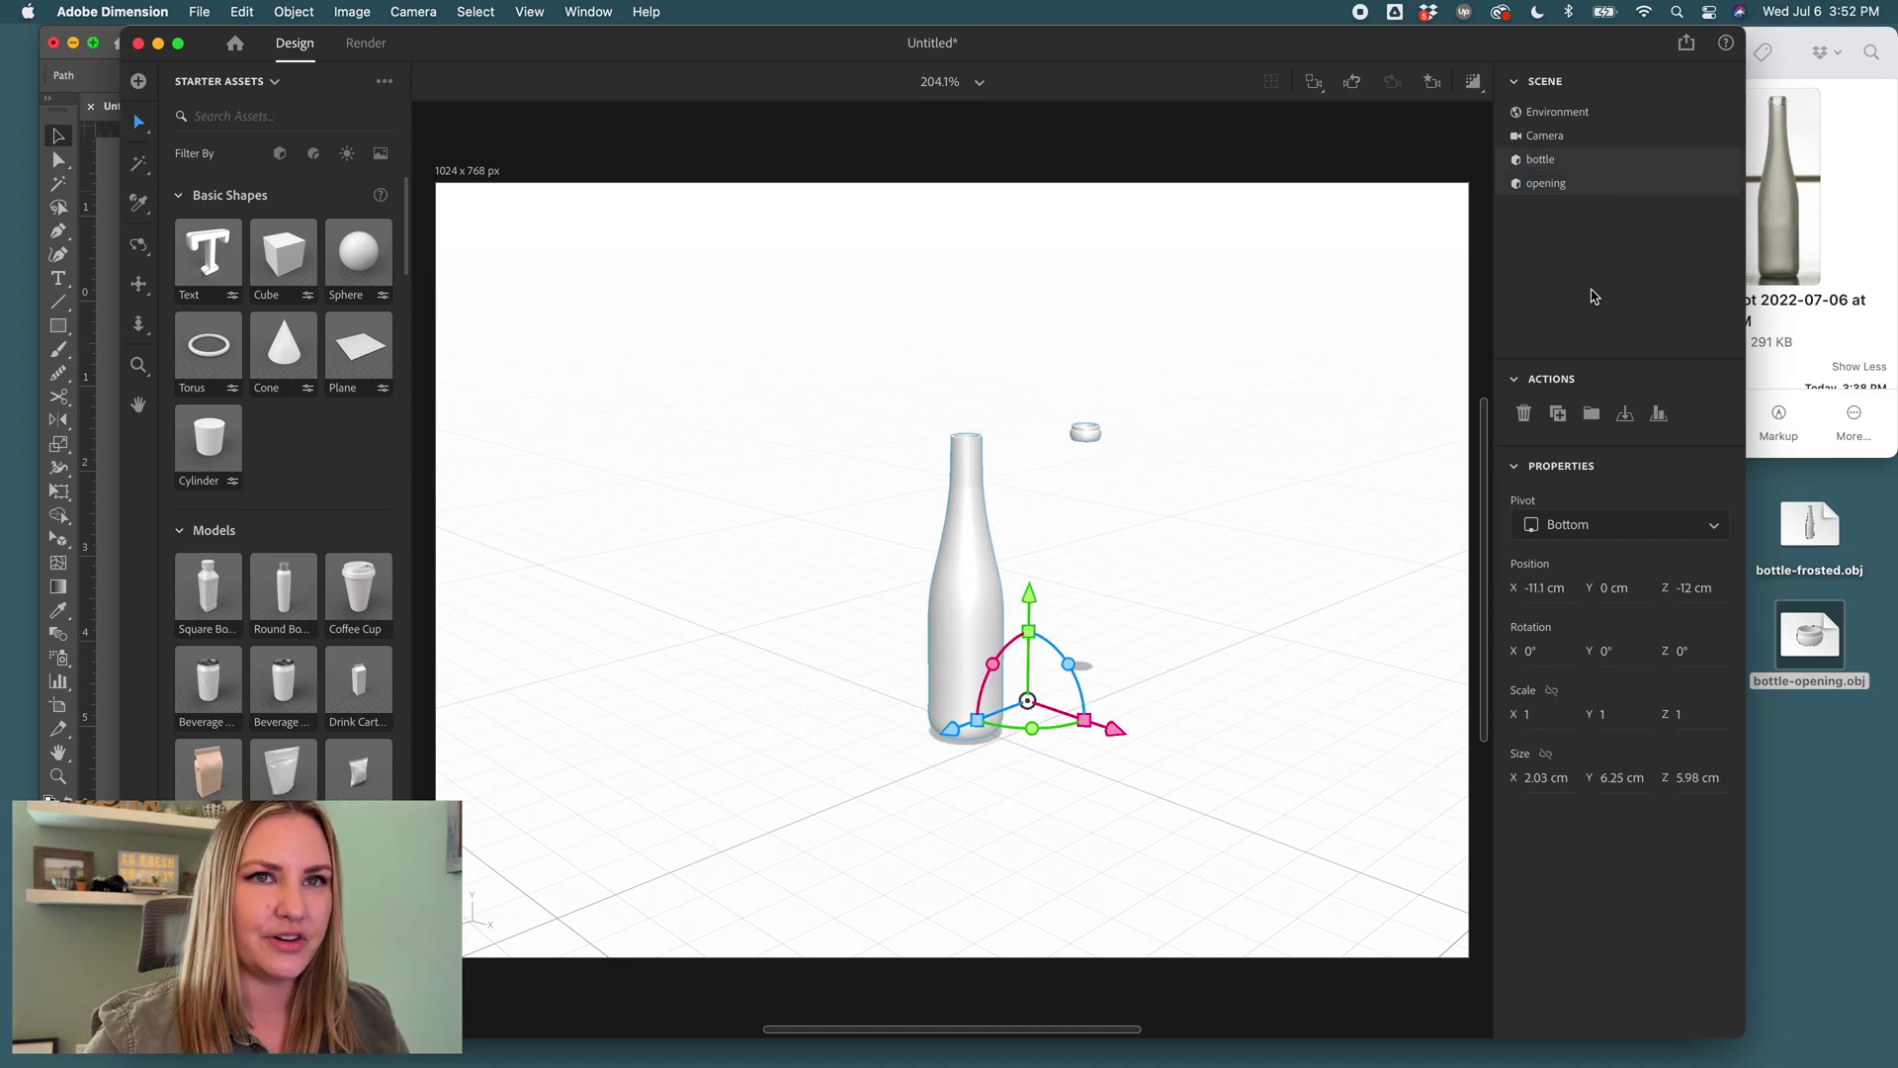
{"action": "left_click", "coordinate": [1658, 415]}
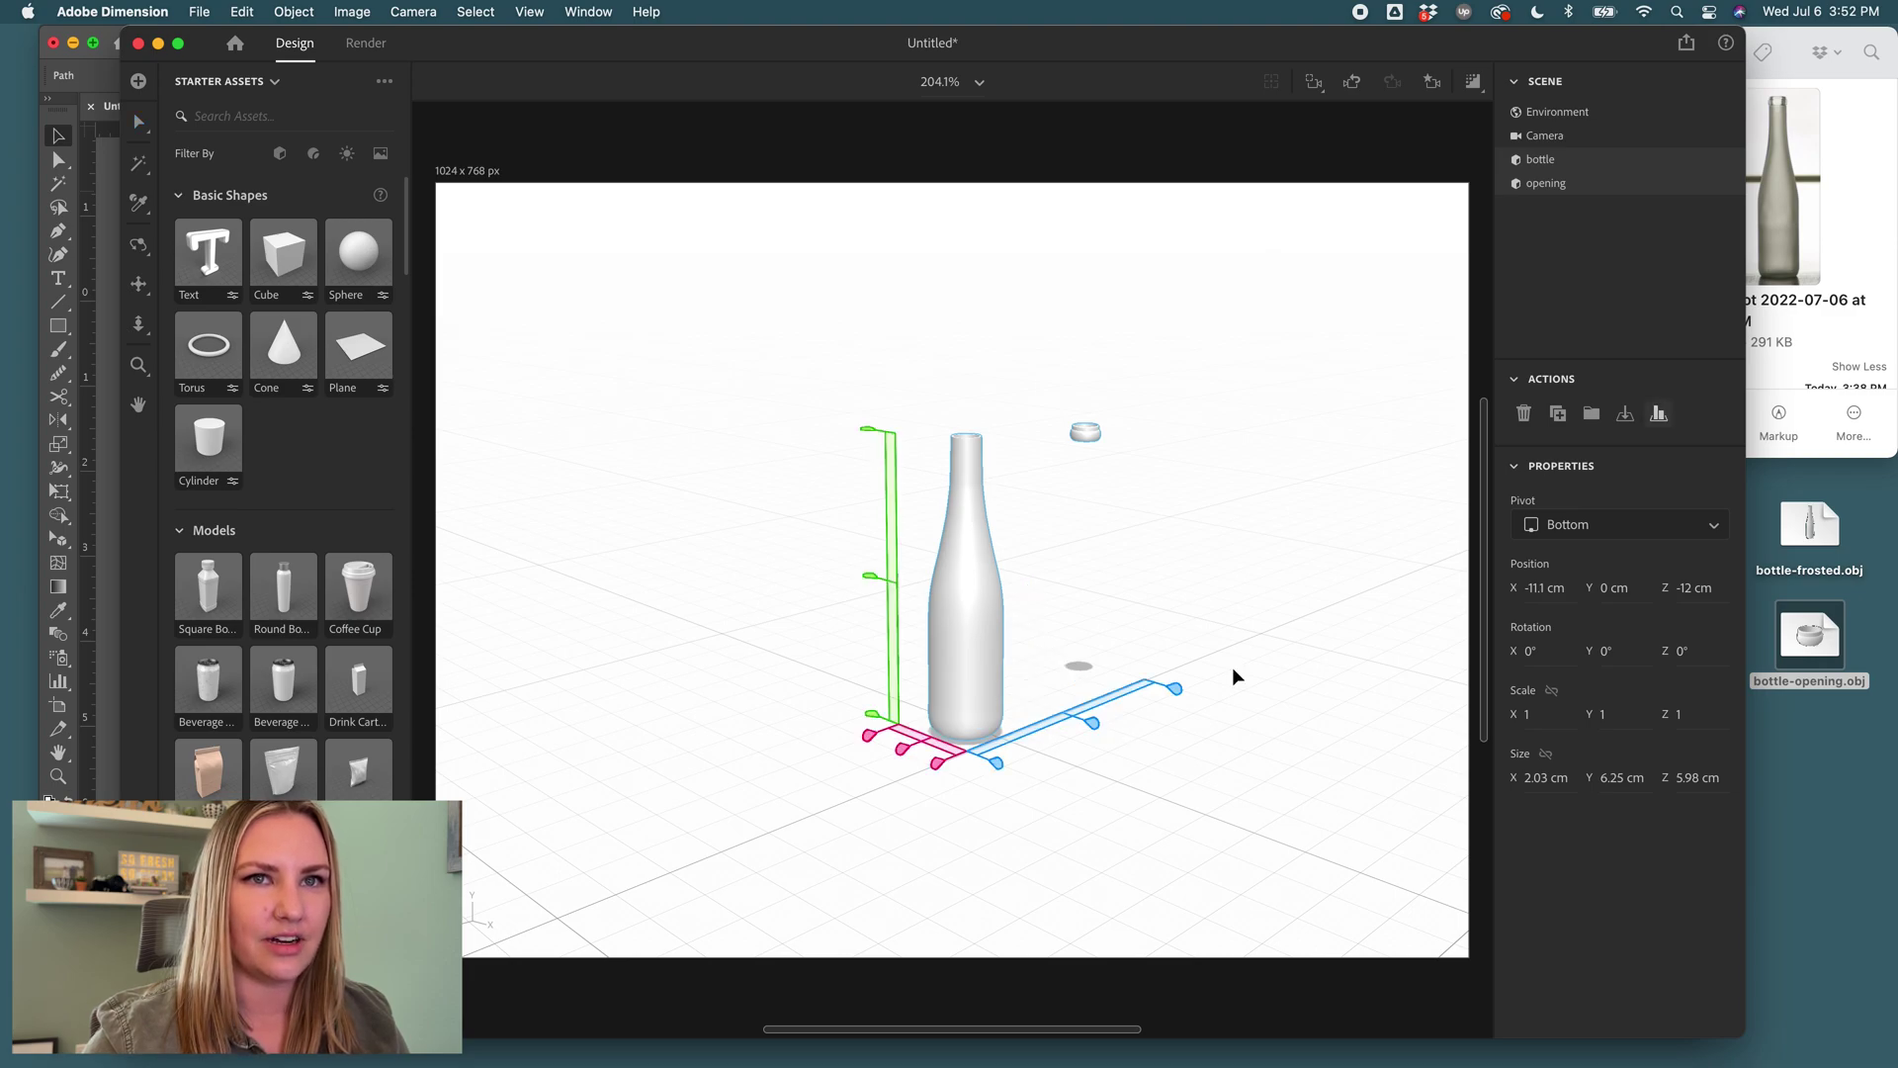
{"action": "left_click", "coordinate": [1092, 725]}
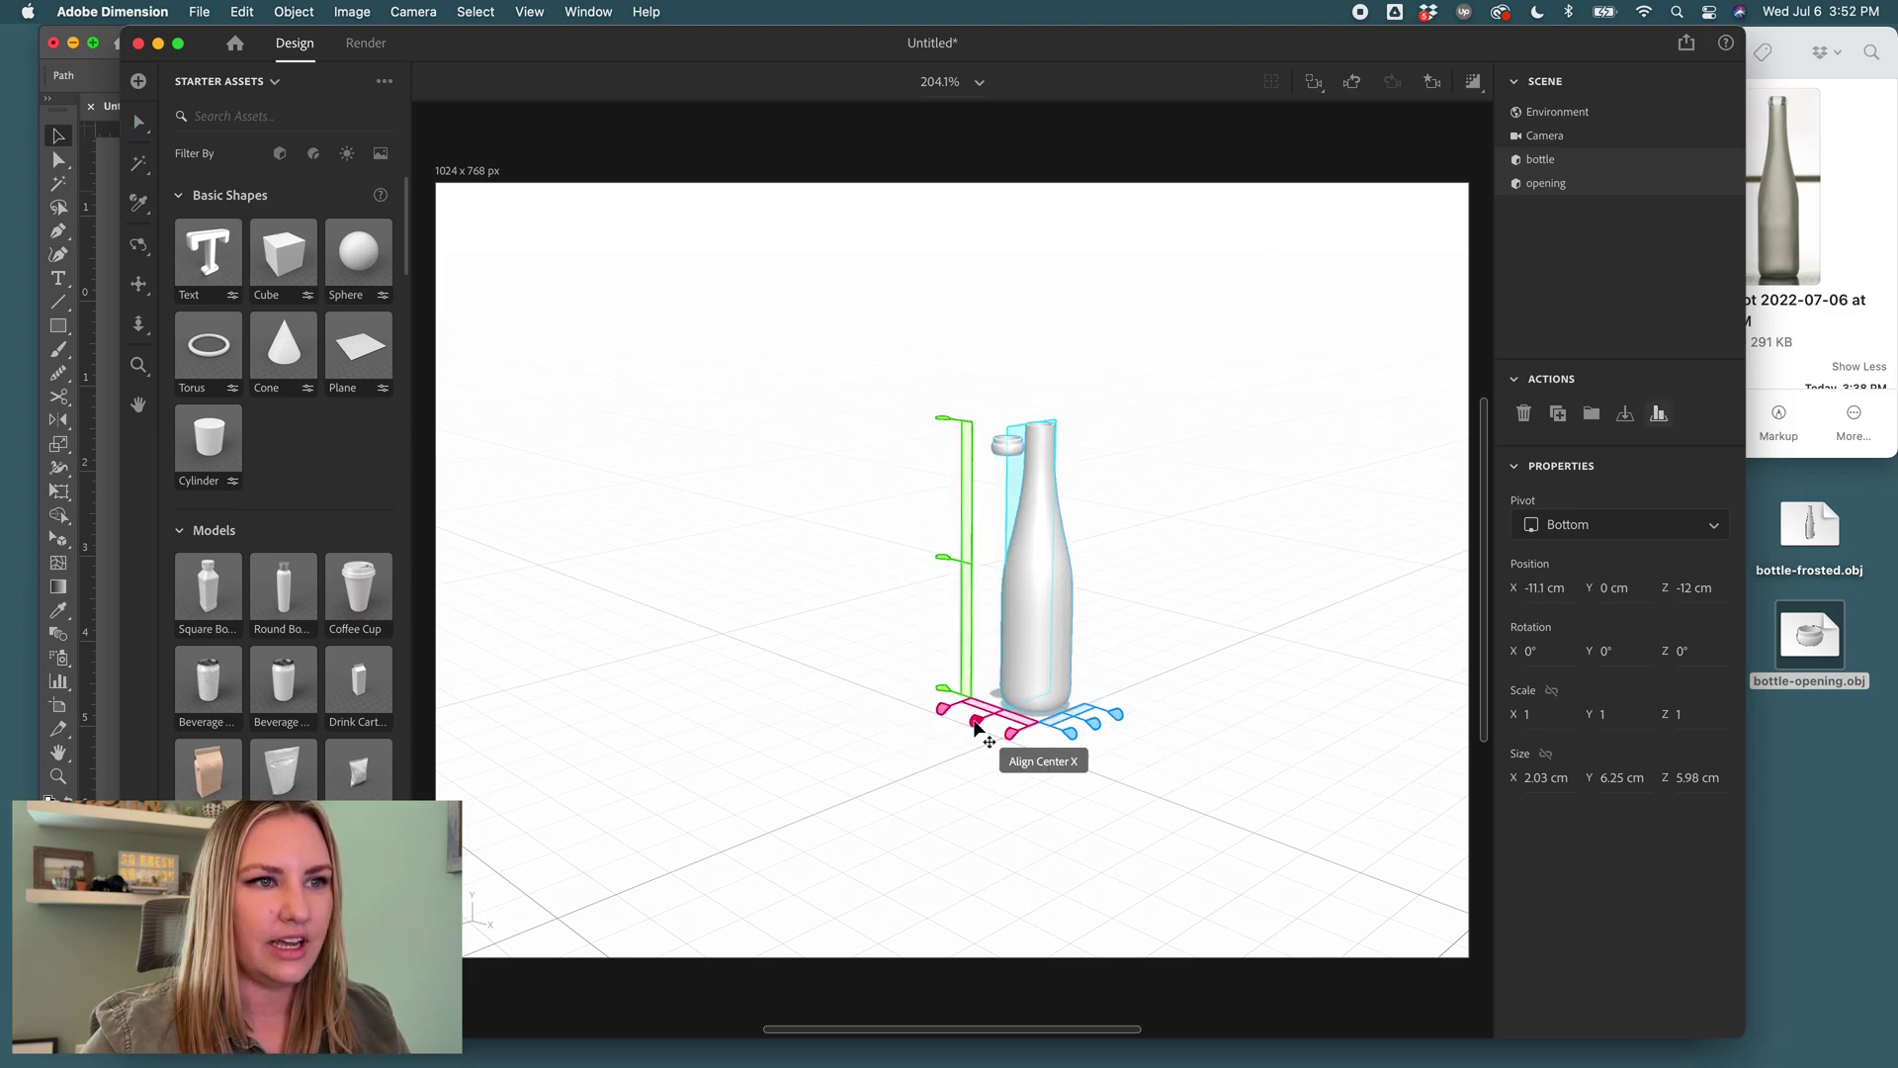
{"action": "left_click", "coordinate": [976, 720]}
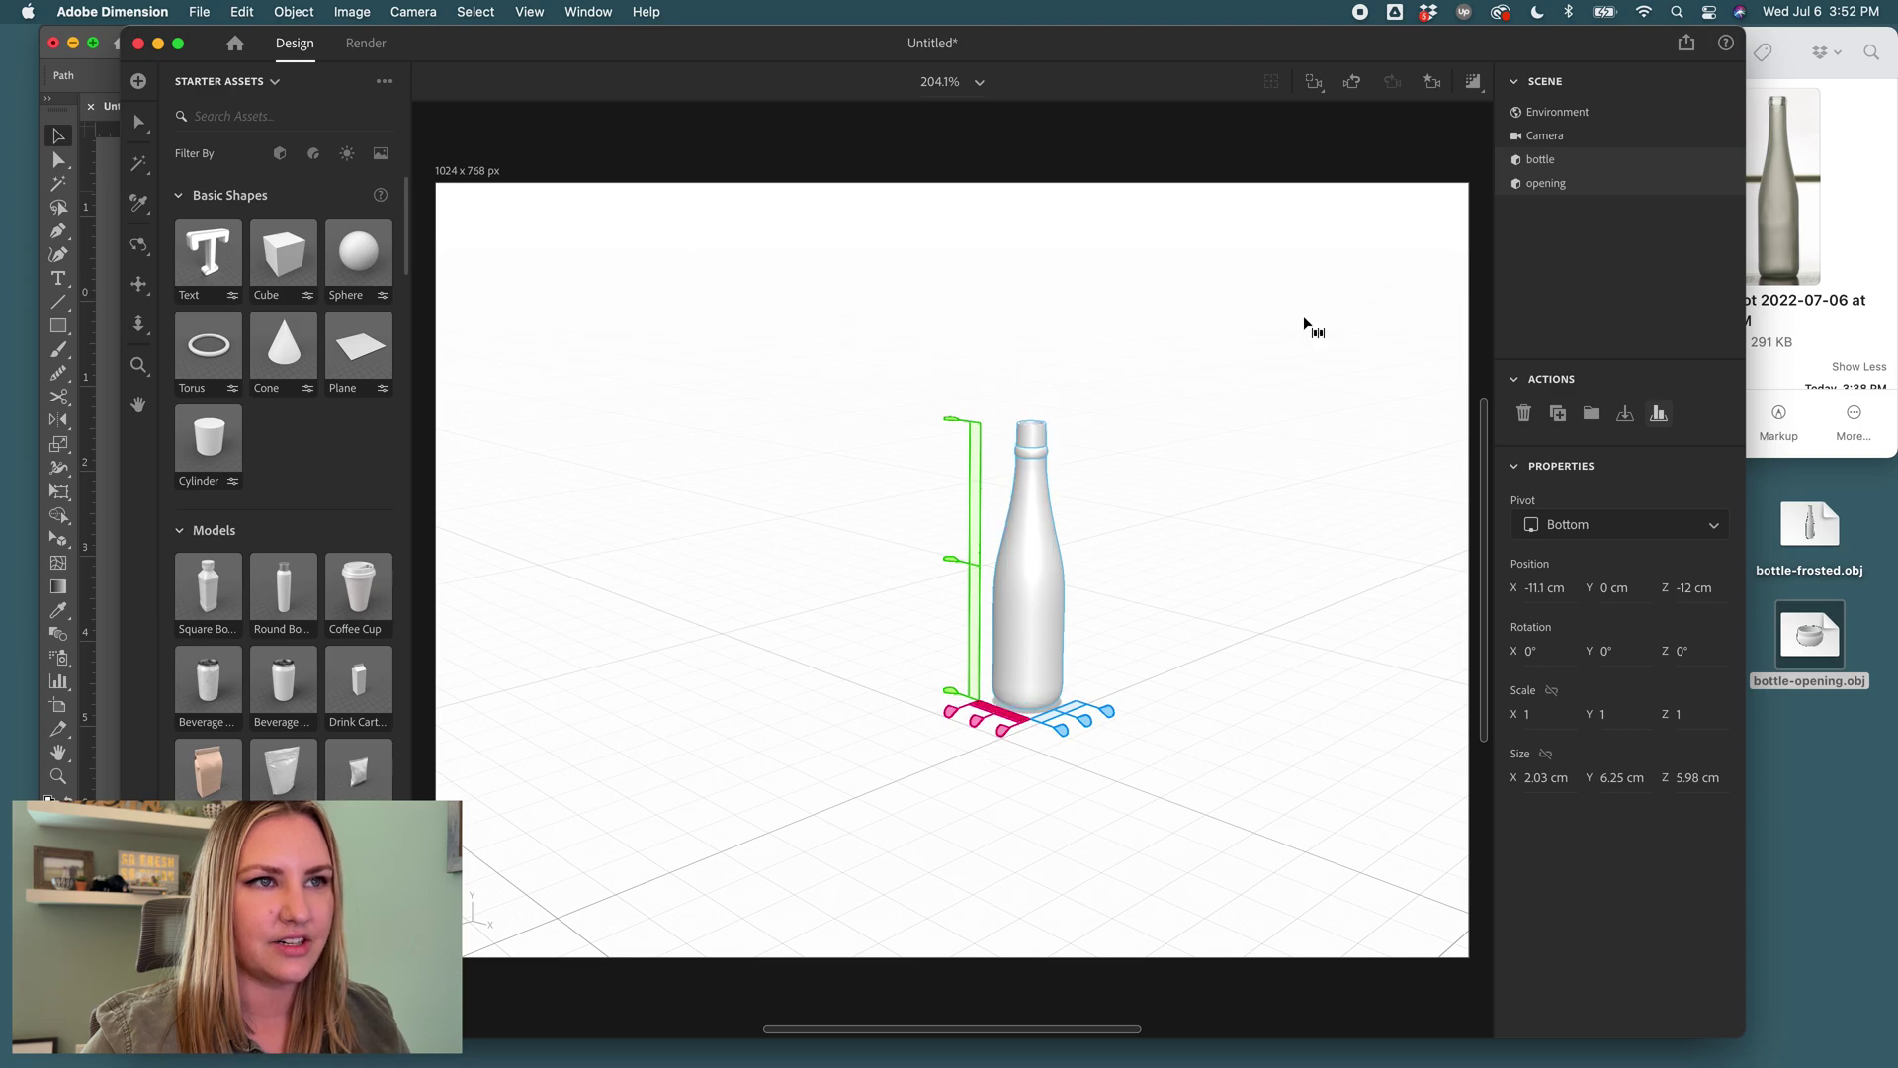
Raise the opening to about 6.2 cm in Y so it sits on top of the bottle neck.
{"action": "left_click", "coordinate": [1585, 184]}
{"action": "left_click", "coordinate": [140, 122]}
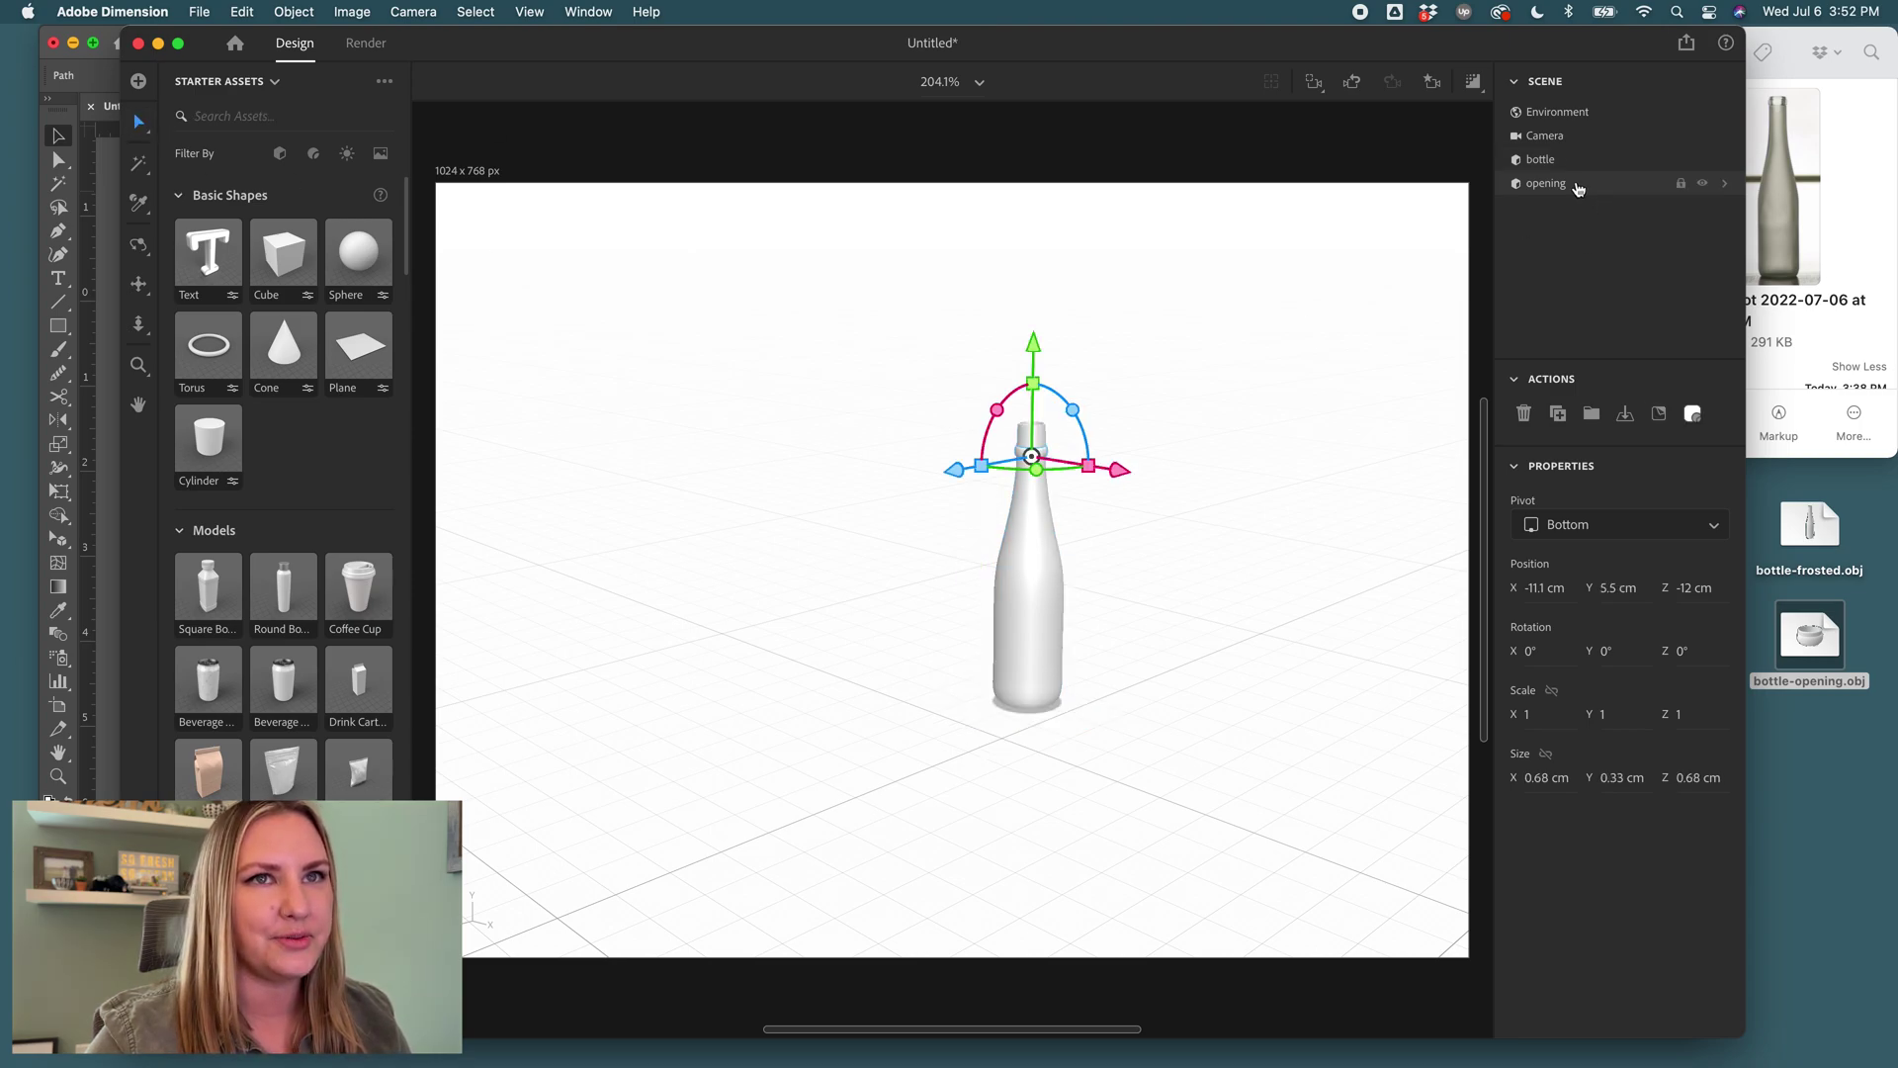
{"action": "left_click_drag", "start_coordinate": [1028, 341], "coordinate": [1030, 321]}
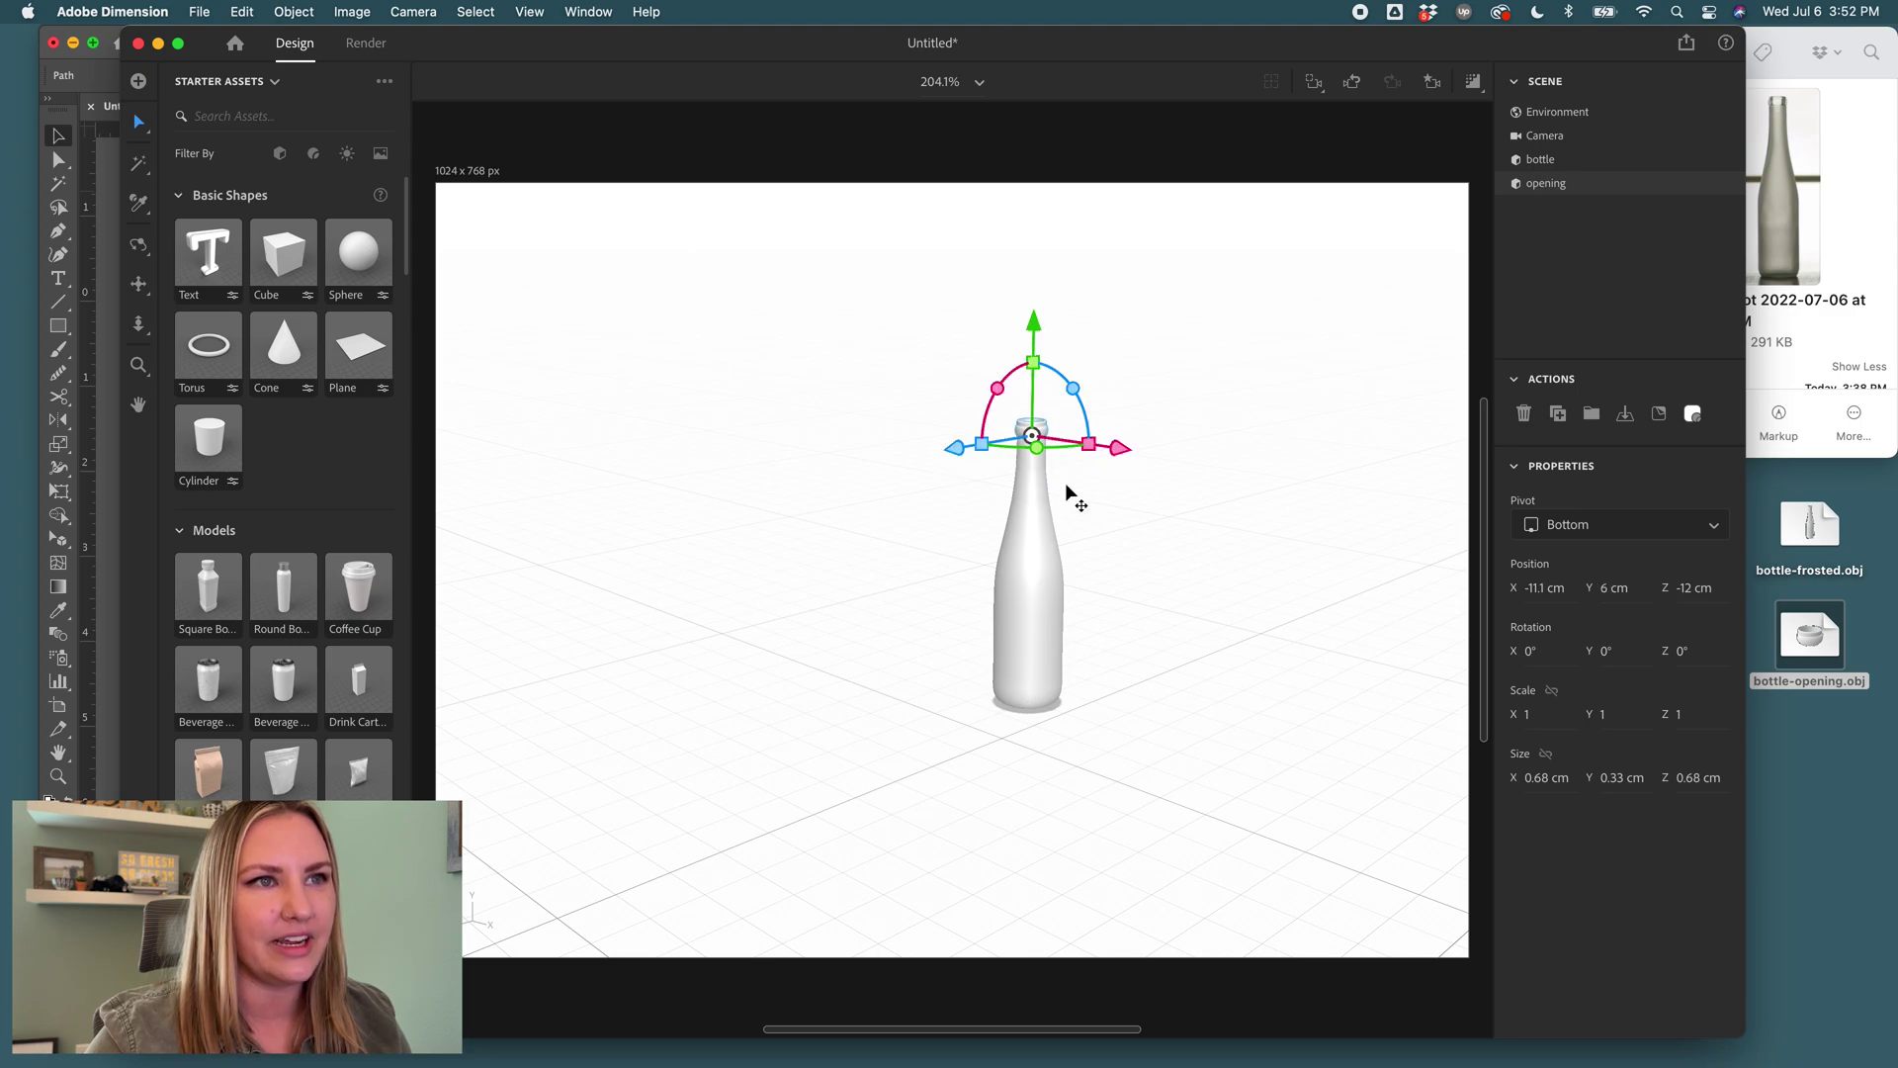
{"action": "scroll", "coordinate": [1079, 413], "scroll_direction": "up", "scroll_amount": 3}
{"action": "scroll", "coordinate": [1079, 413], "scroll_direction": "up", "scroll_amount": 2}
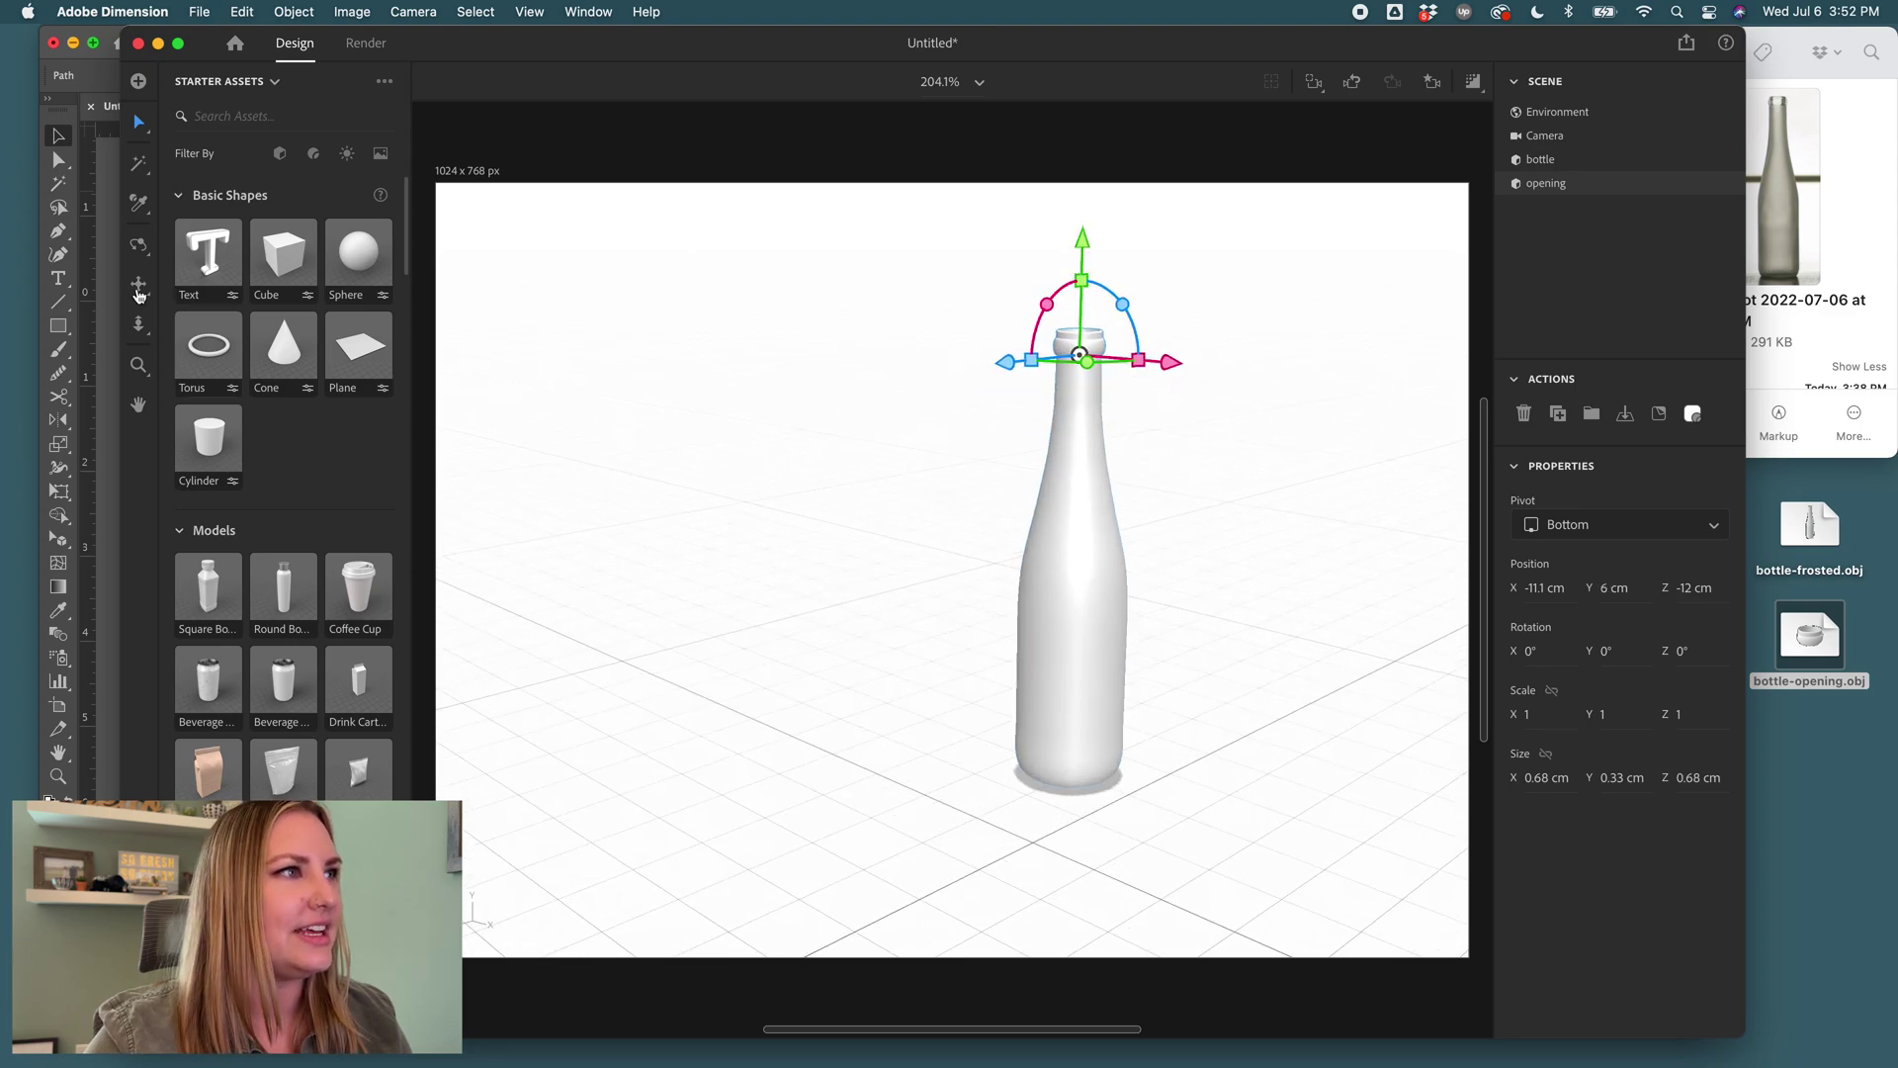
{"action": "left_click_drag", "start_coordinate": [1292, 440], "coordinate": [1193, 420]}
{"action": "scroll", "coordinate": [880, 437], "scroll_direction": "up", "scroll_amount": 2}
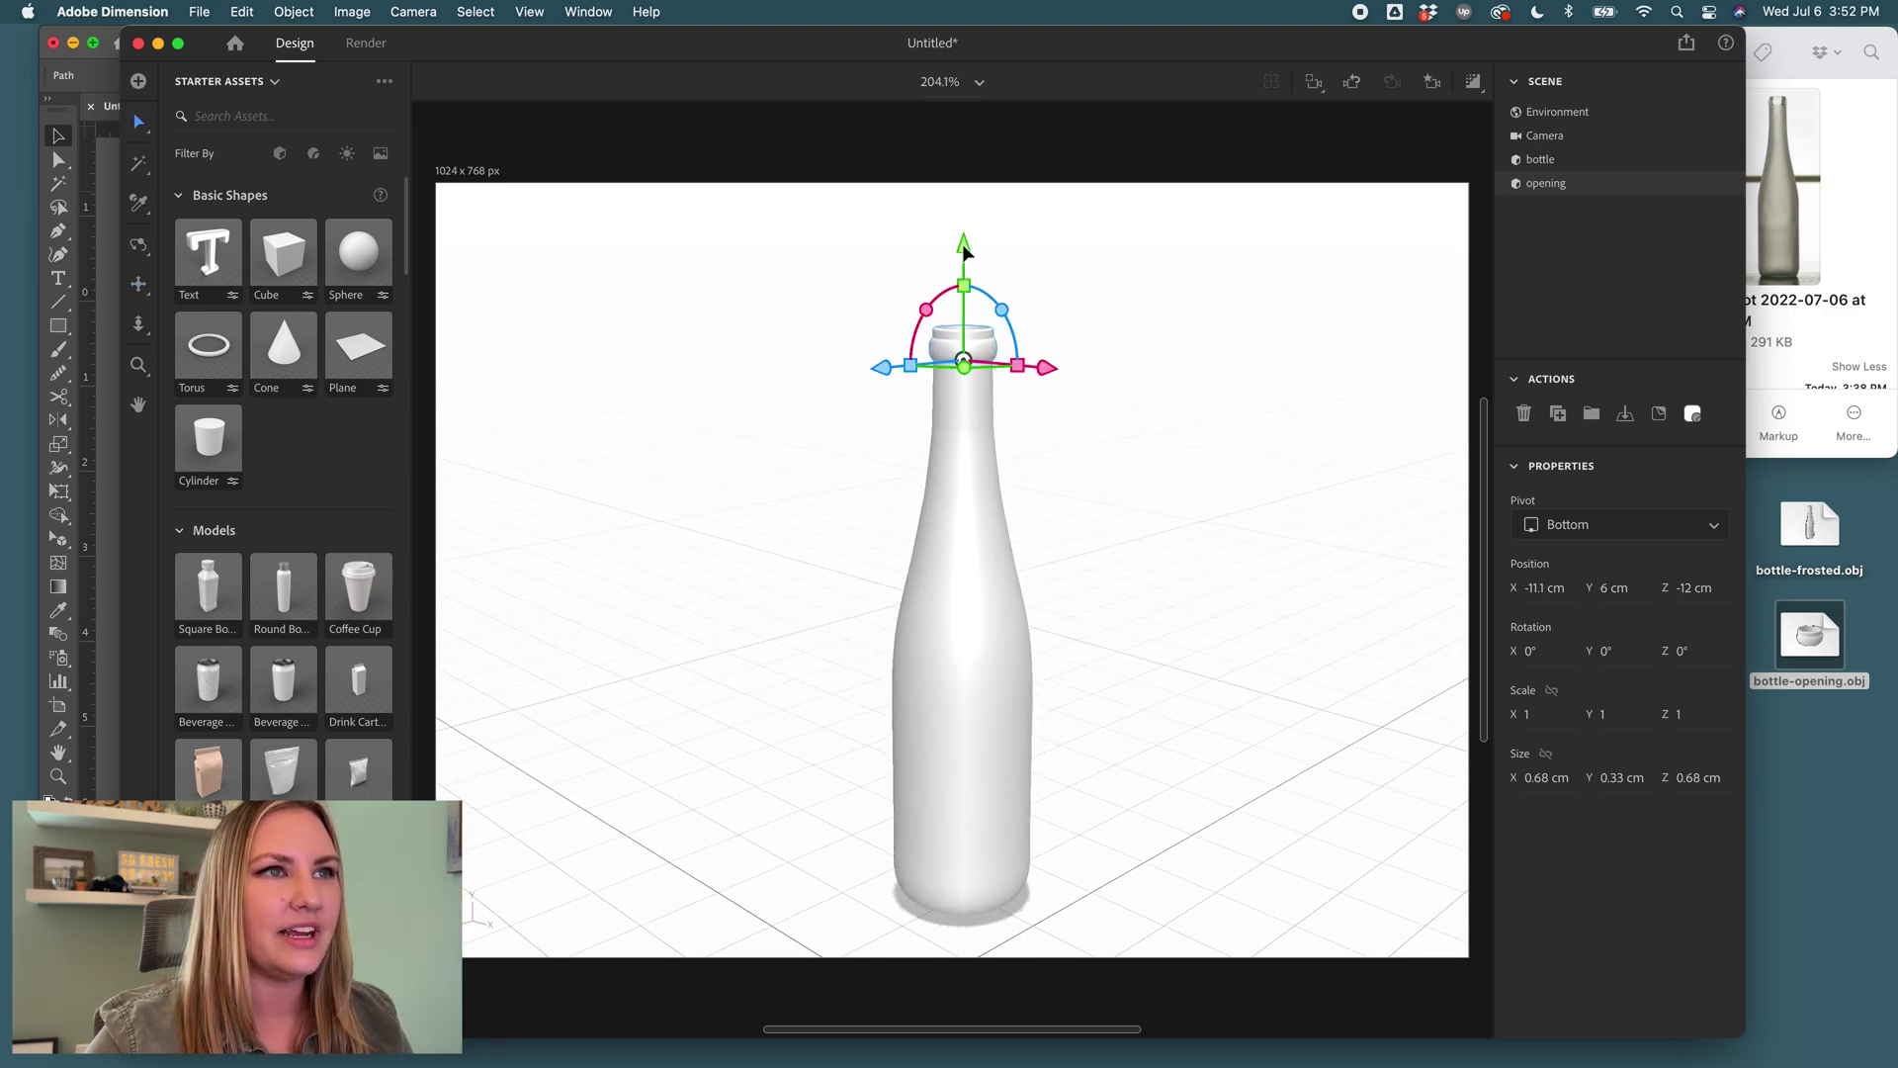
{"action": "left_click_drag", "start_coordinate": [965, 253], "coordinate": [965, 223]}
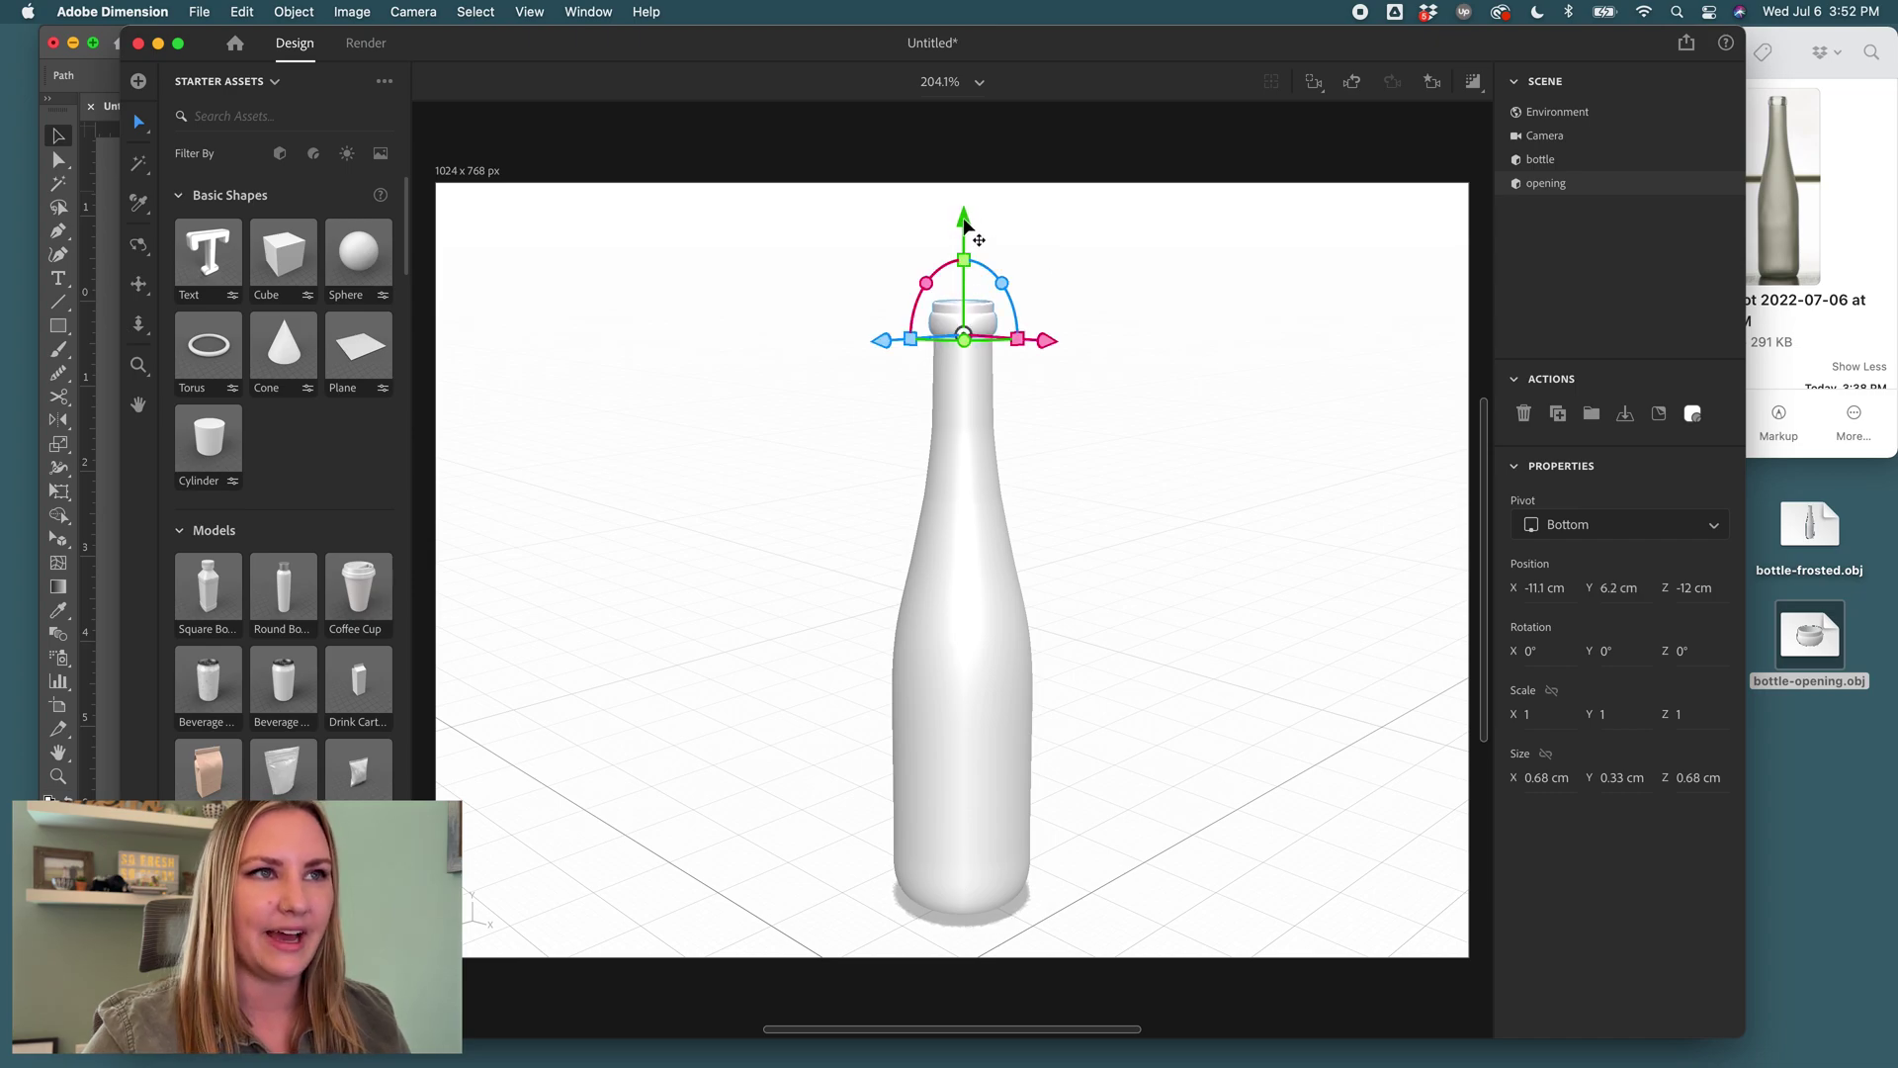
{"action": "left_click", "coordinate": [720, 395]}
Apply the standard Glass material to both the bottle and the opening.
{"action": "scroll", "coordinate": [273, 484], "scroll_direction": "down", "scroll_amount": 15}
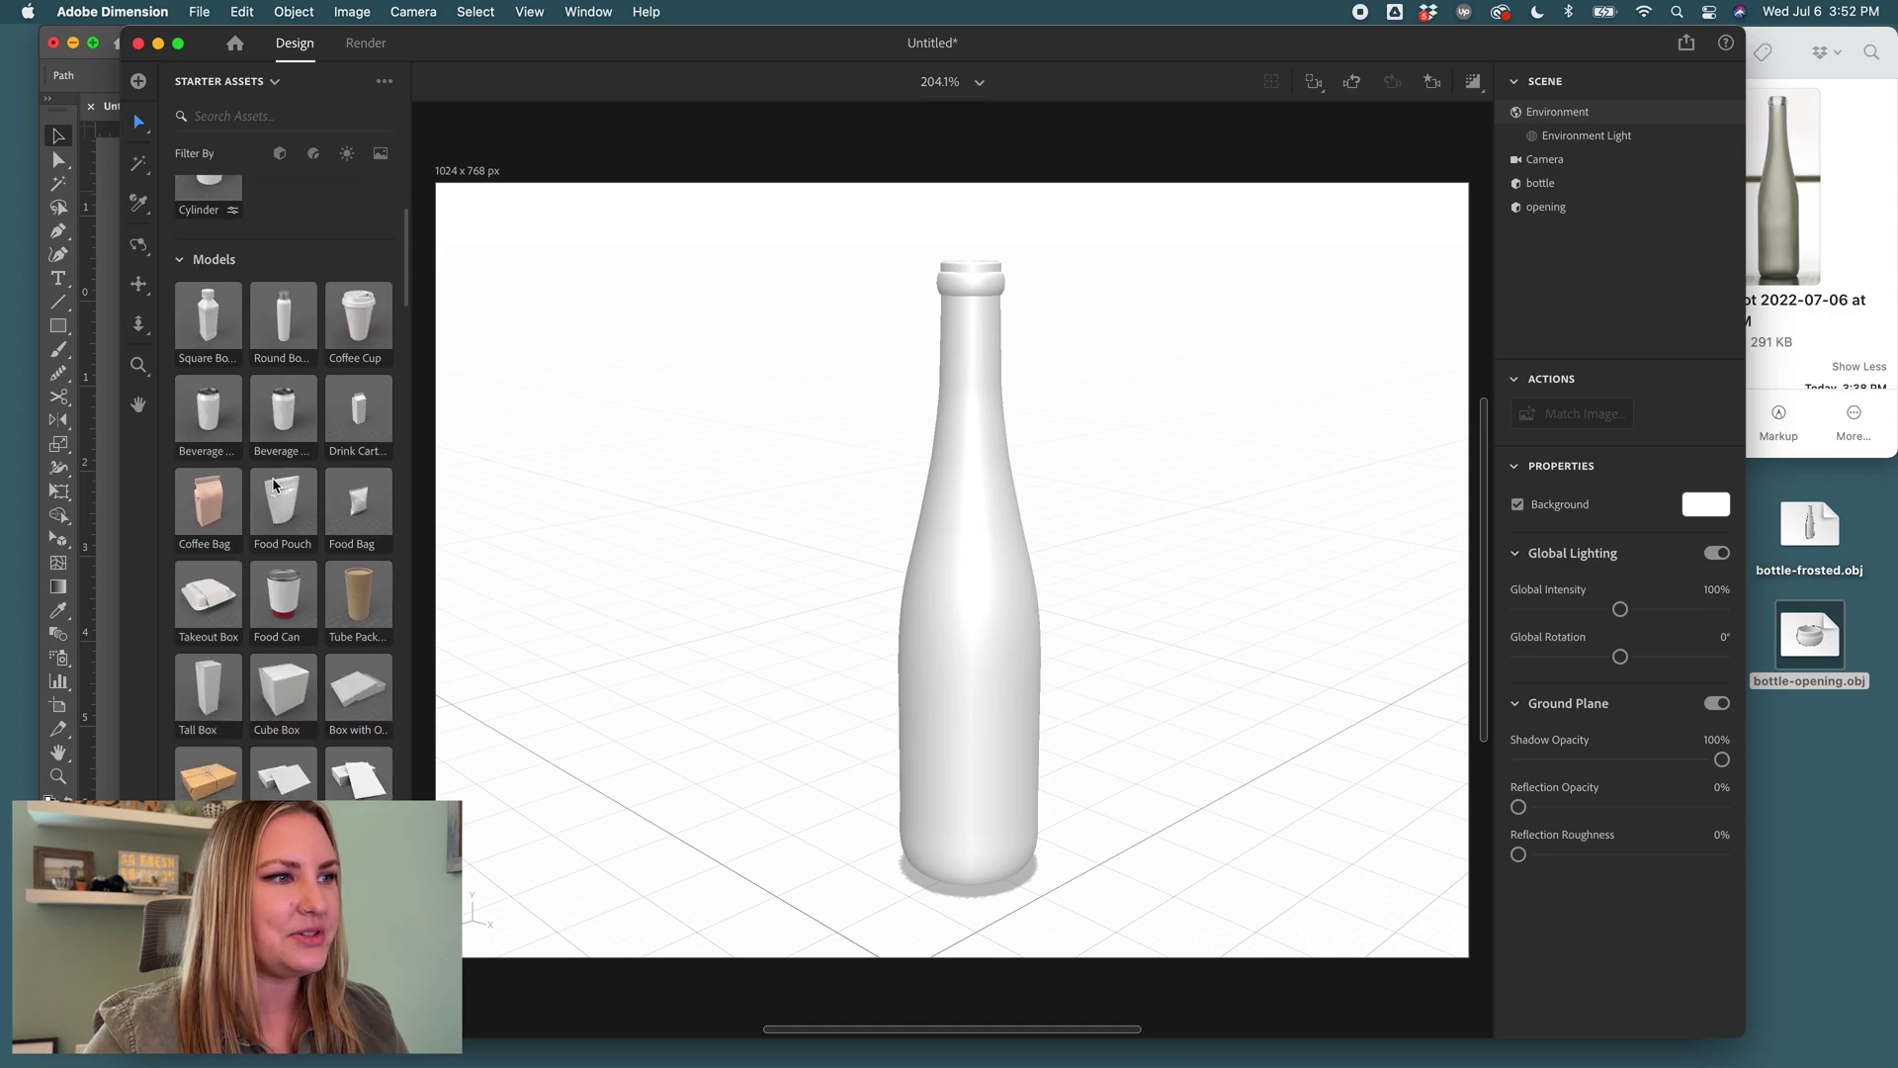
{"action": "scroll", "coordinate": [276, 483], "scroll_direction": "down", "scroll_amount": 12}
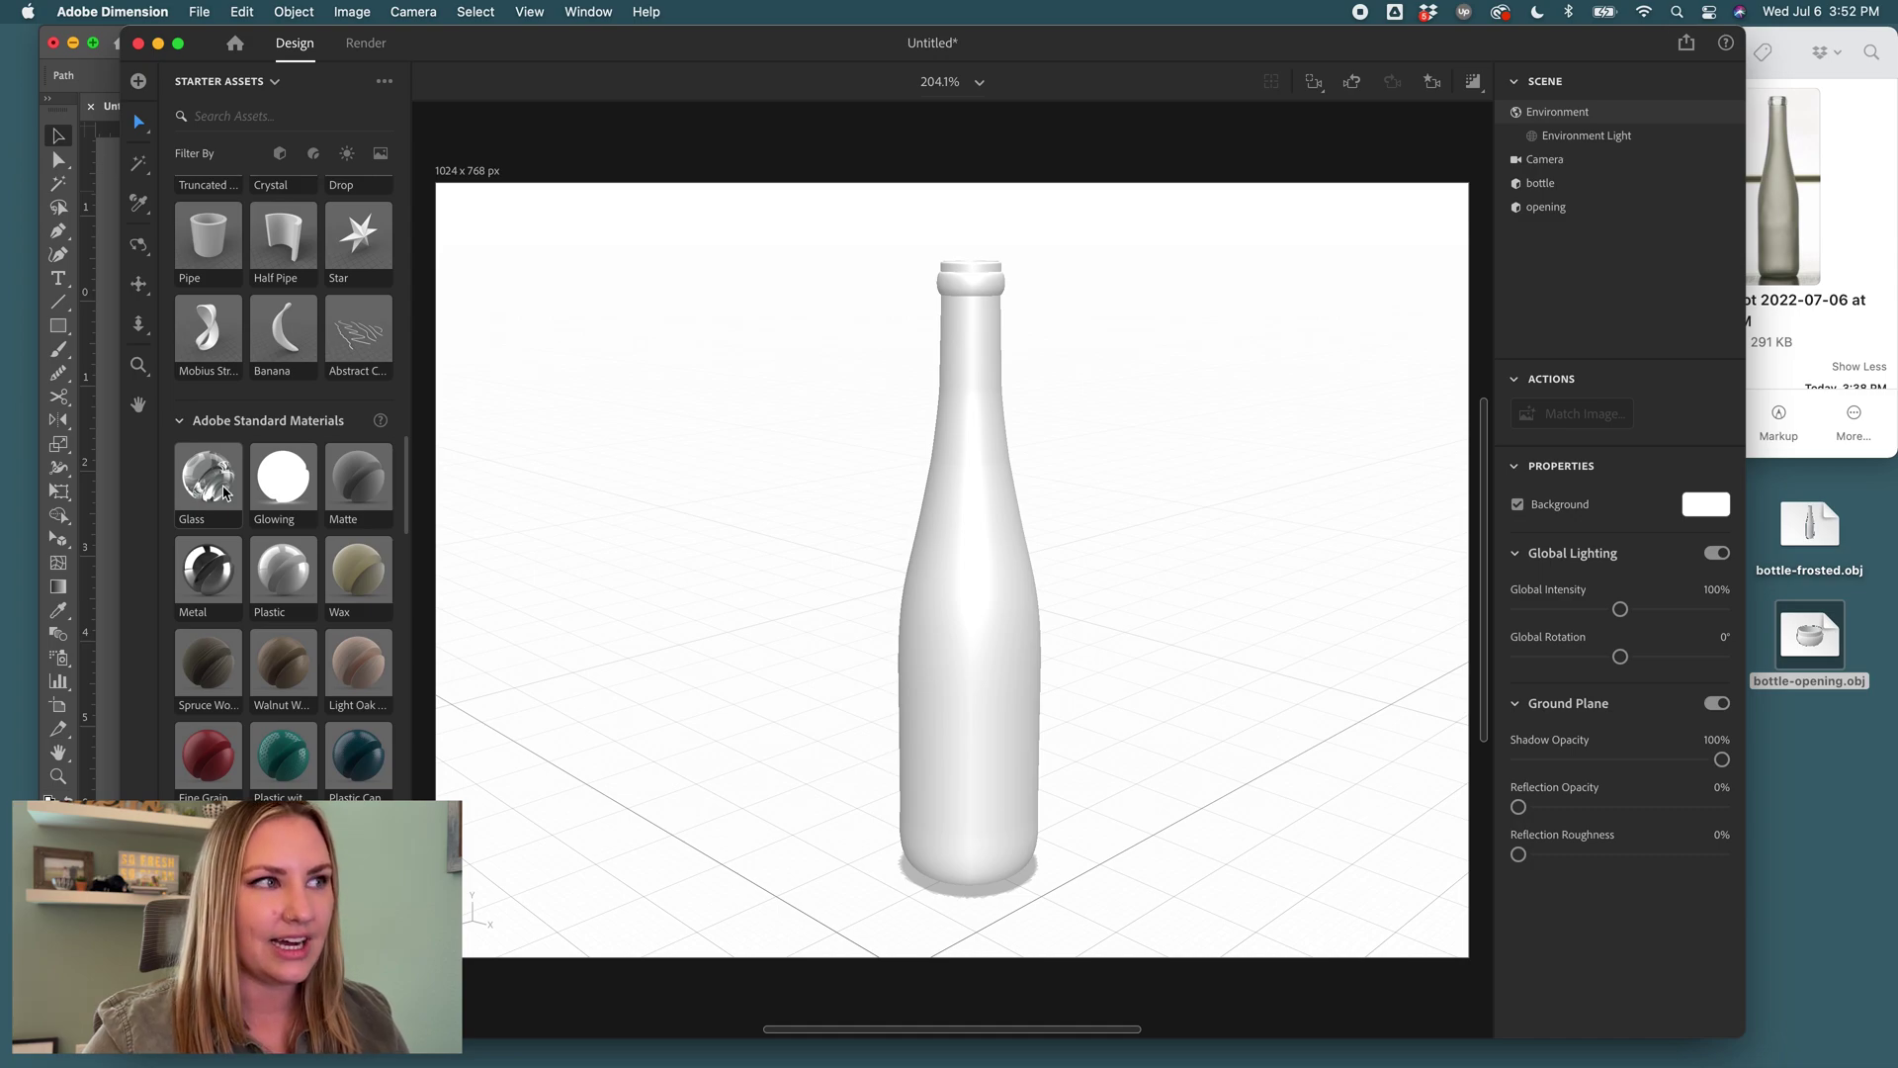
{"action": "left_click_drag", "start_coordinate": [225, 491], "coordinate": [947, 516]}
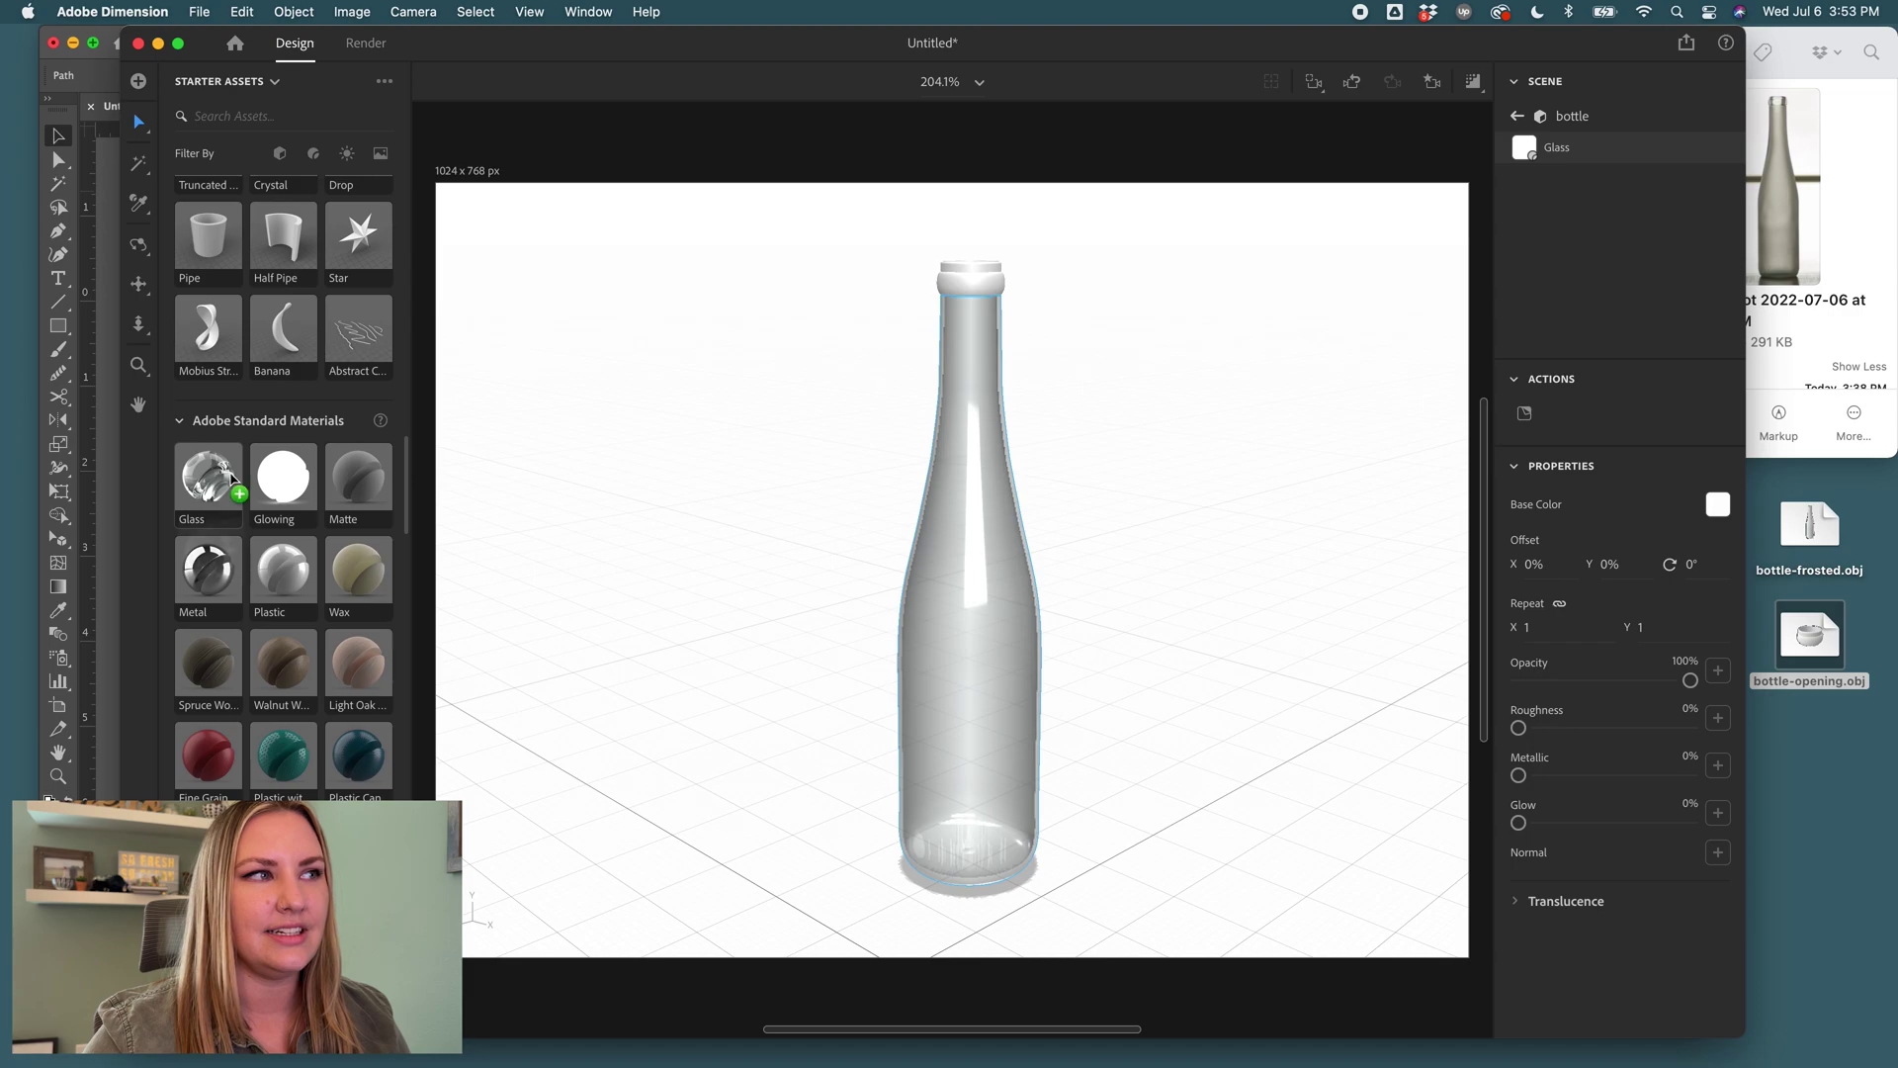
{"action": "left_click_drag", "start_coordinate": [230, 475], "coordinate": [941, 288]}
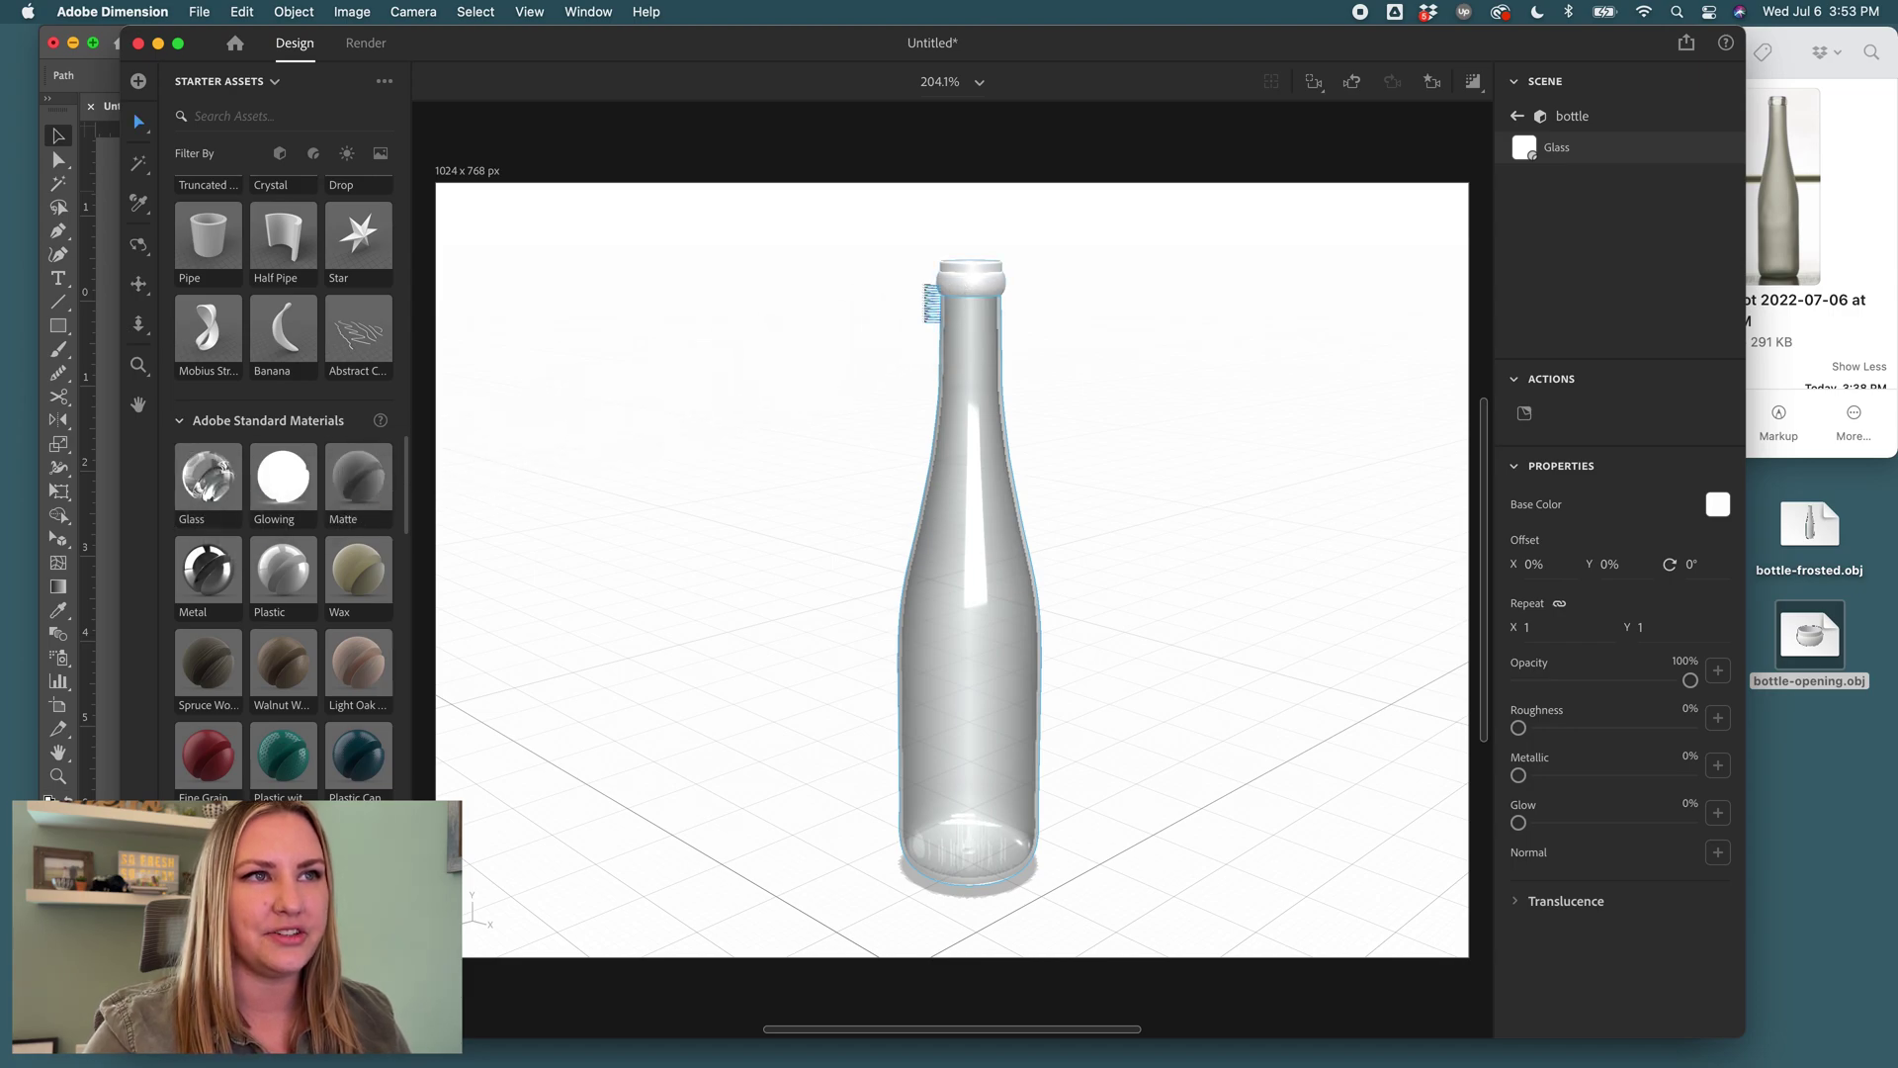
{"action": "left_click", "coordinate": [951, 291]}
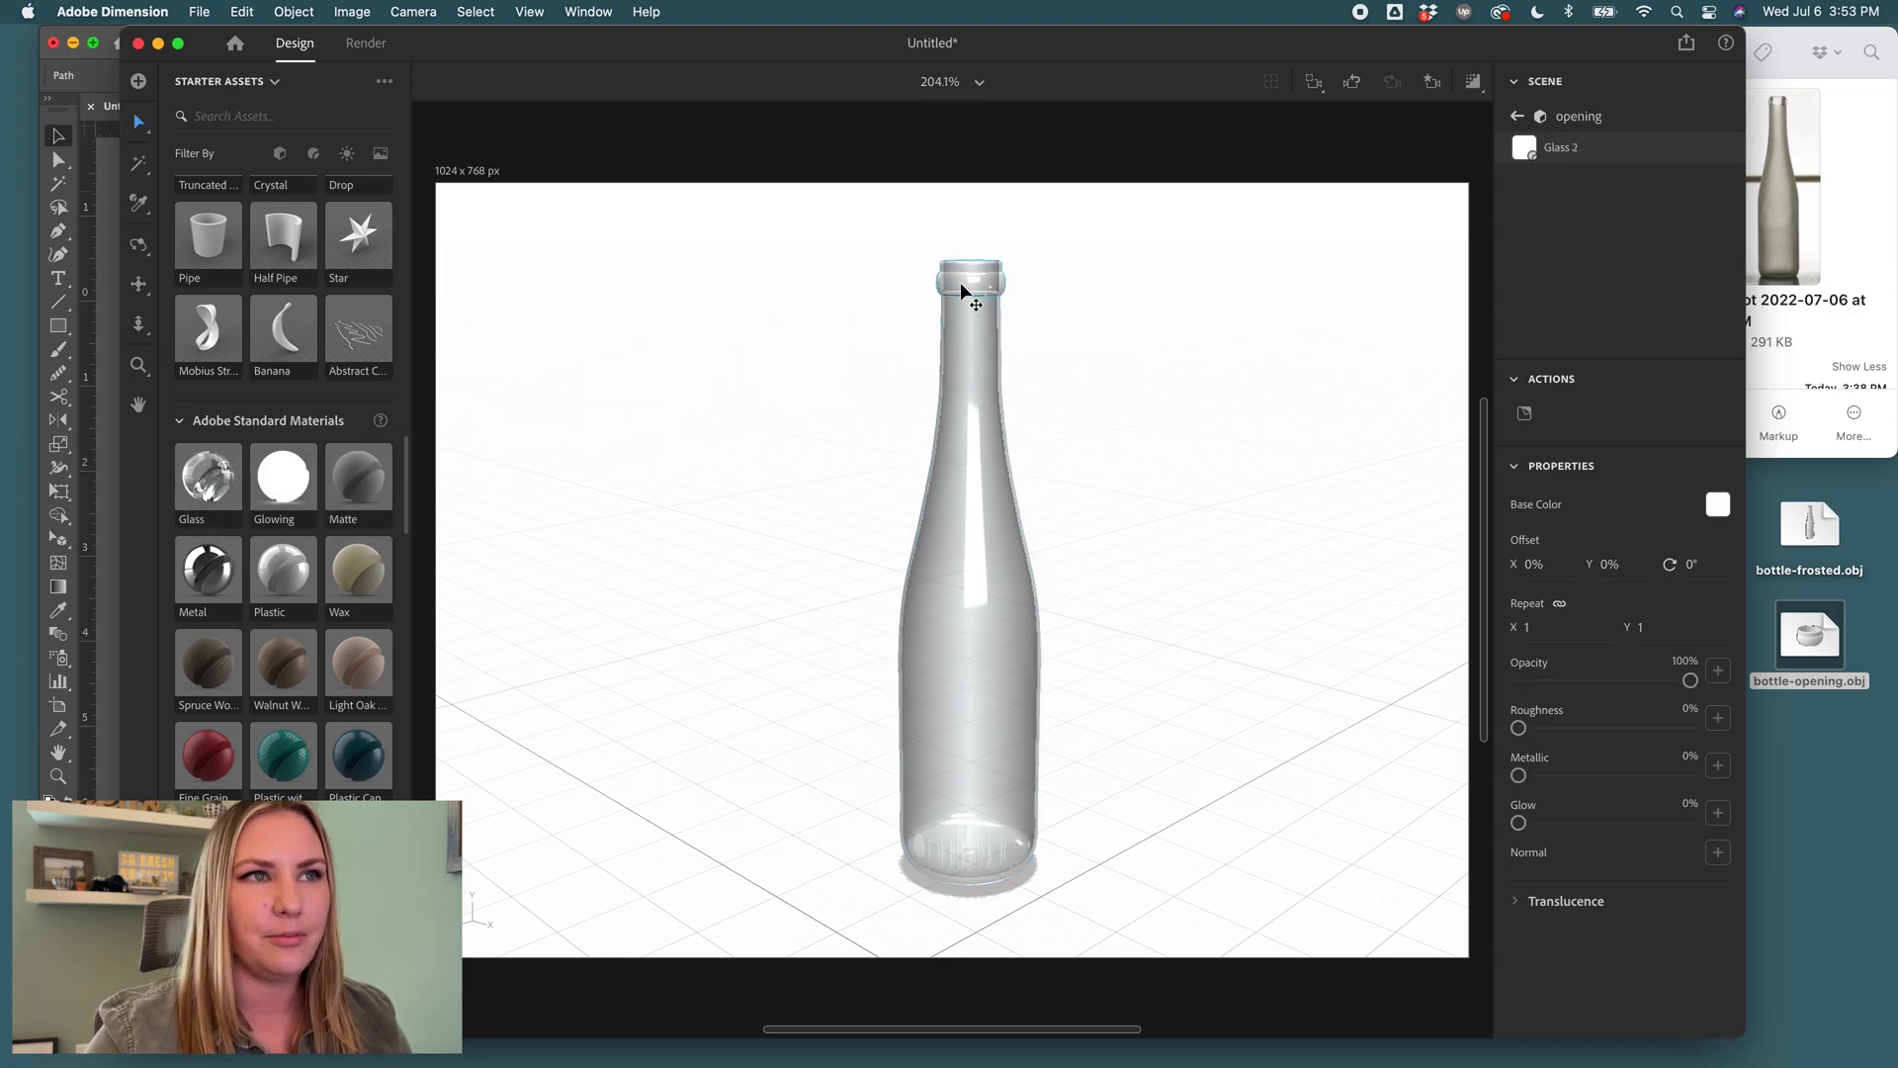
Preview the reference bottle photo to examine its frosted glass finish.
{"action": "left_click", "coordinate": [1812, 400]}
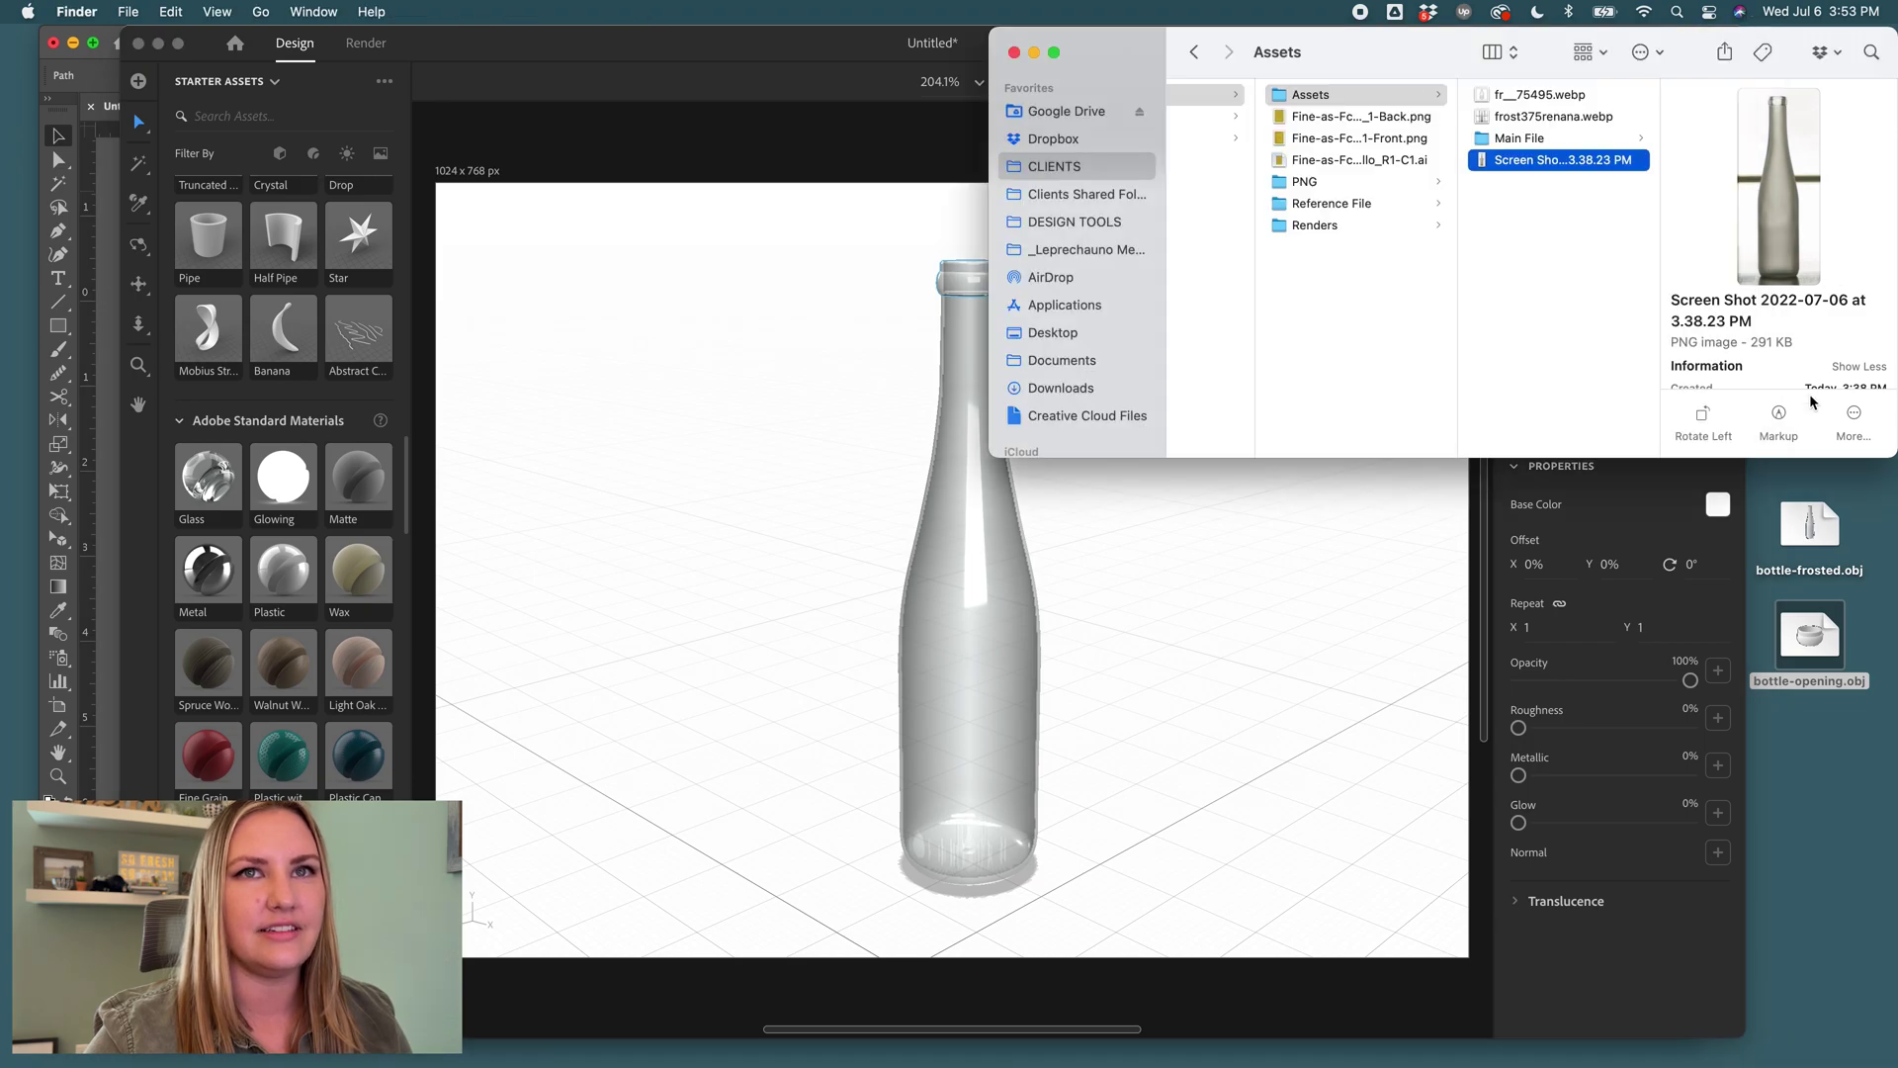
{"action": "key", "text": "space"}
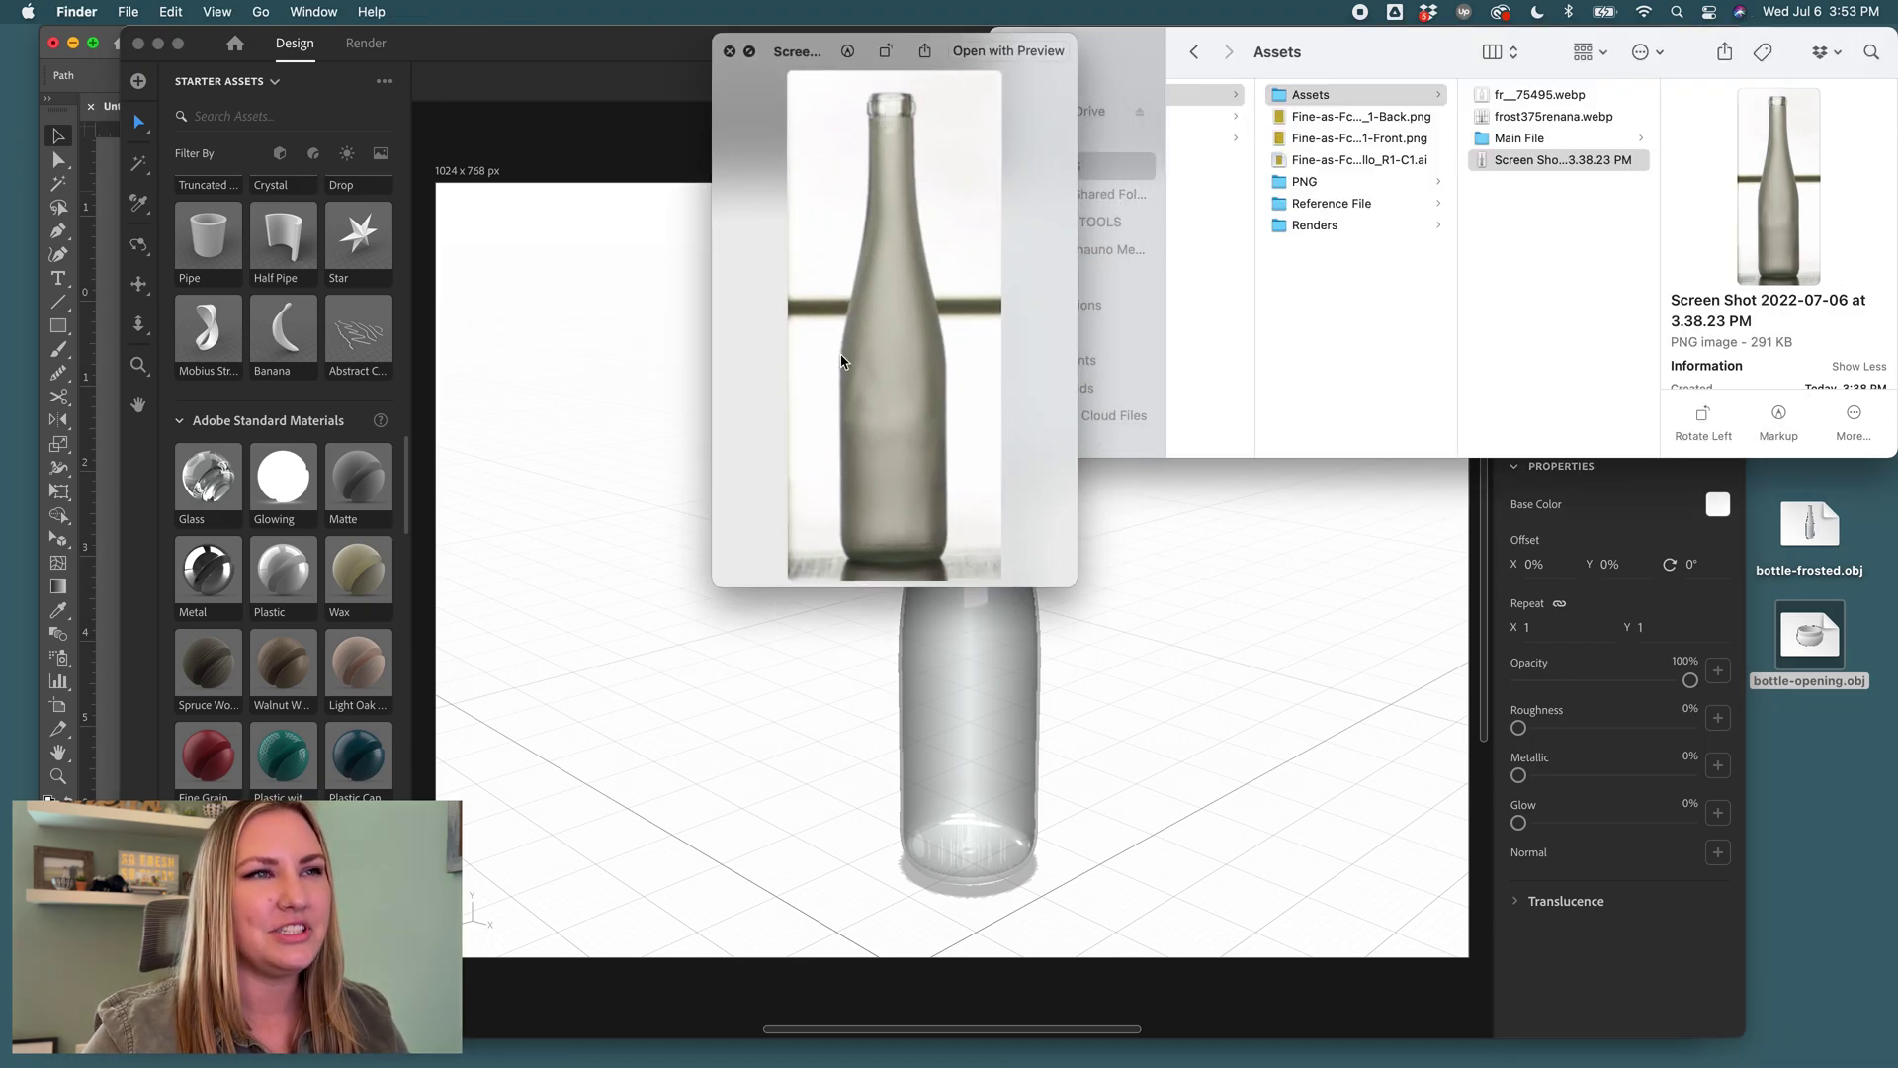
{"action": "left_click", "coordinate": [1111, 589]}
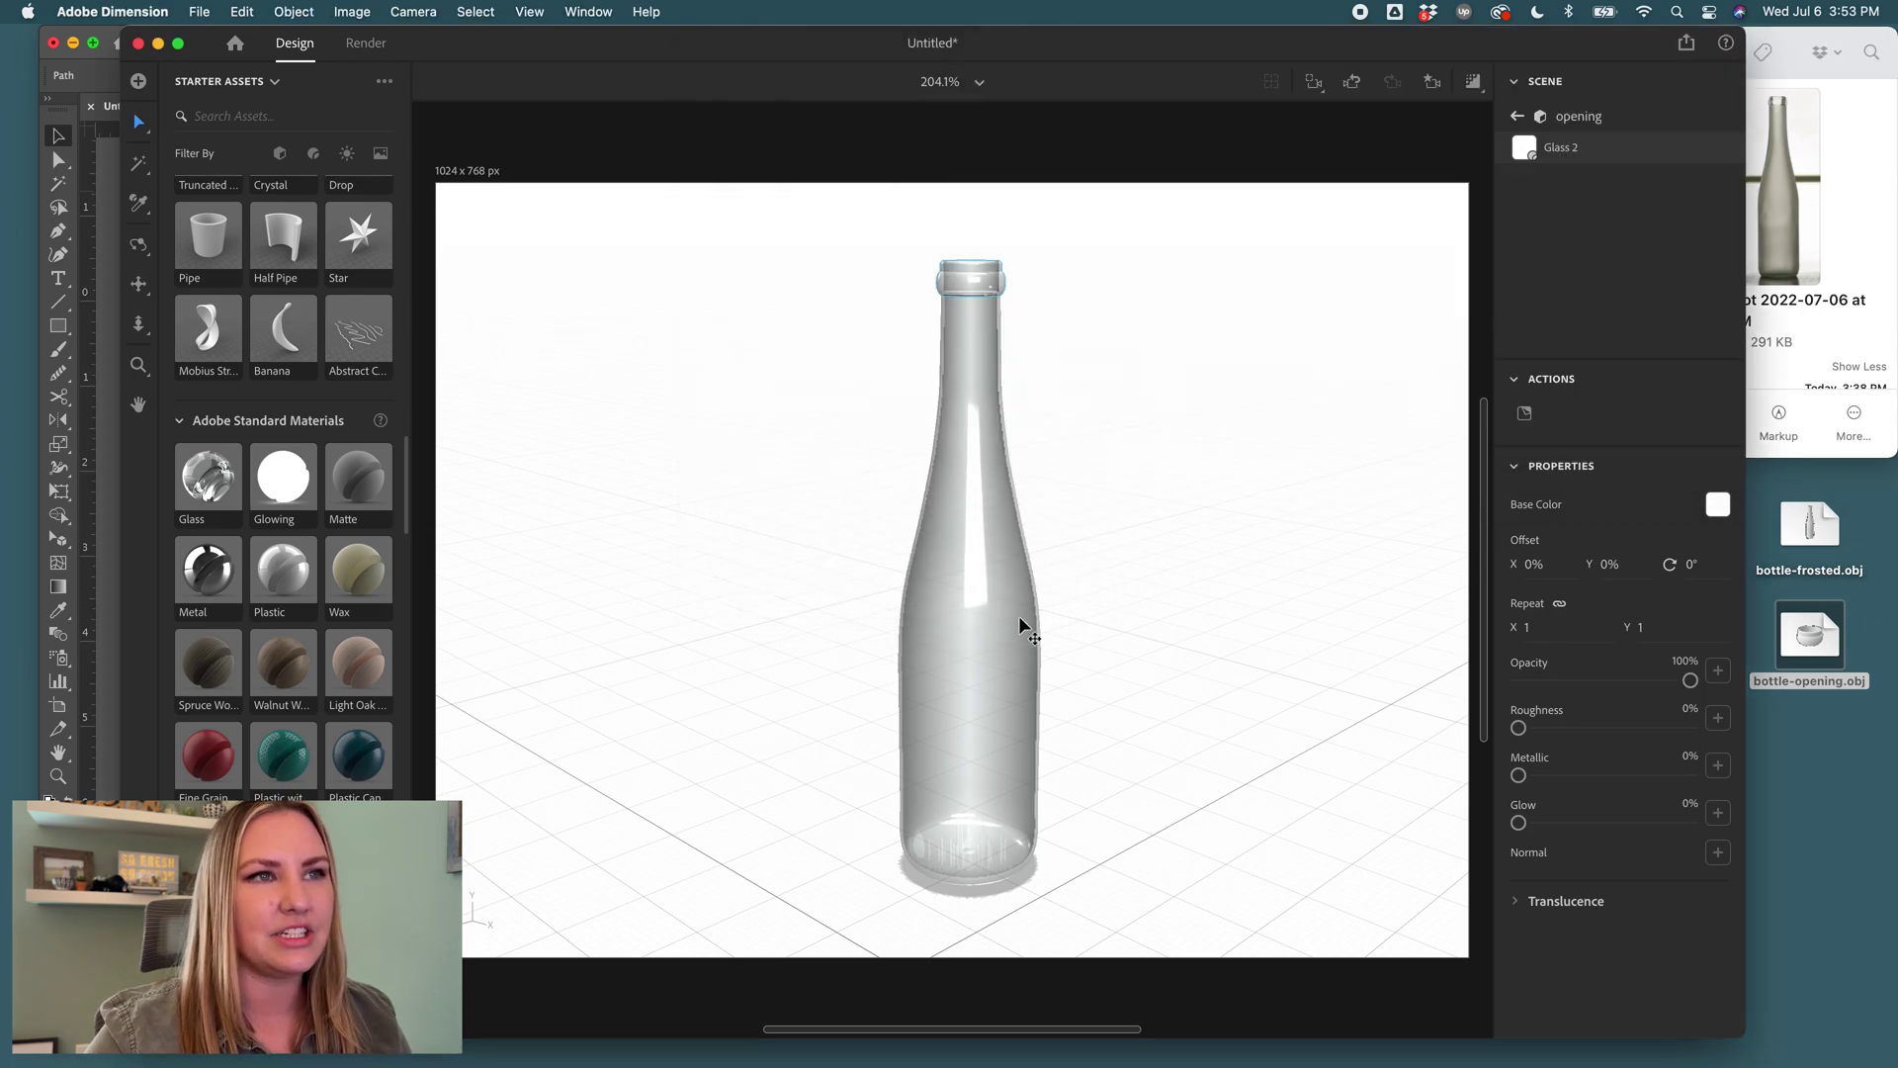
Set the roughness of the bottle's Glass material to about 51% and turn on the render preview.
{"action": "left_click", "coordinate": [964, 627]}
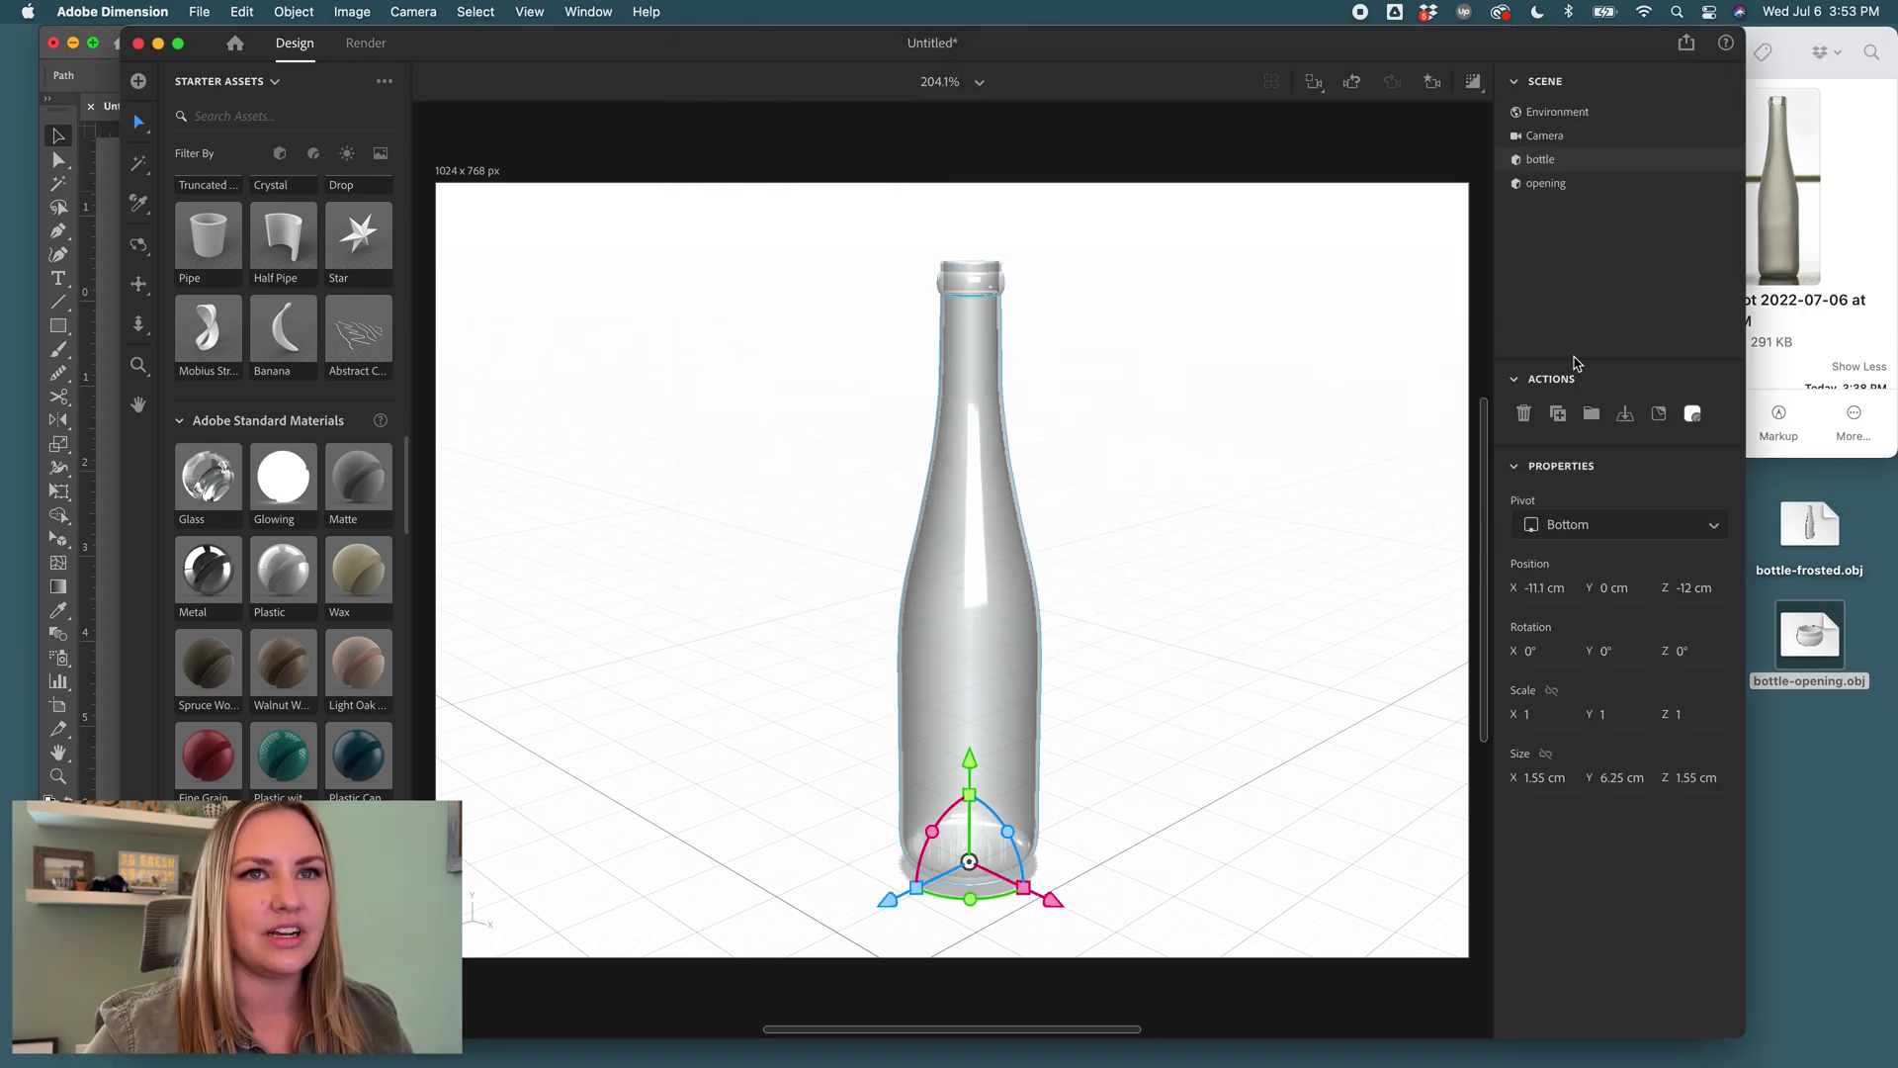
{"action": "left_click", "coordinate": [1726, 163]}
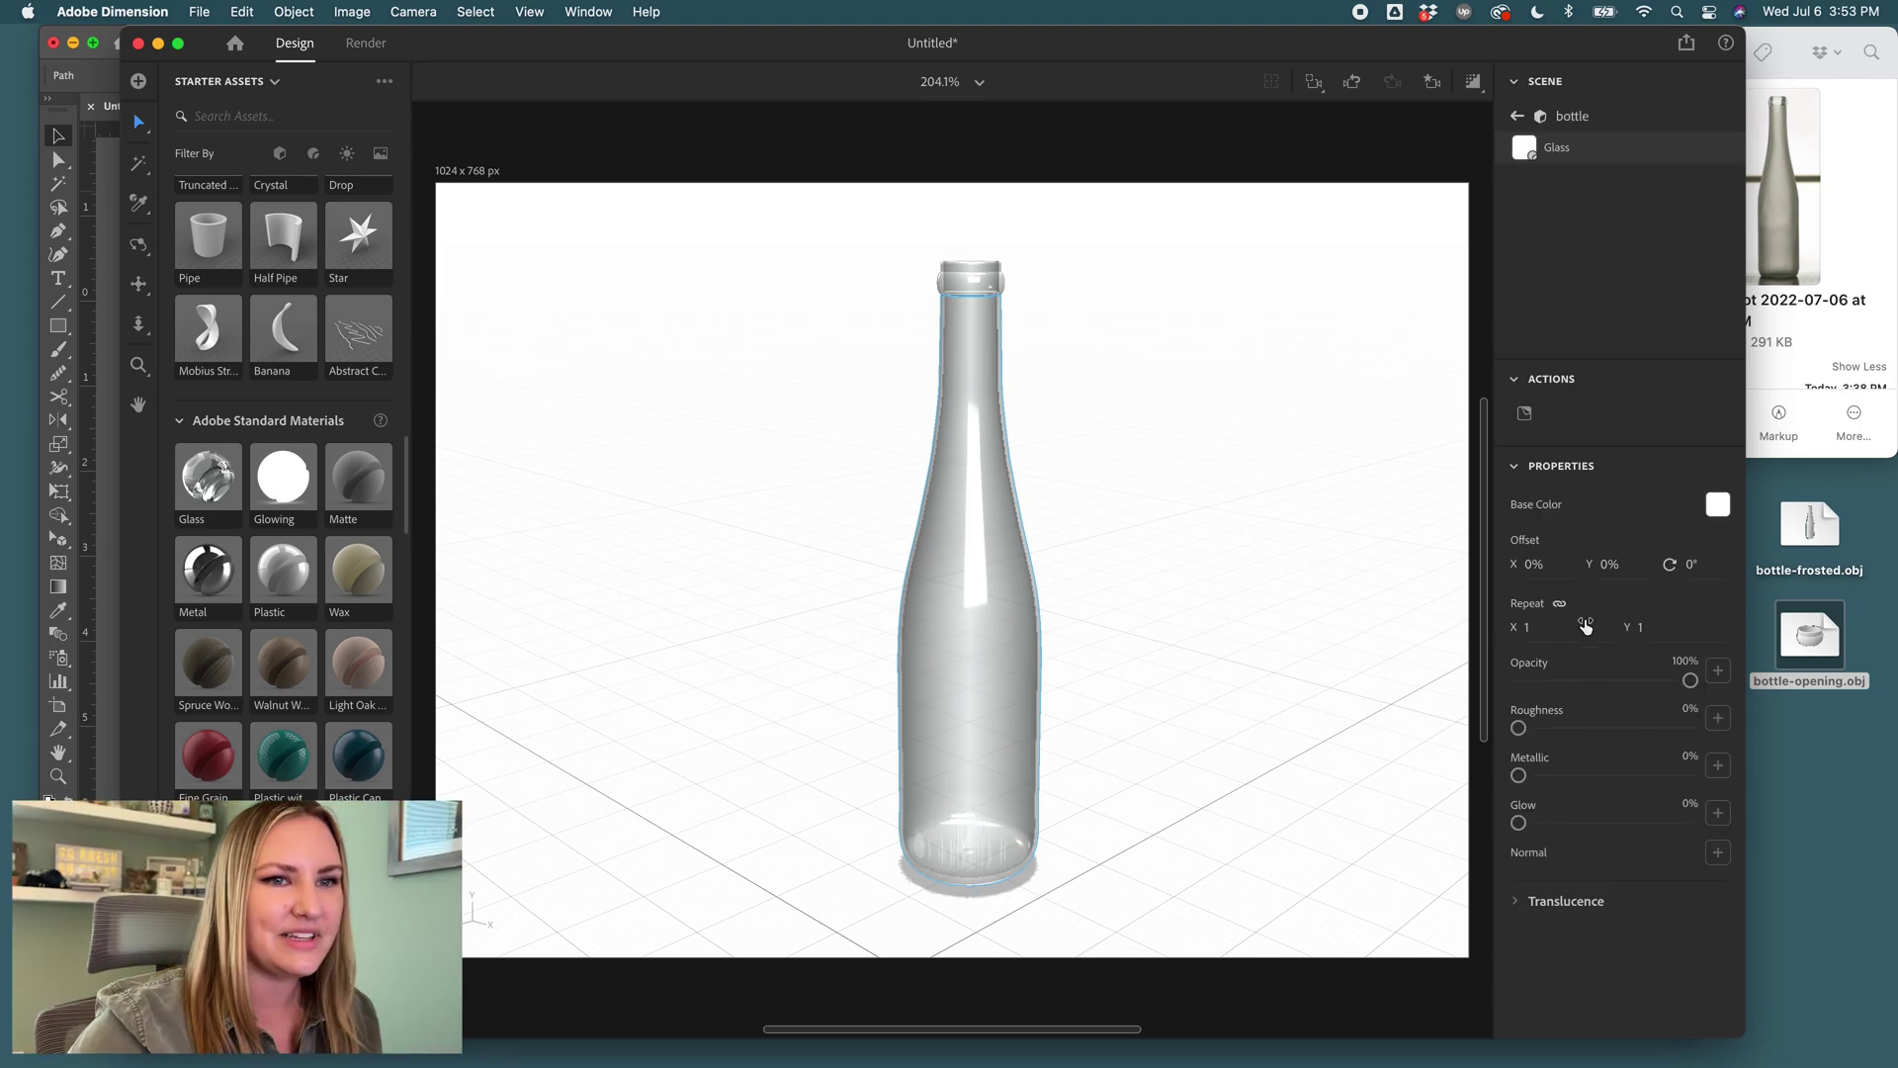
{"action": "left_click_drag", "start_coordinate": [1526, 731], "coordinate": [1608, 734]}
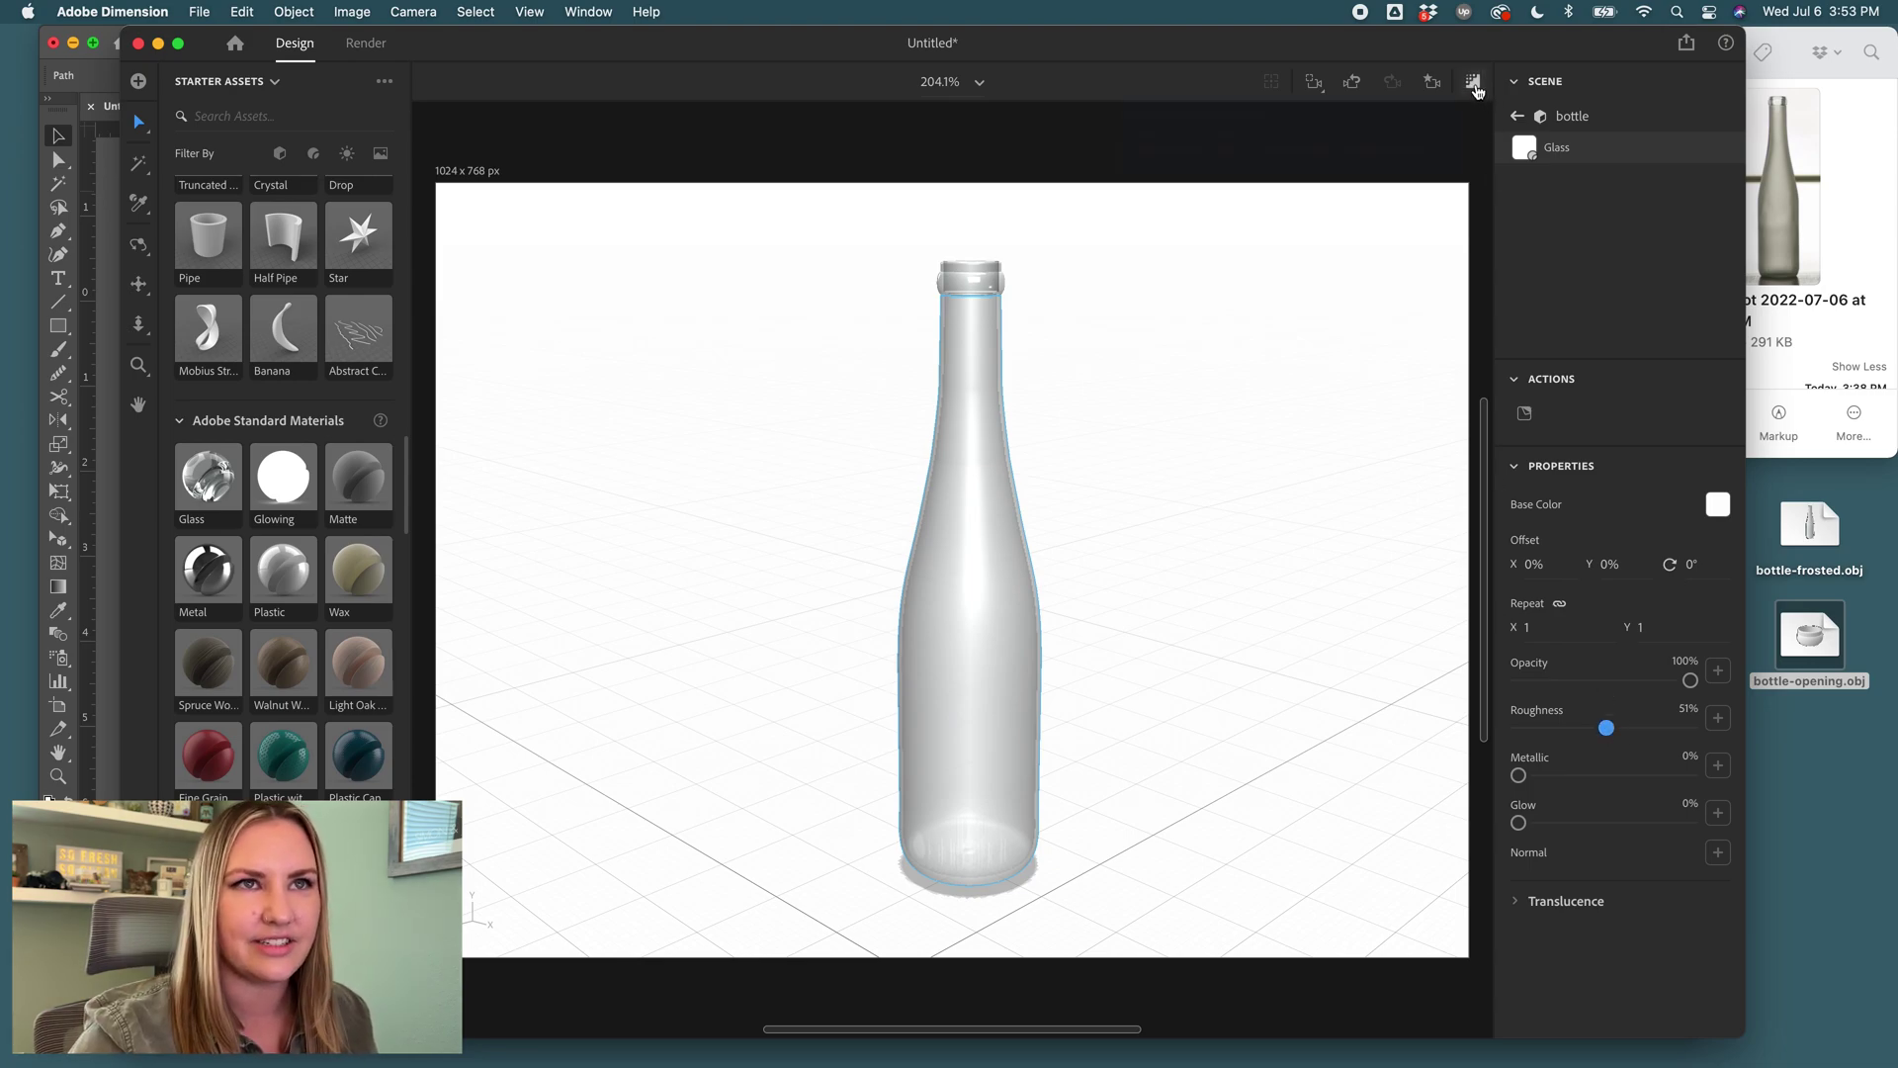
{"action": "left_click", "coordinate": [1473, 83]}
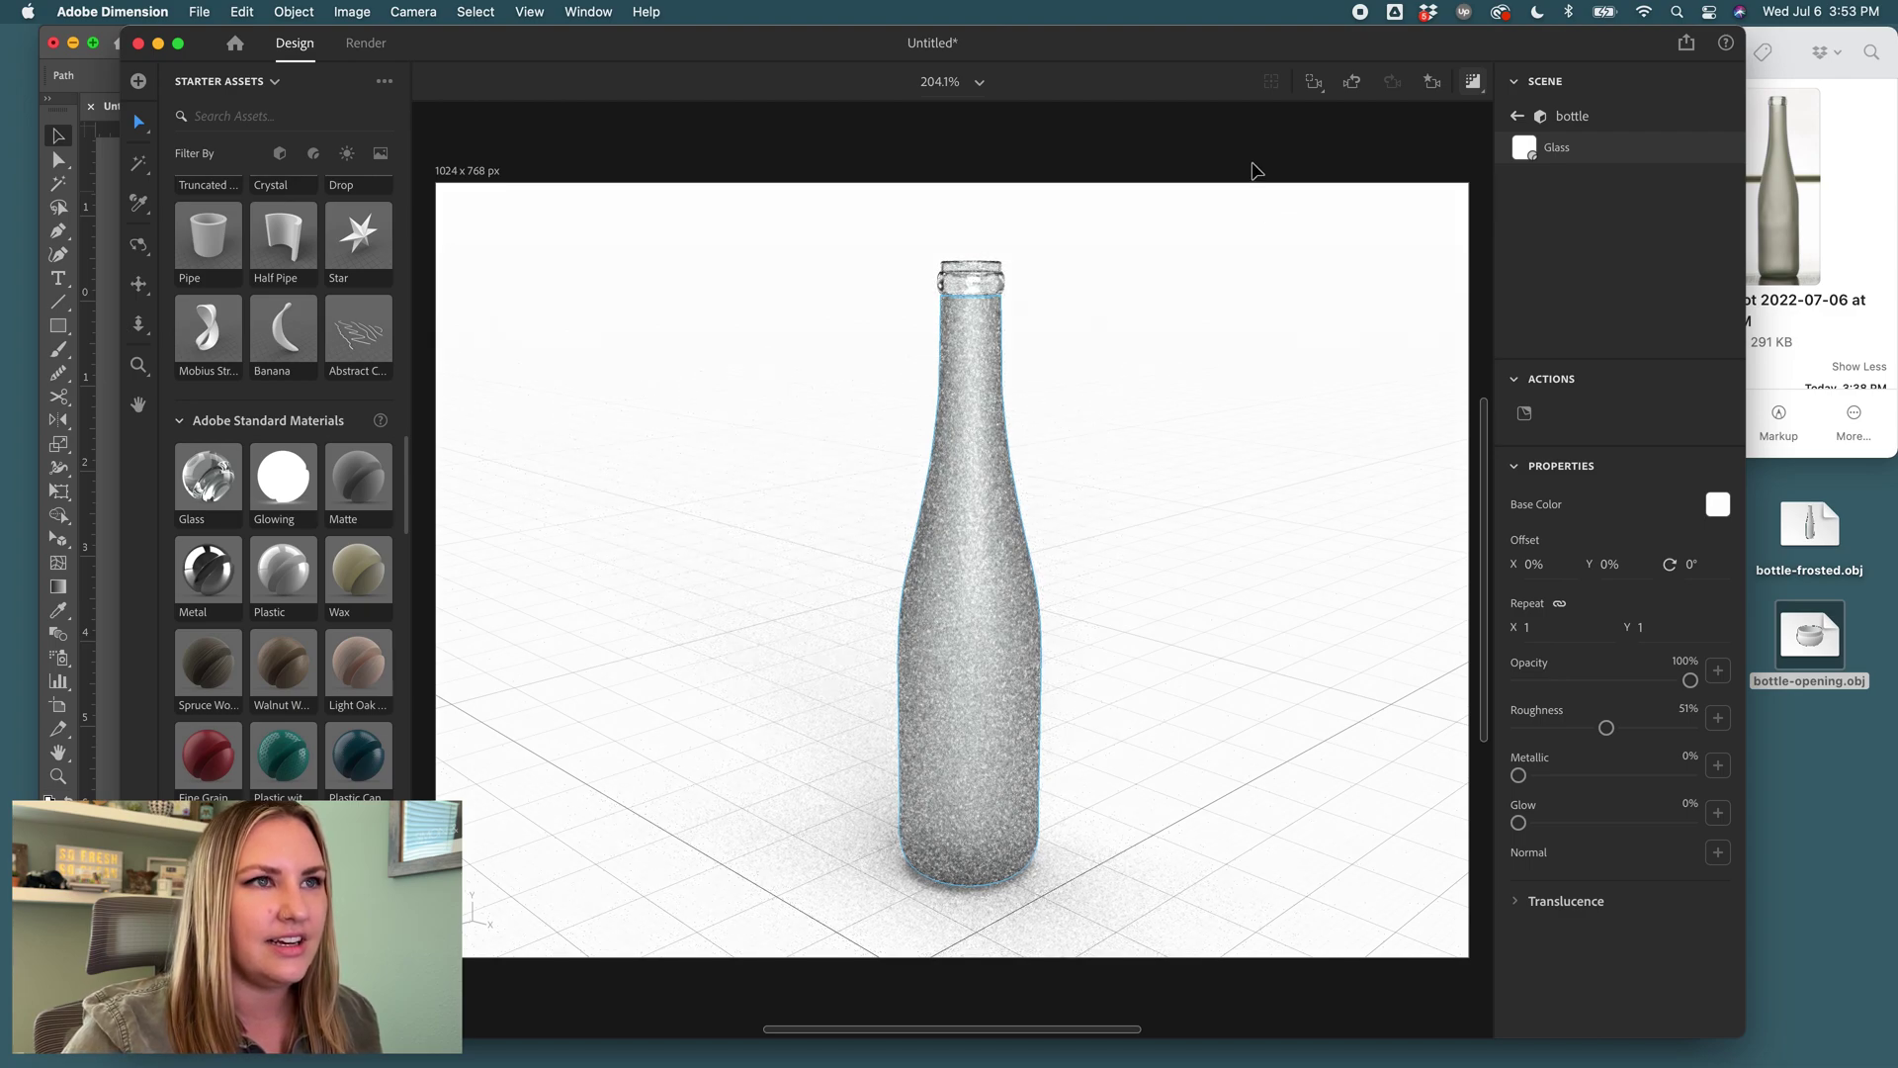
{"action": "left_click", "coordinate": [1253, 168]}
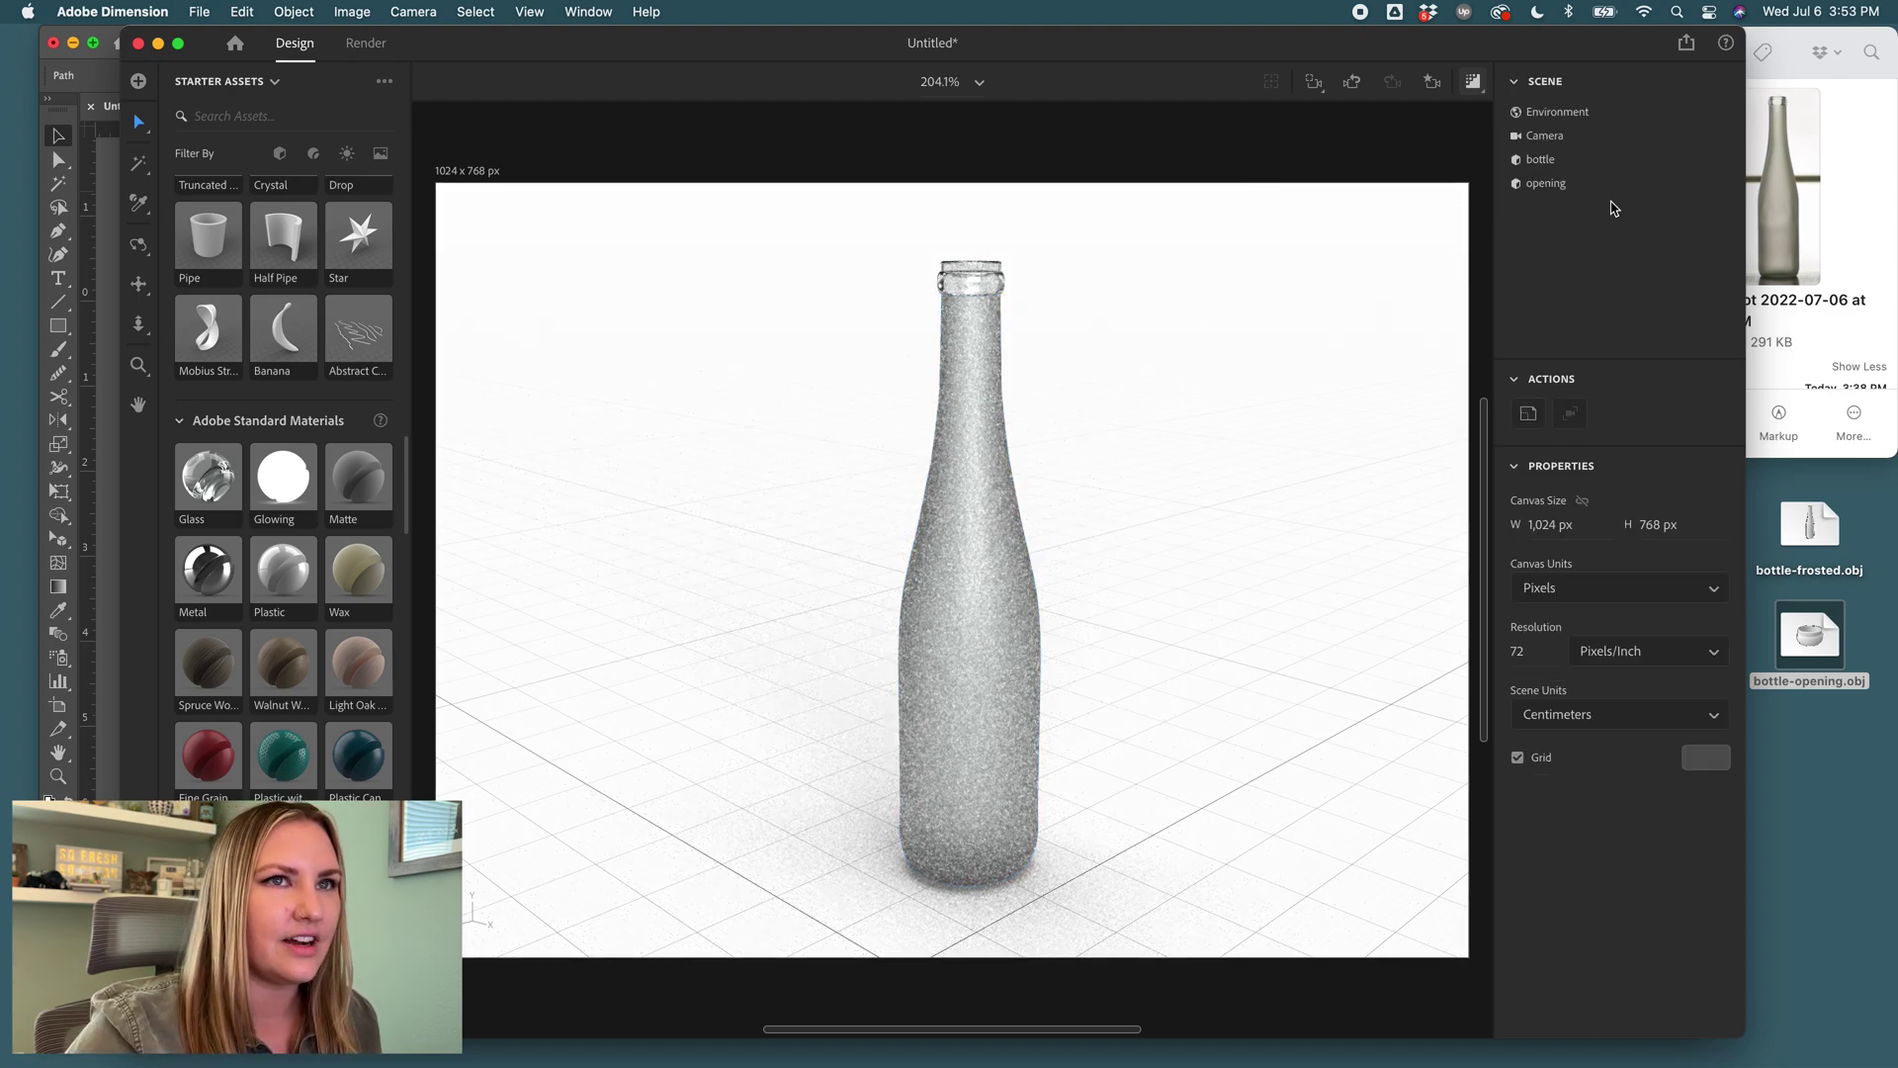
Reduce the roughness of the bottle's Glass material, trying 28% and settling on about 41%.
{"action": "left_click", "coordinate": [1731, 160]}
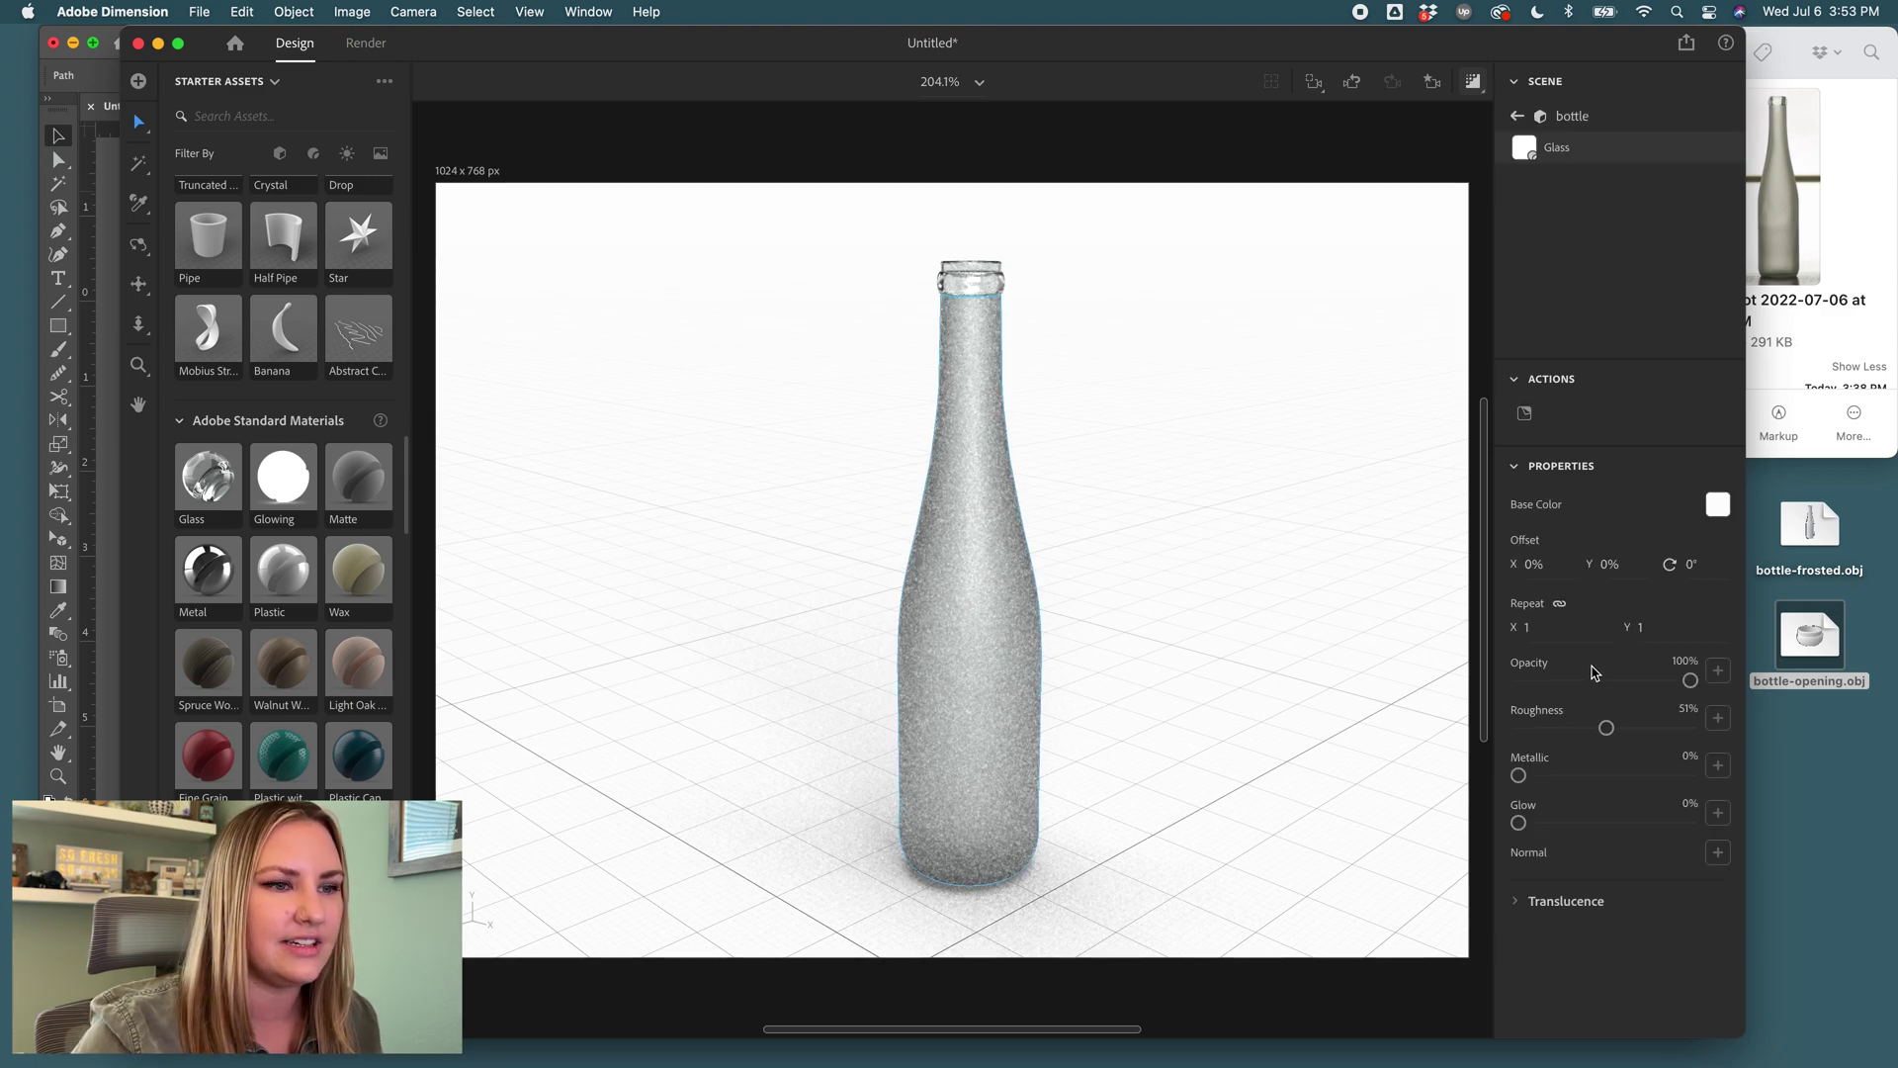
{"action": "left_click_drag", "start_coordinate": [1607, 728], "coordinate": [1569, 733]}
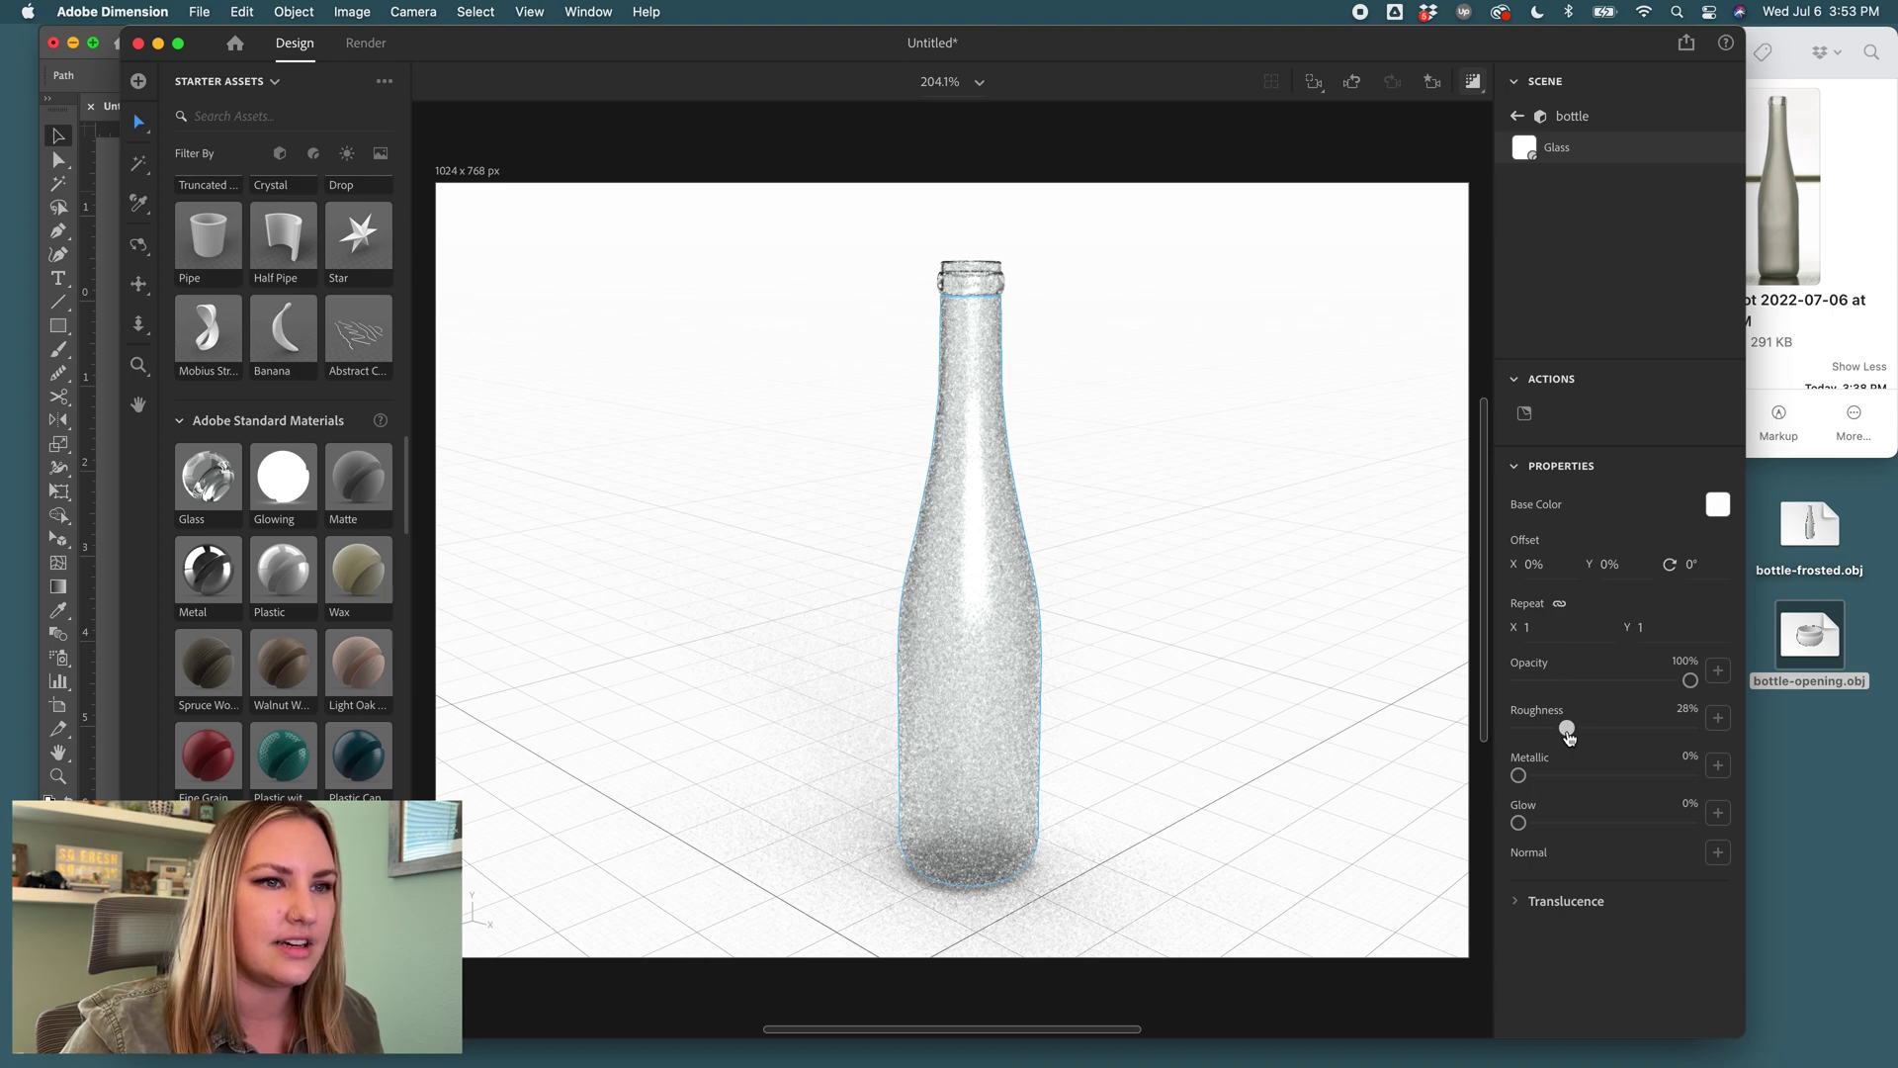
{"action": "left_click_drag", "start_coordinate": [1569, 733], "coordinate": [1589, 733]}
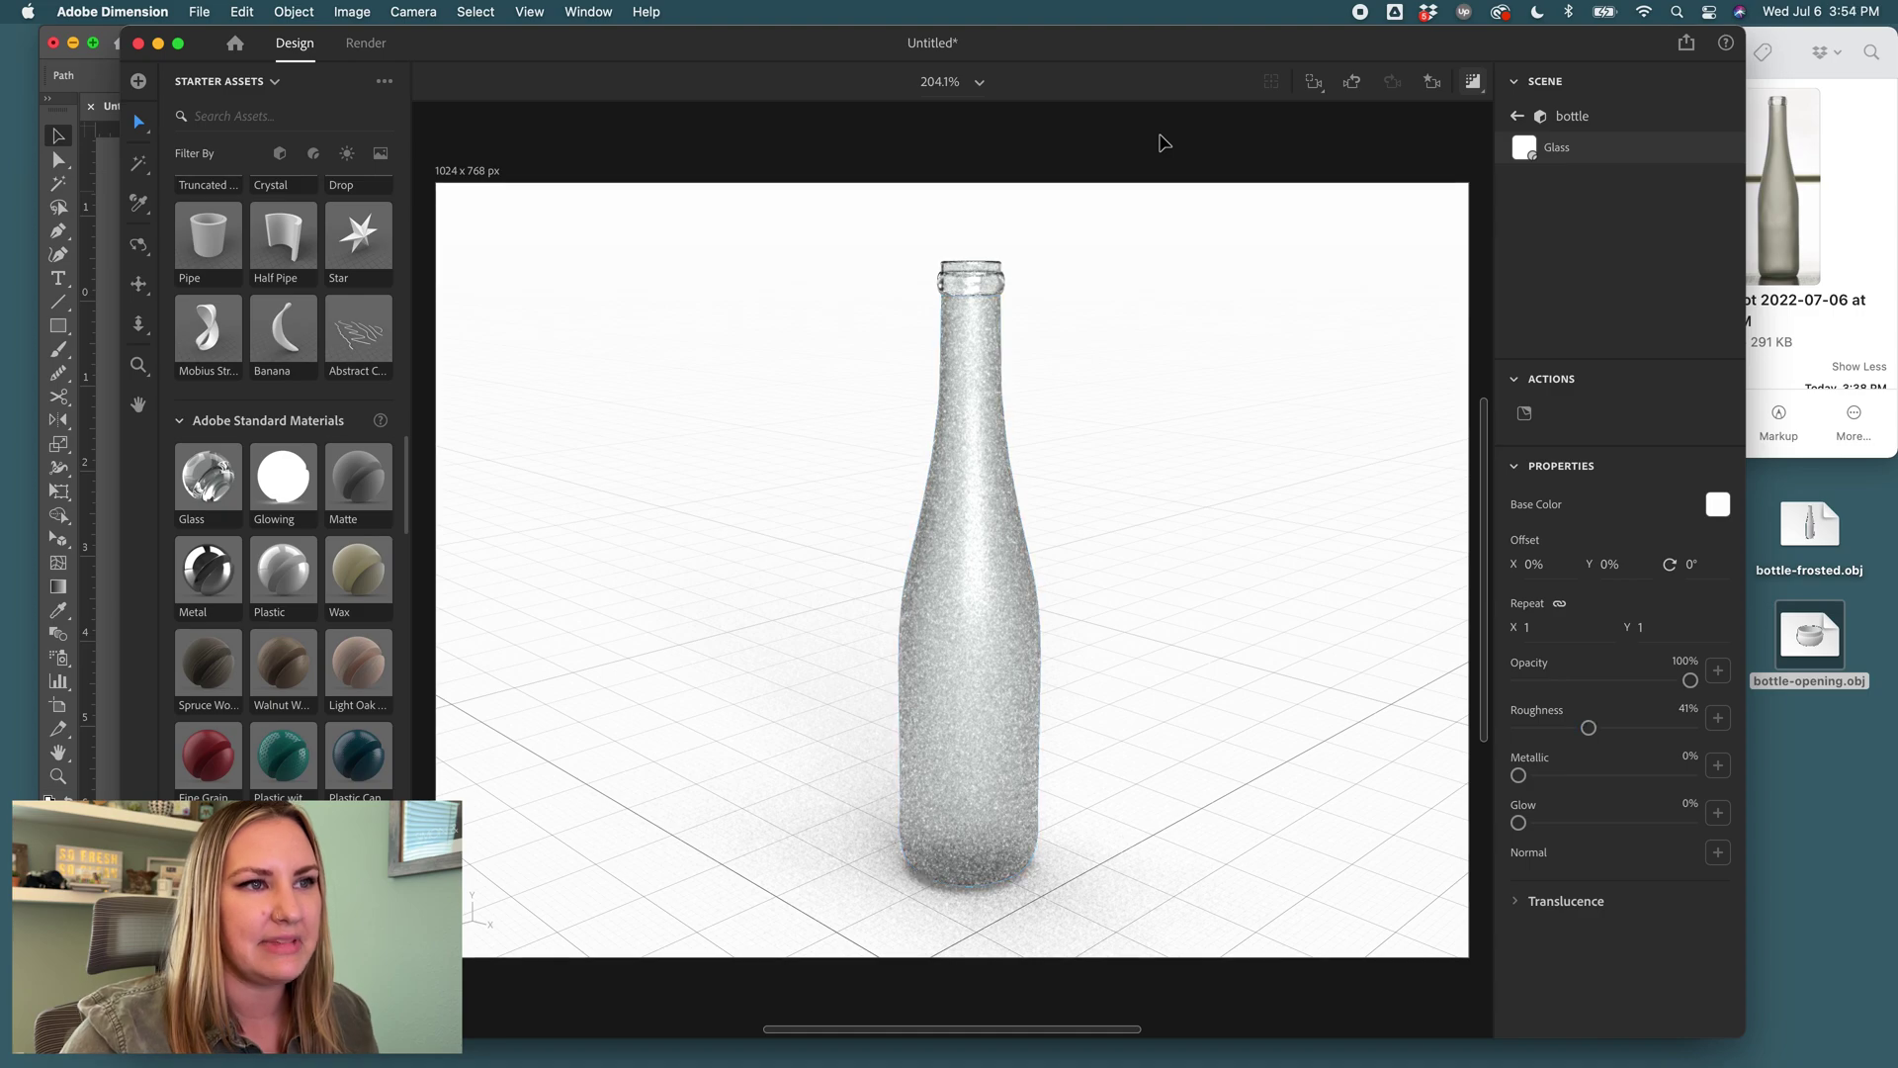
{"action": "left_click", "coordinate": [1164, 143]}
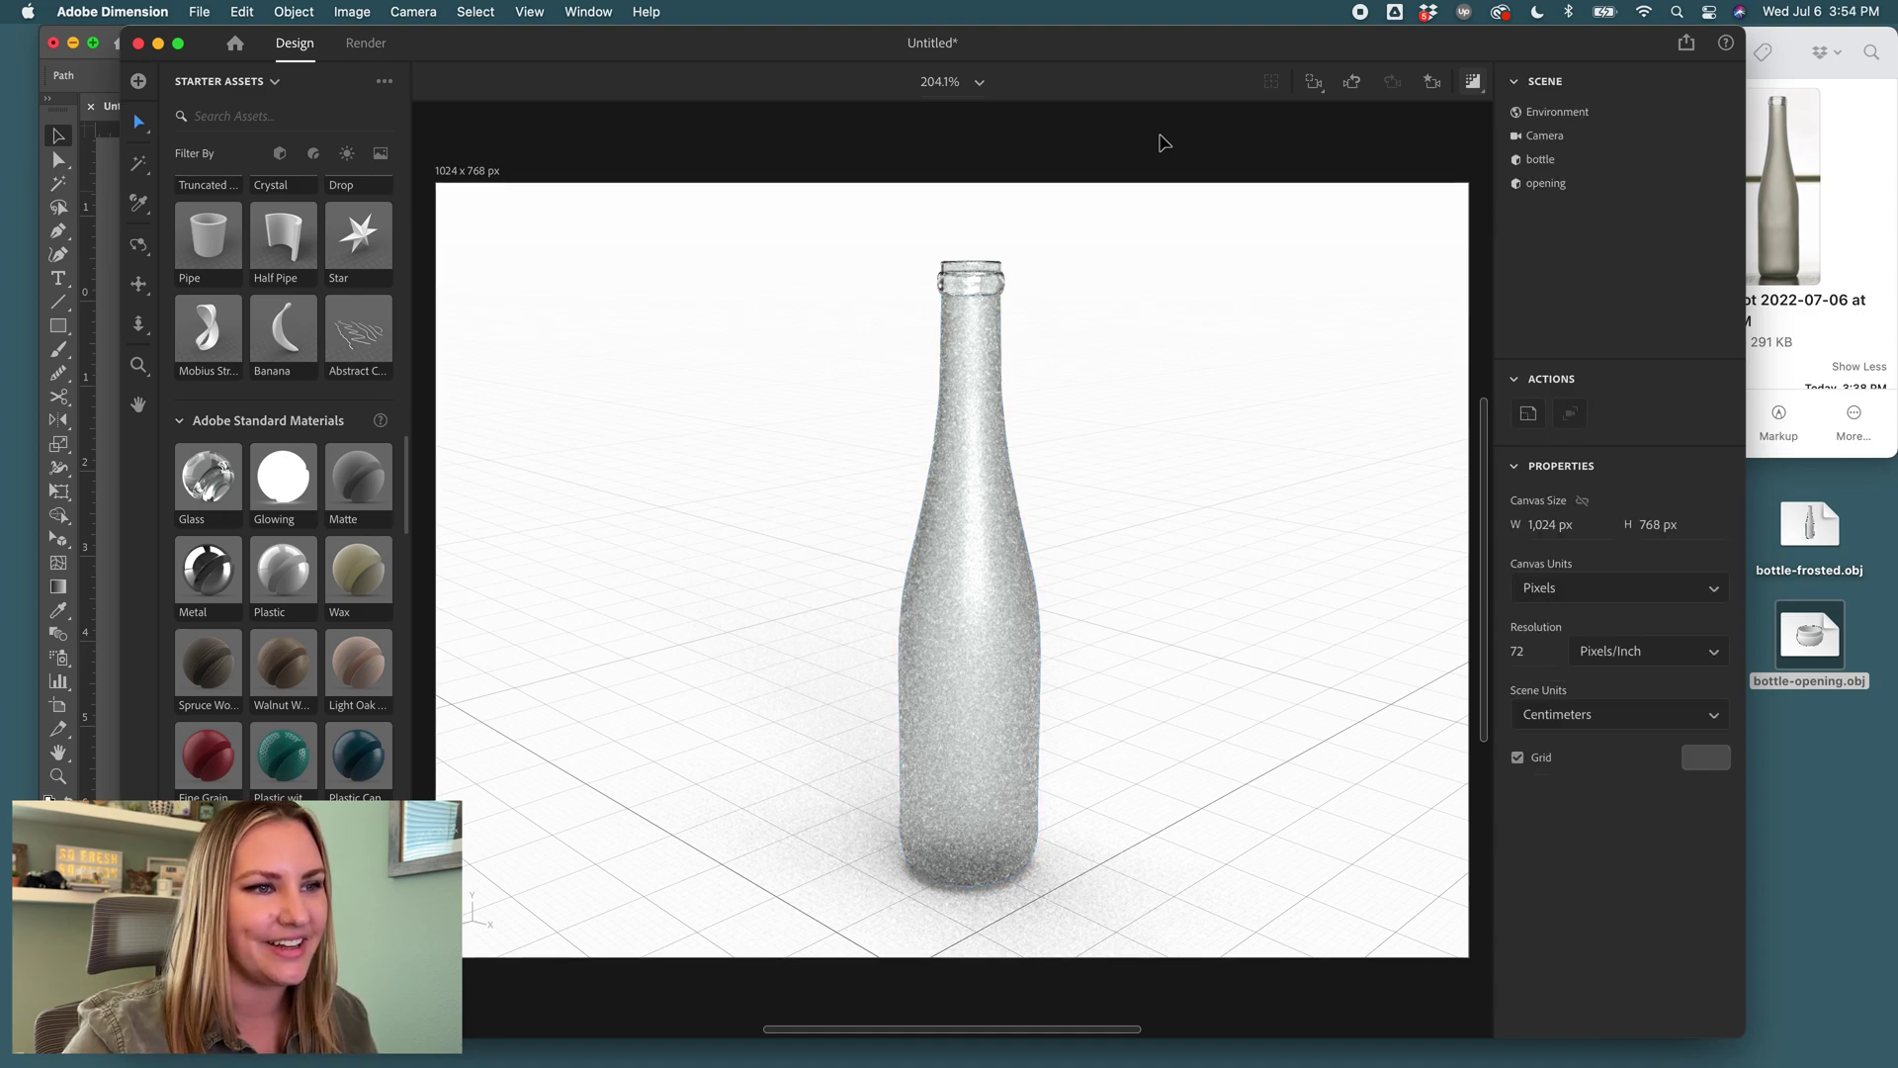